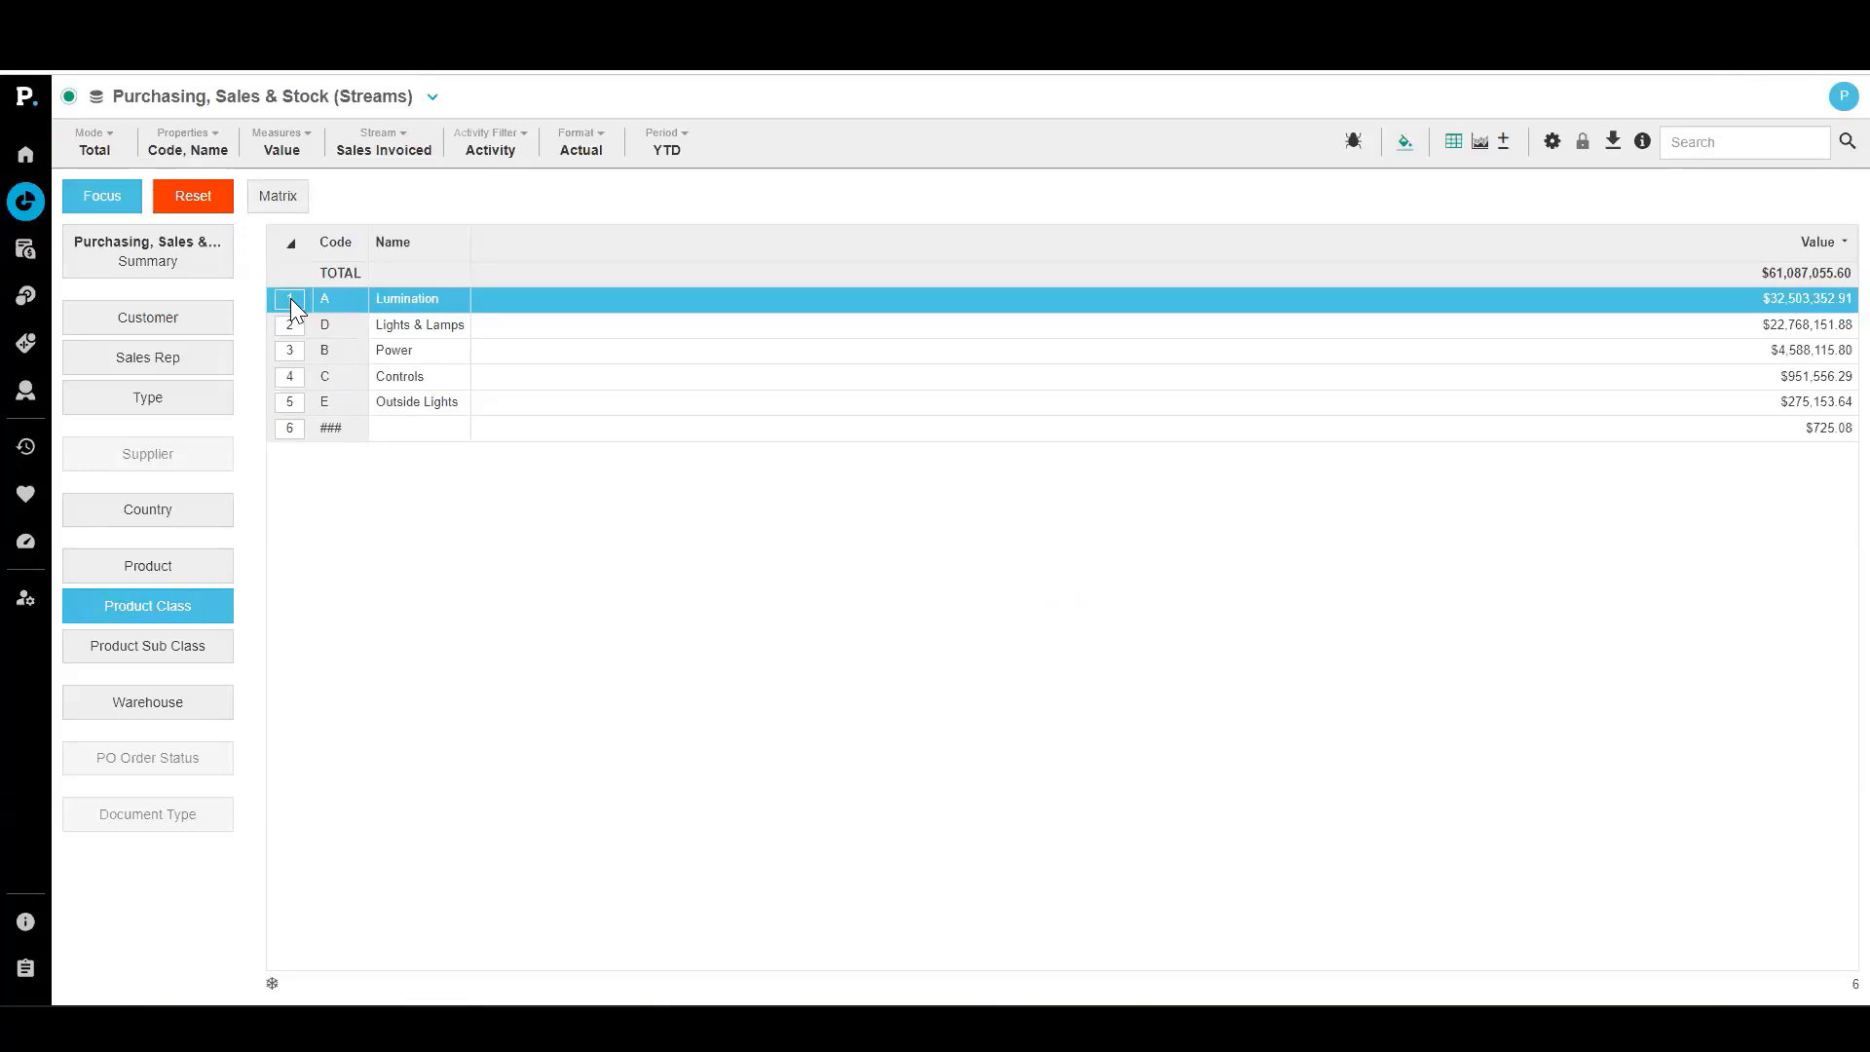
pyautogui.click(291, 298)
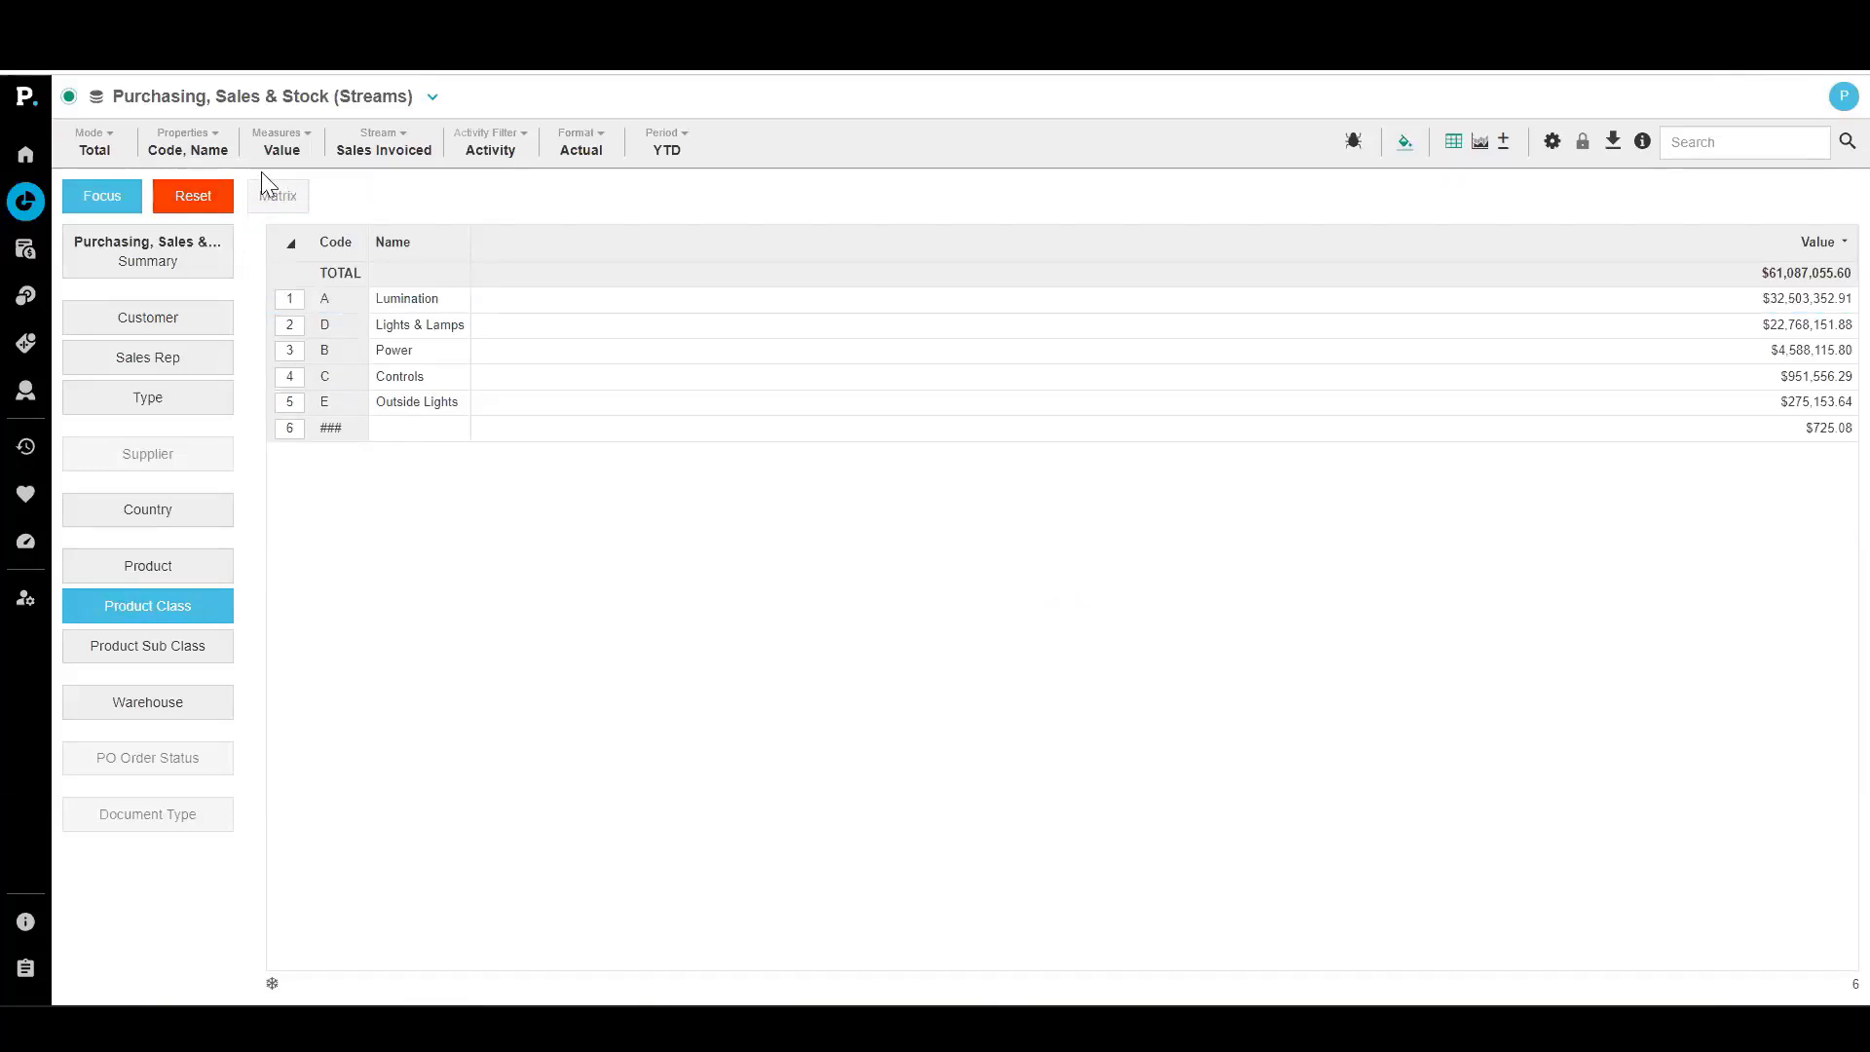
pyautogui.click(290, 299)
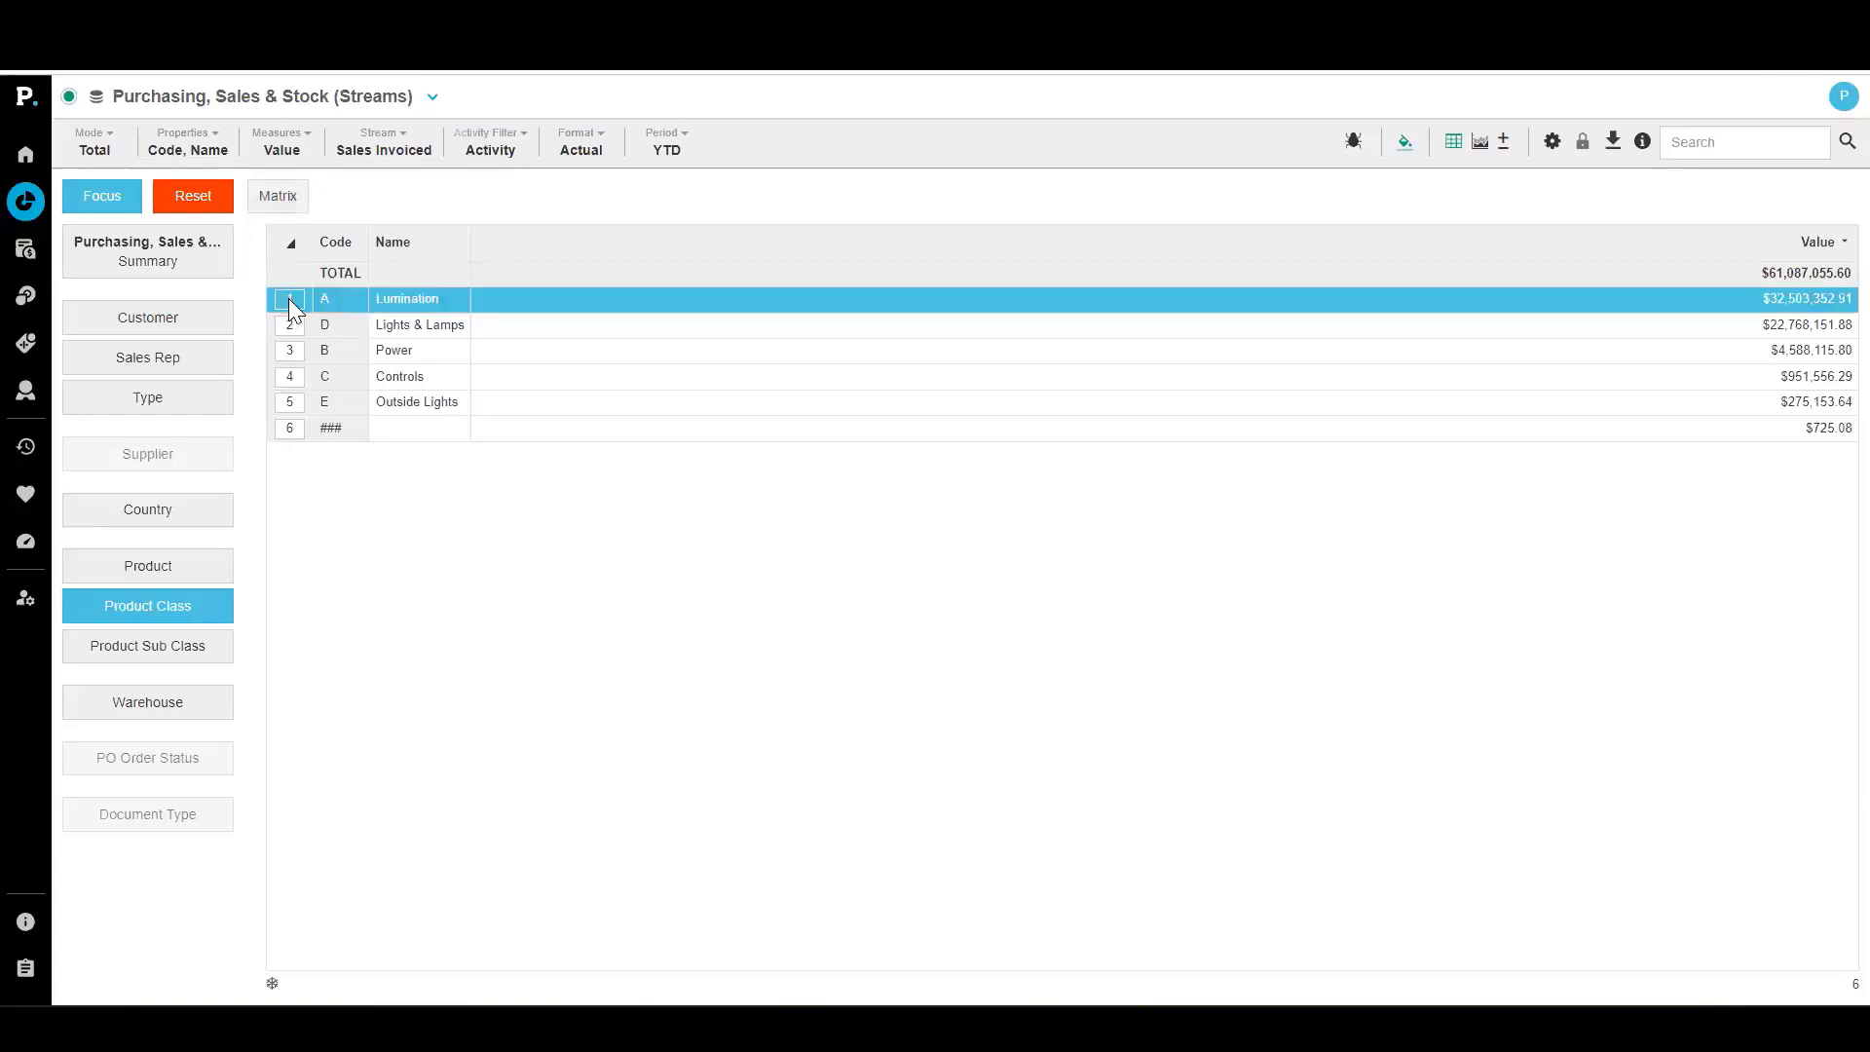
pyautogui.click(289, 297)
pyautogui.click(166, 327)
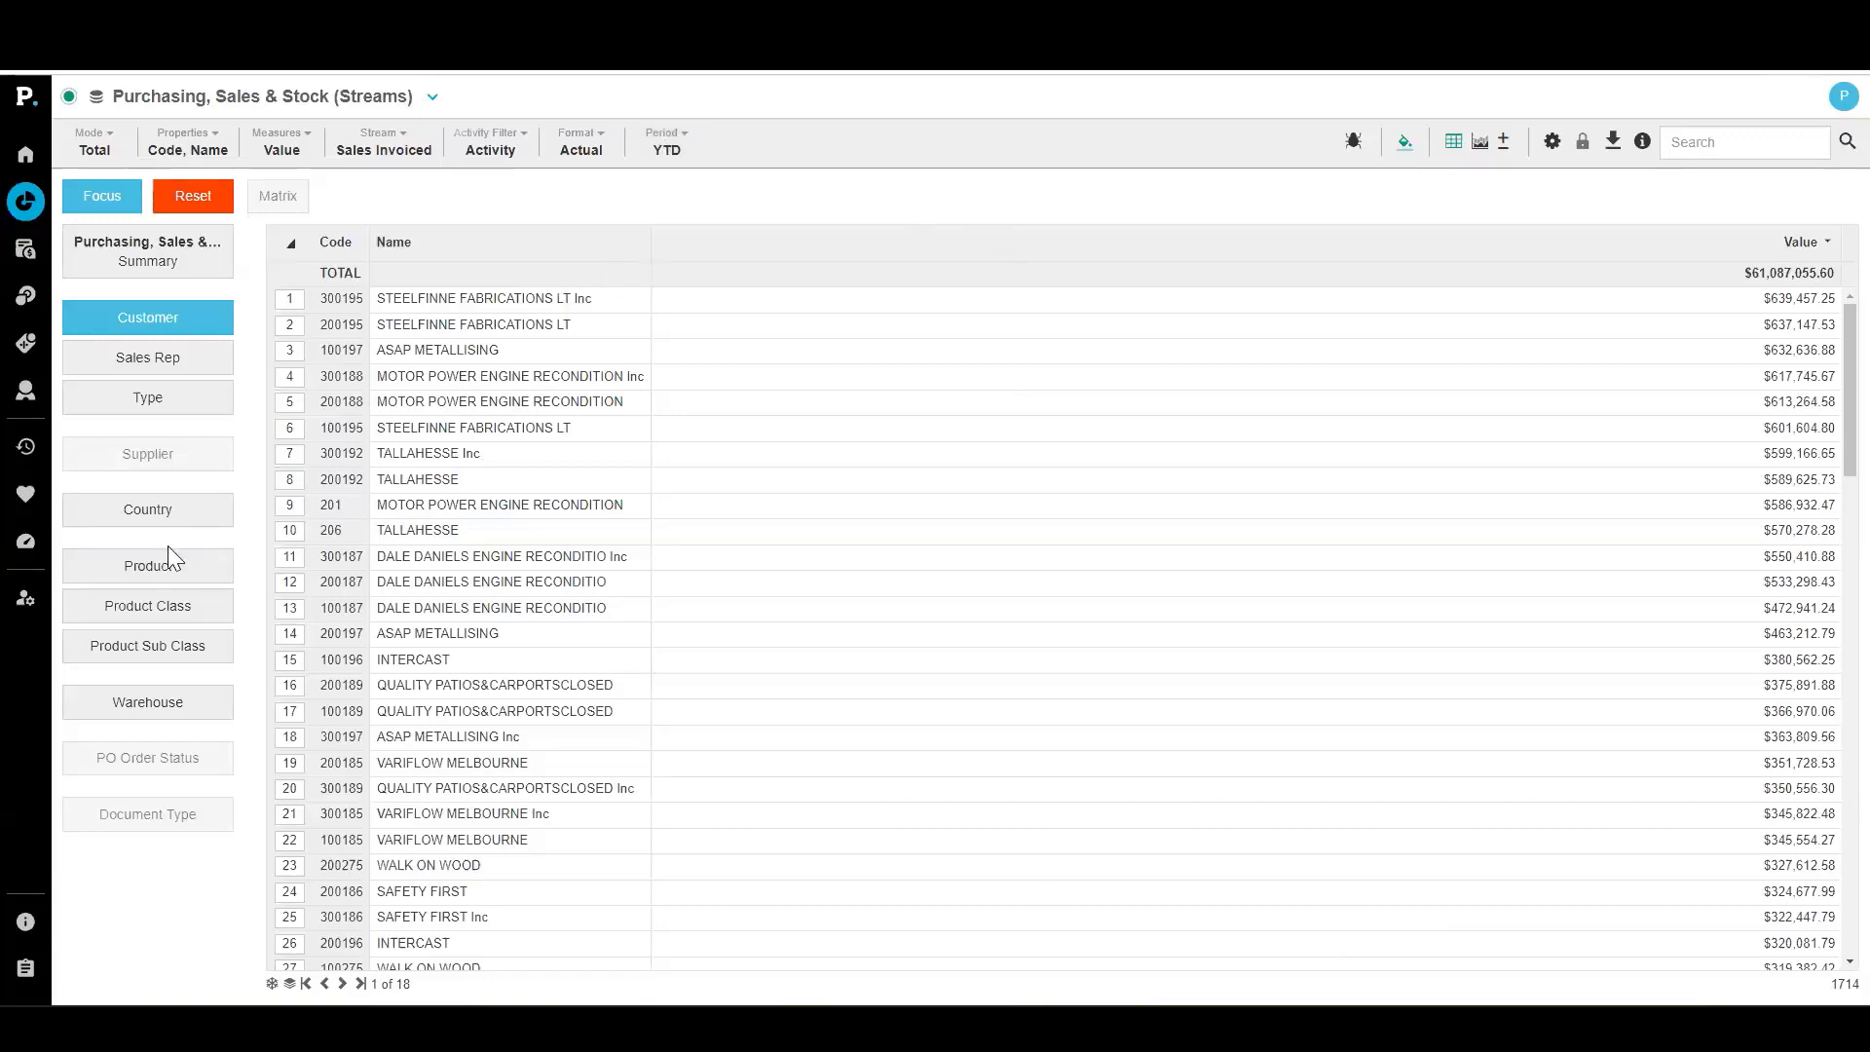
# List the data by product sub class, sort it by name, and show Dimmers and LT Lighting as matrix columns
pyautogui.click(161, 658)
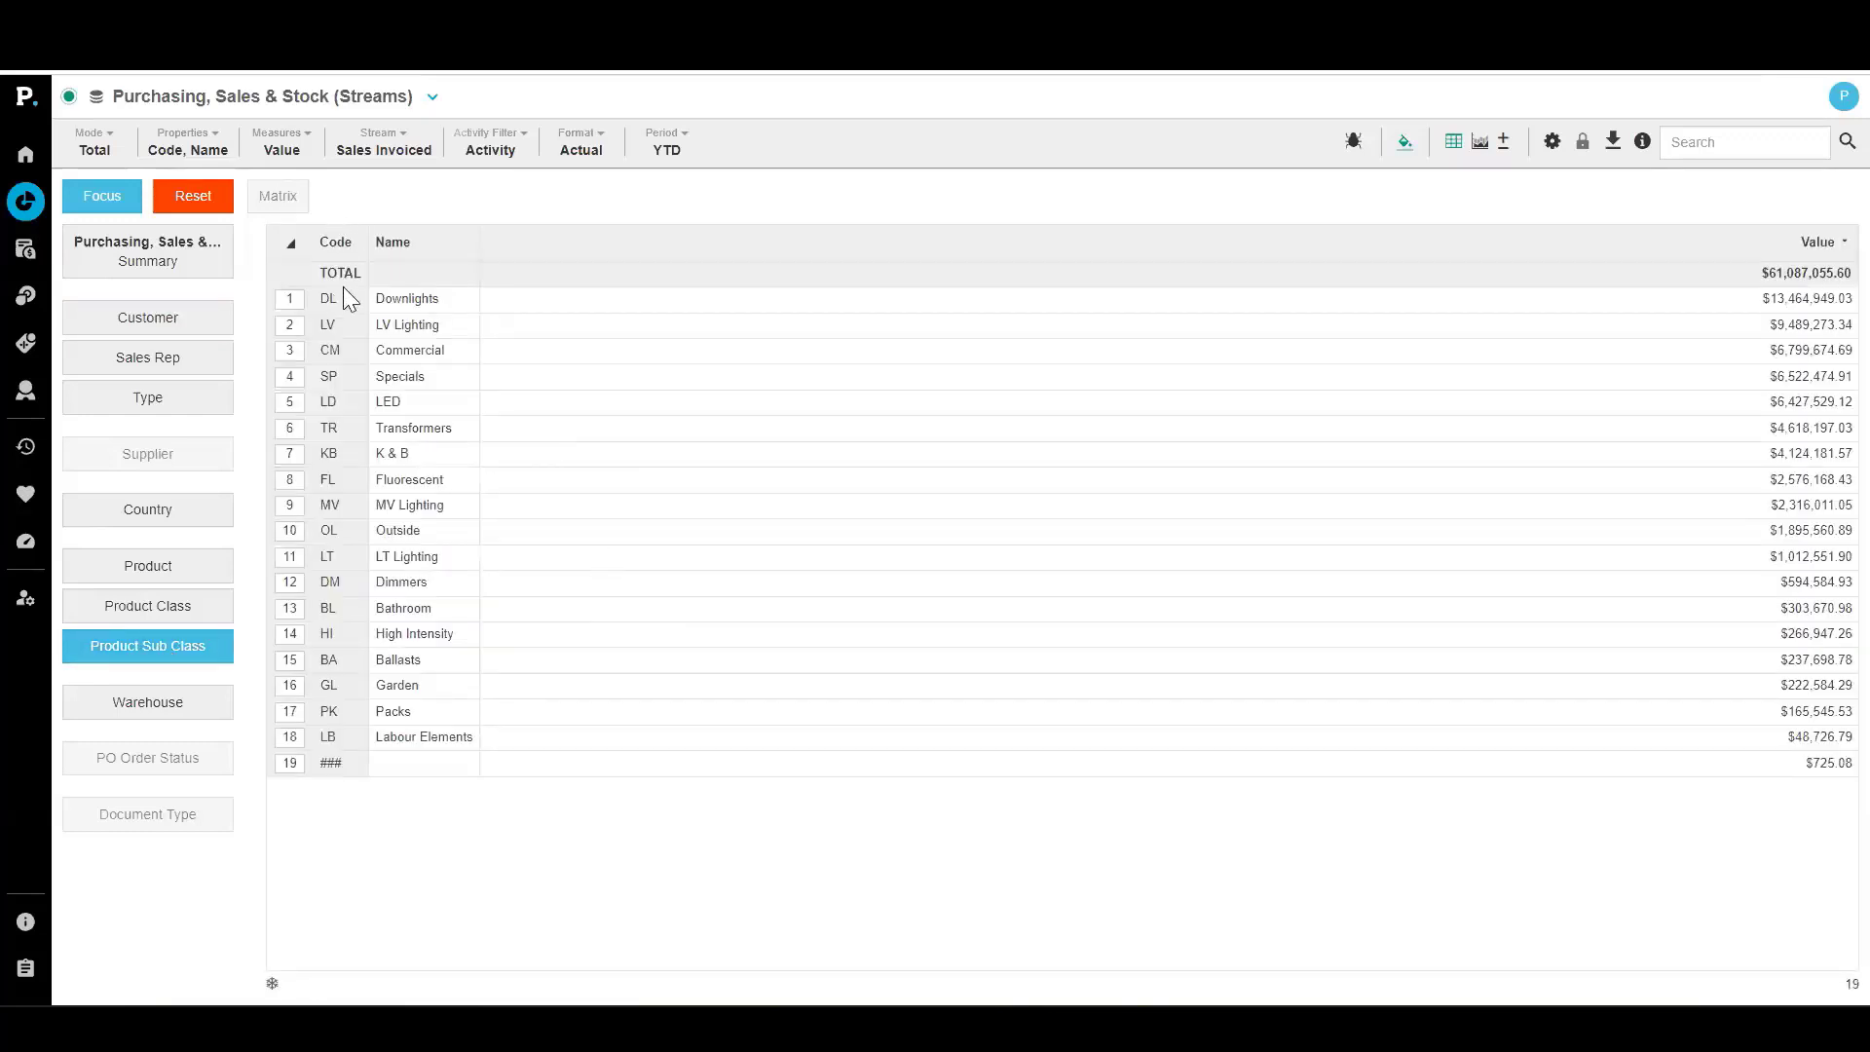
pyautogui.click(393, 243)
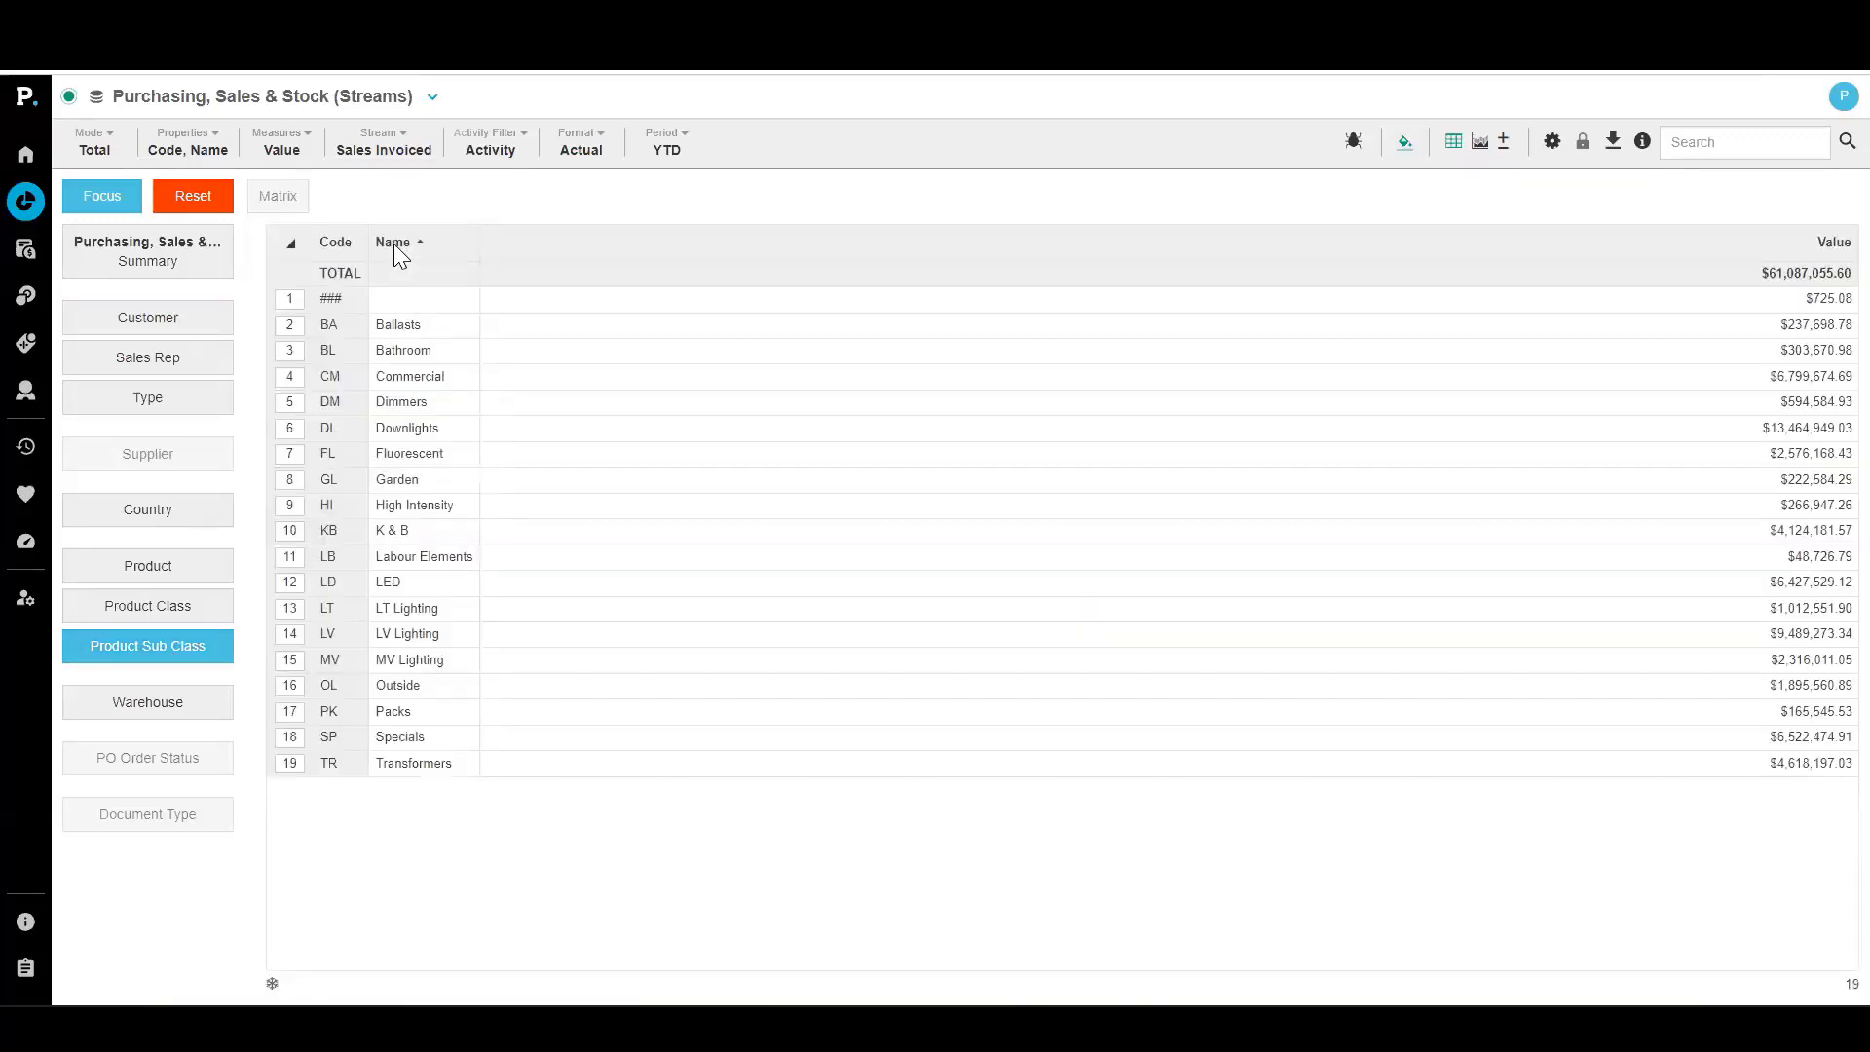
pyautogui.click(296, 399)
pyautogui.keyDown('ctrl'); pyautogui.click(291, 606); pyautogui.keyUp('ctrl')
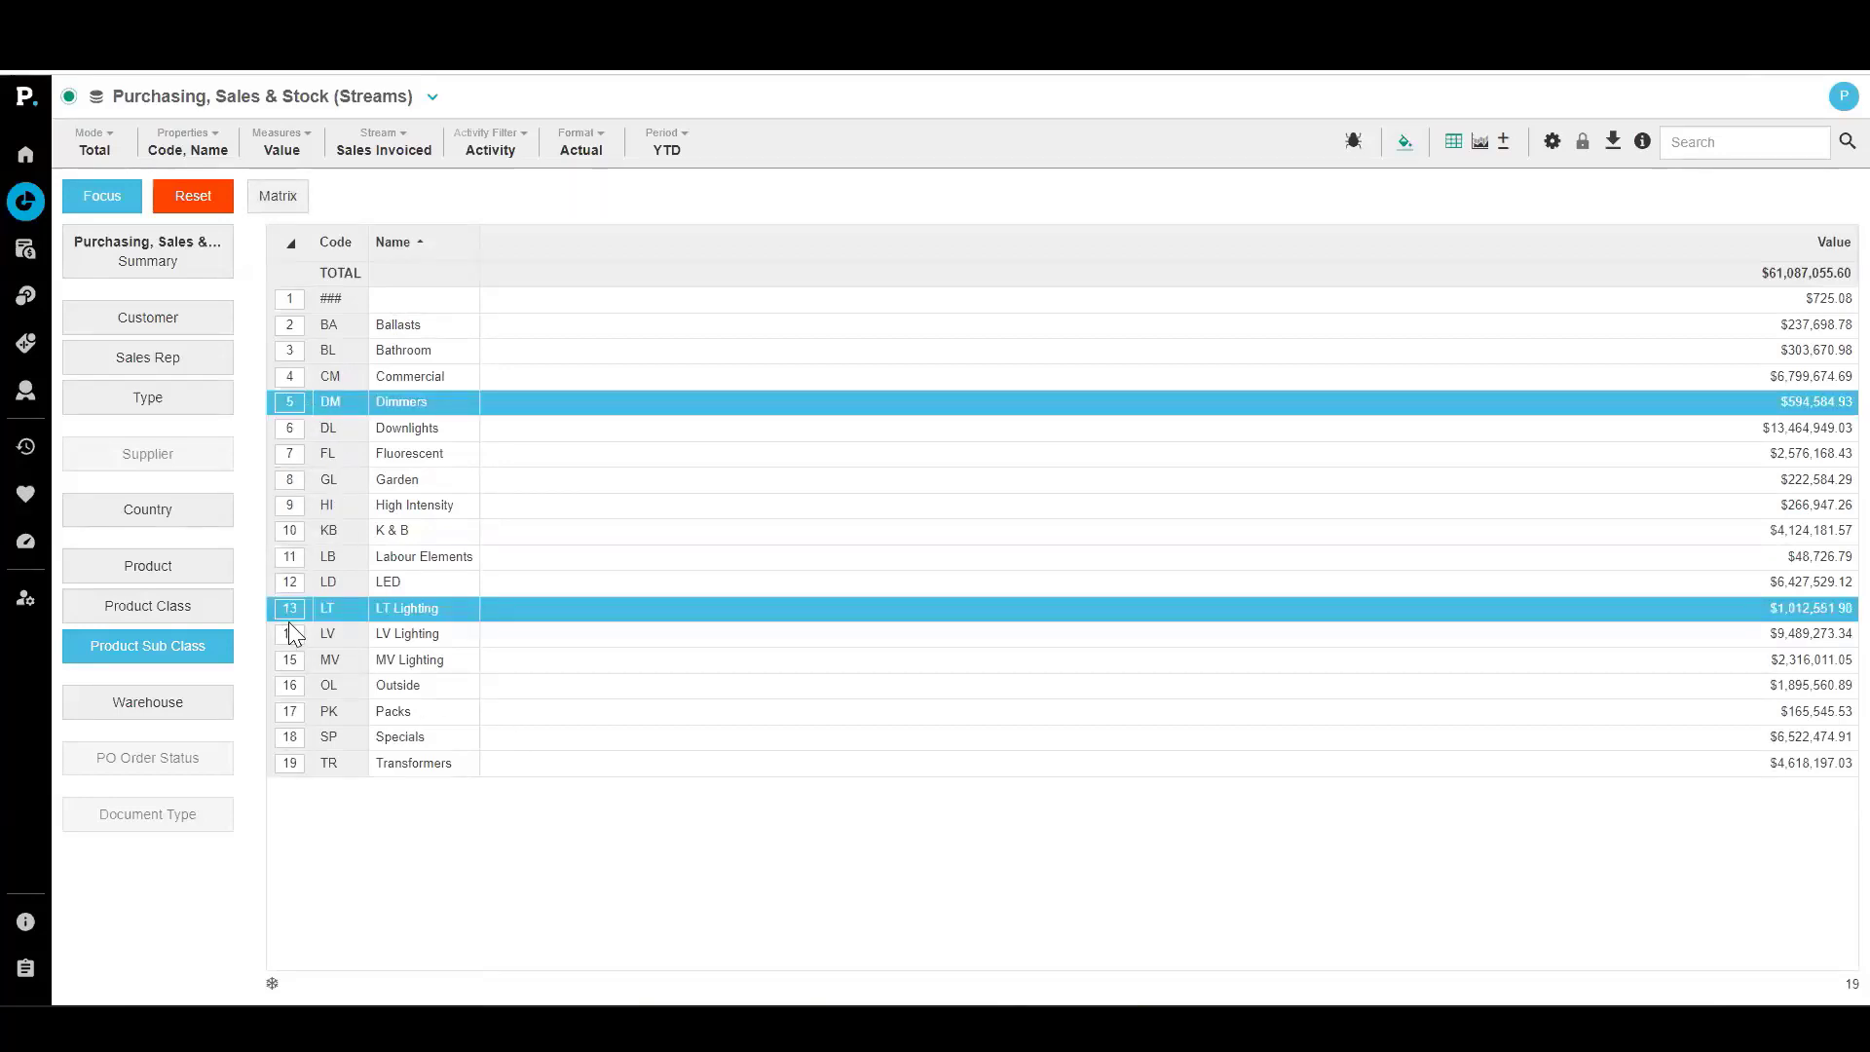
pyautogui.click(278, 197)
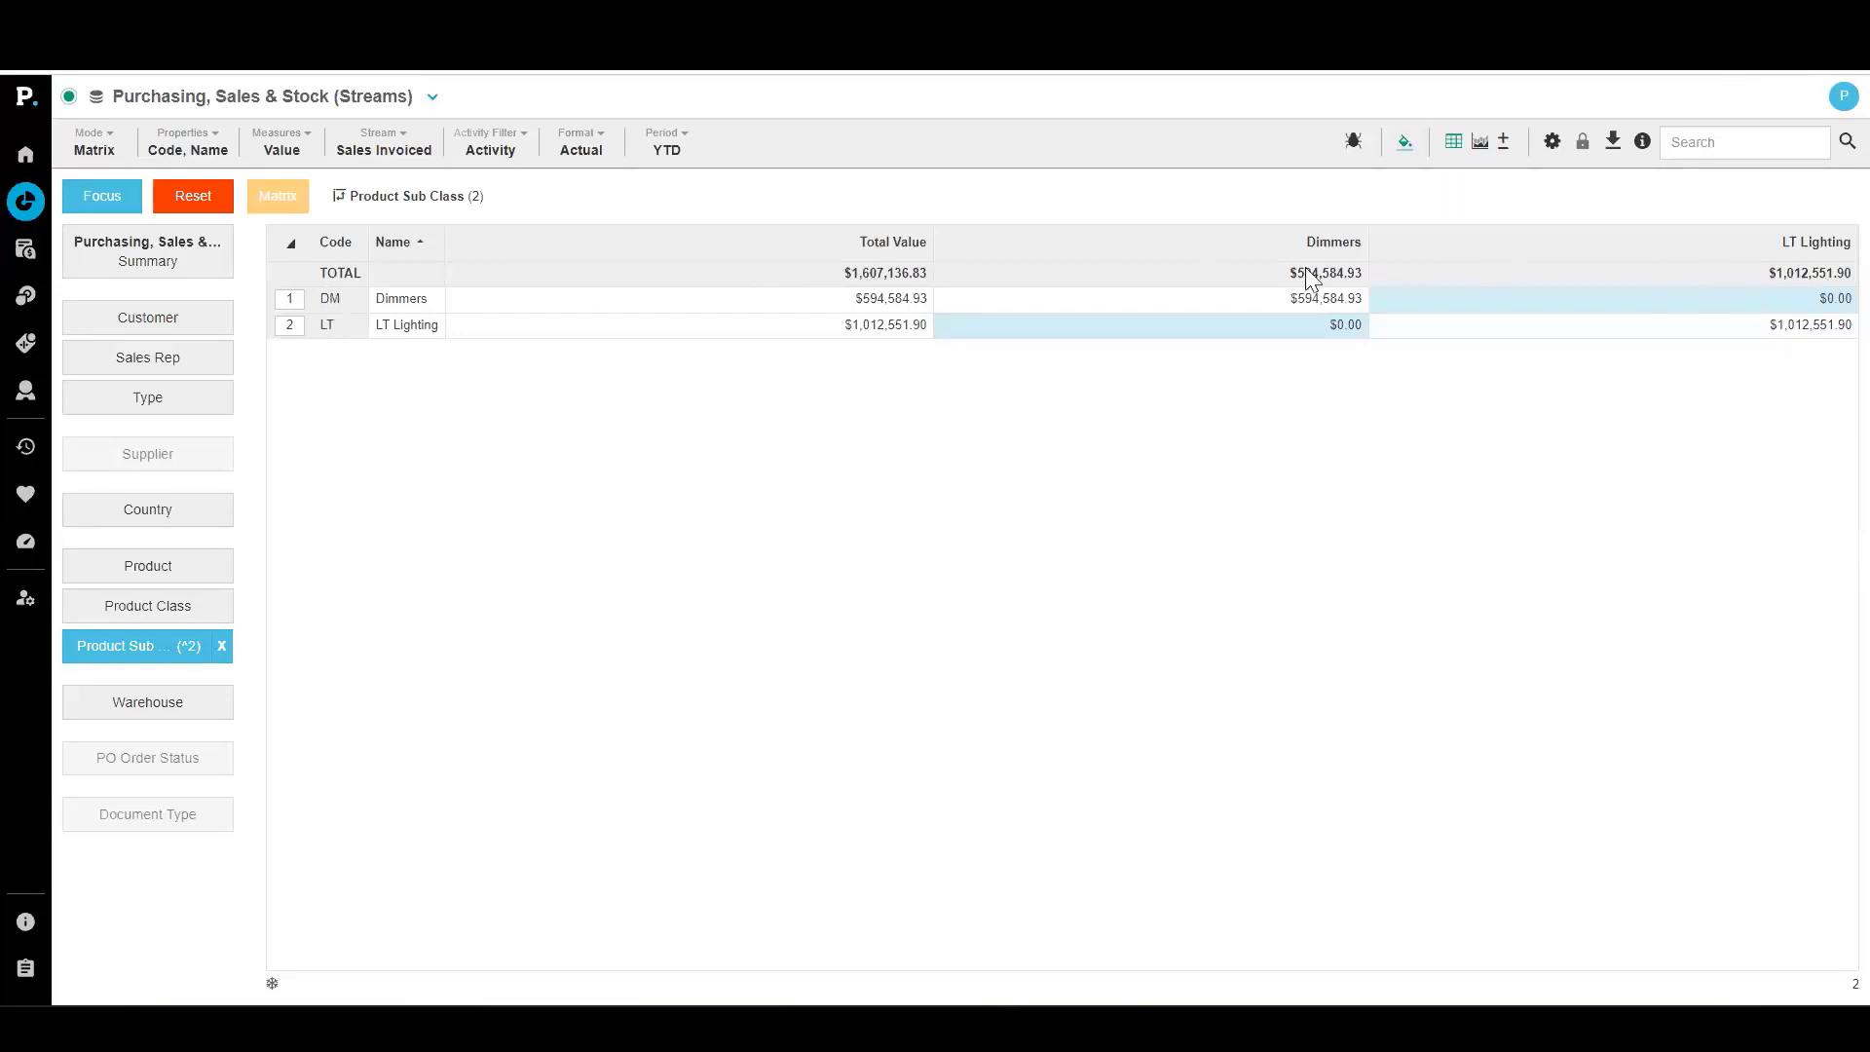
# Replace the sub class matrix selection with a product class selection of Controls and Lumination, and list the data by product sub class
pyautogui.click(115, 616)
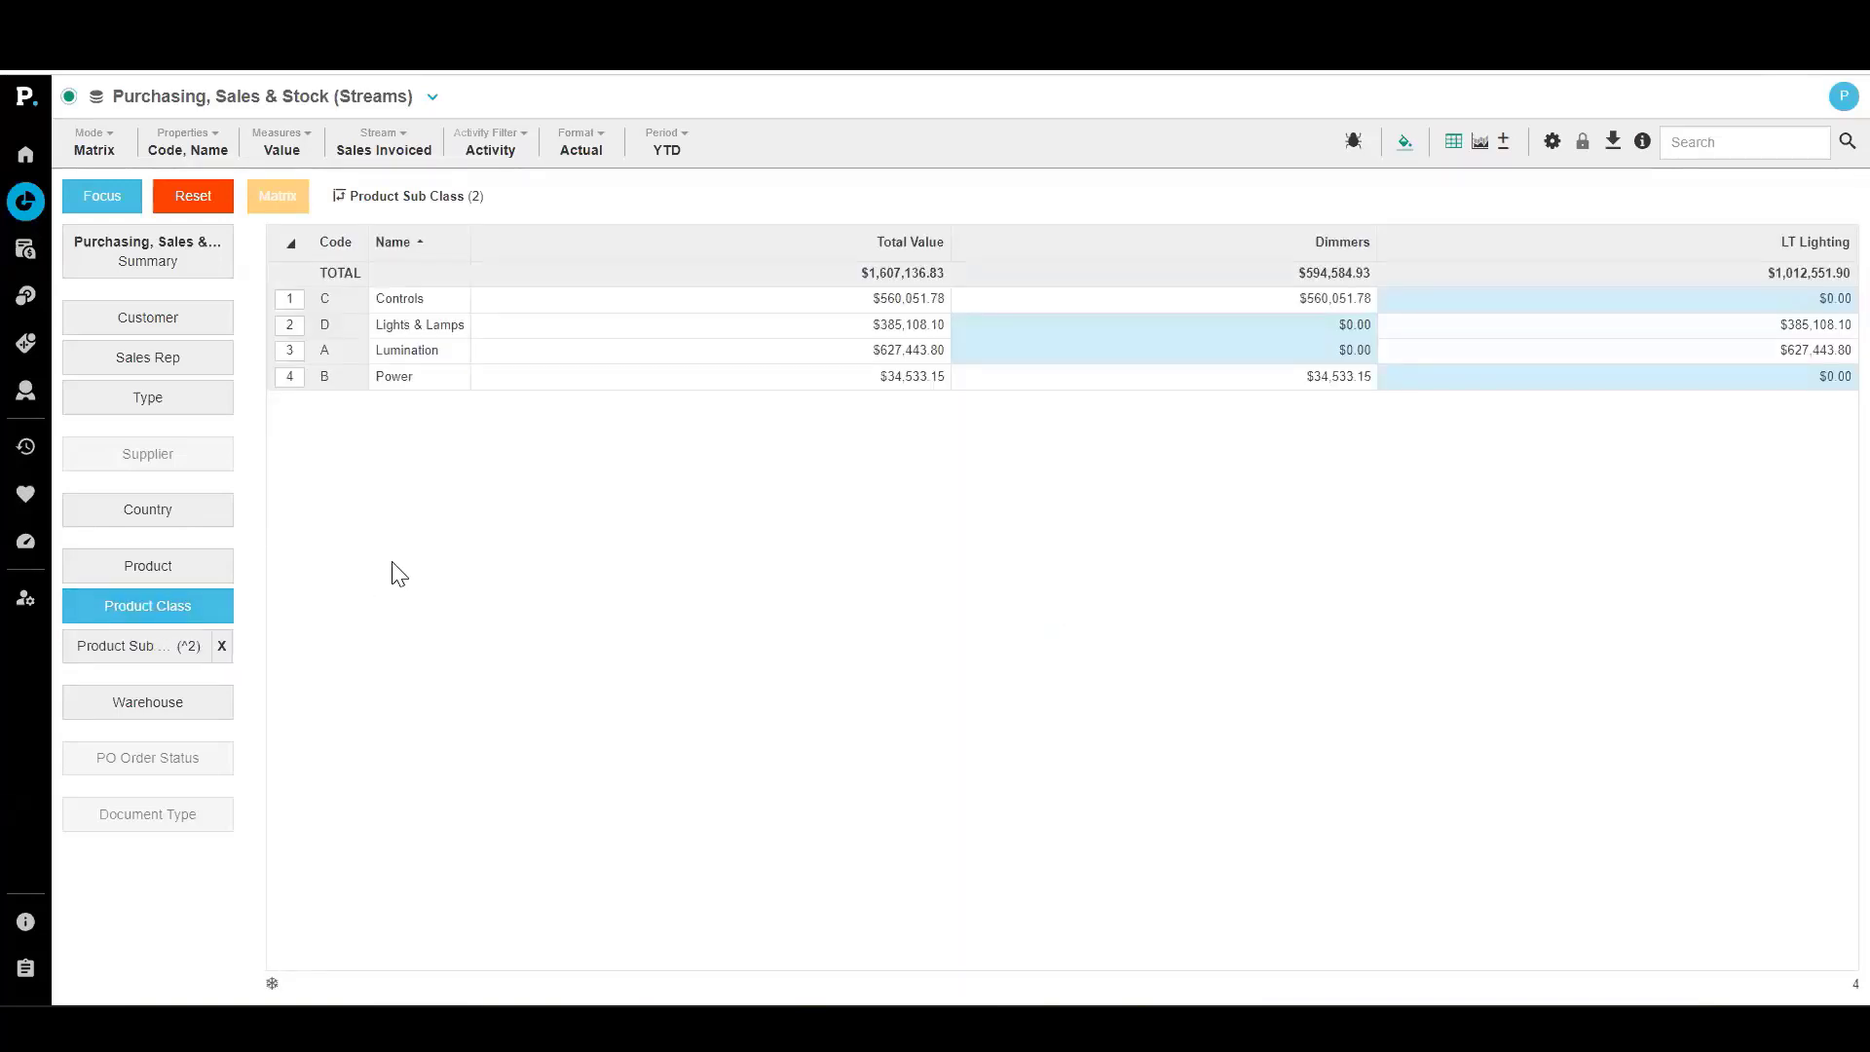
pyautogui.click(297, 302)
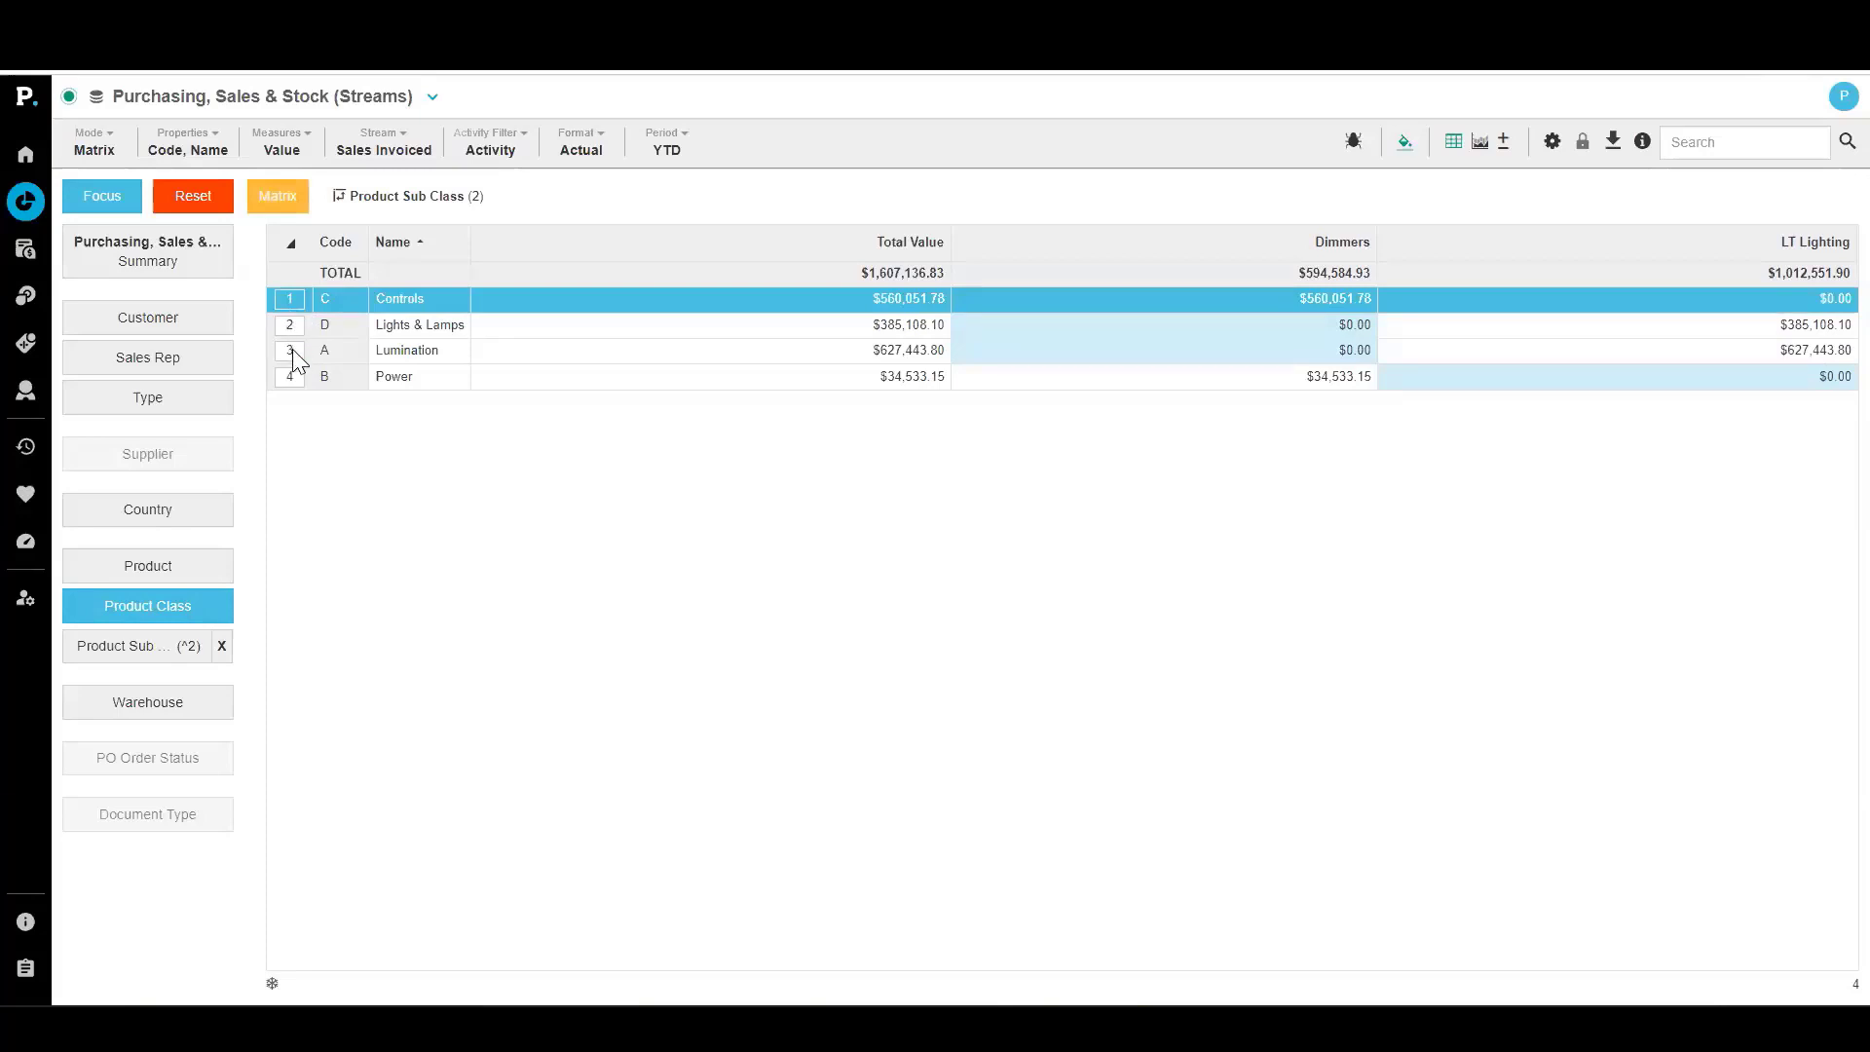
pyautogui.click(292, 351)
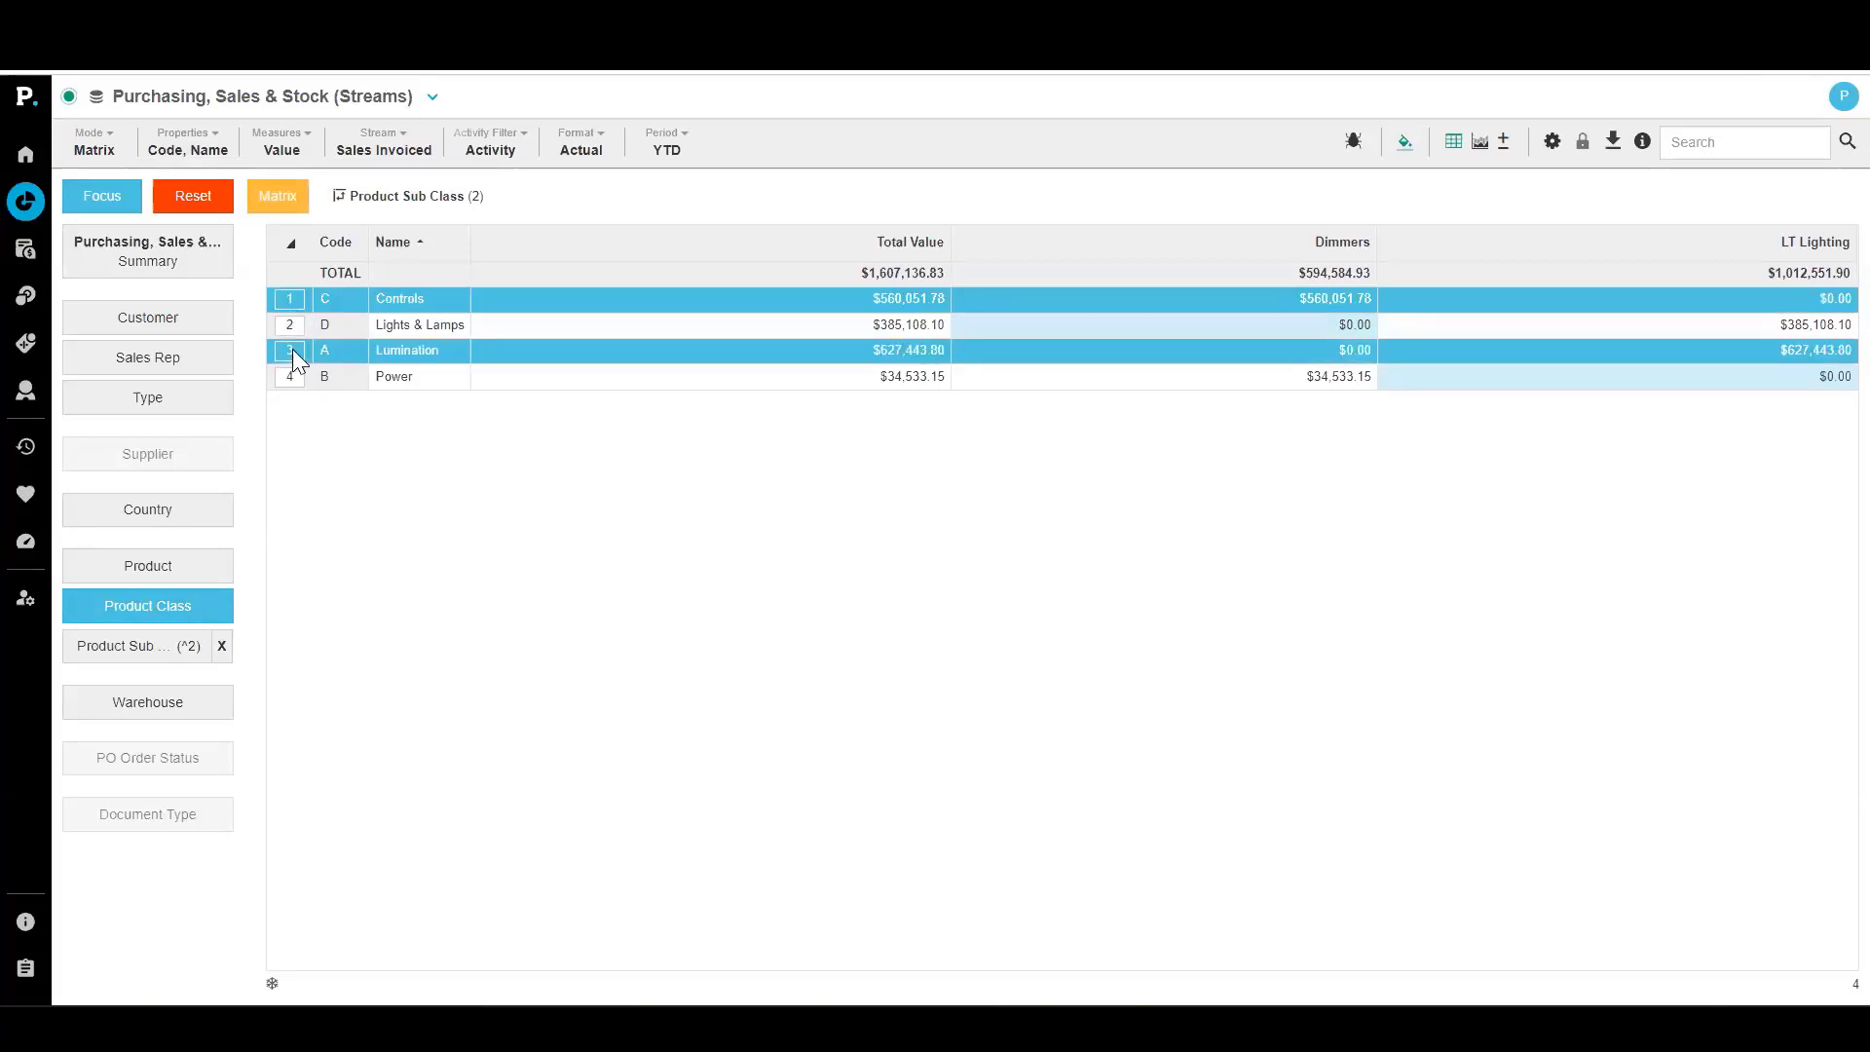
pyautogui.click(222, 646)
pyautogui.click(174, 652)
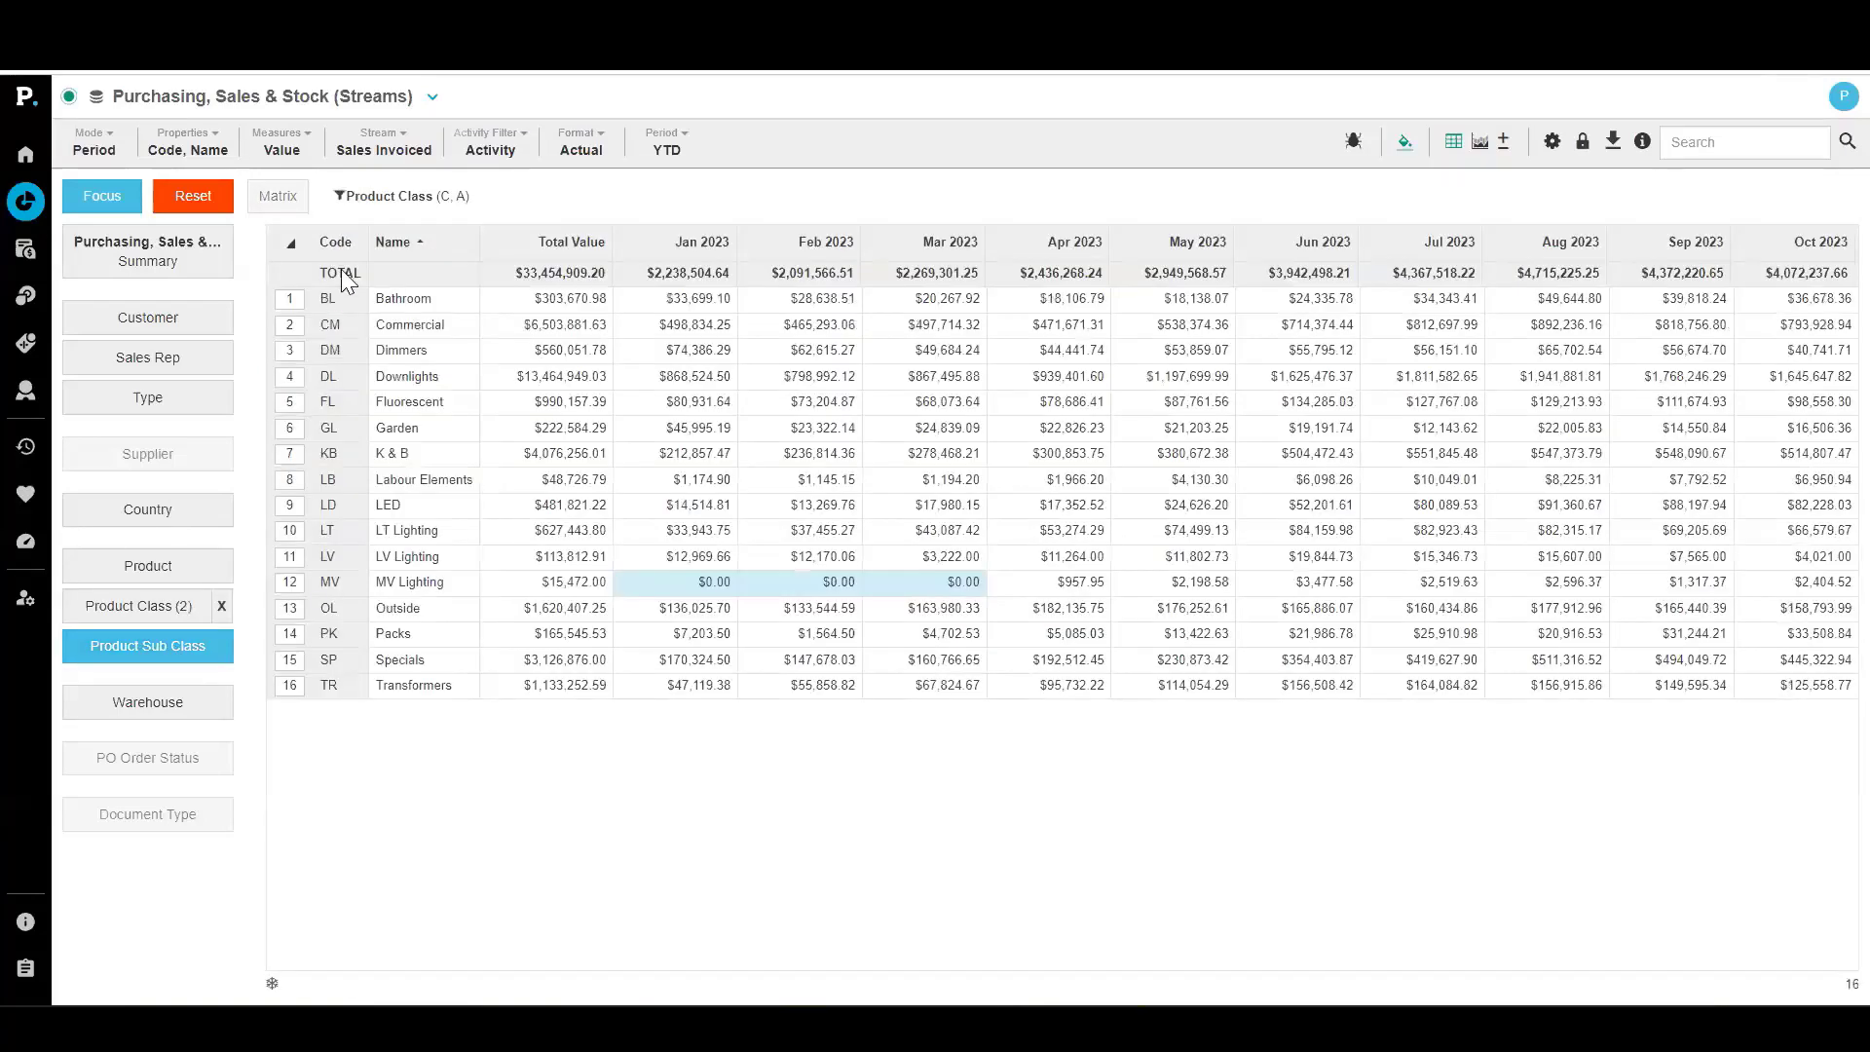
# Focus the product sub class list on Dimmers and LT Lighting
pyautogui.click(292, 350)
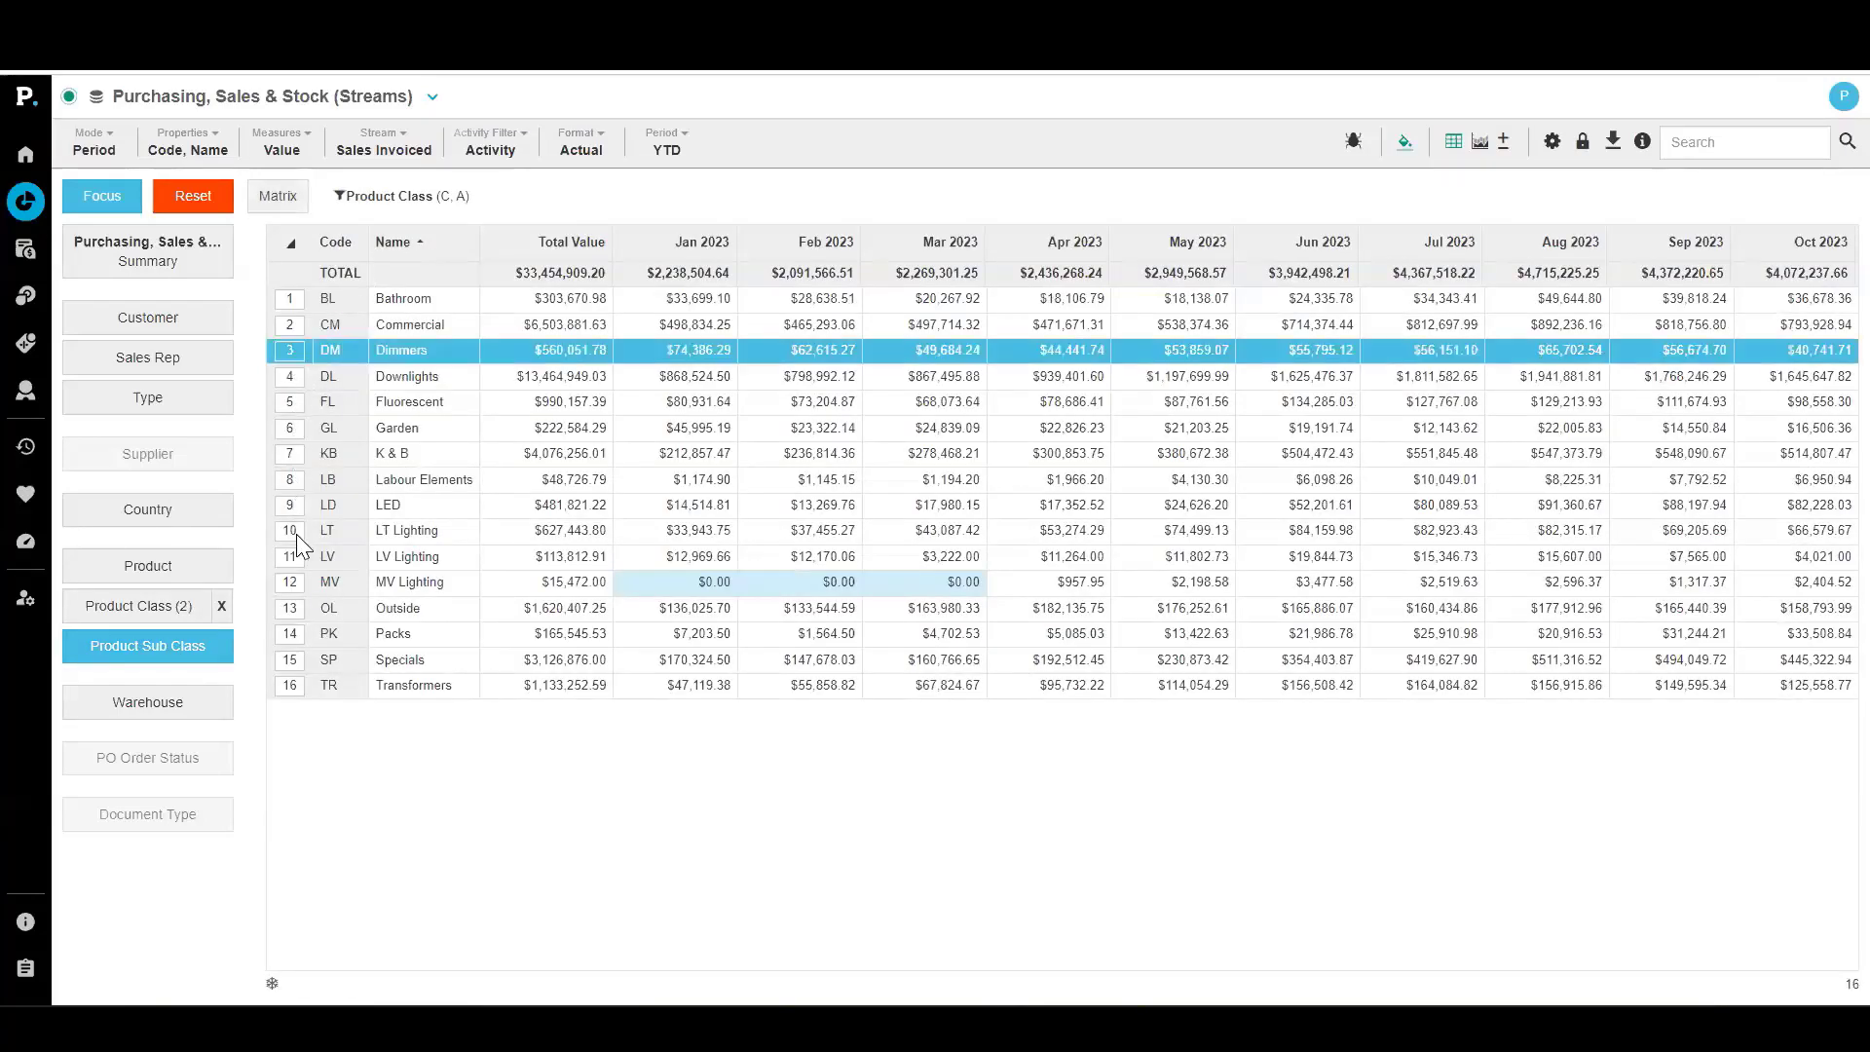
pyautogui.click(294, 531)
pyautogui.click(119, 203)
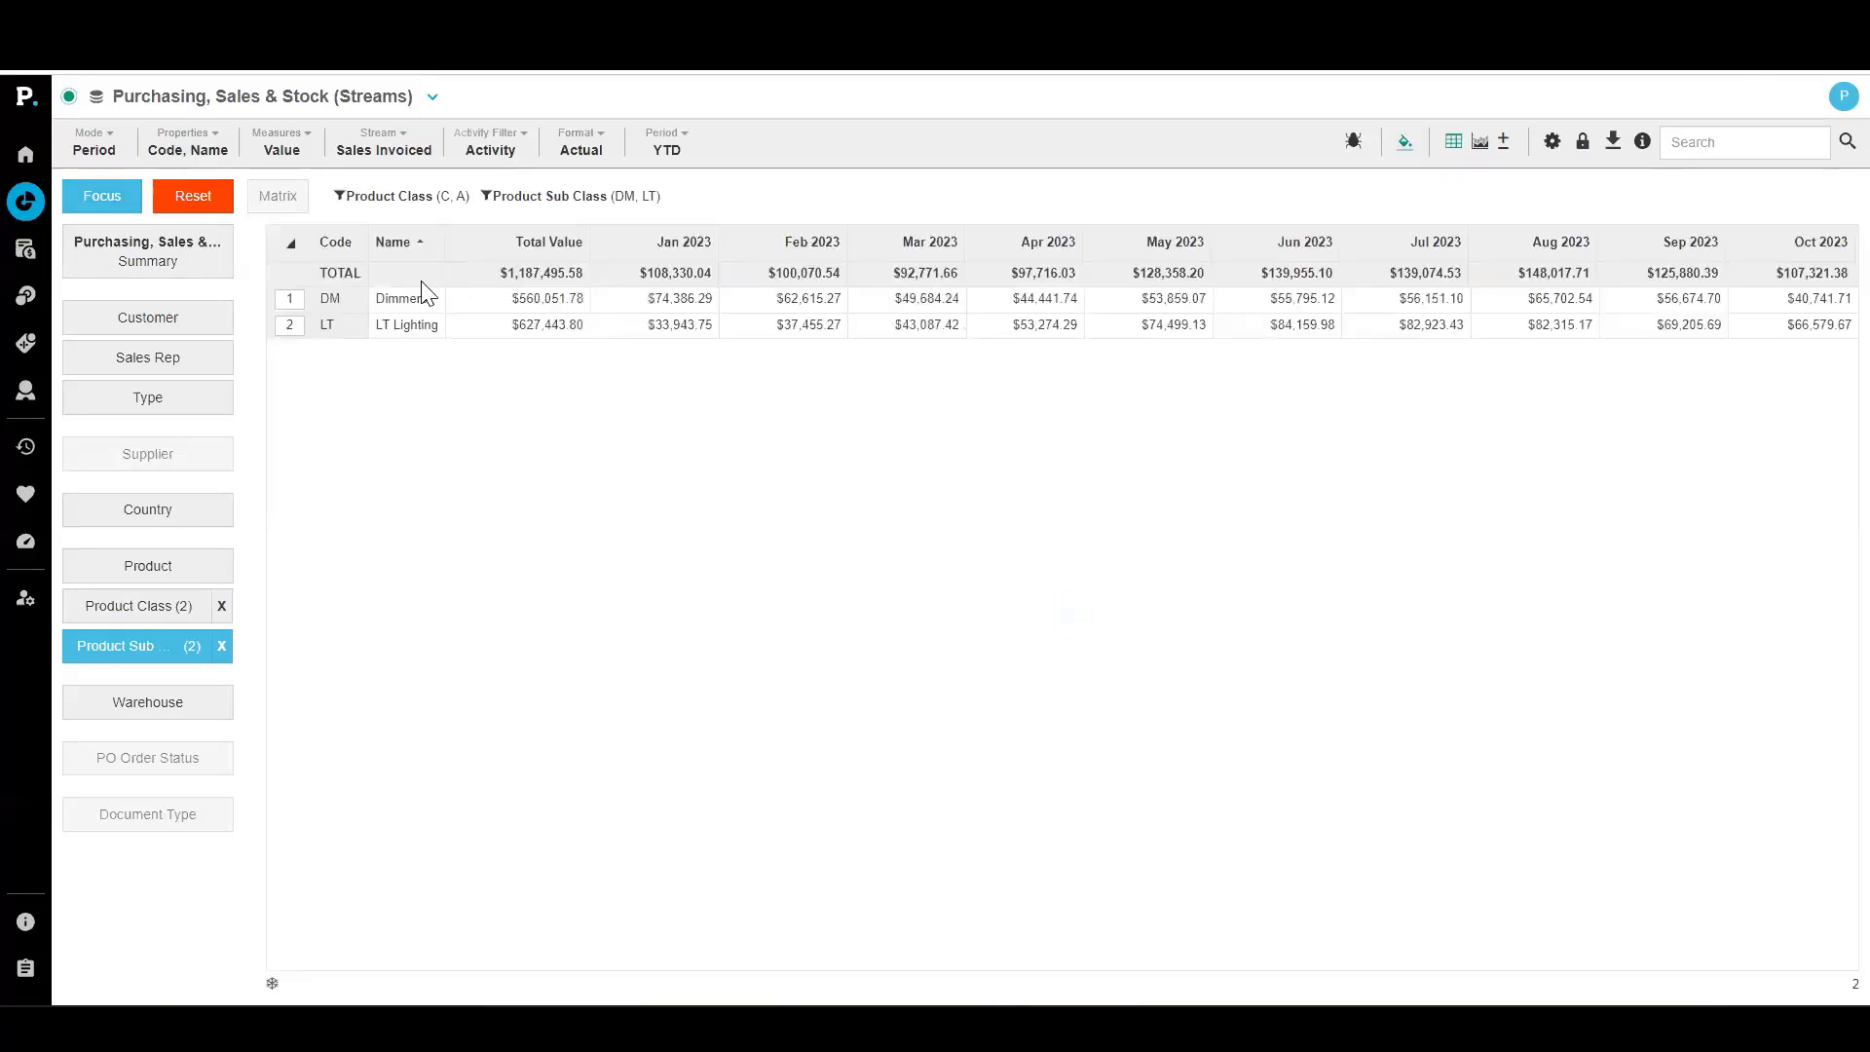
# Replace the product class filter with a matrix of Controls and Lumination, listed by customer
pyautogui.click(199, 611)
pyautogui.click(220, 606)
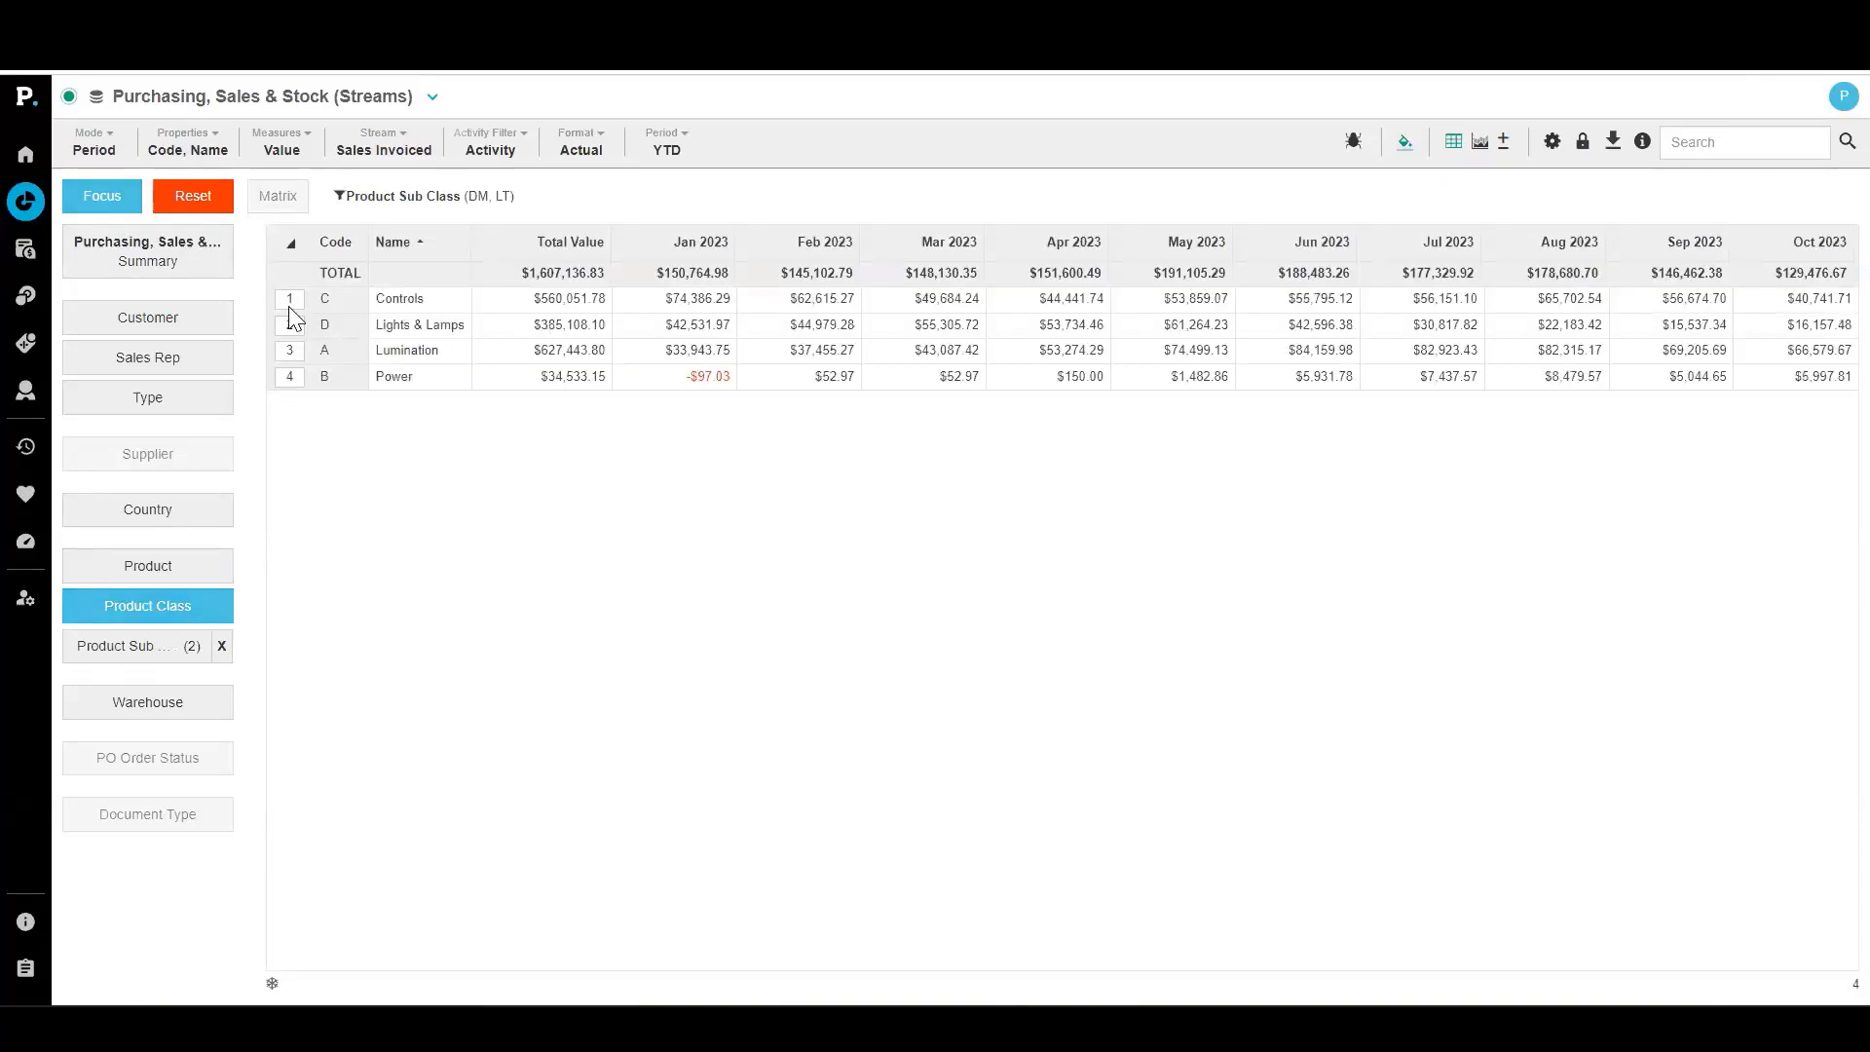
pyautogui.click(288, 302)
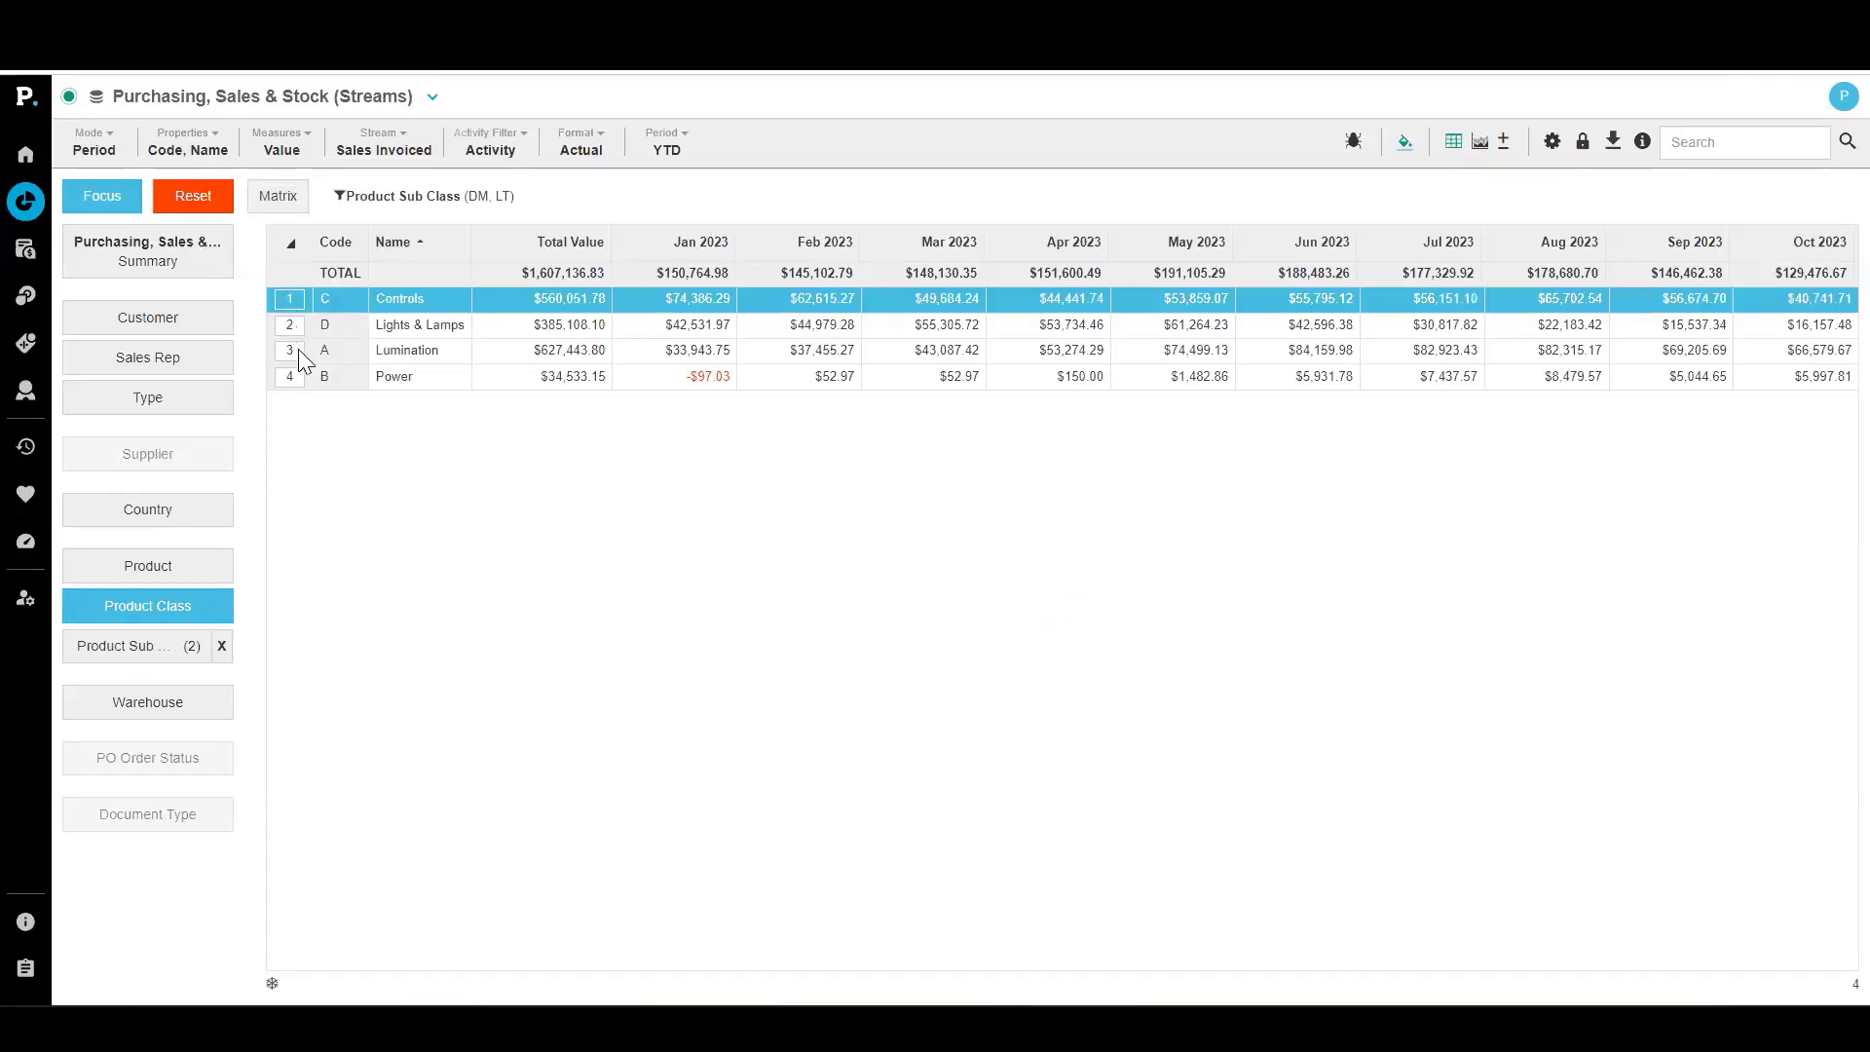
pyautogui.click(298, 349)
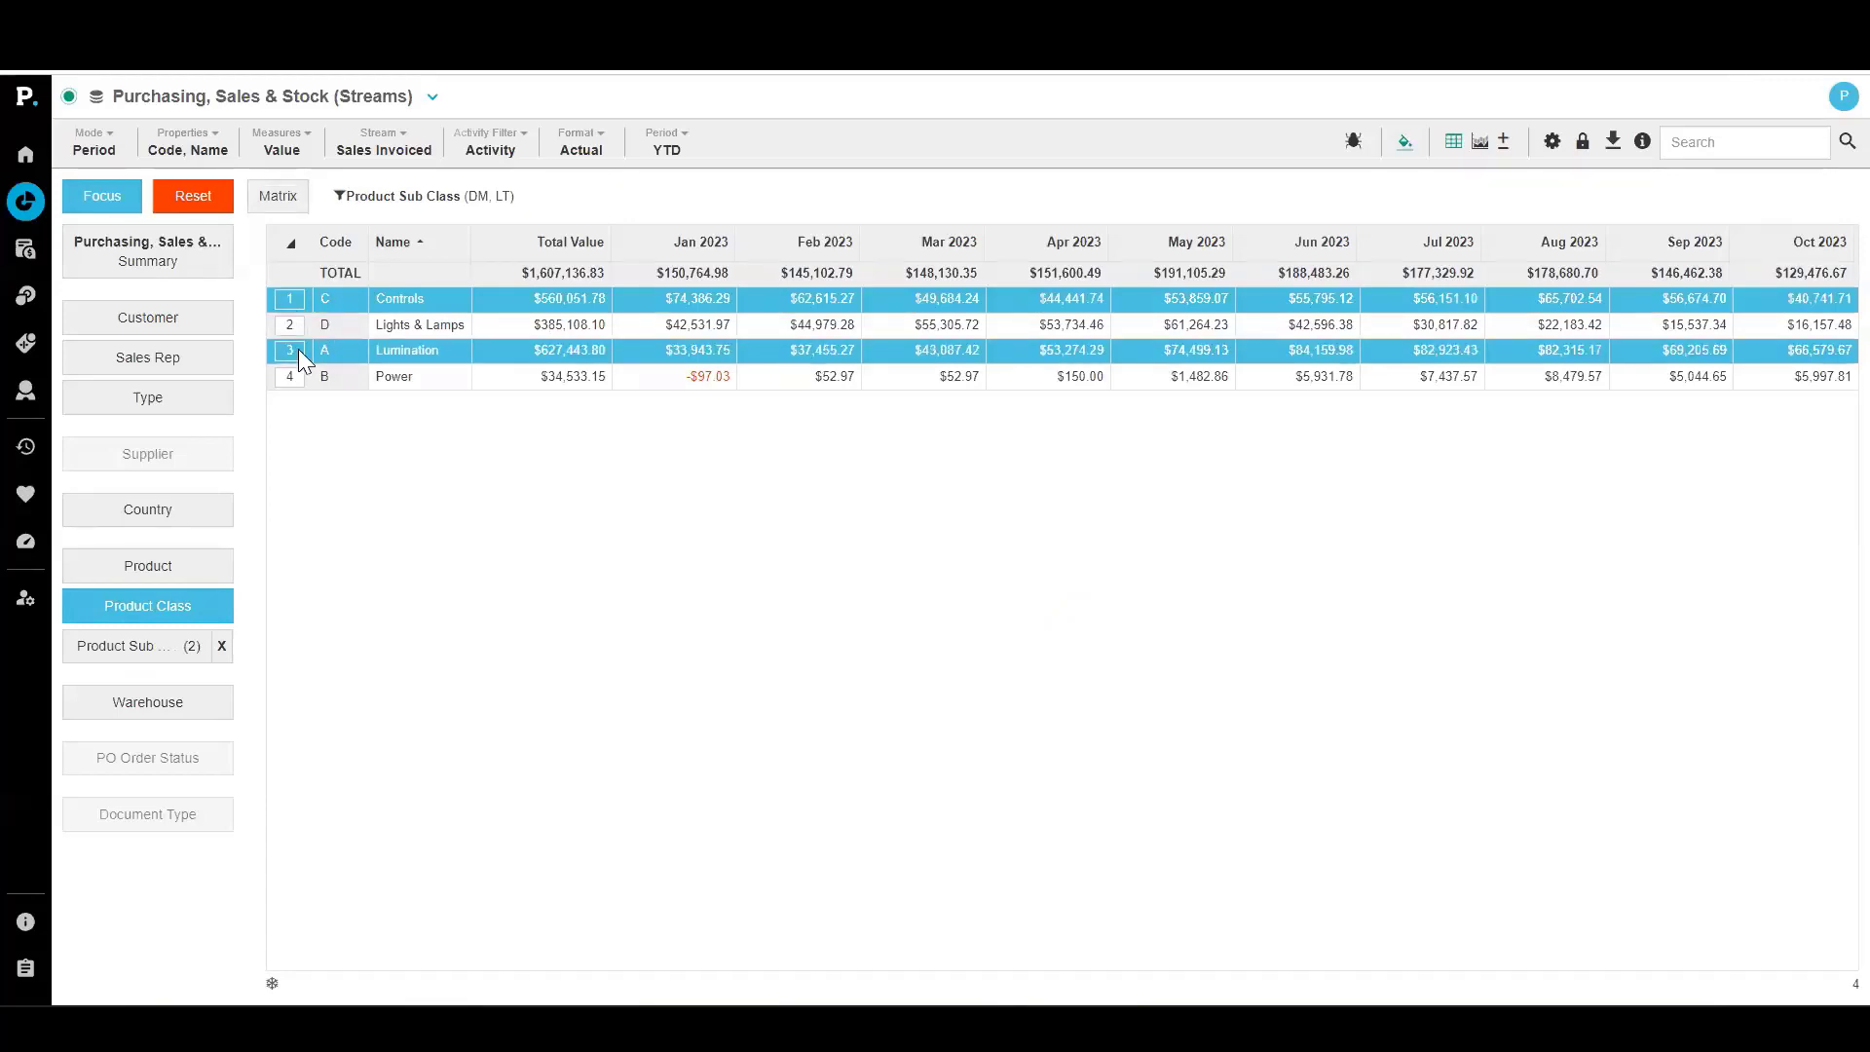
pyautogui.click(277, 205)
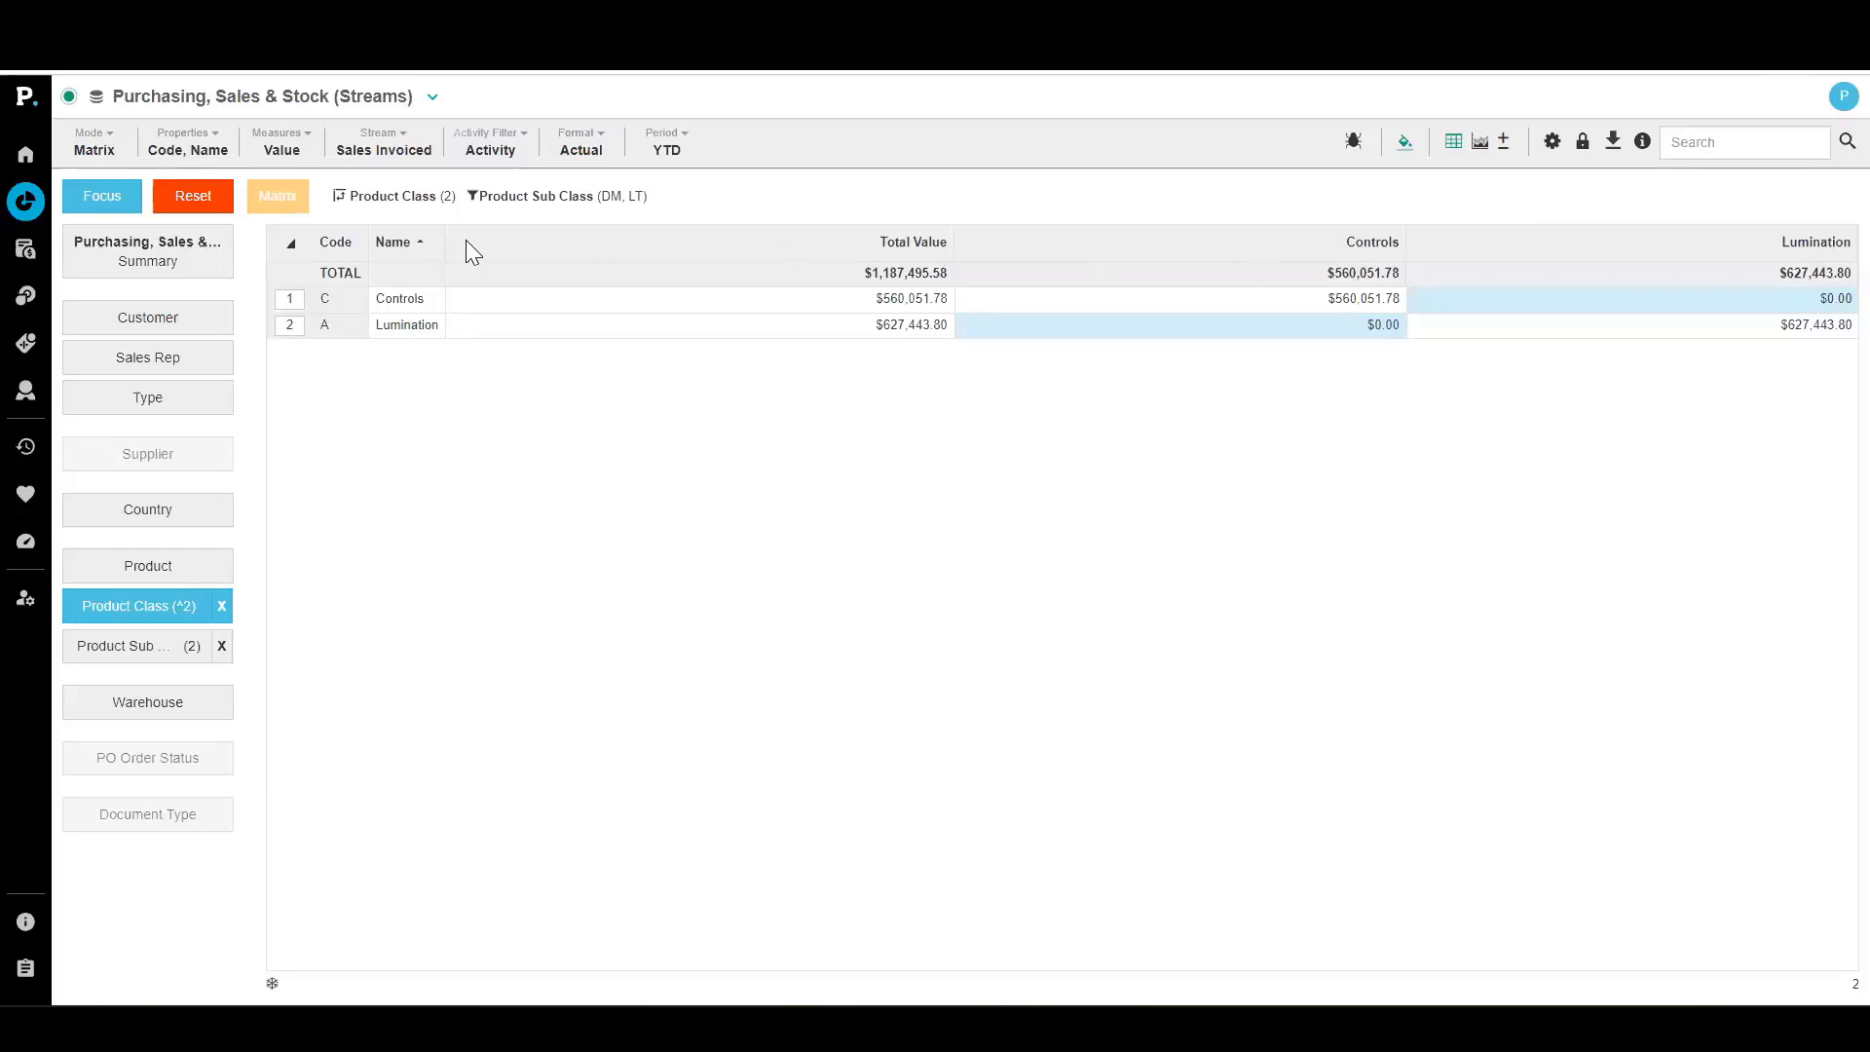
pyautogui.click(172, 321)
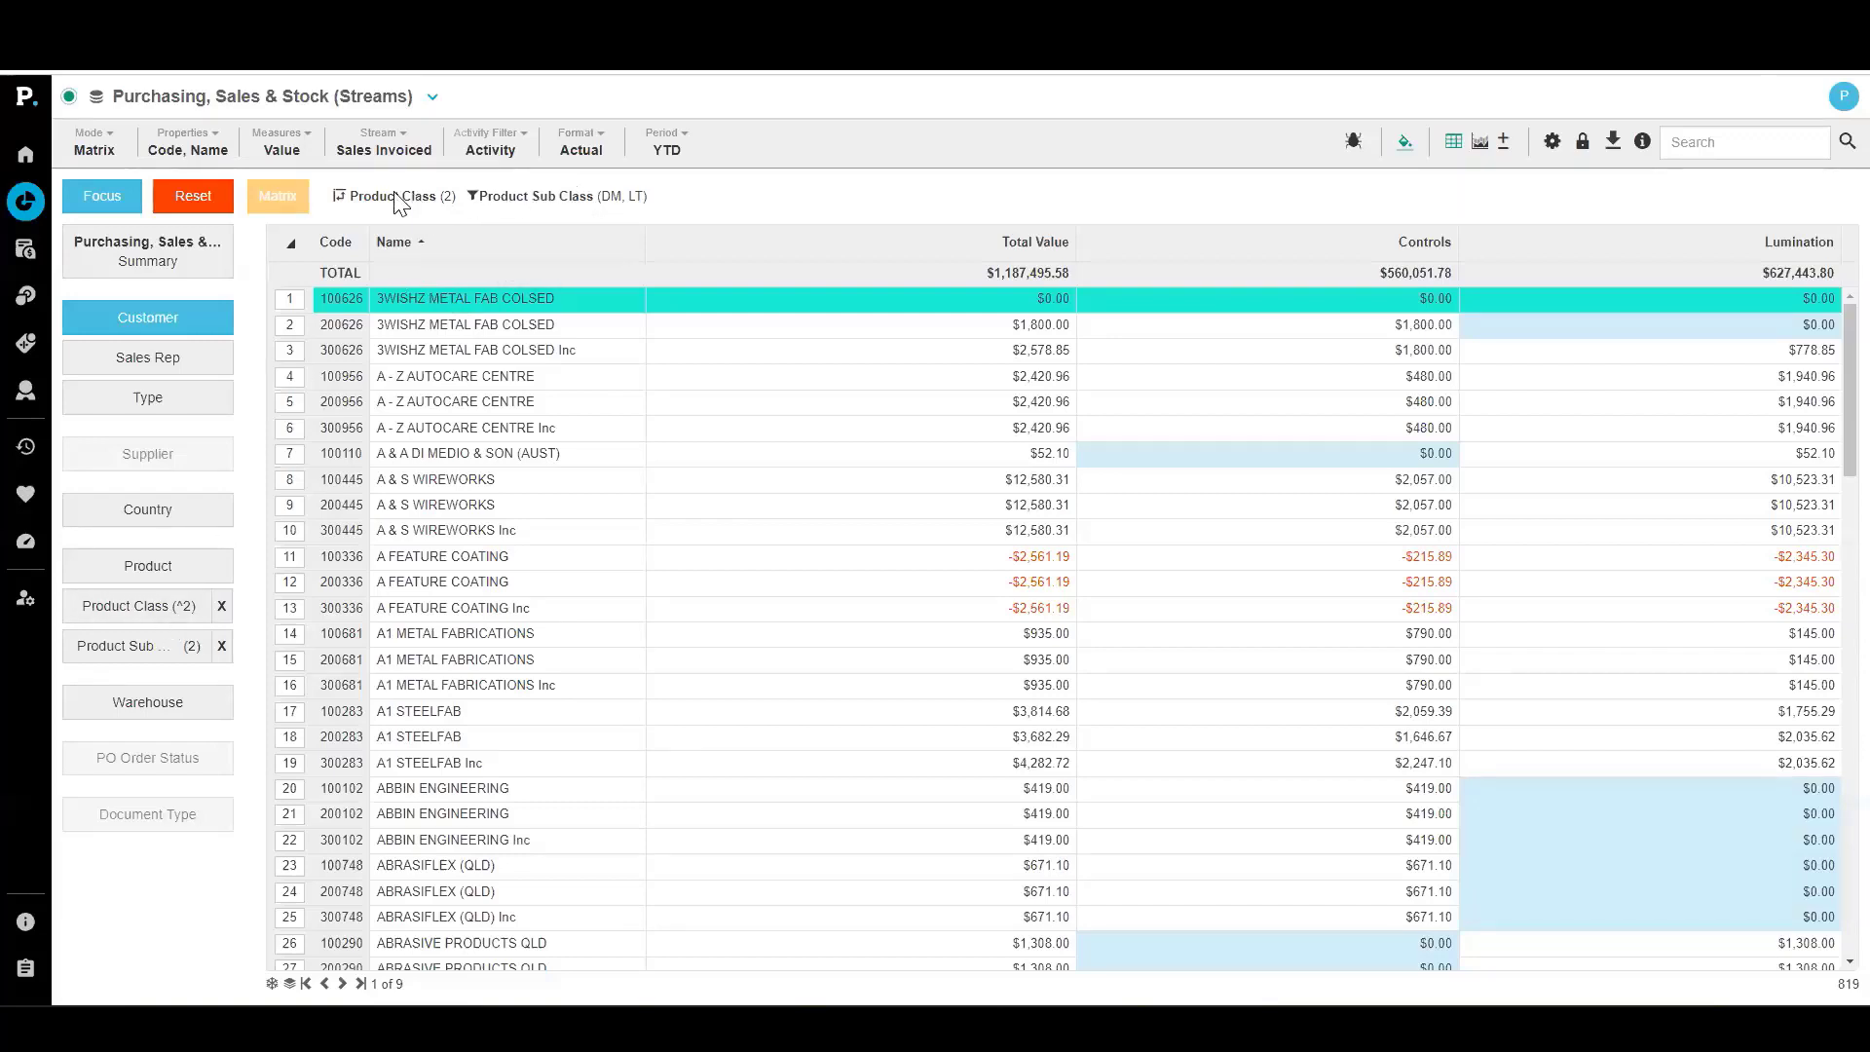
pyautogui.moveTo(488, 192)
pyautogui.click(1846, 142)
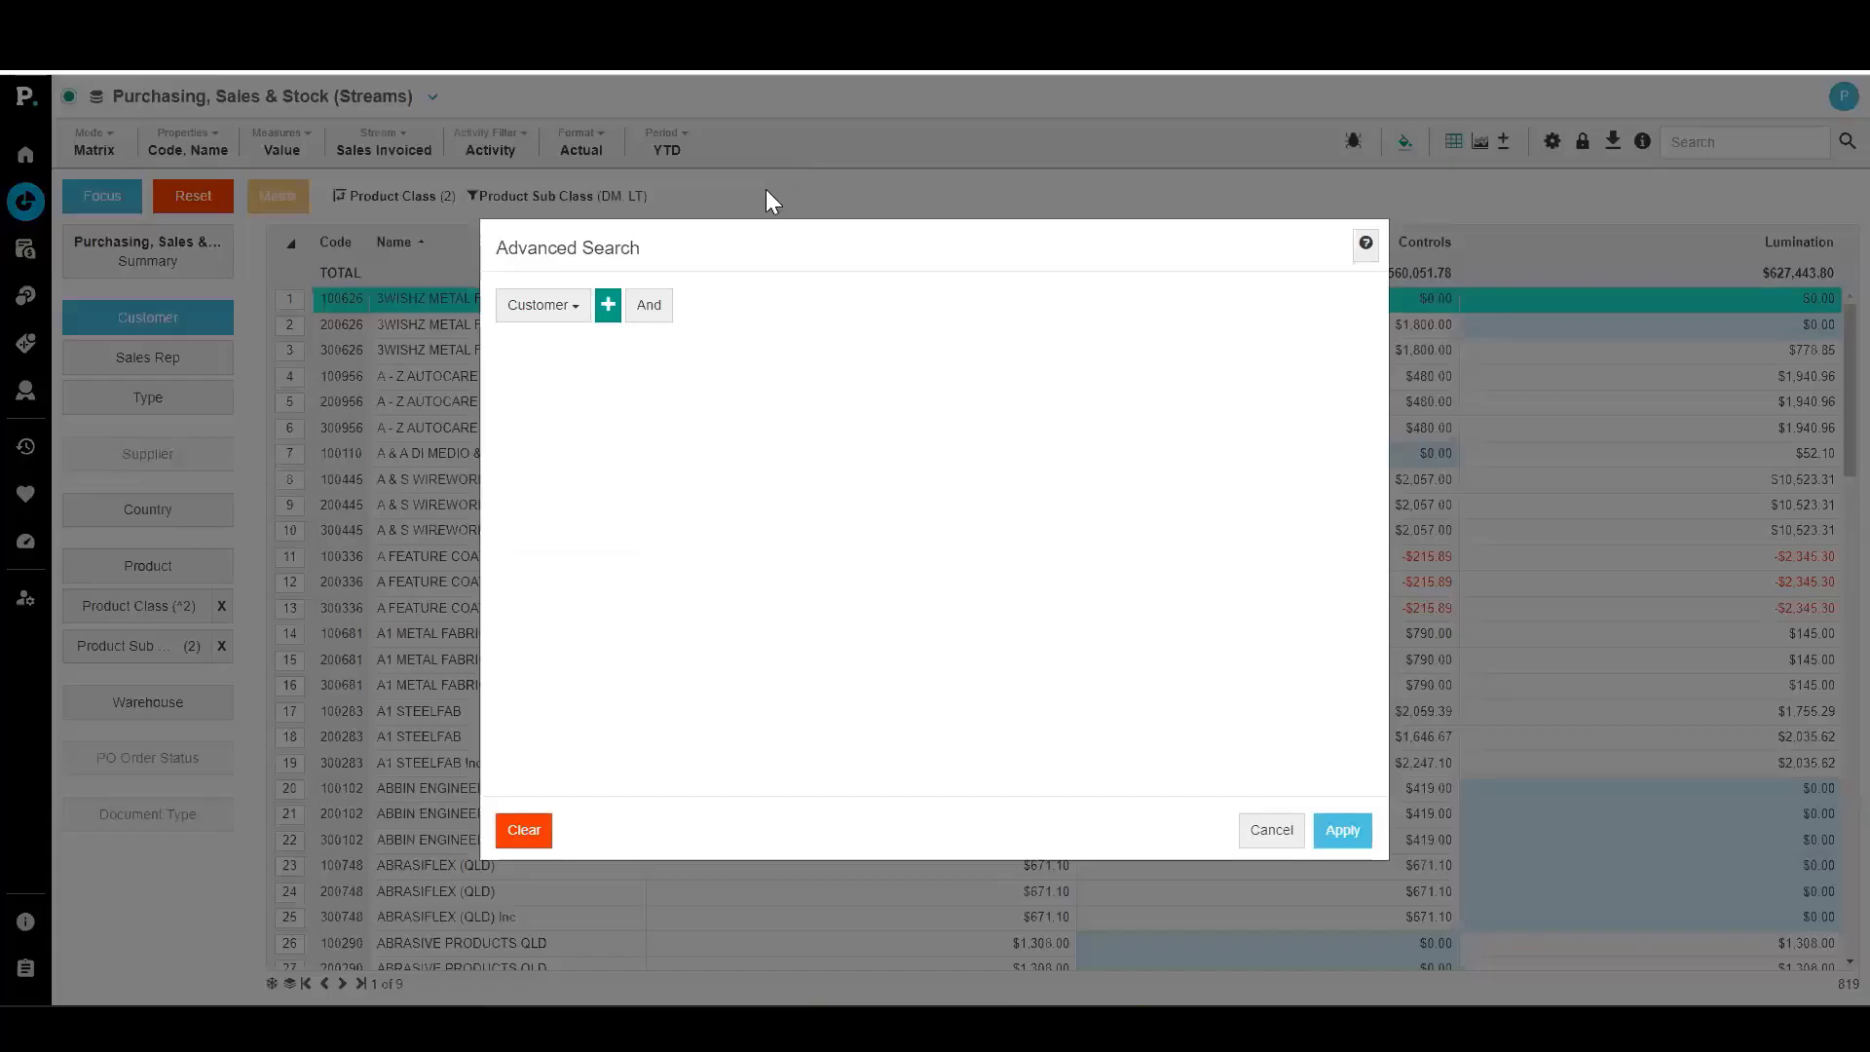
pyautogui.click(1273, 832)
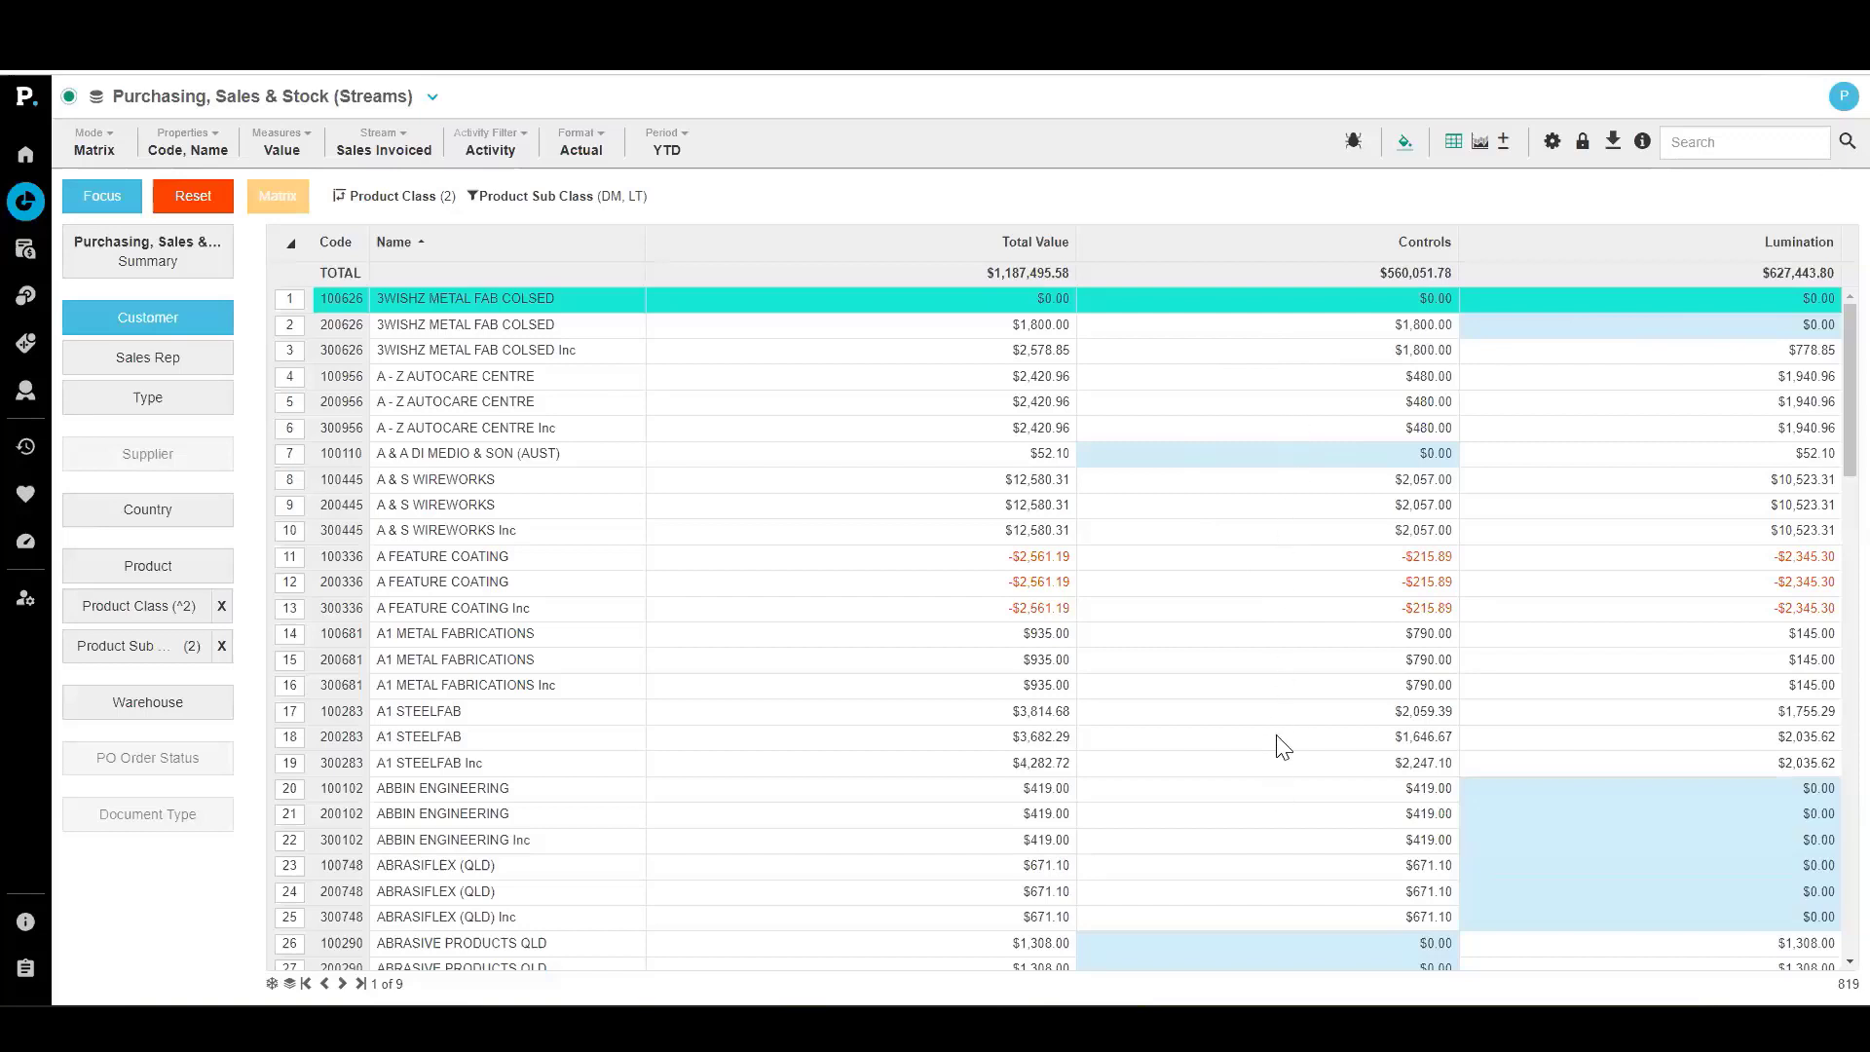
# Filter the customers to those with Controls greater than 0 and Lumination equal to 0
pyautogui.rightClick(1253, 383)
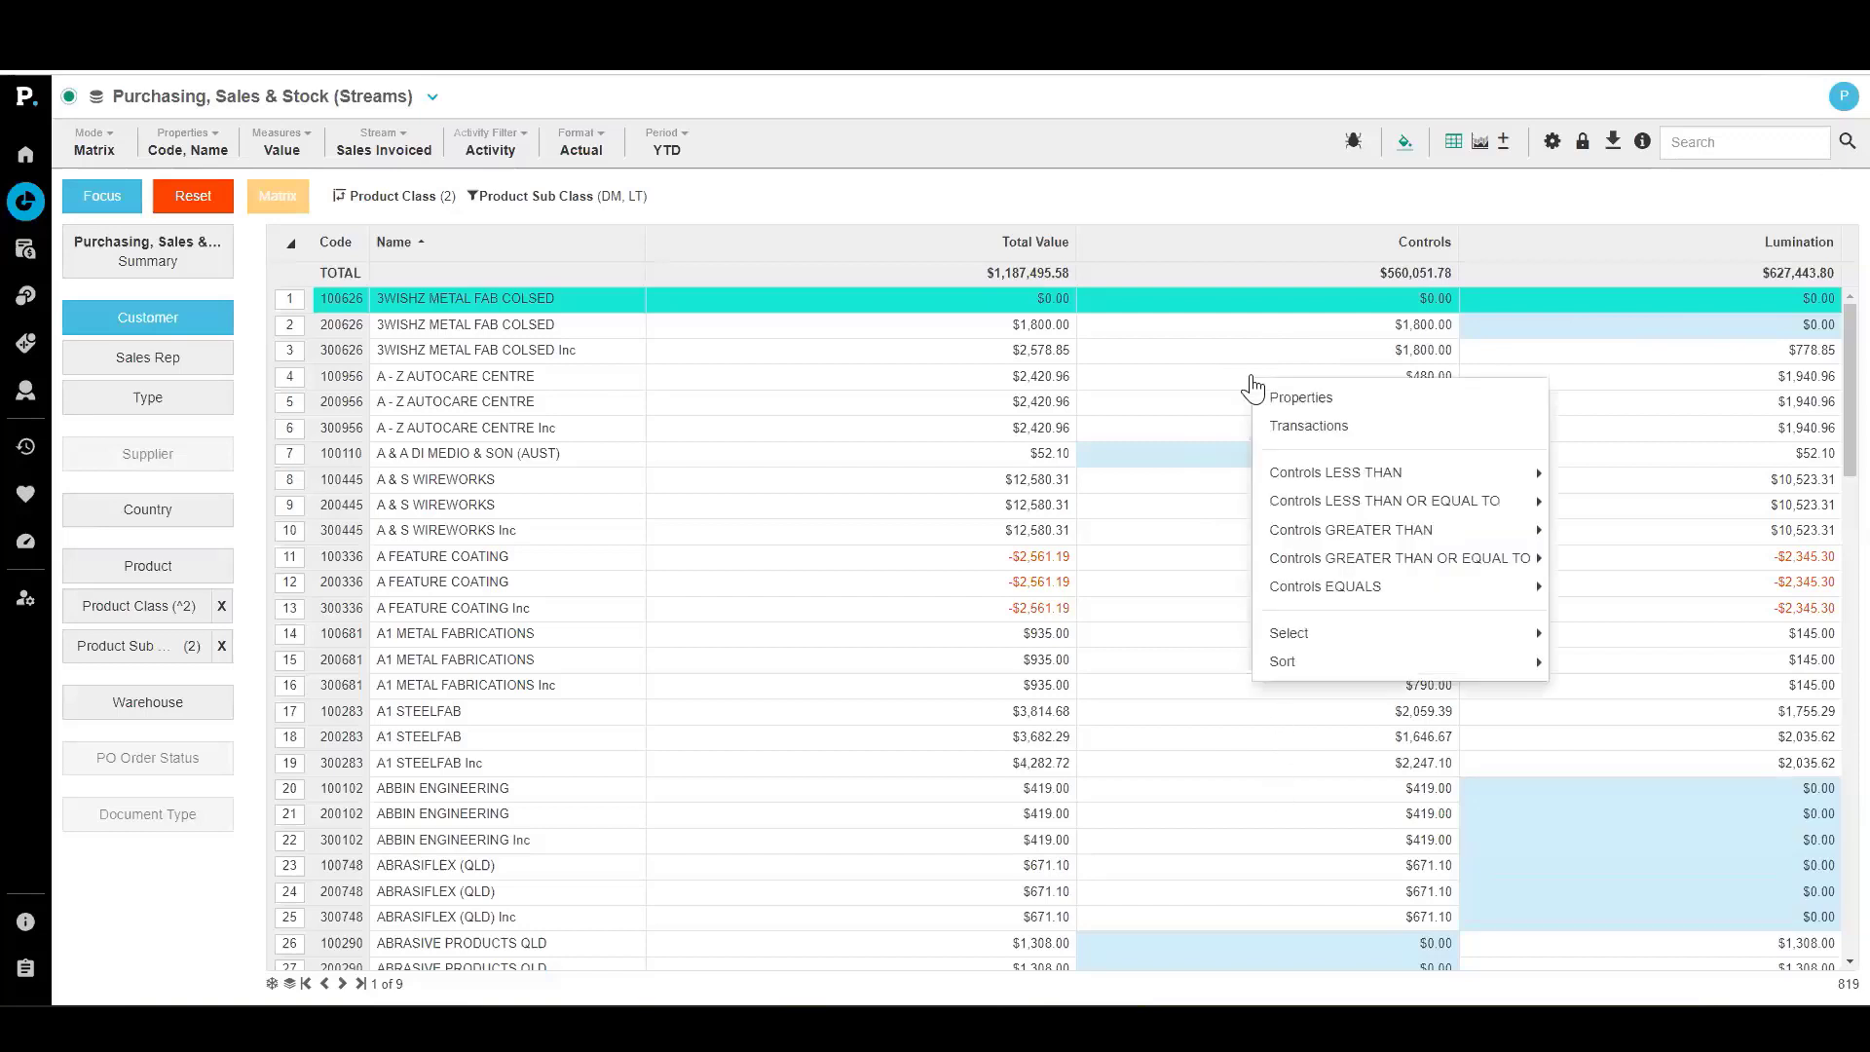
pyautogui.moveTo(1354, 529)
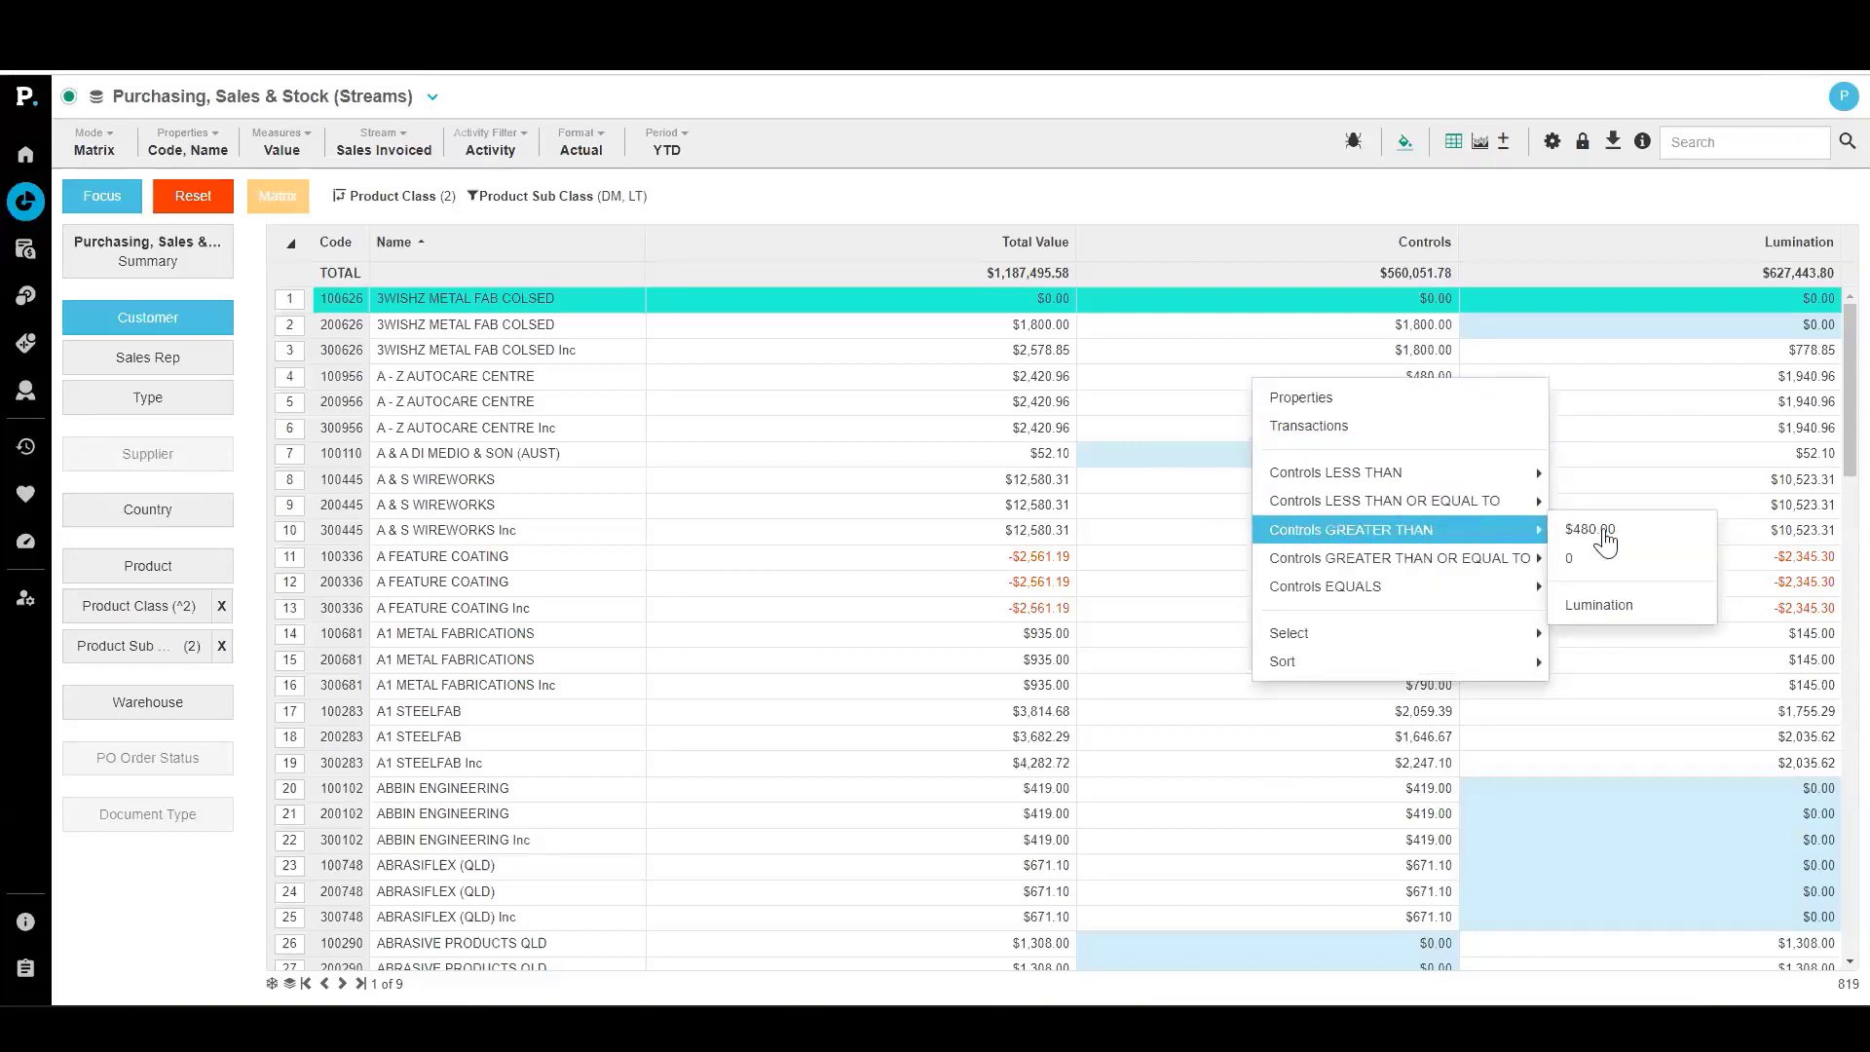
pyautogui.click(1593, 565)
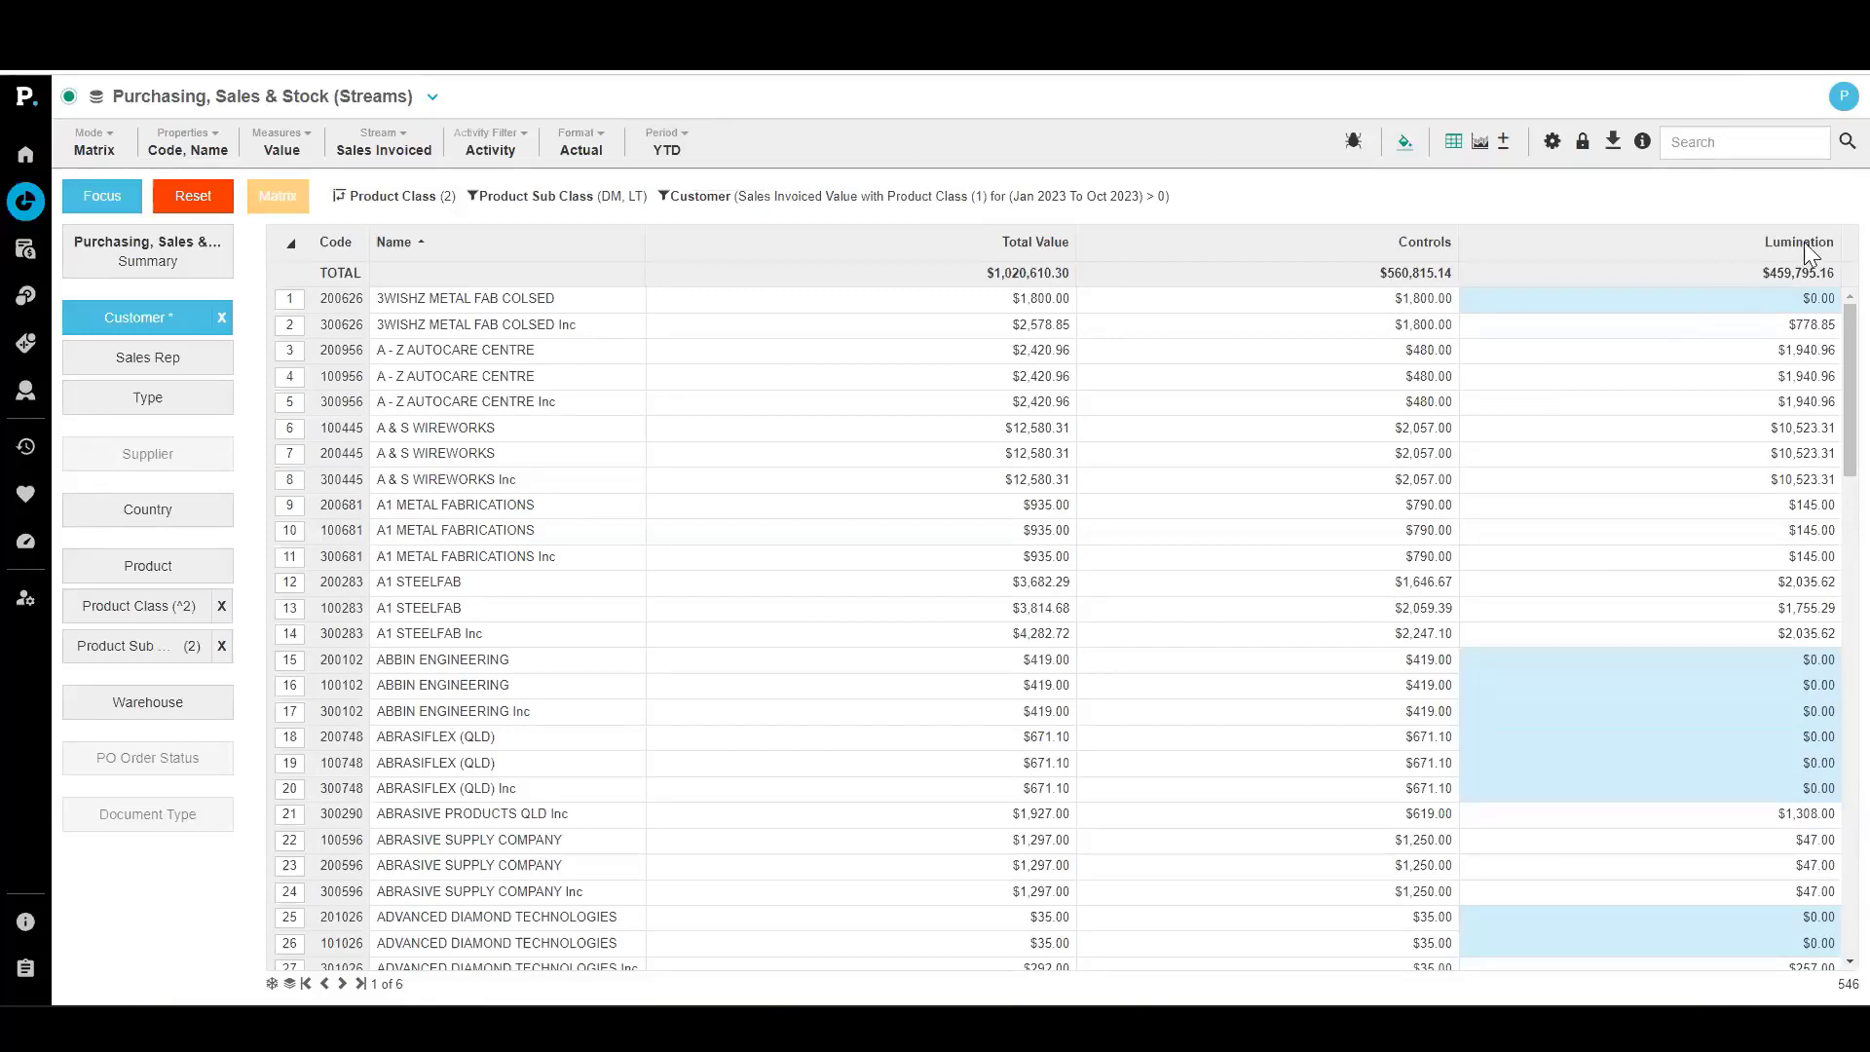
pyautogui.rightClick(1682, 359)
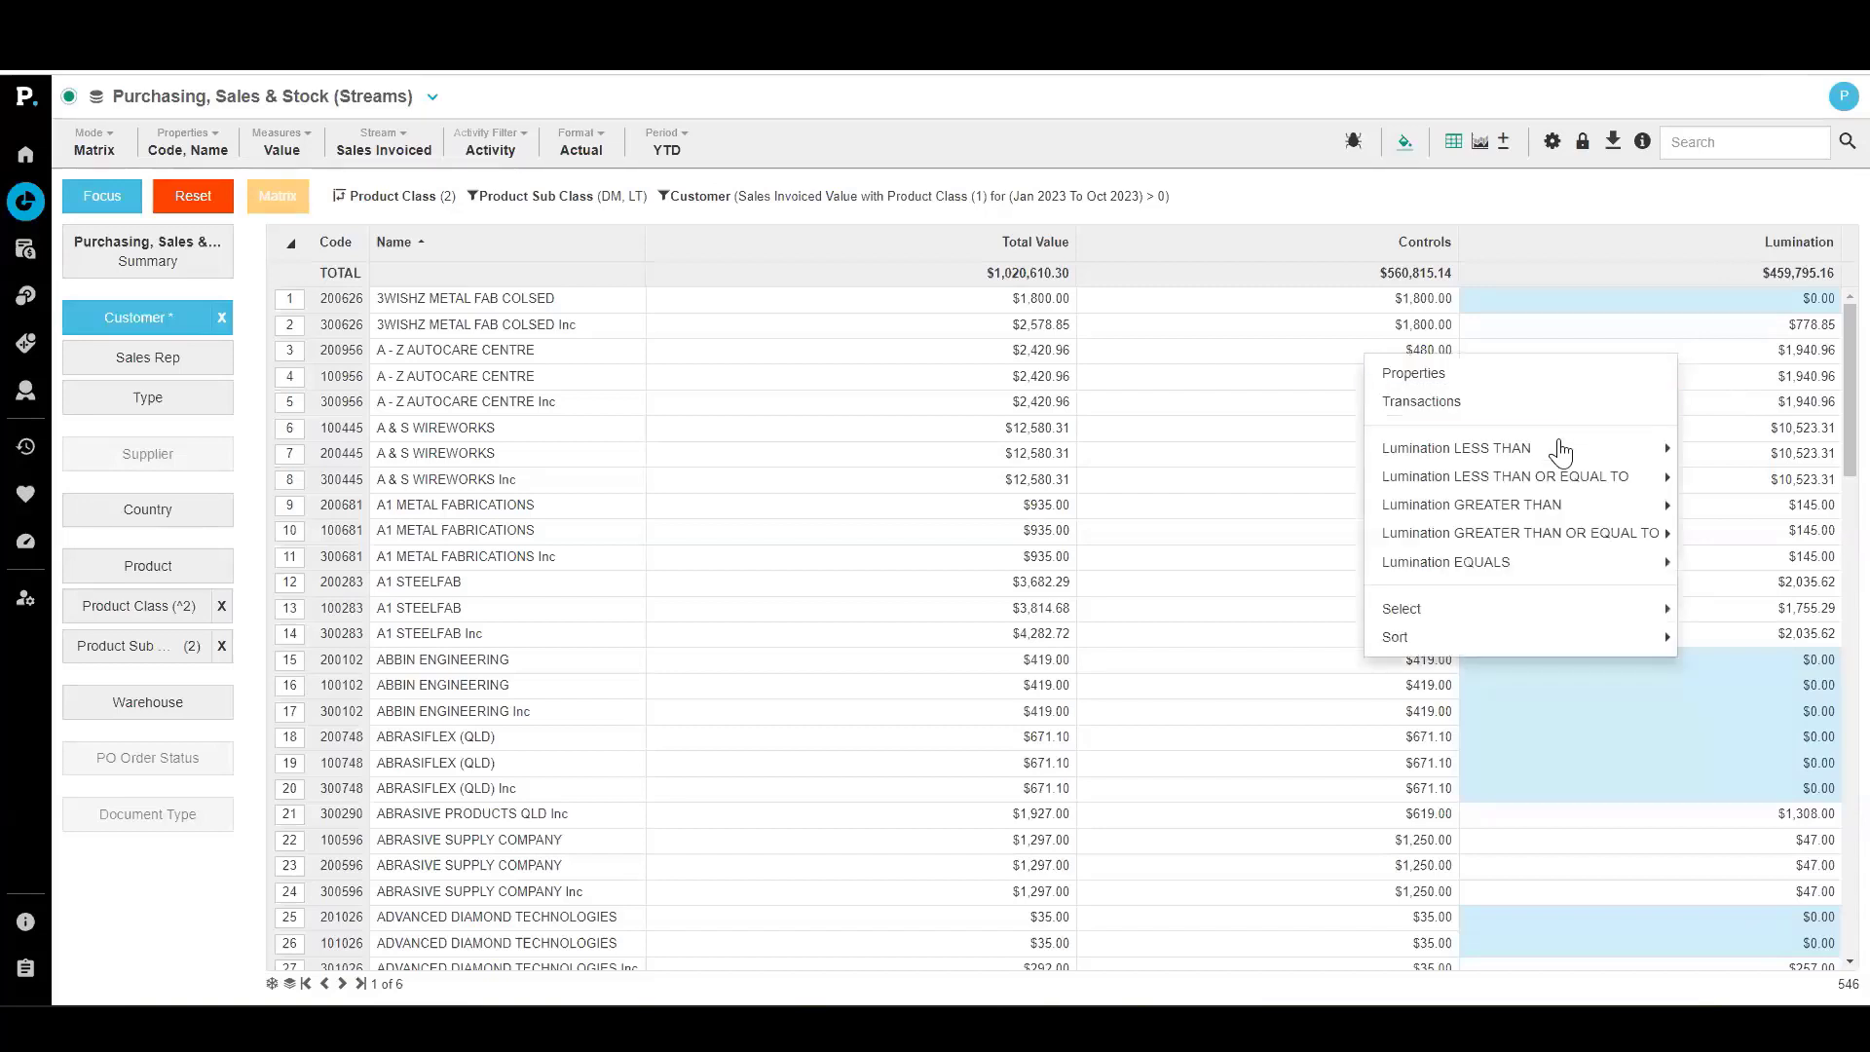
pyautogui.moveTo(1548, 575)
pyautogui.click(1320, 590)
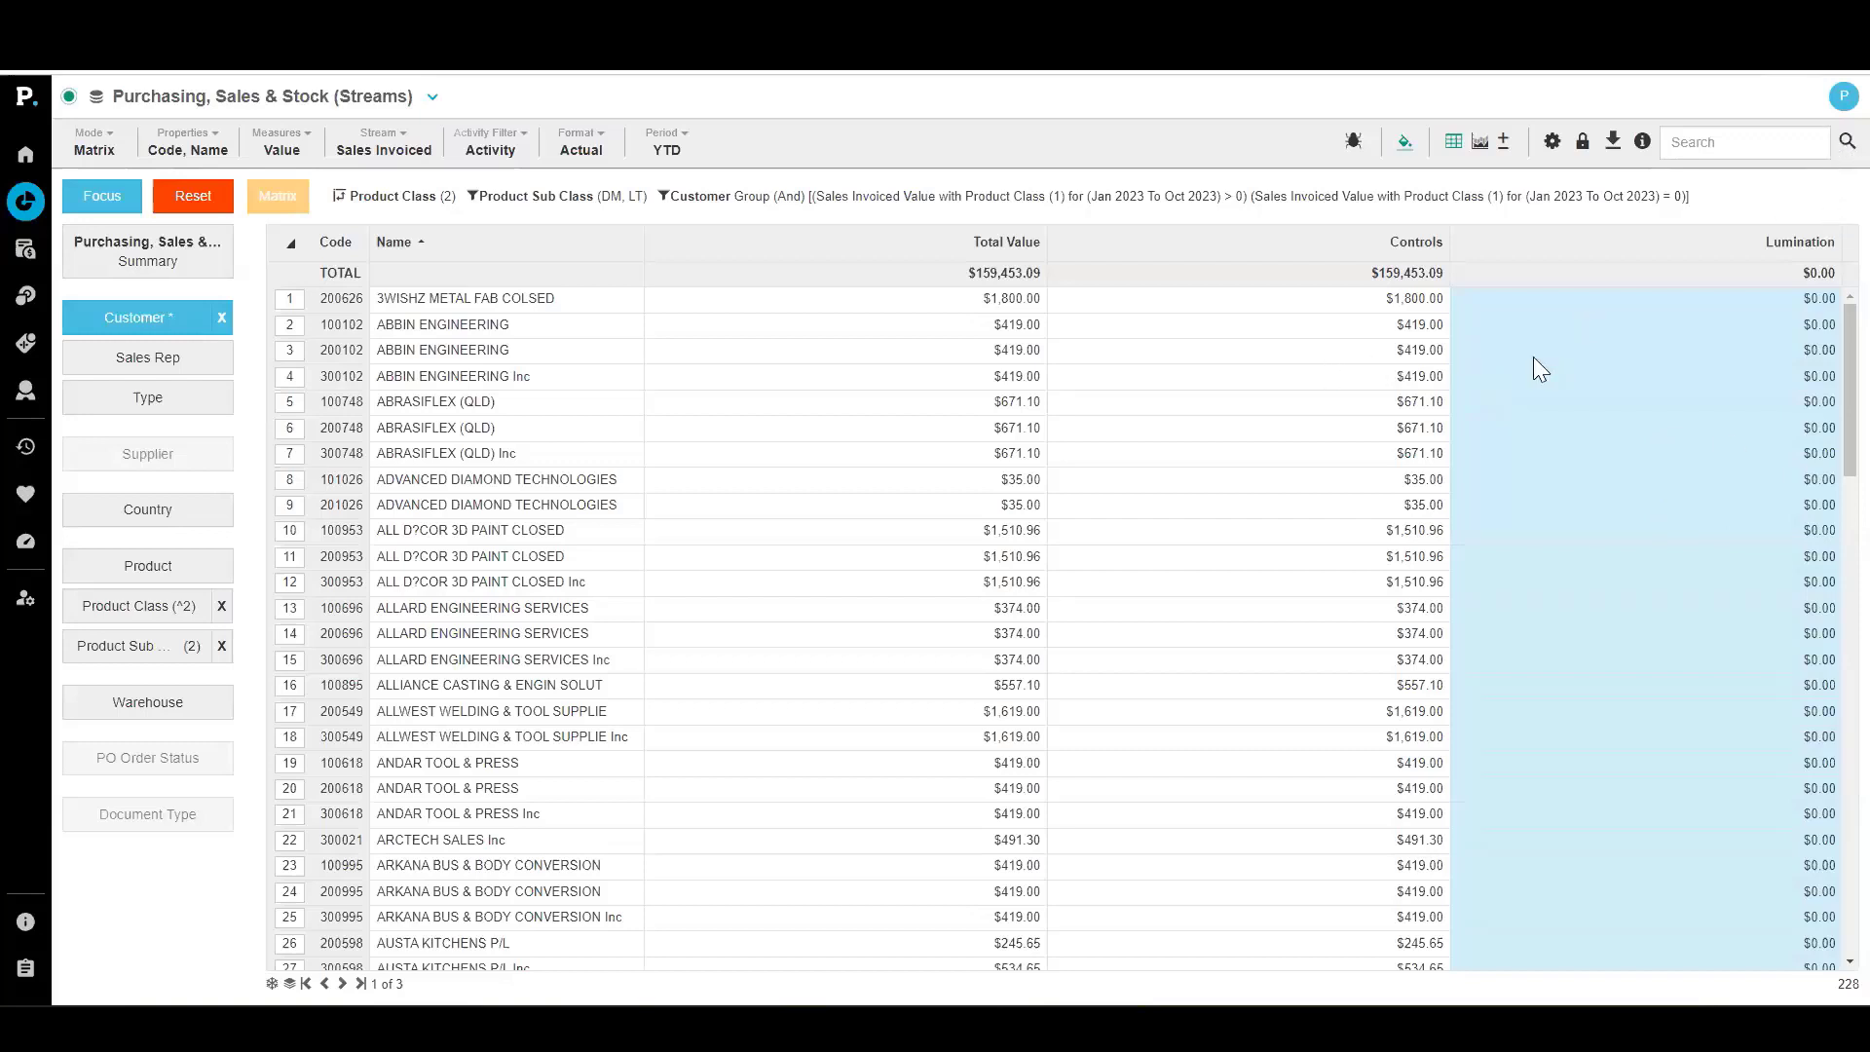
# Open the advanced customer search and review the period settings of the Greater Than 0 condition's measure
pyautogui.click(1846, 141)
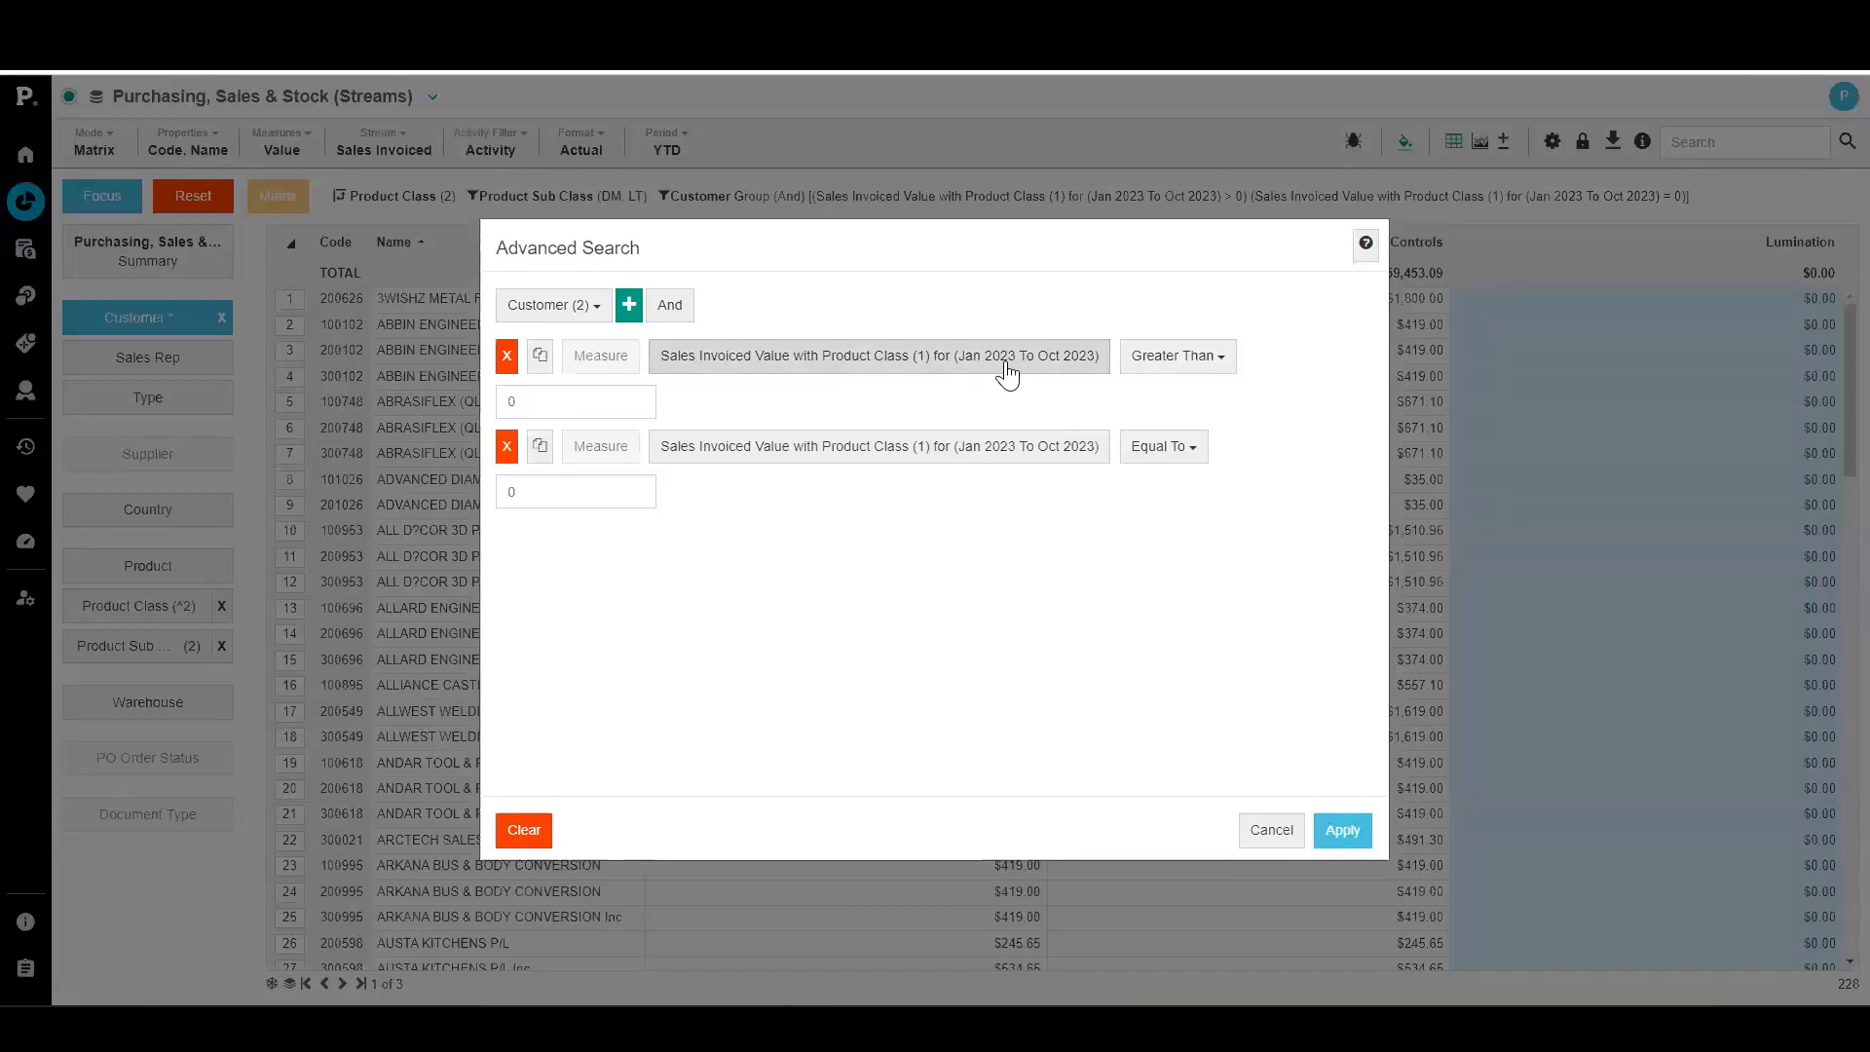
pyautogui.click(867, 356)
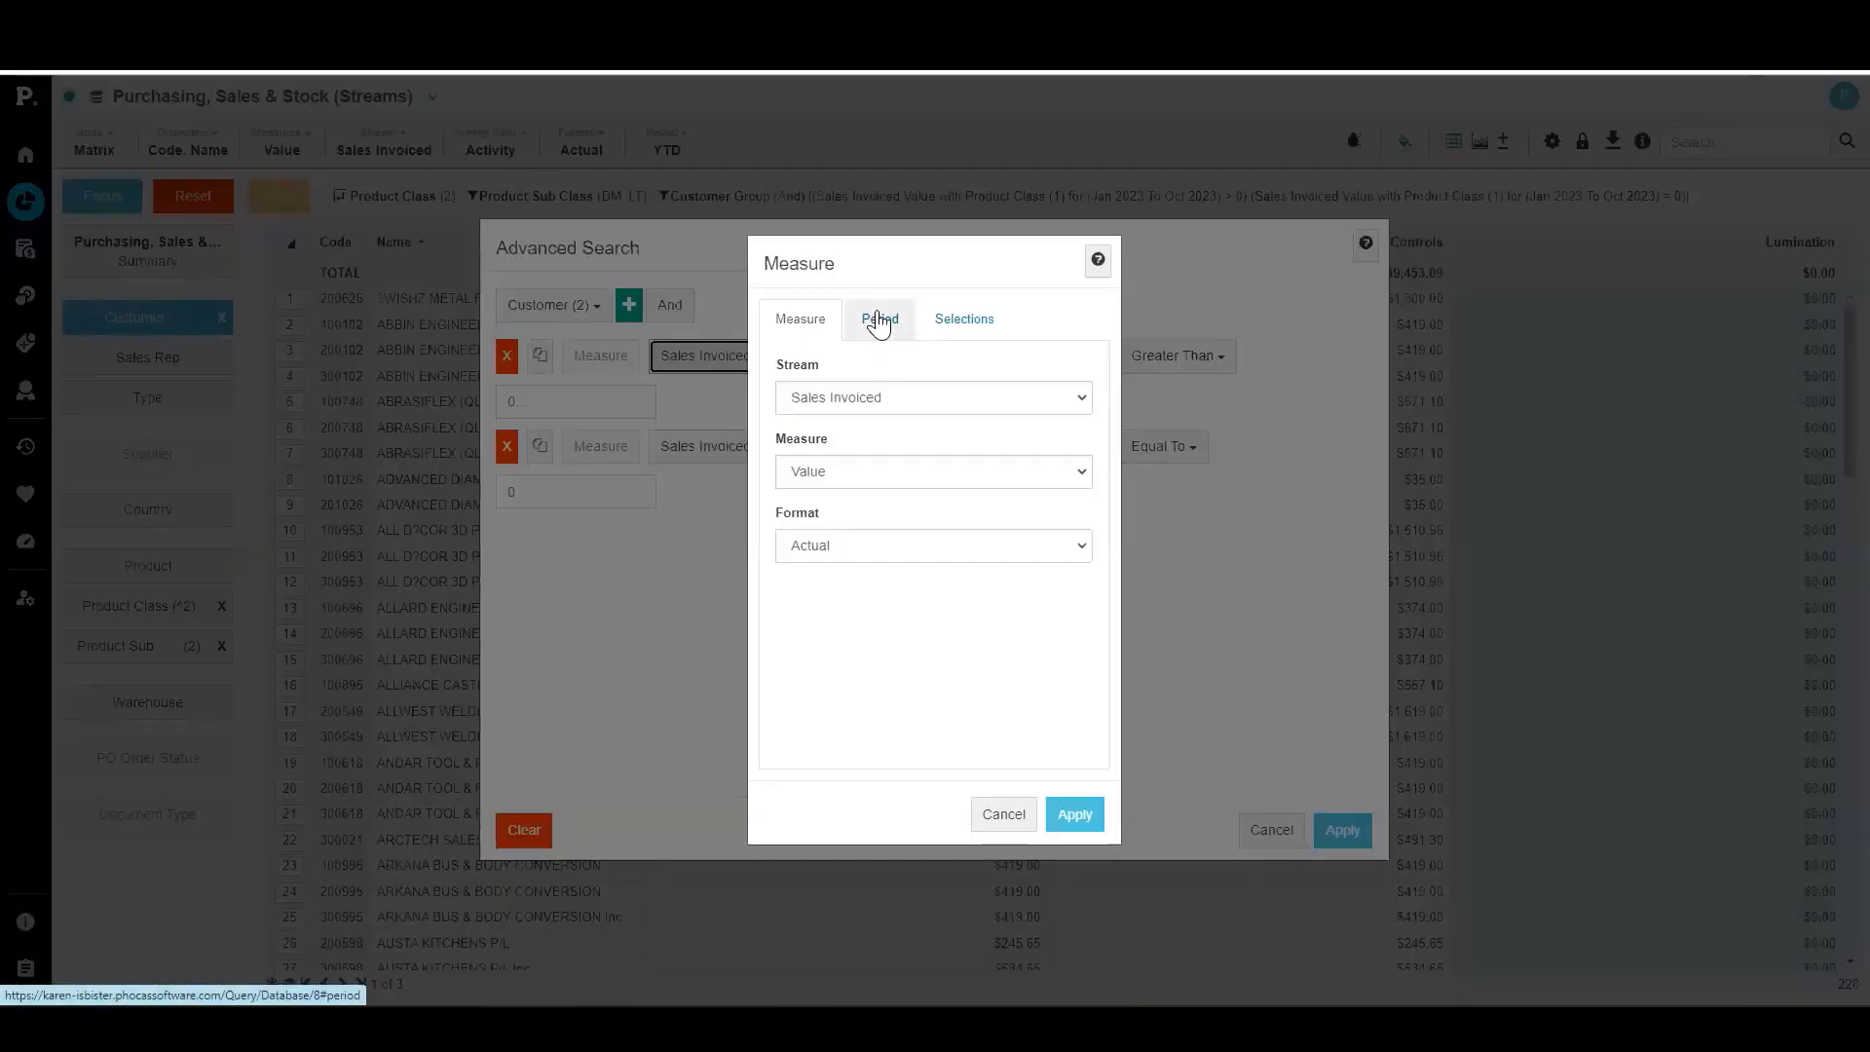
pyautogui.click(881, 322)
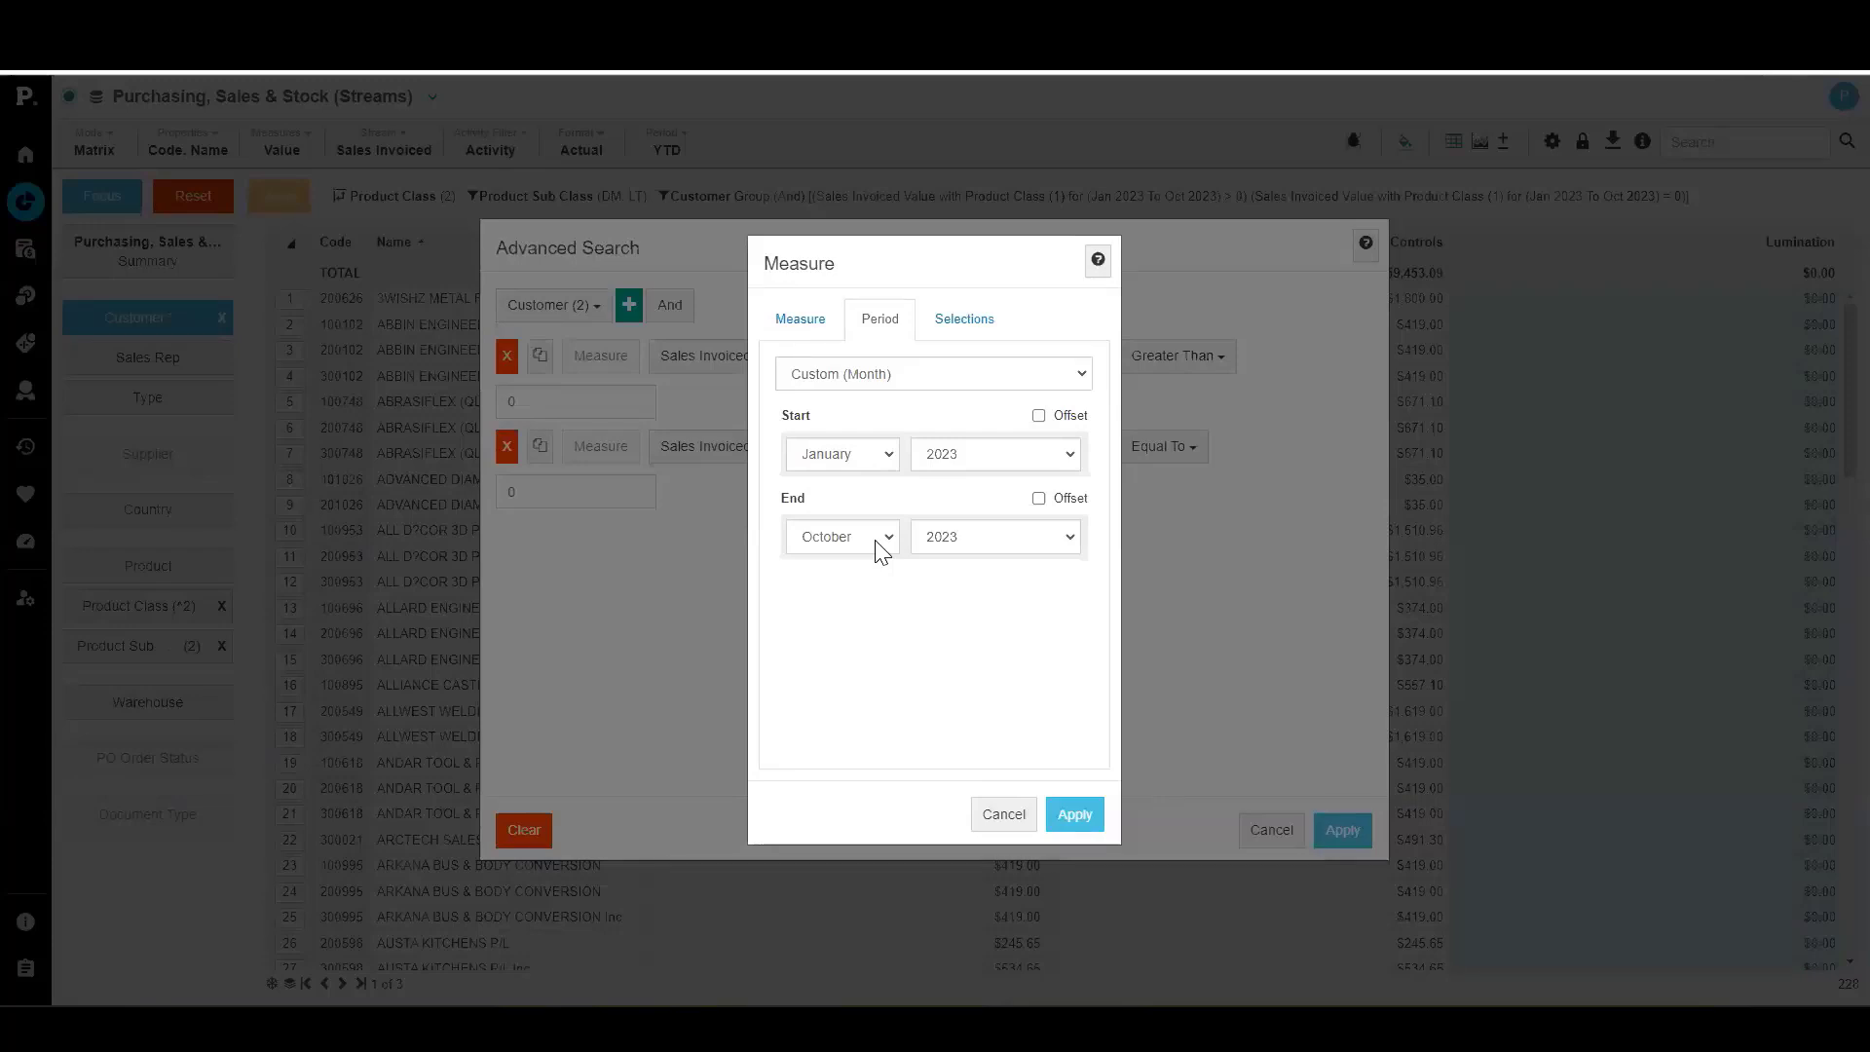
pyautogui.click(1003, 814)
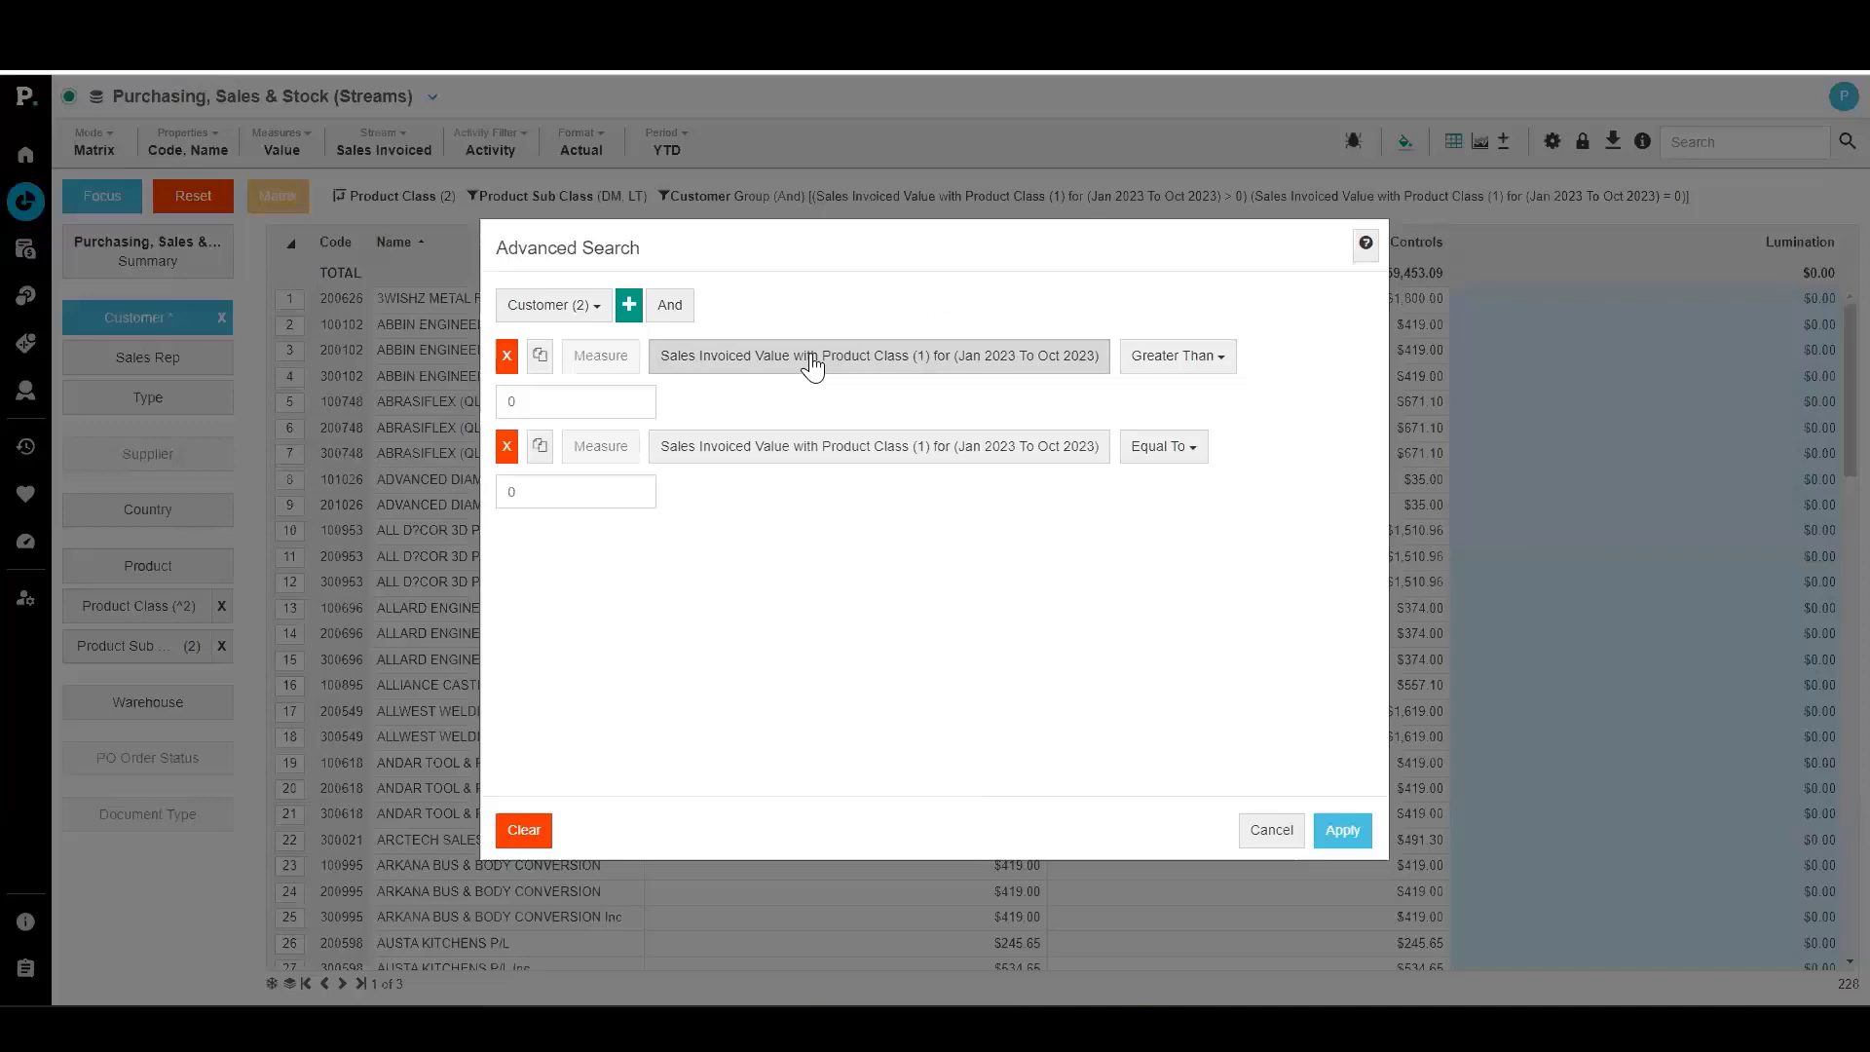
# Set the period of the Greater Than 0 condition's measure to YTD, current
pyautogui.click(867, 368)
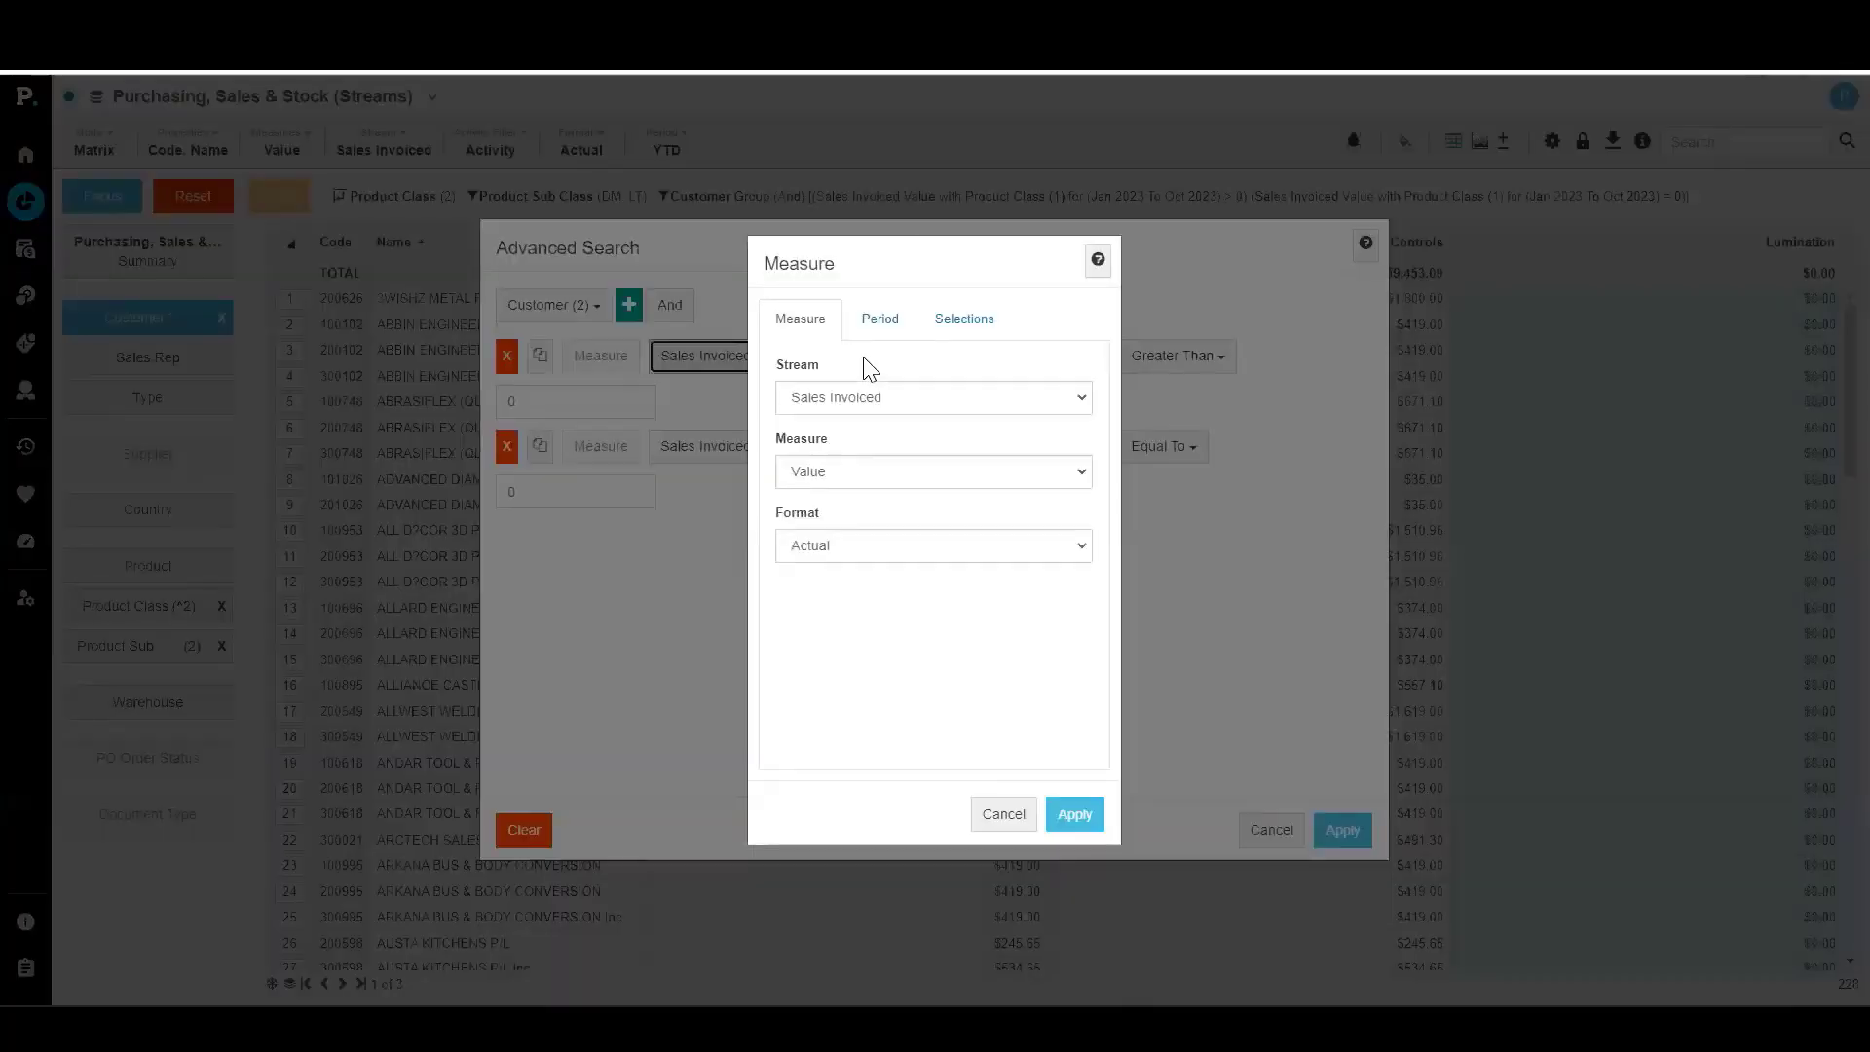
pyautogui.click(877, 317)
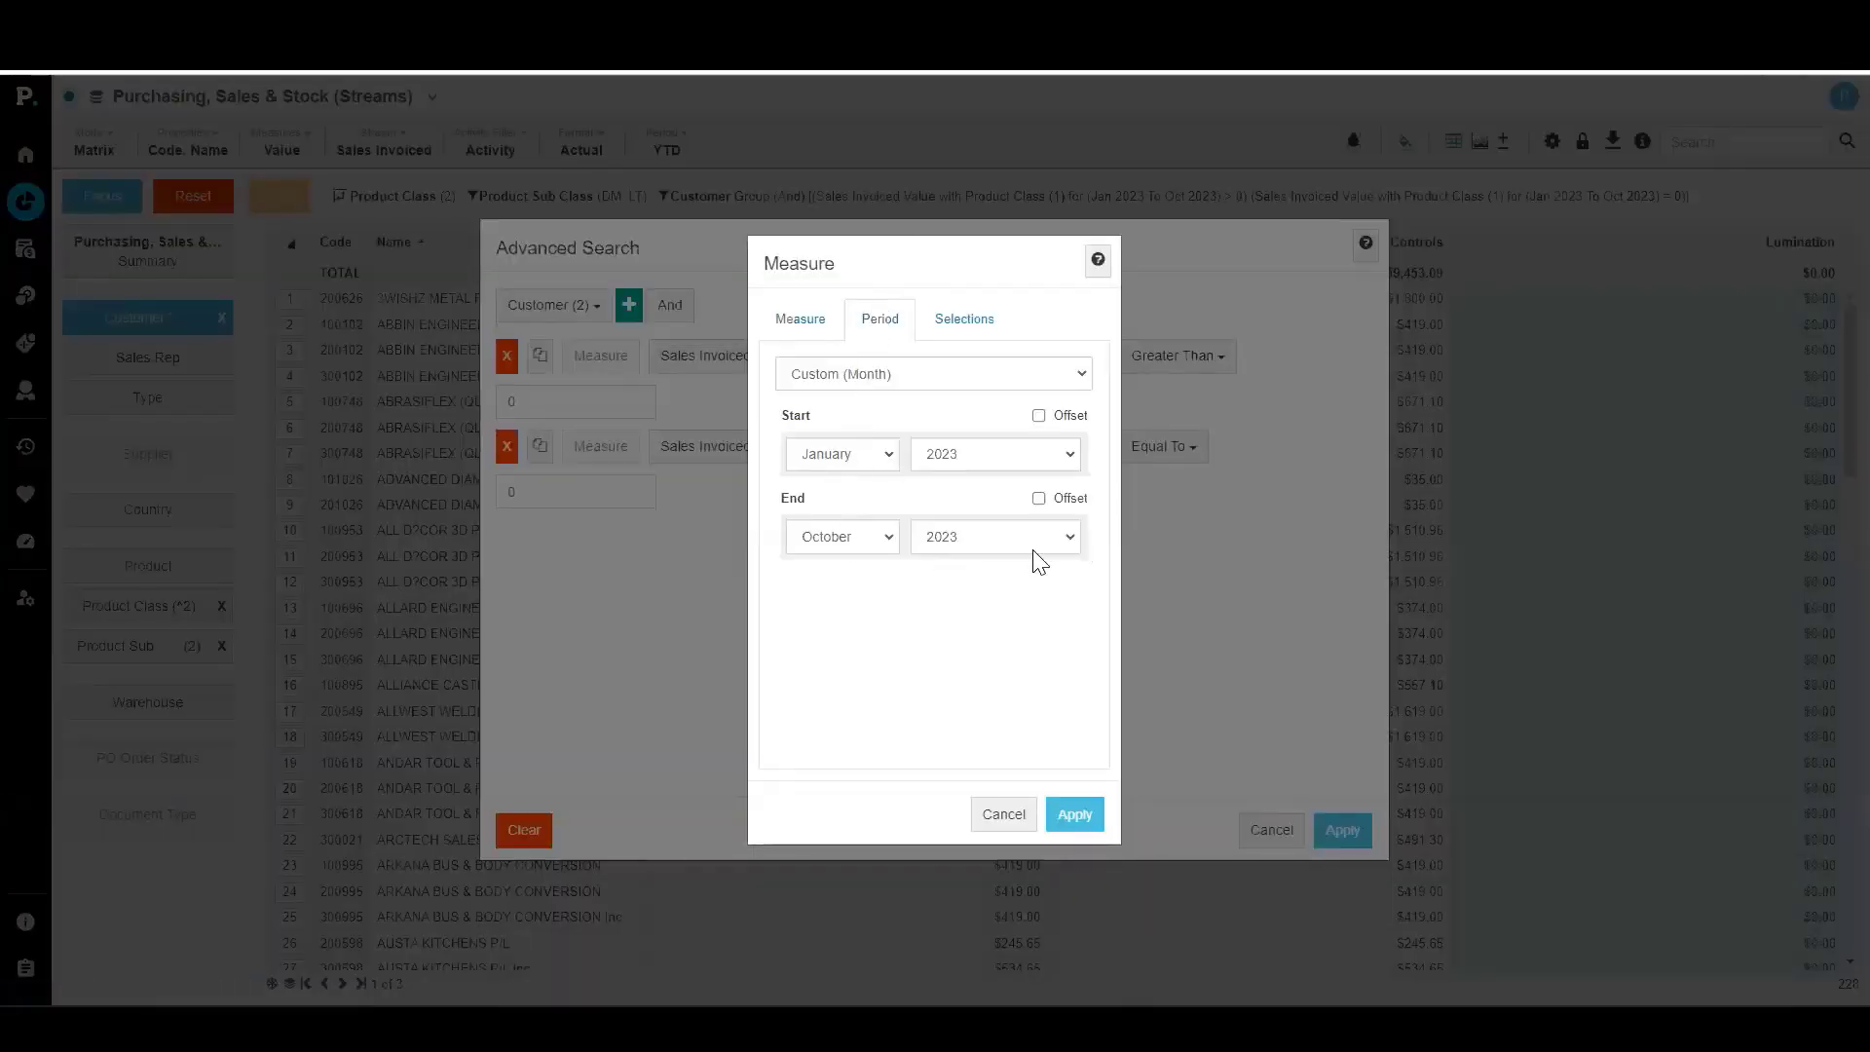
pyautogui.click(1038, 416)
pyautogui.click(1038, 498)
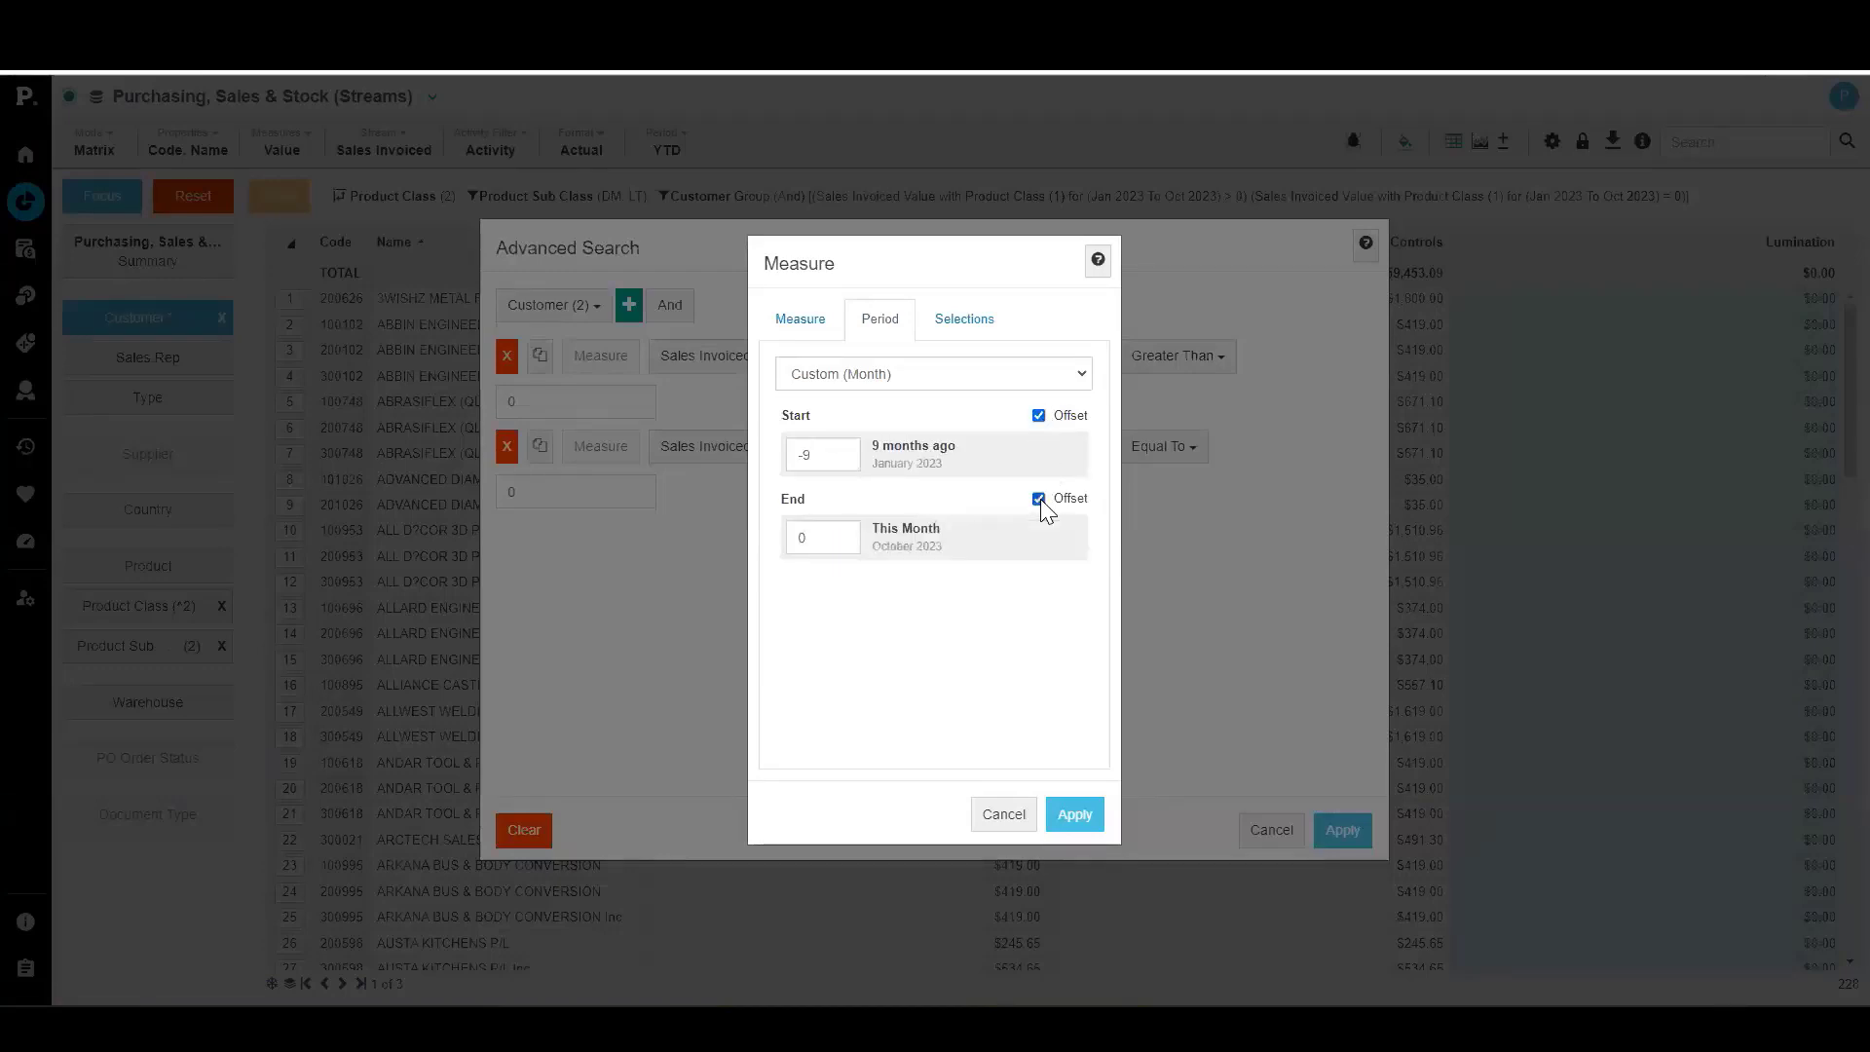
pyautogui.click(1083, 380)
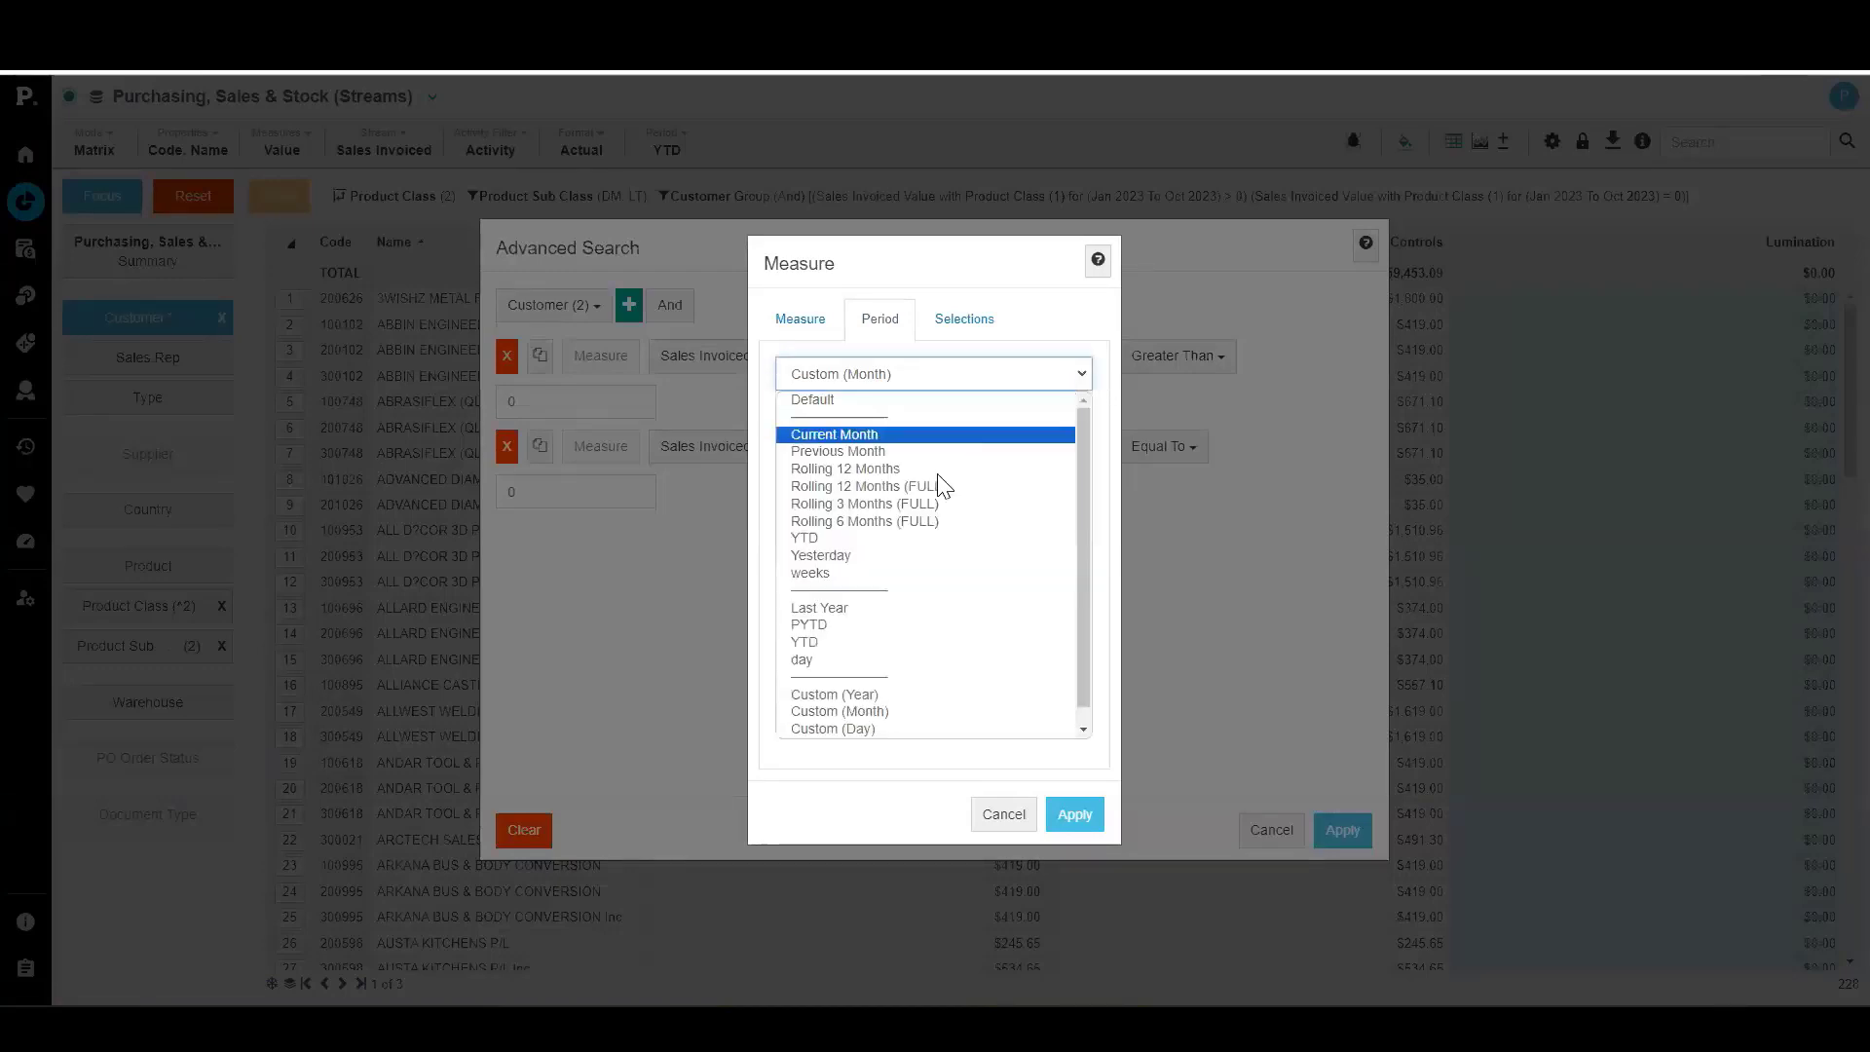
pyautogui.click(845, 539)
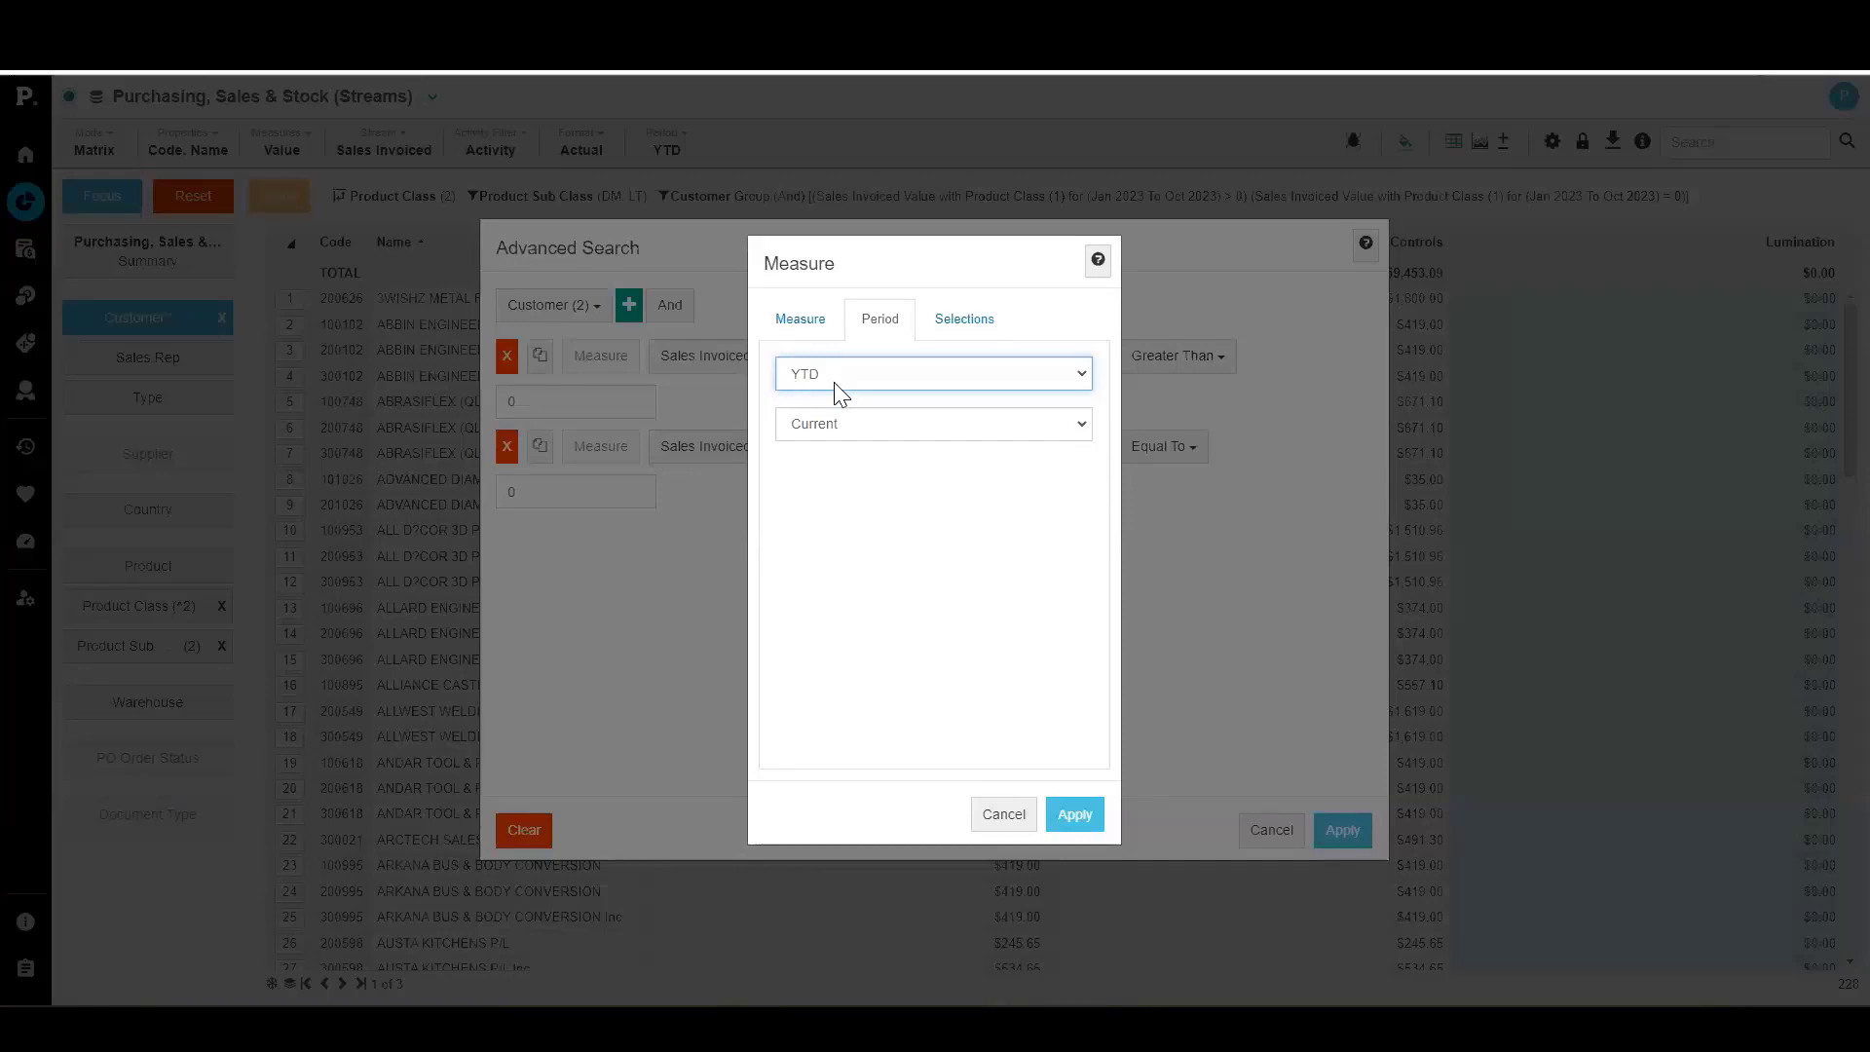
pyautogui.click(1063, 814)
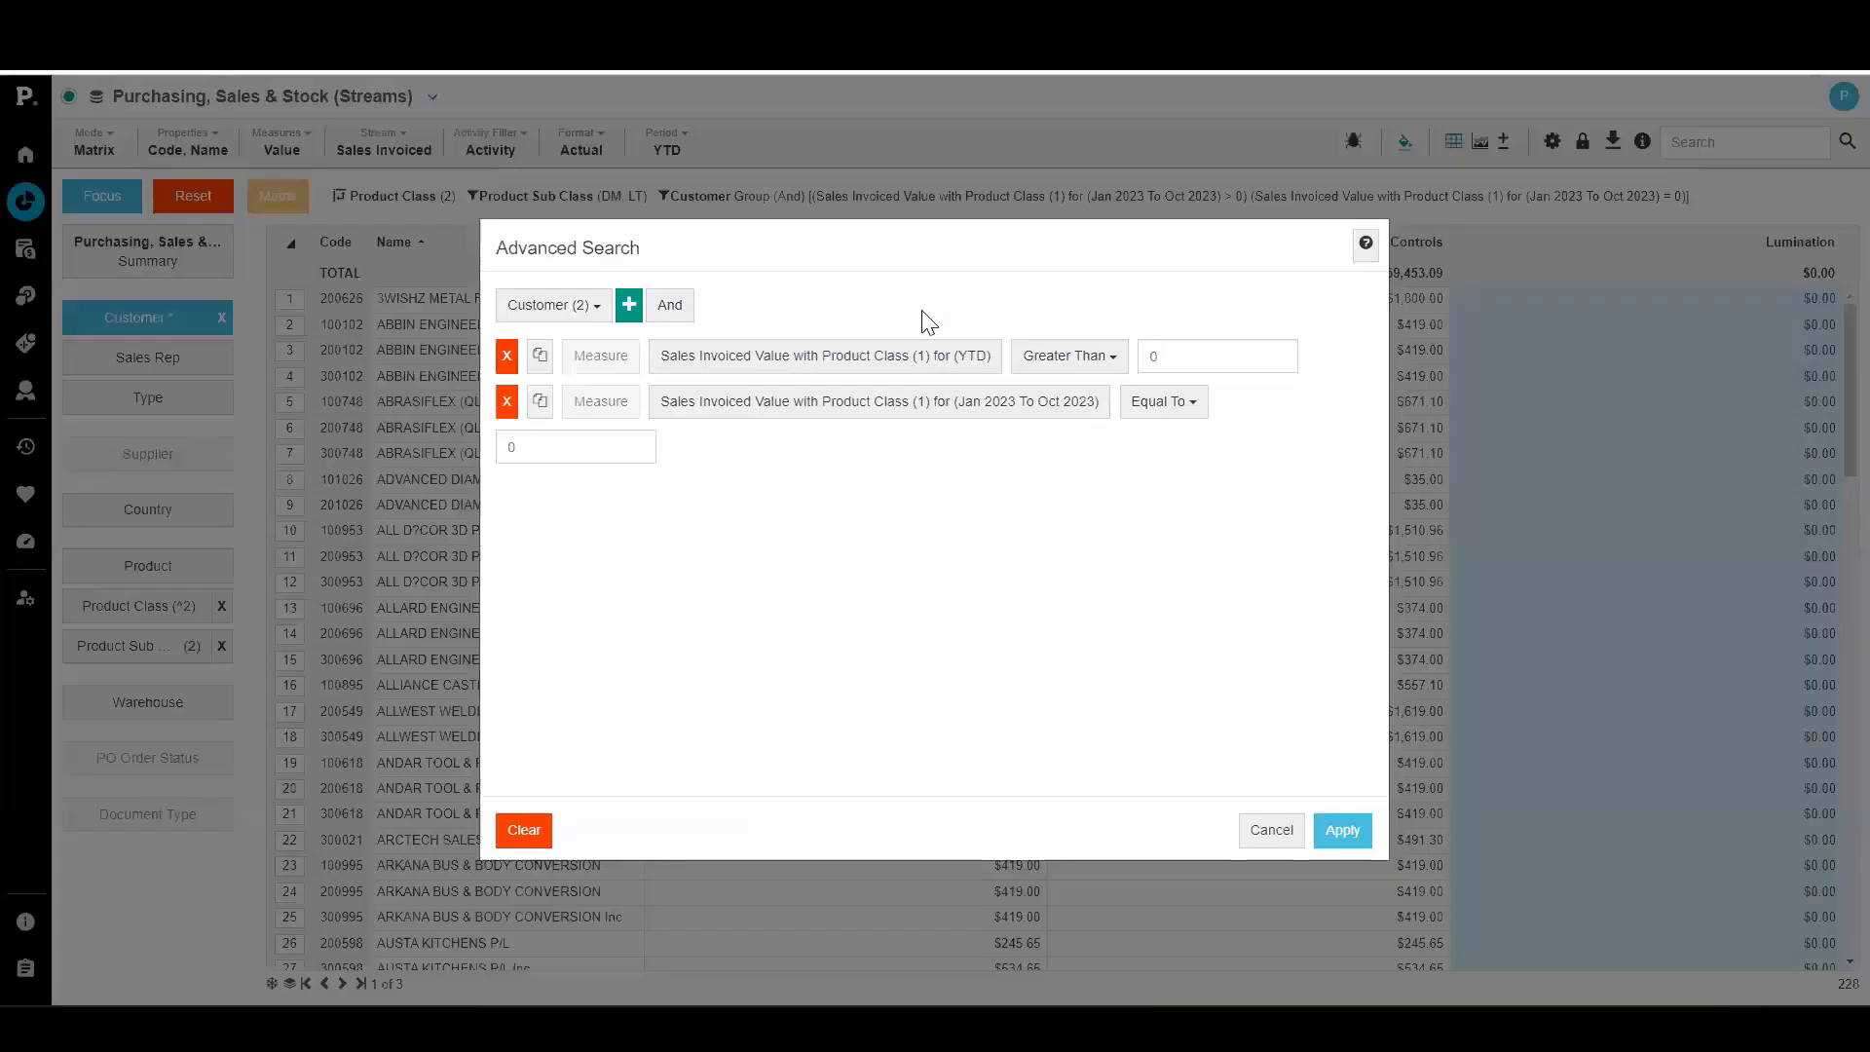
# Set the period of the Equal To condition's measure to YTD, current, and apply the advanced customer search
pyautogui.click(921, 410)
pyautogui.click(867, 333)
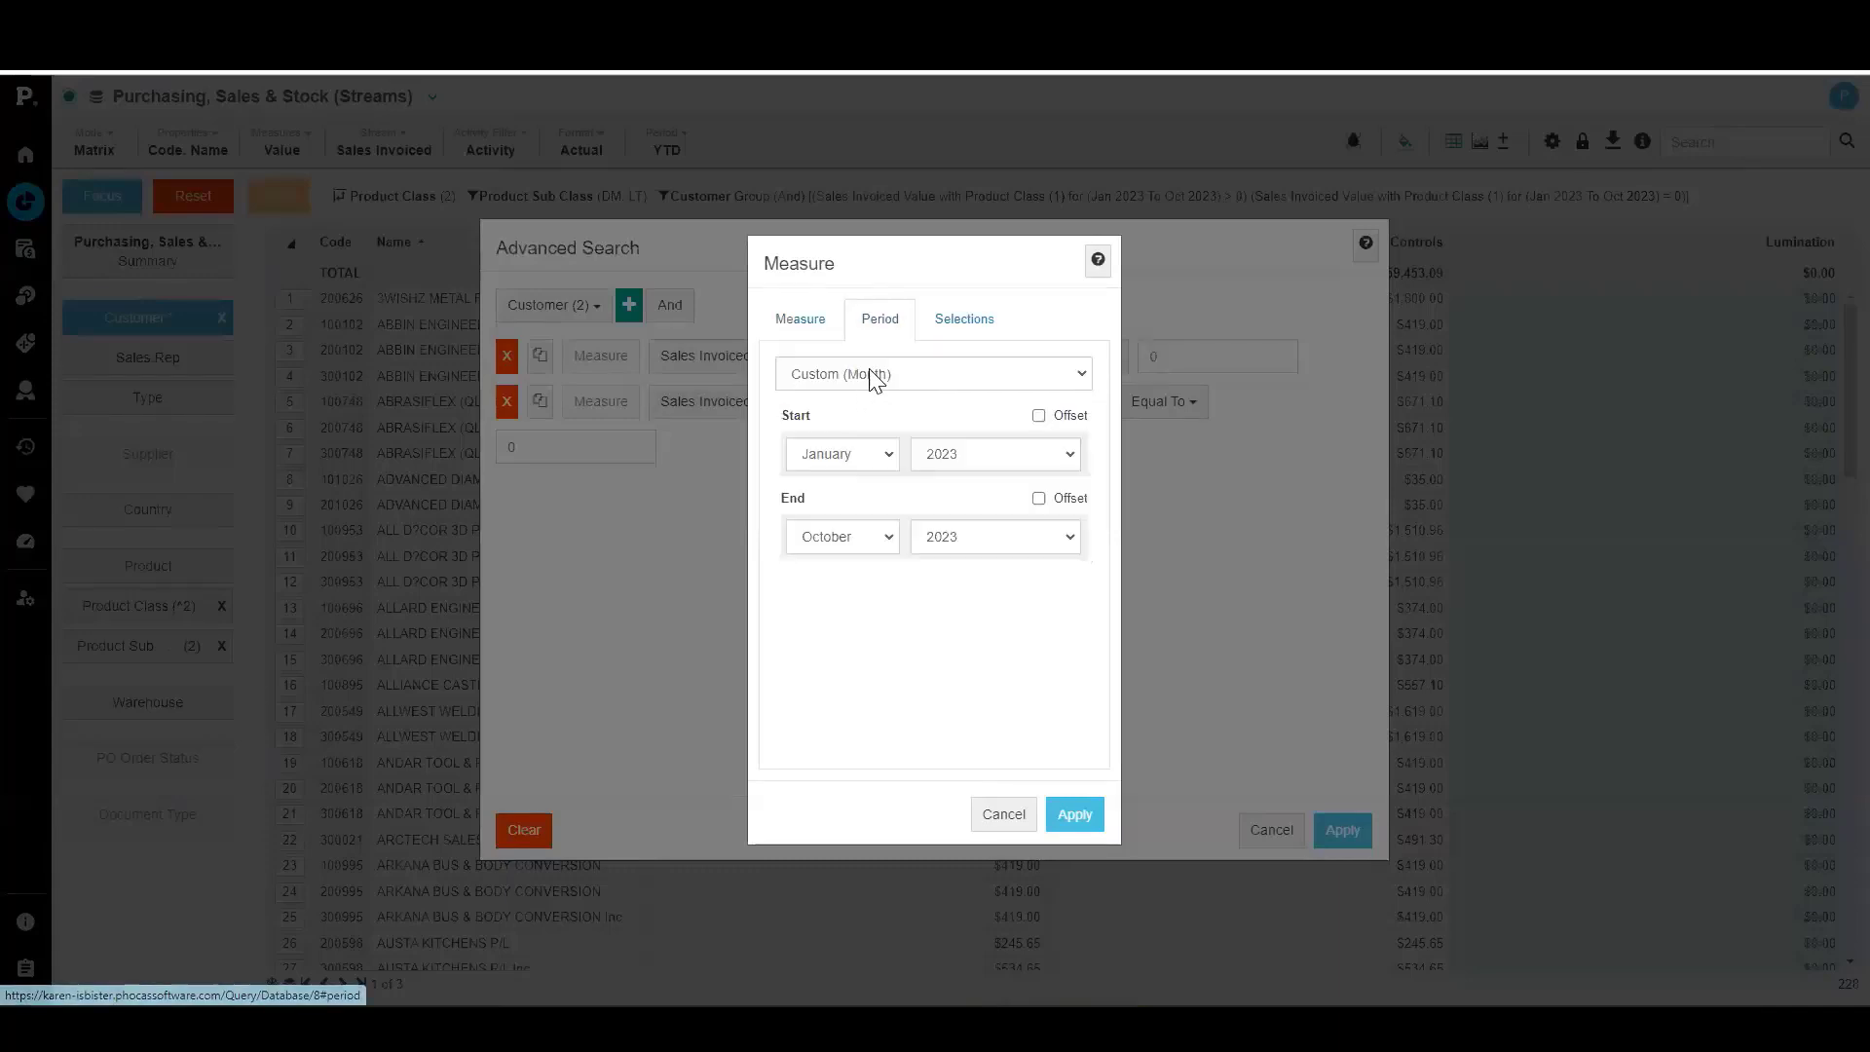
pyautogui.click(875, 378)
pyautogui.click(845, 541)
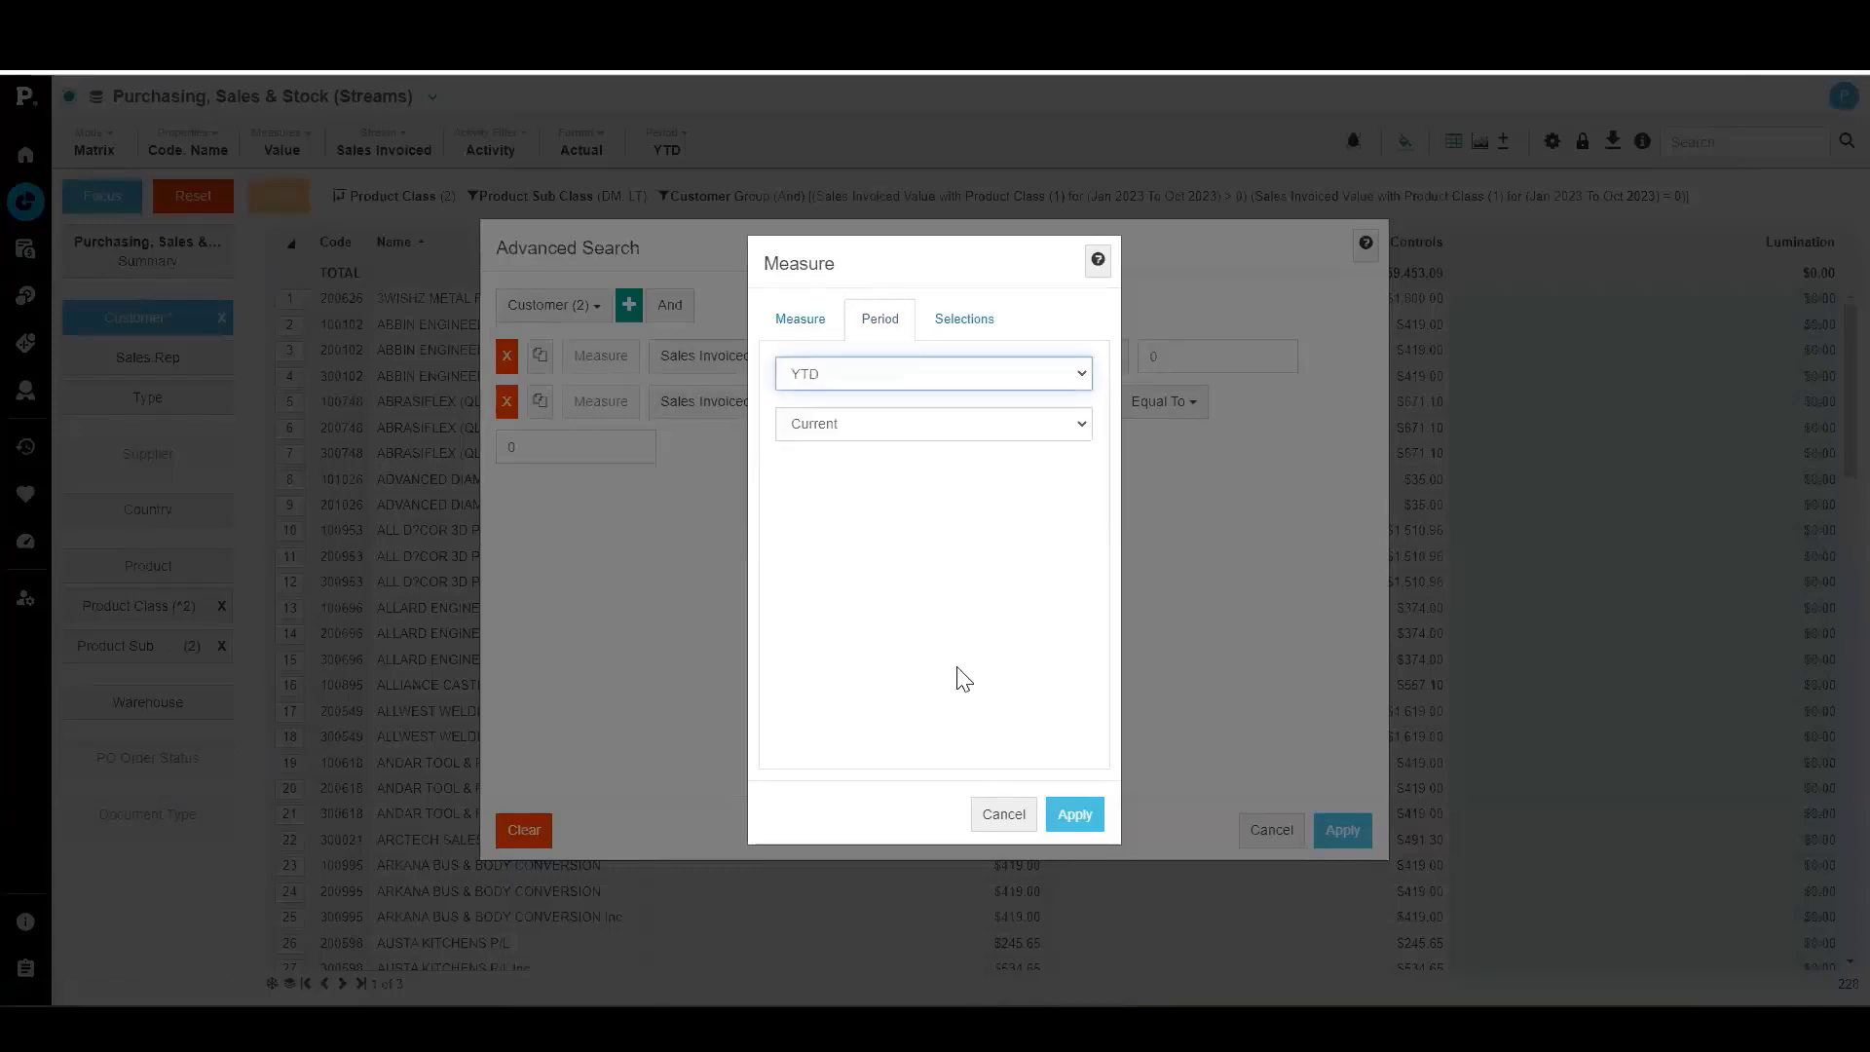
pyautogui.click(1073, 815)
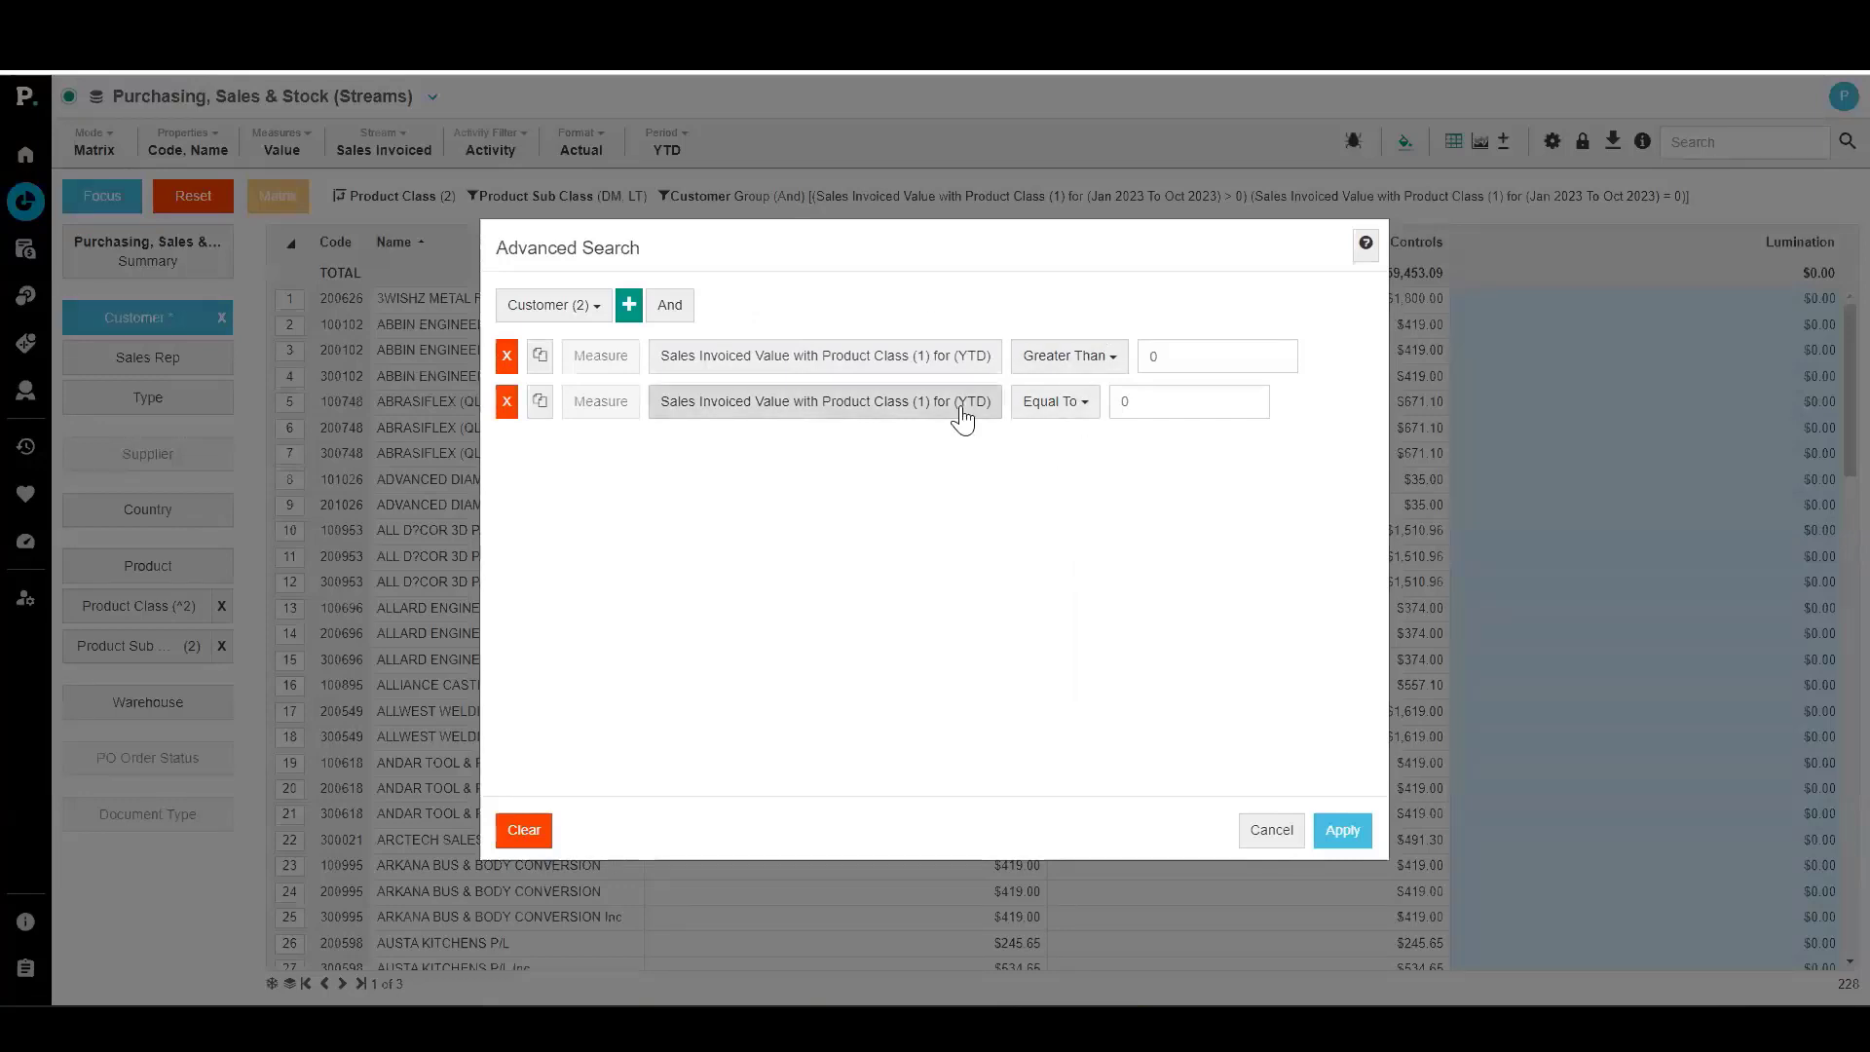
pyautogui.click(1341, 832)
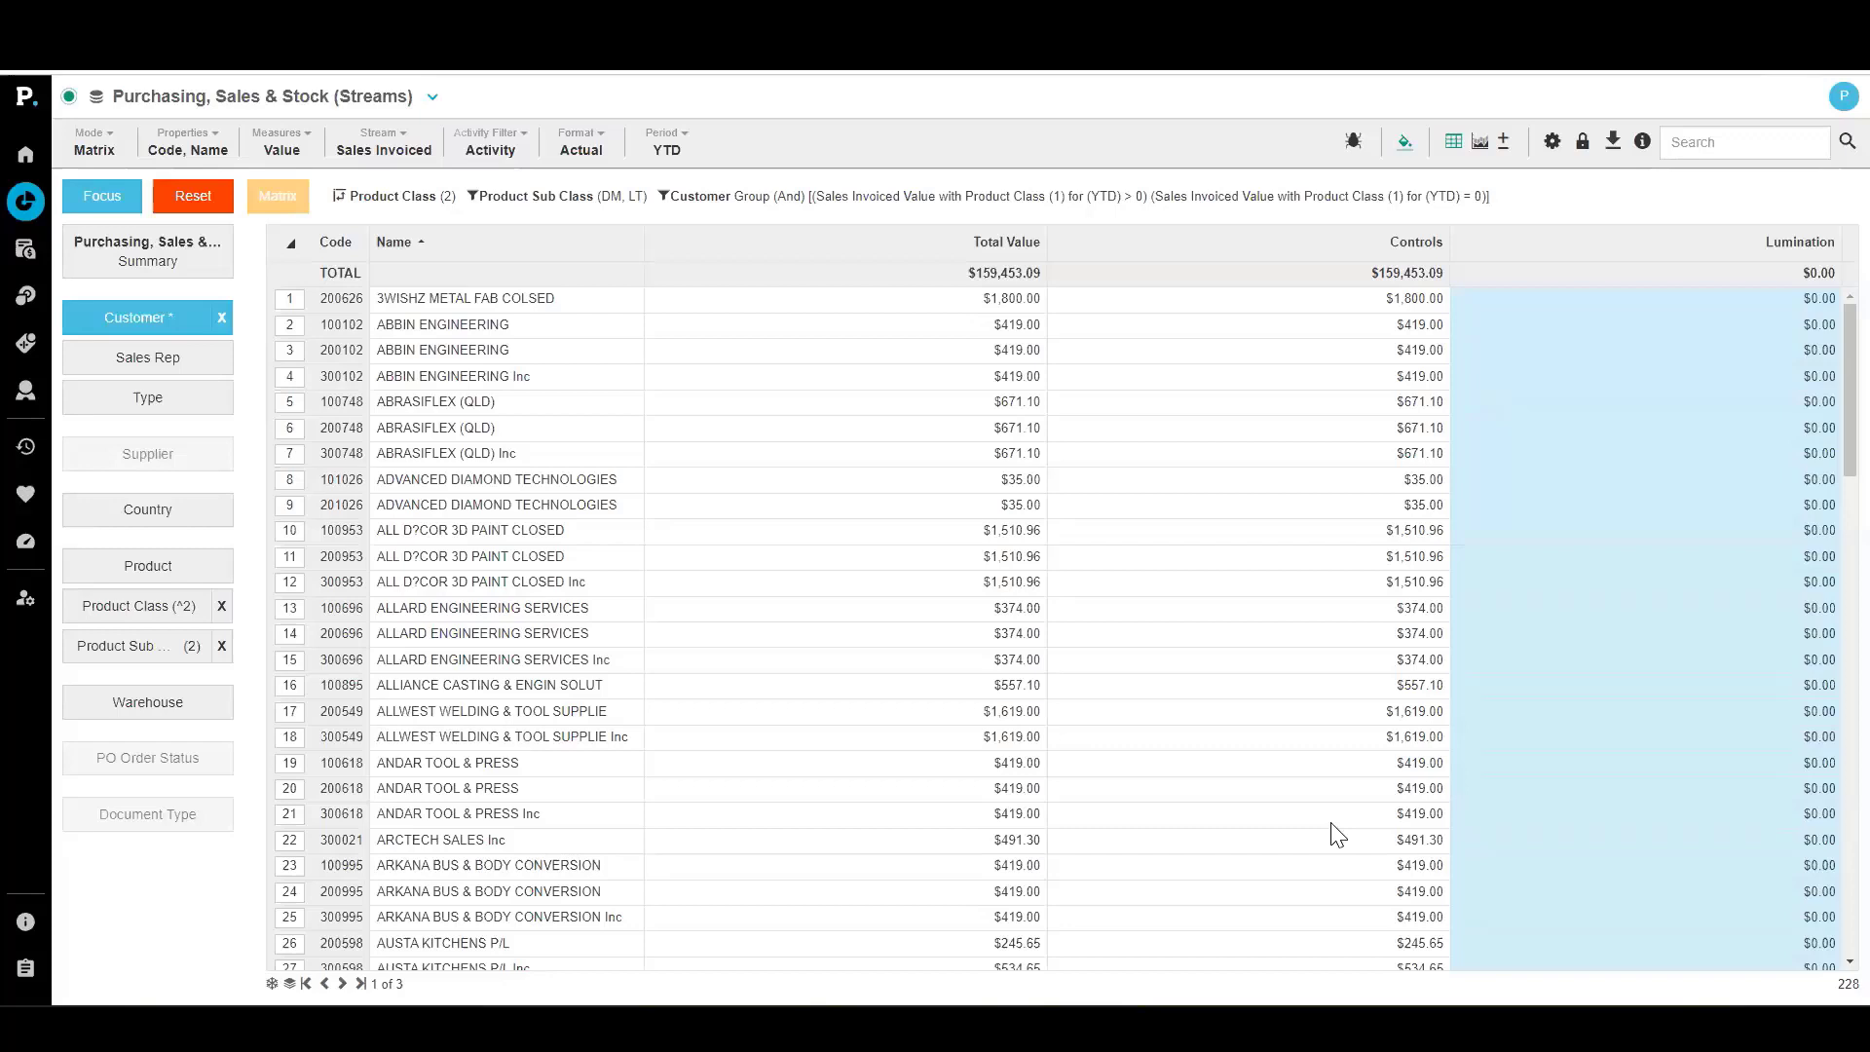
# Group the customers under a Sales Rep level and expand rep 106 to inspect its customers, collapsing it again
pyautogui.click(1507, 146)
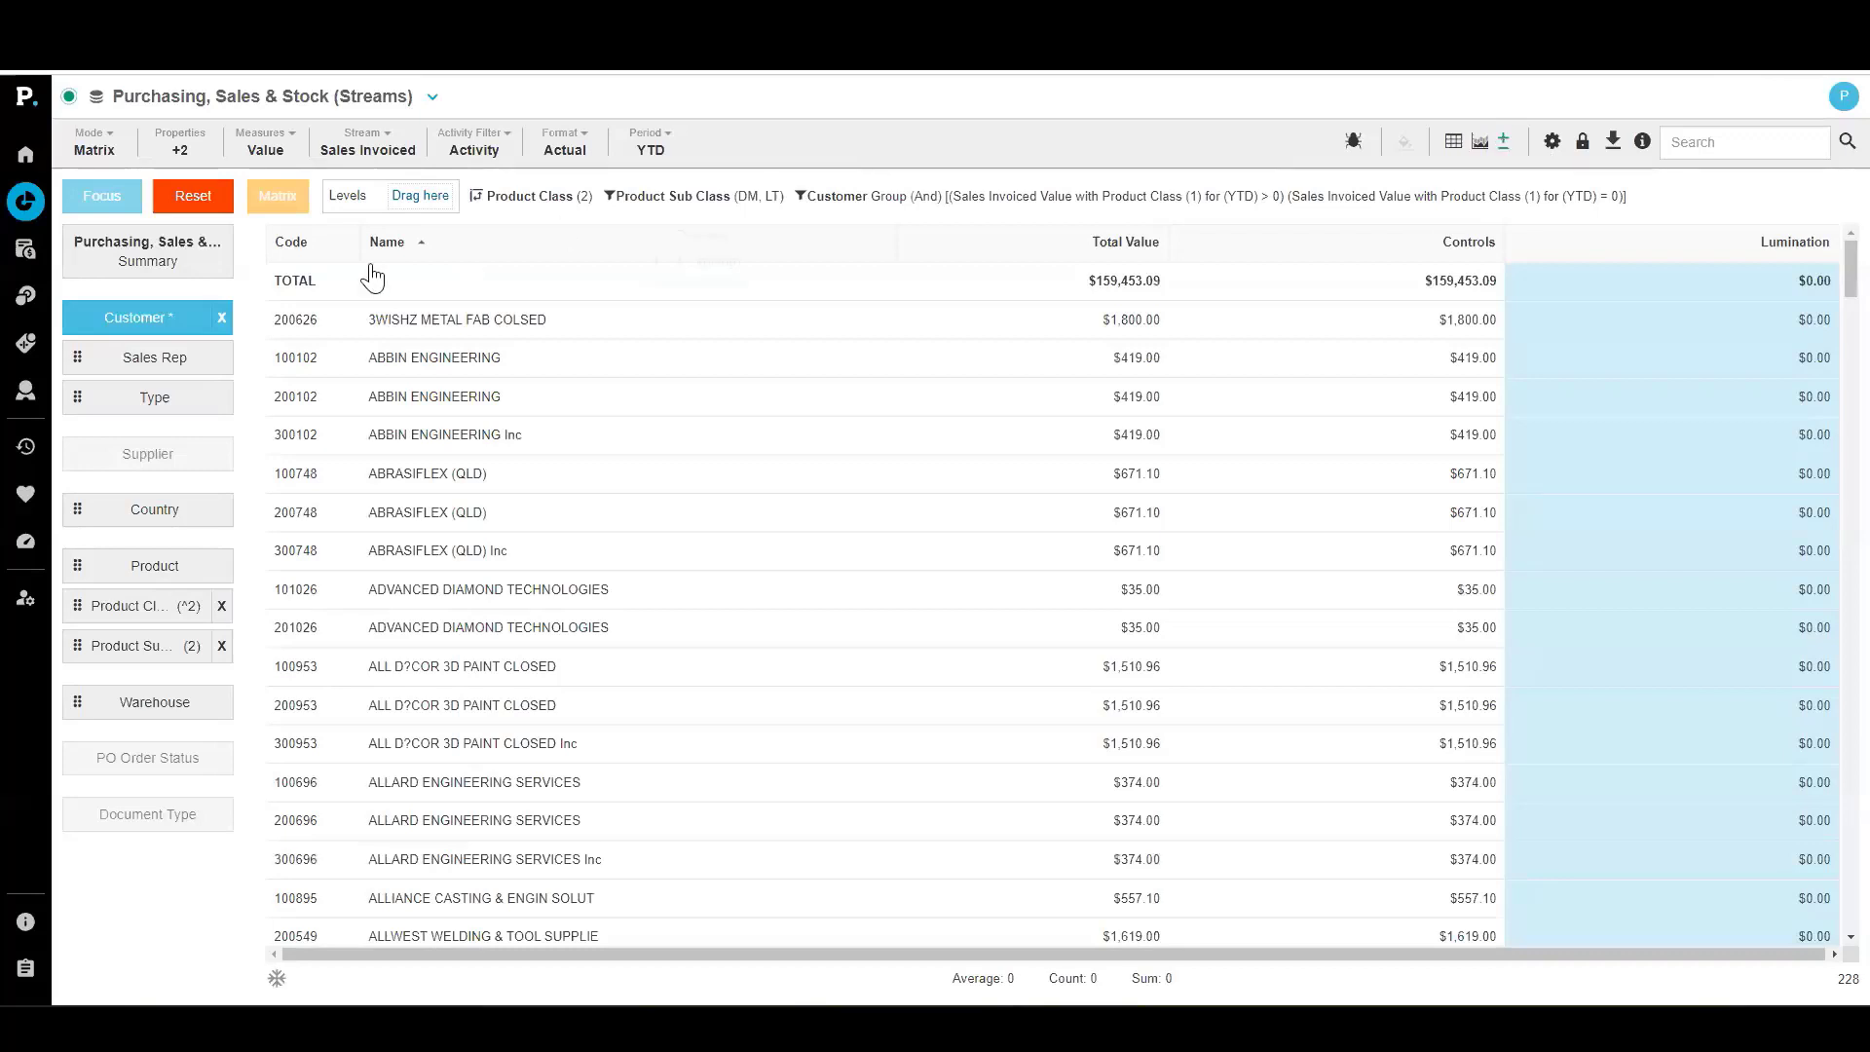
pyautogui.moveTo(91, 360); pyautogui.dragTo(427, 203)
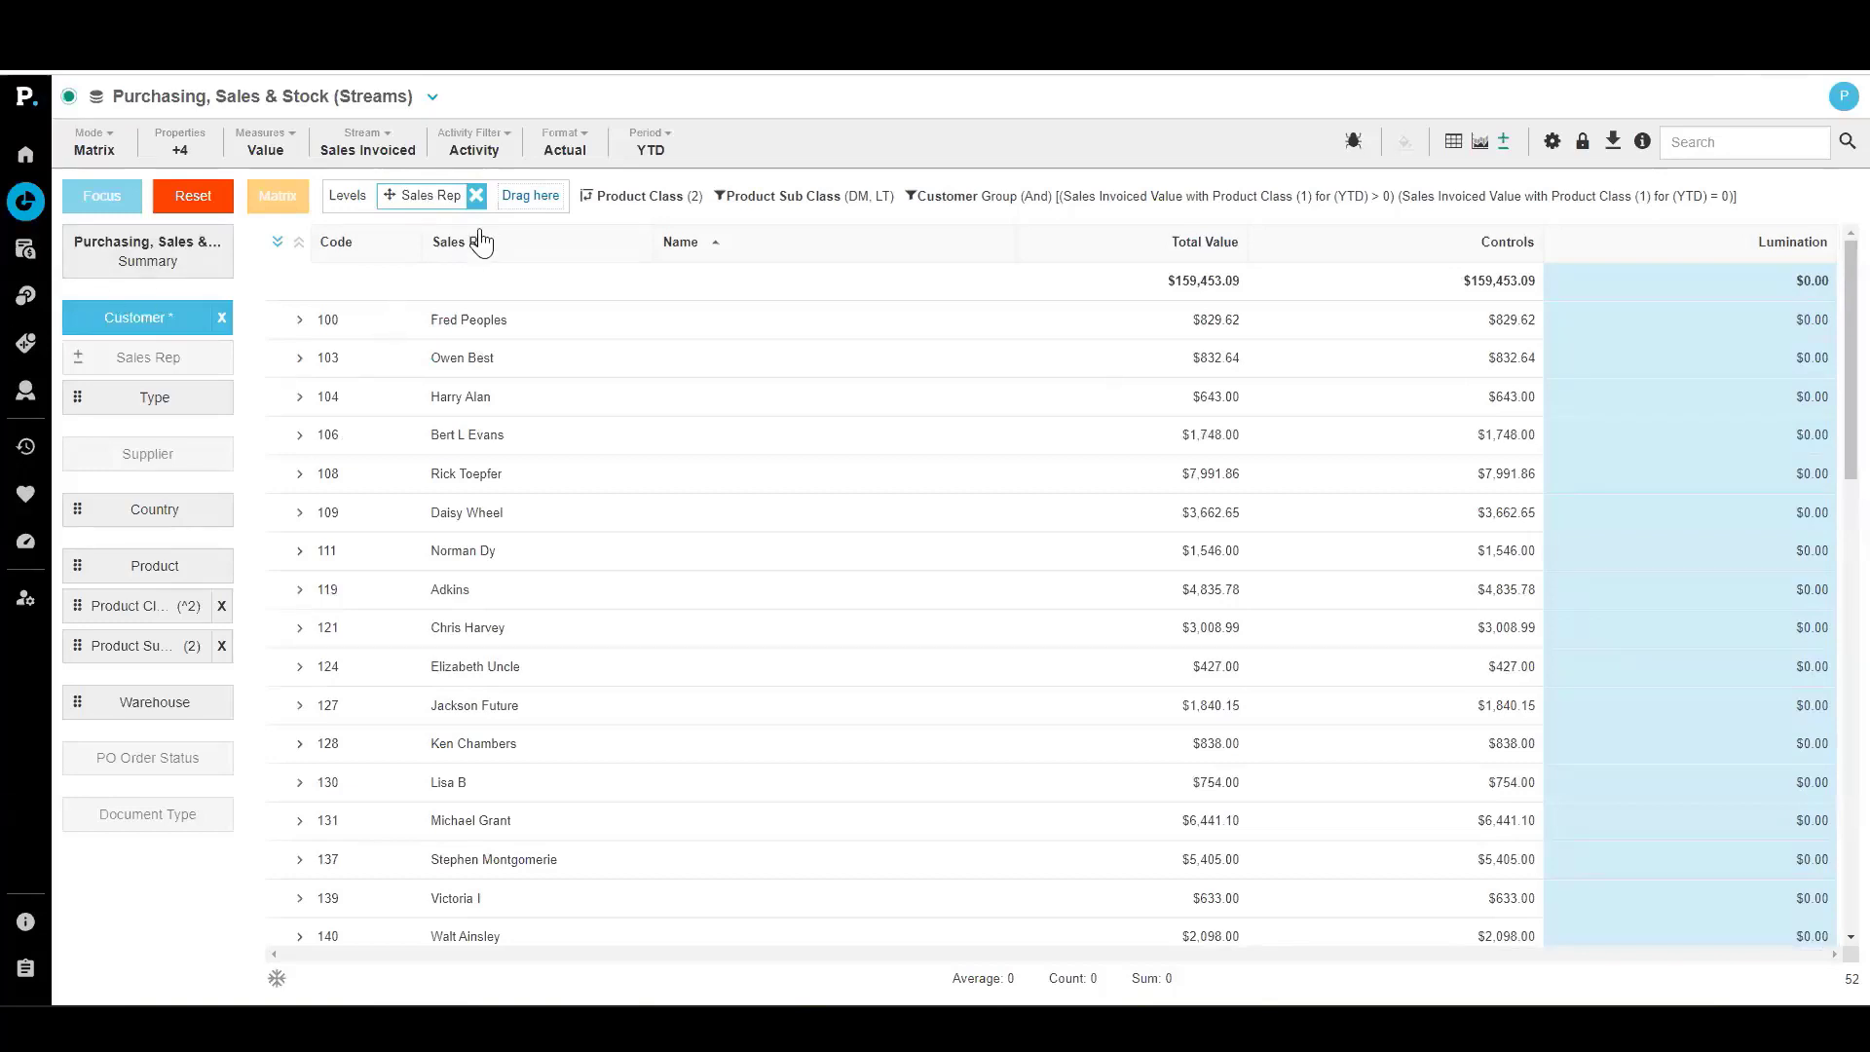
pyautogui.click(298, 434)
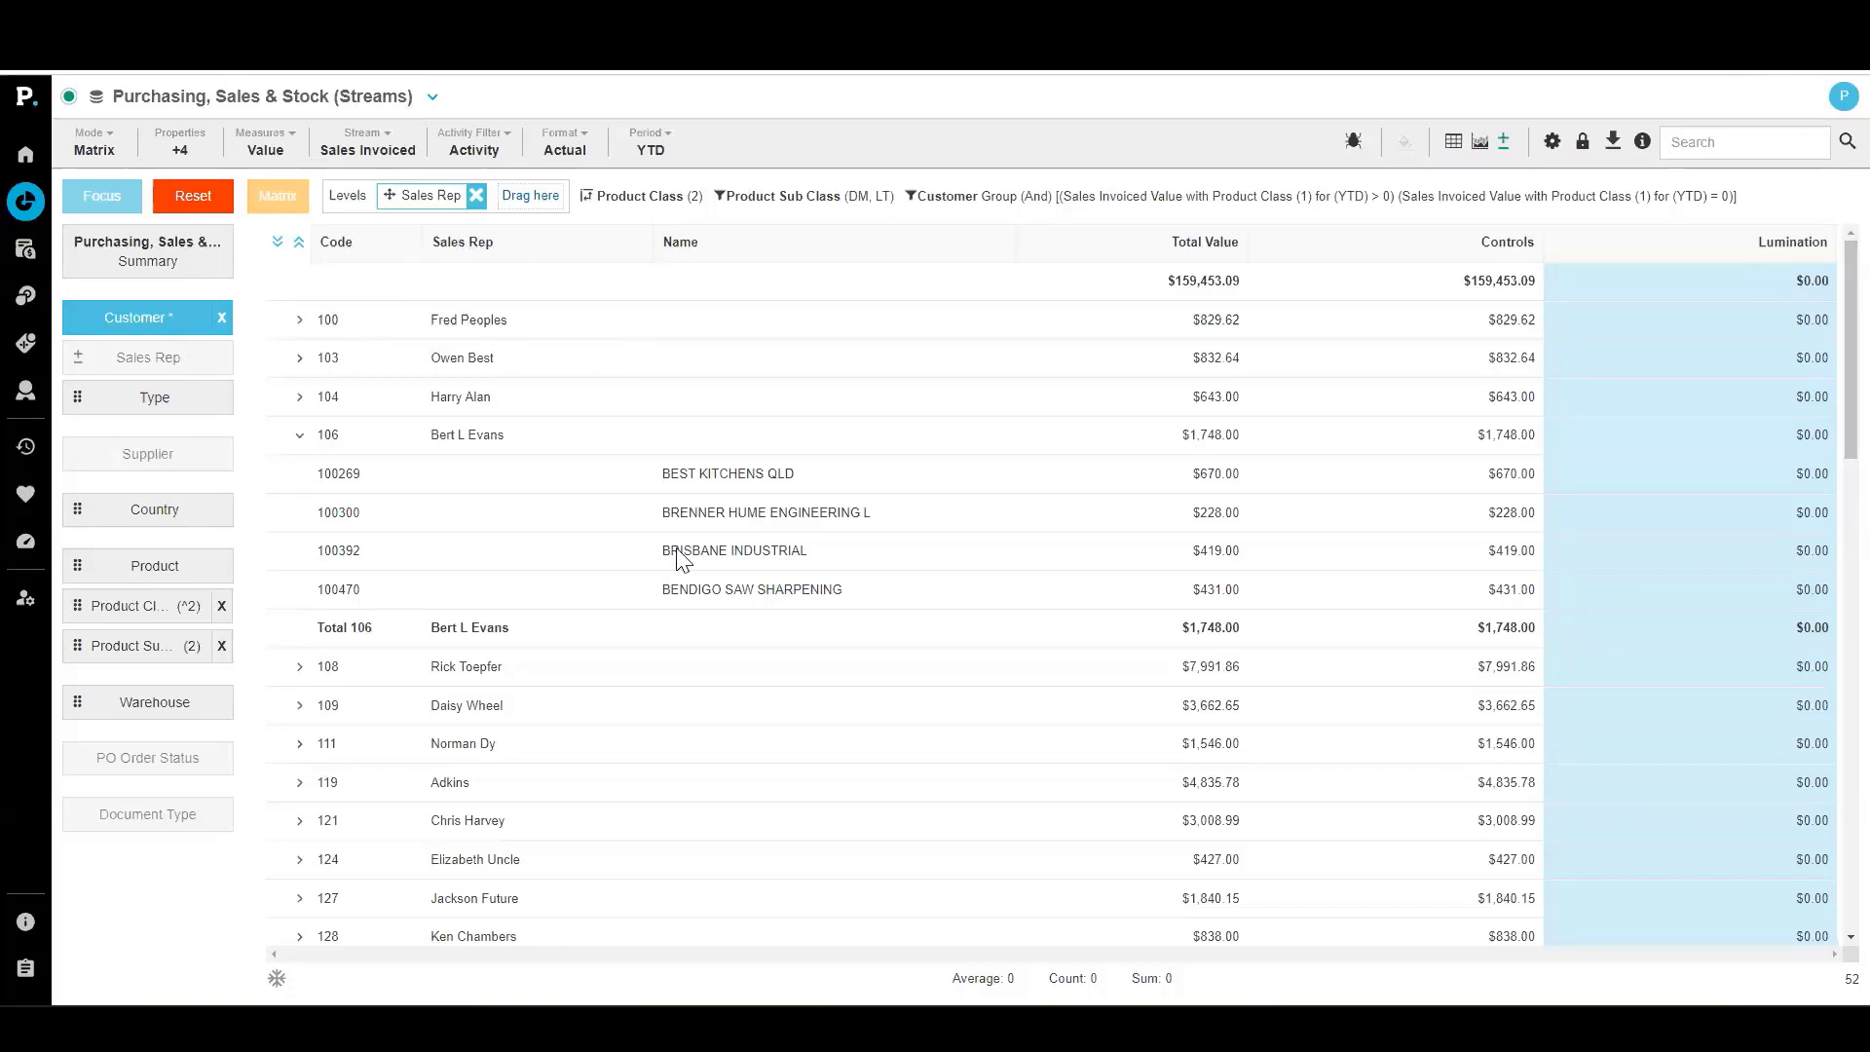
pyautogui.click(300, 436)
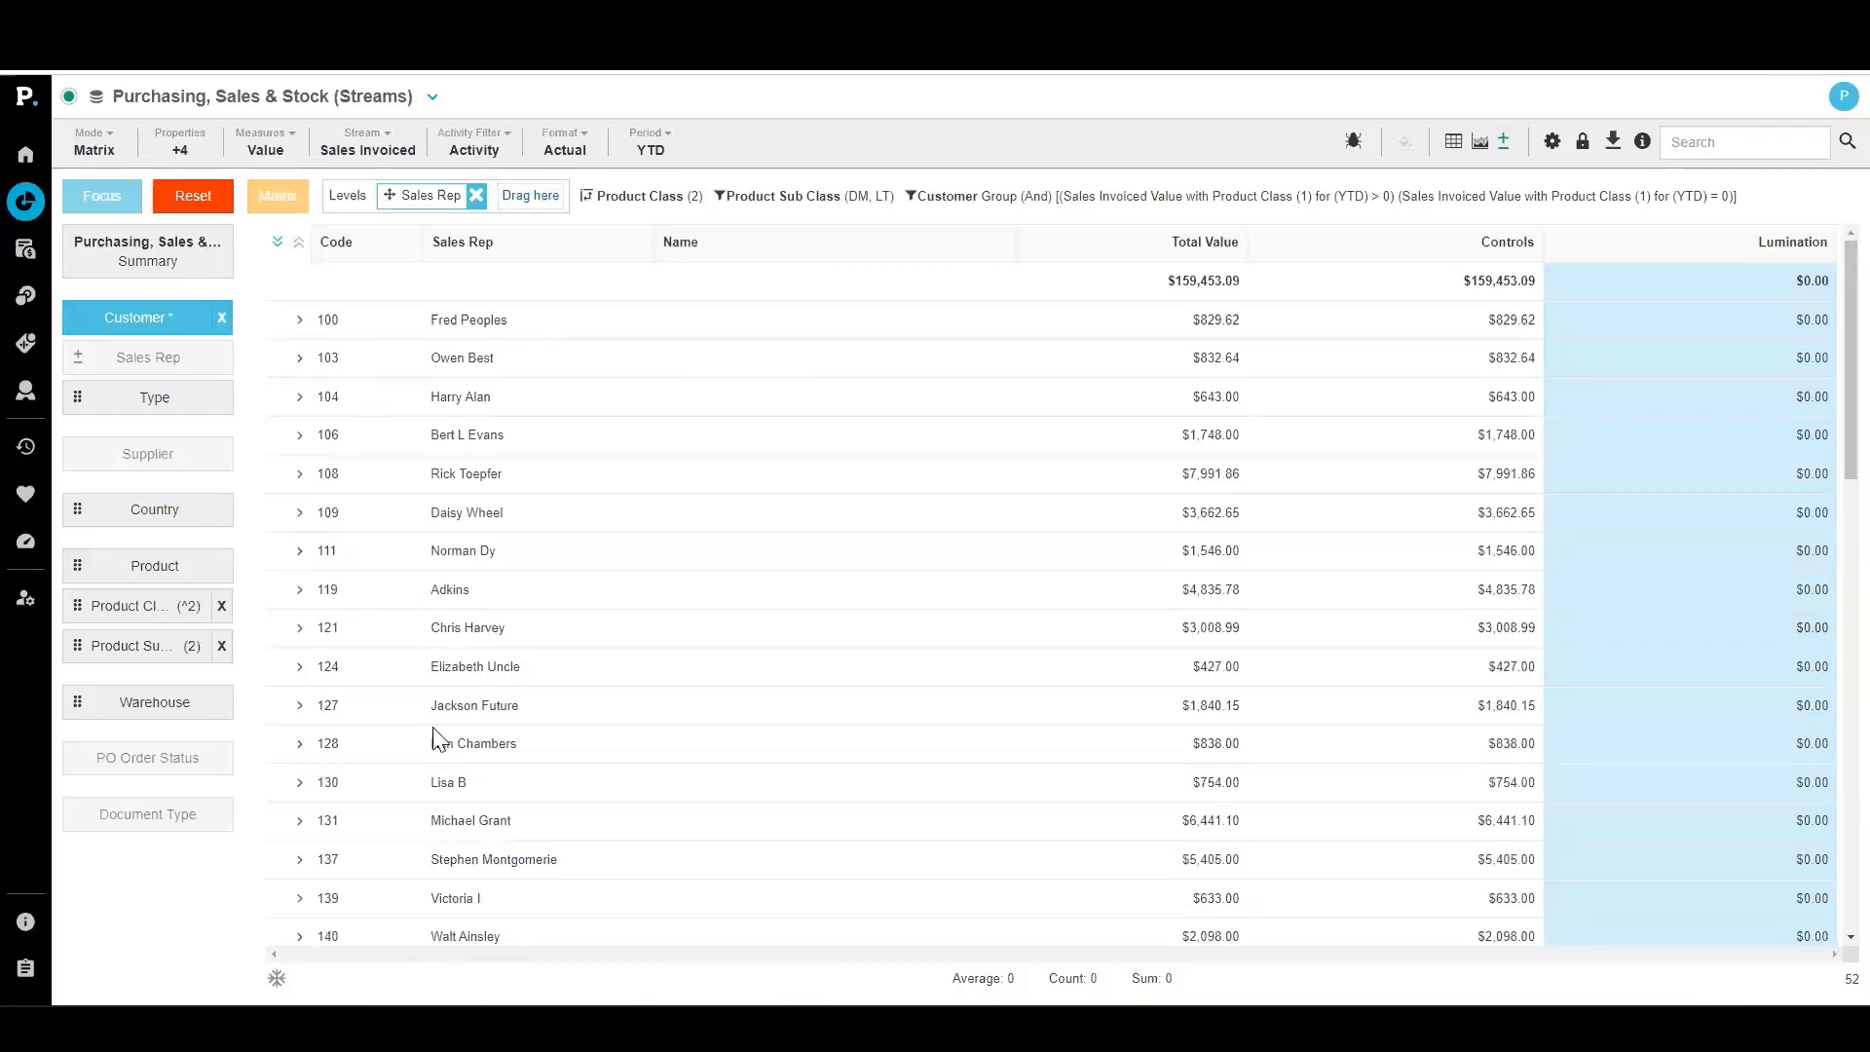
# List the matrix by Sales Rep instead and group the reps under a Customer level
pyautogui.click(1458, 143)
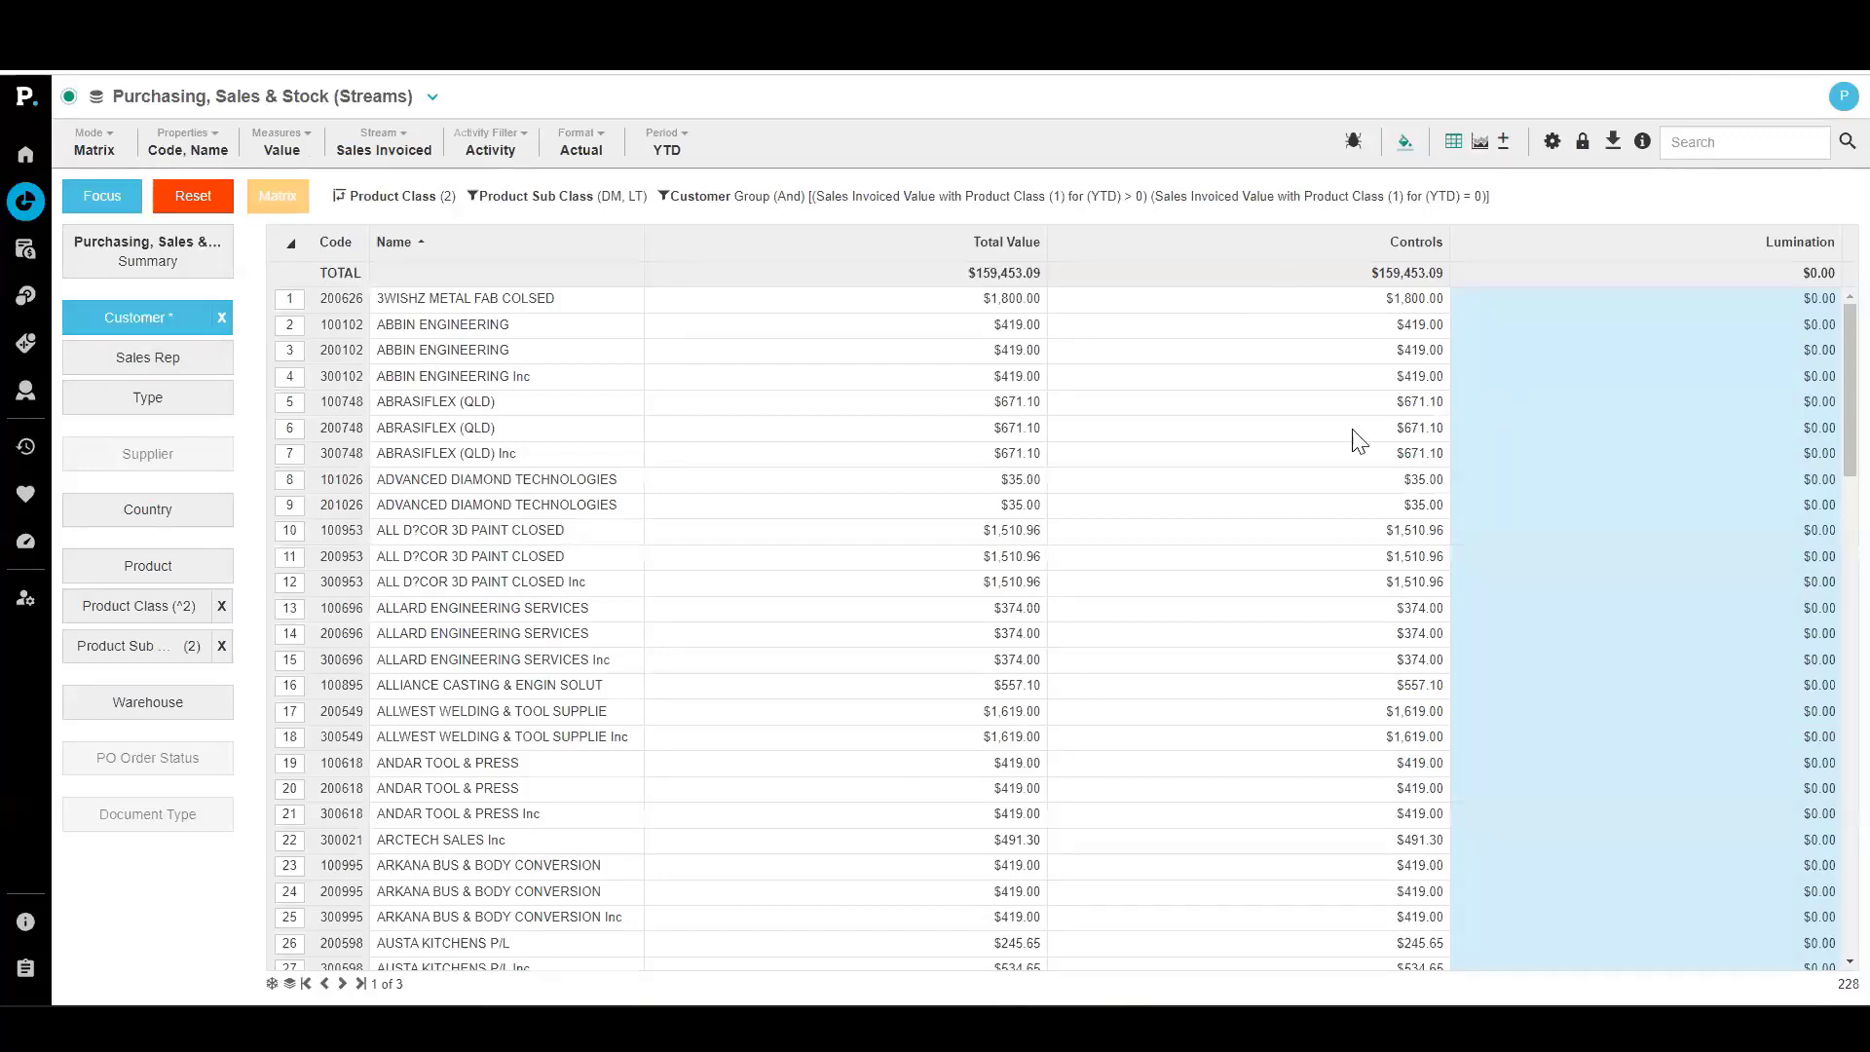
pyautogui.click(128, 363)
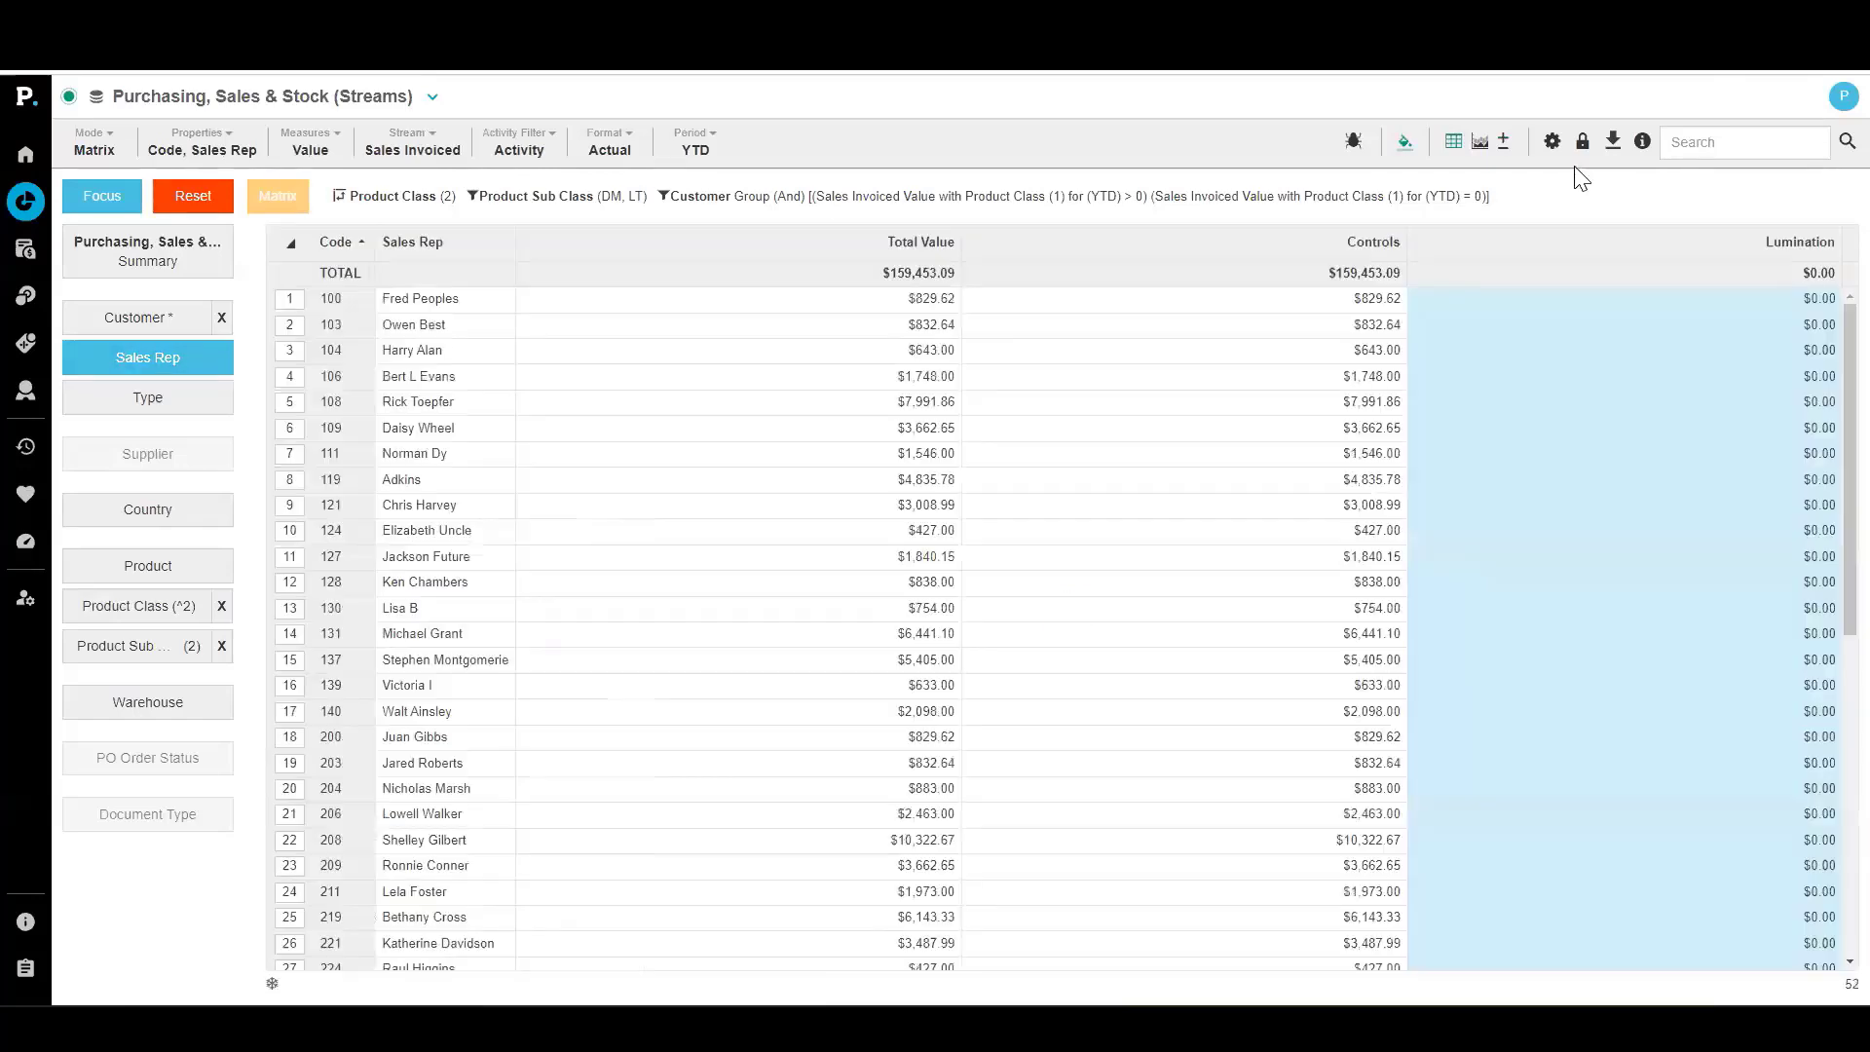
pyautogui.click(1502, 143)
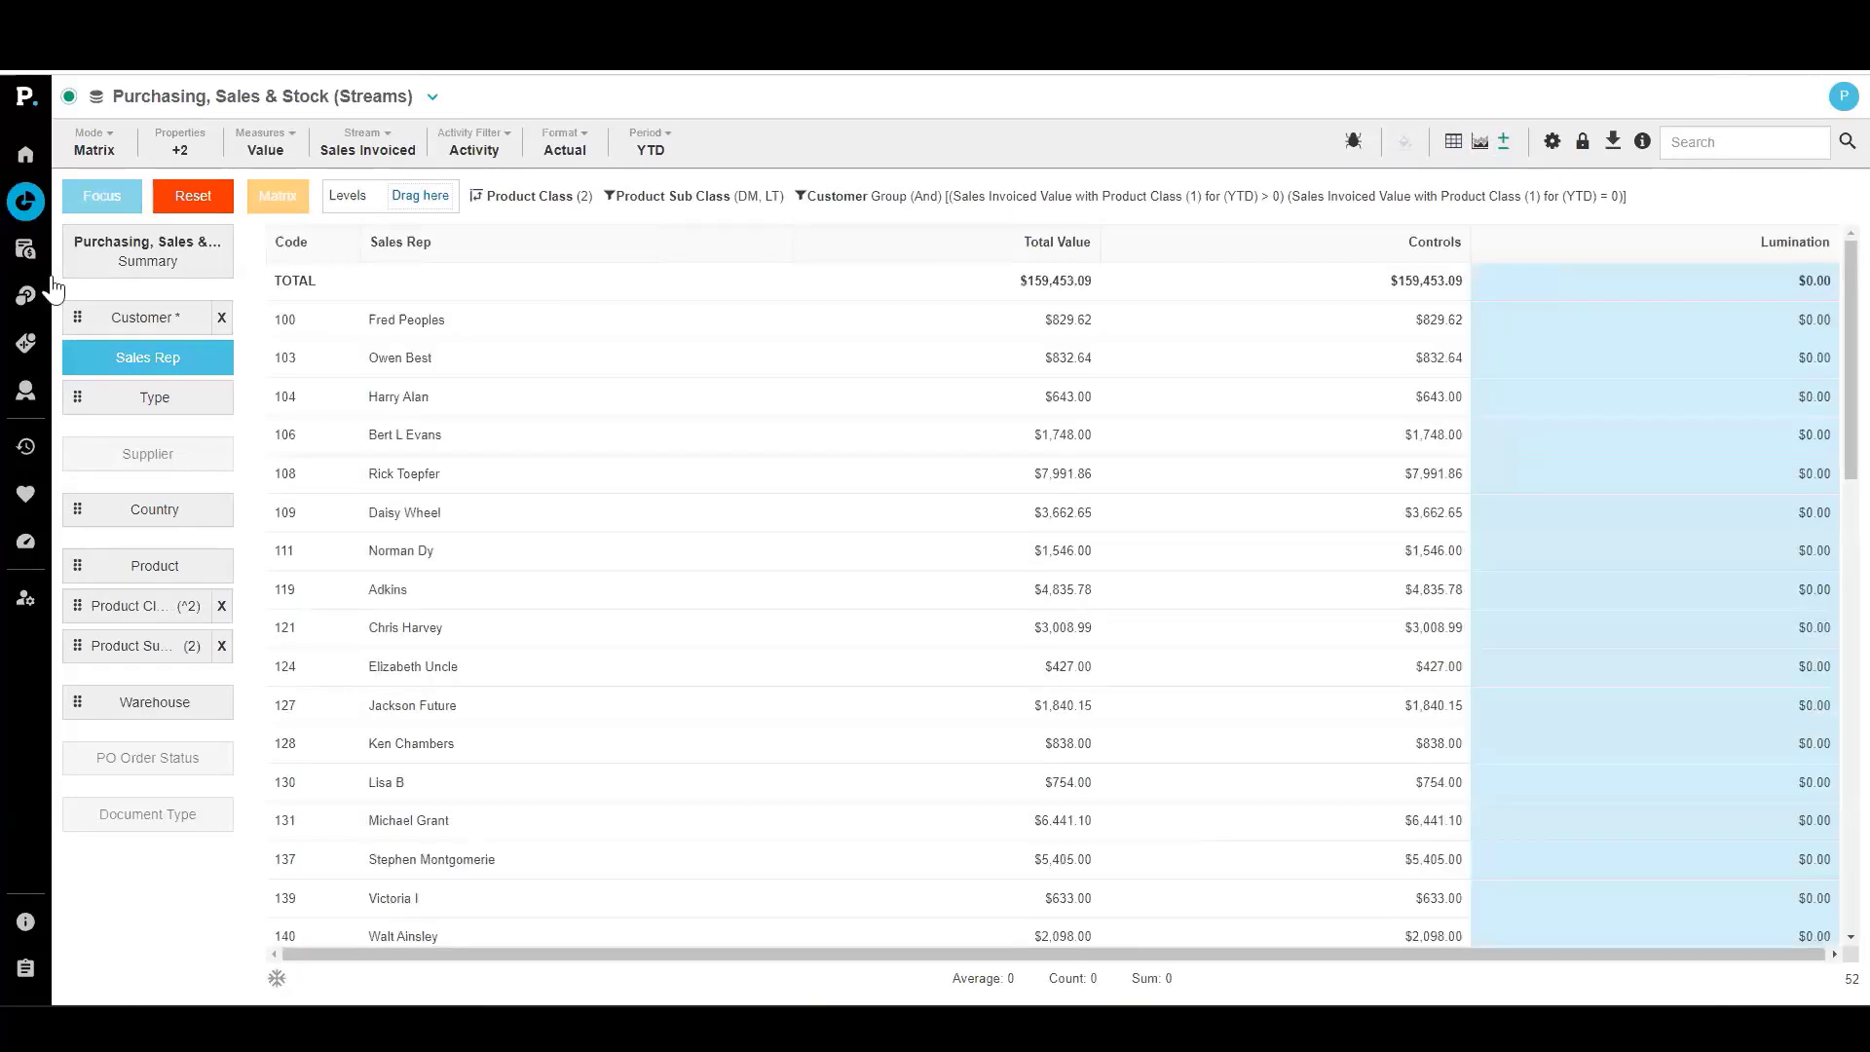
pyautogui.moveTo(78, 318); pyautogui.dragTo(387, 214)
pyautogui.moveTo(154, 313); pyautogui.dragTo(430, 207)
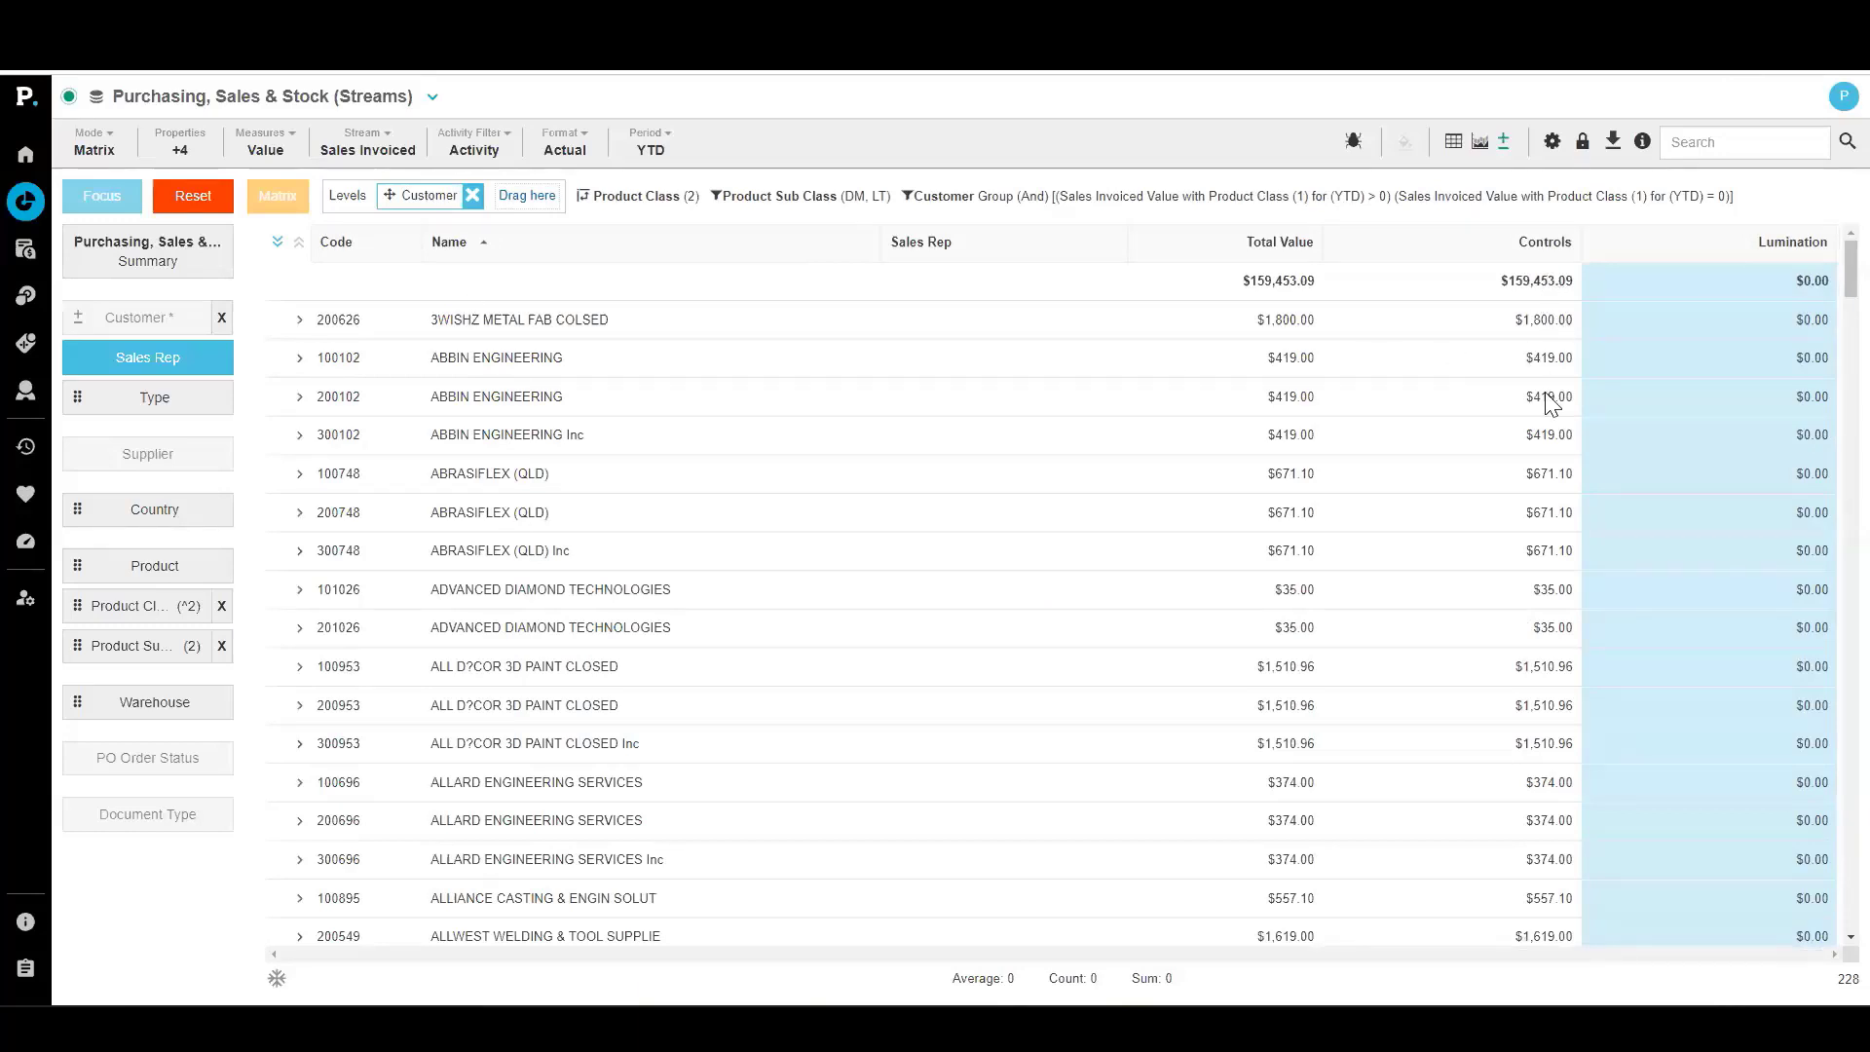
# Narrow the Name and Sales Rep columns and expand all customers to show their sales reps
pyautogui.click(298, 357)
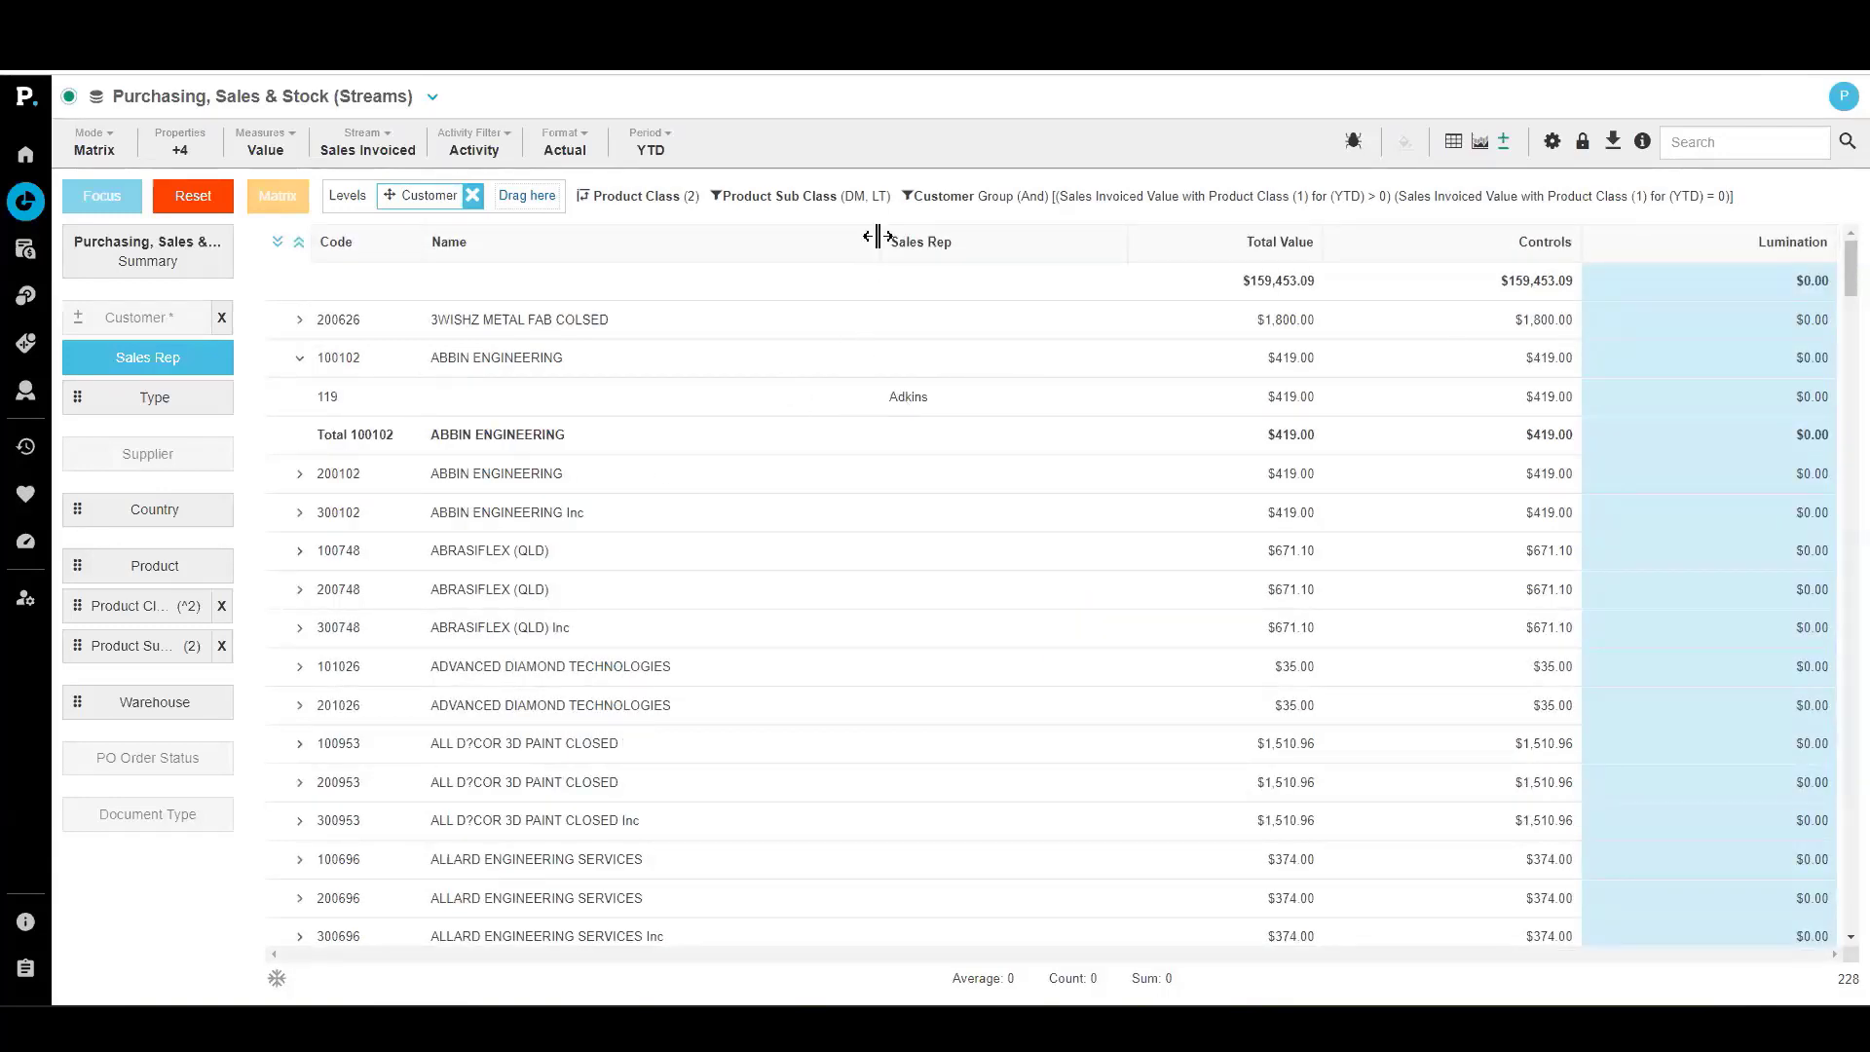
pyautogui.moveTo(882, 243); pyautogui.dragTo(709, 281)
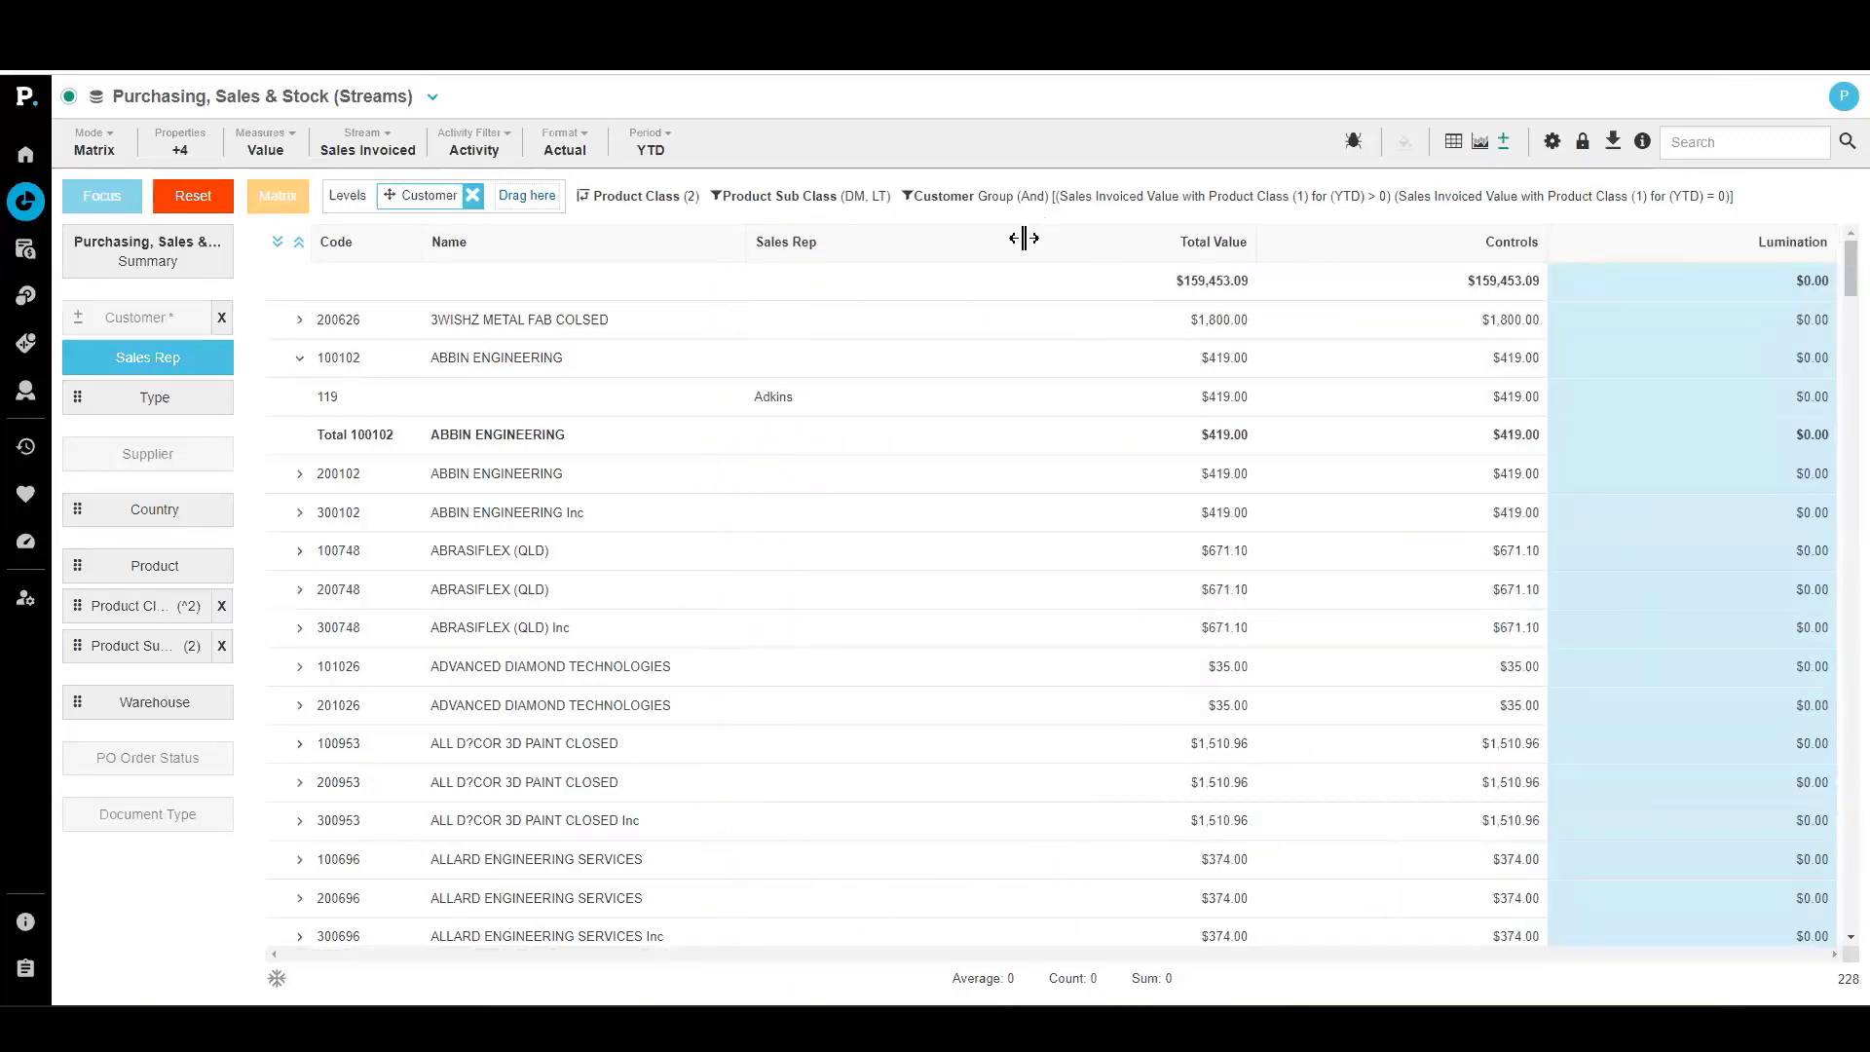
pyautogui.moveTo(1027, 238); pyautogui.dragTo(835, 258)
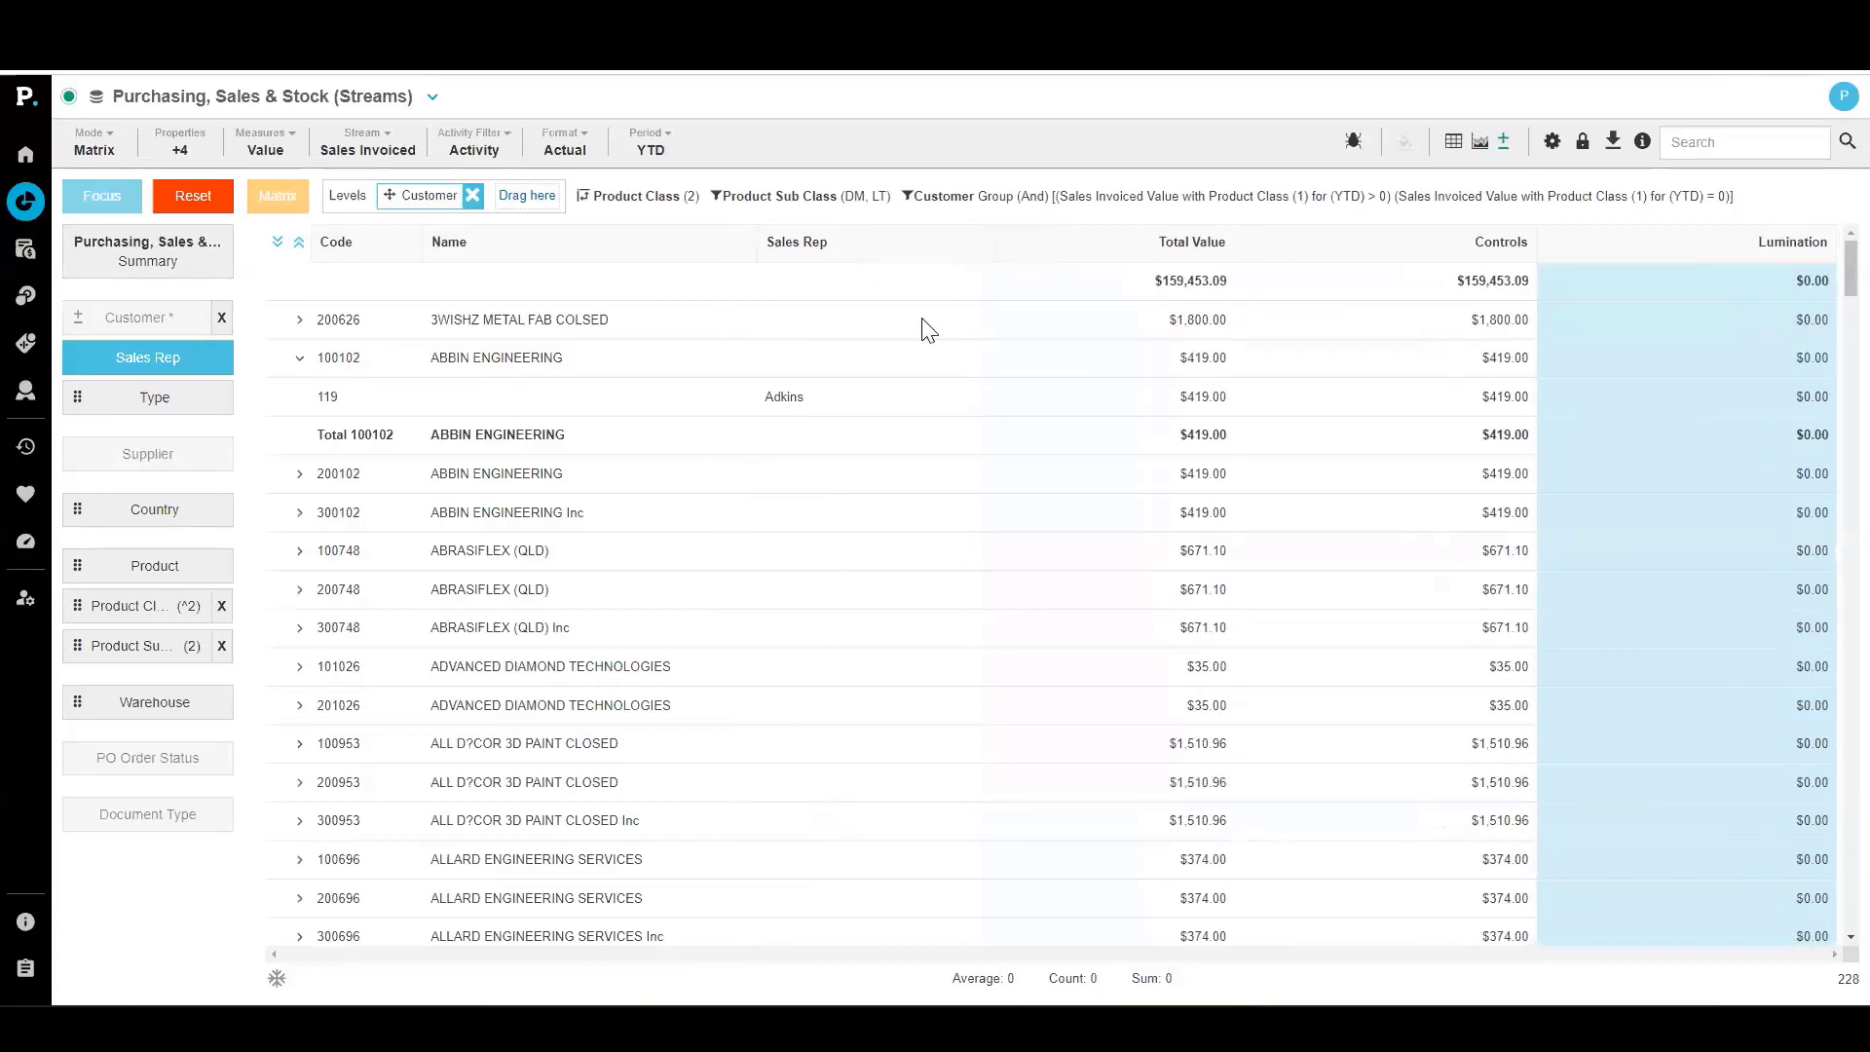
pyautogui.click(278, 246)
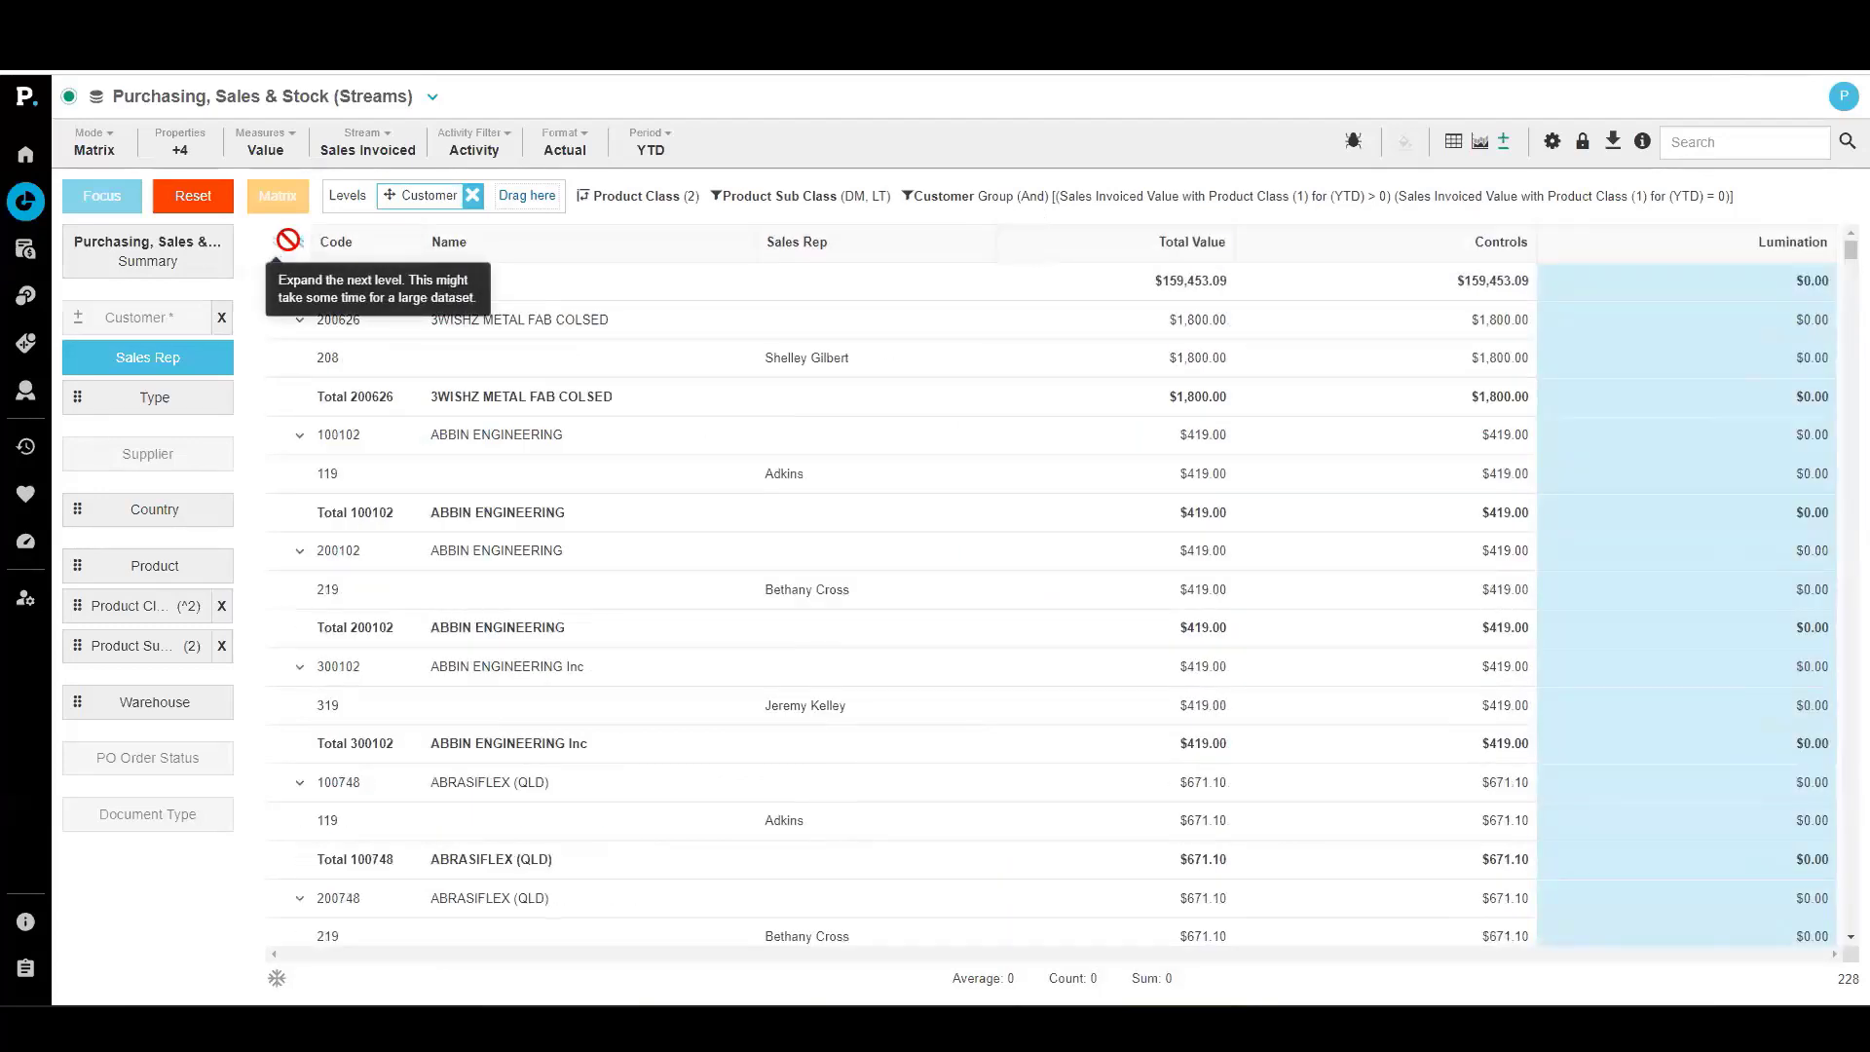
pyautogui.click(301, 245)
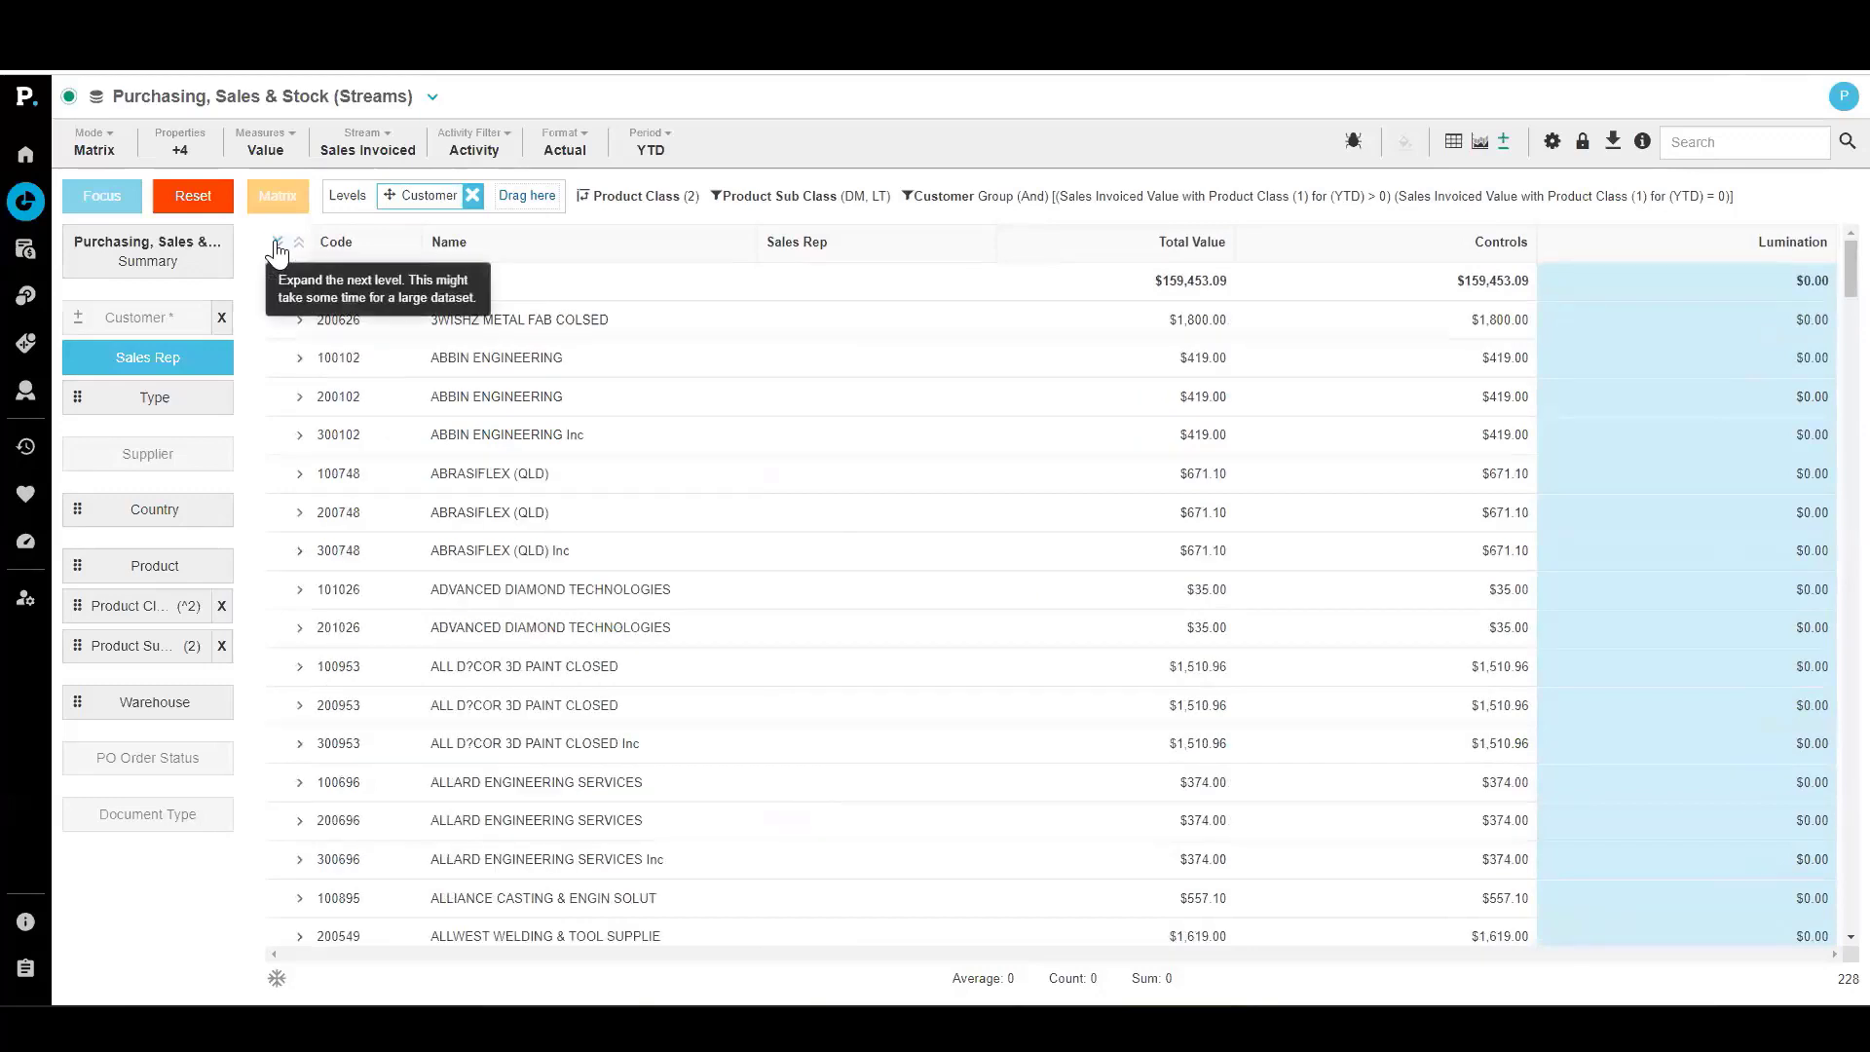
pyautogui.click(278, 247)
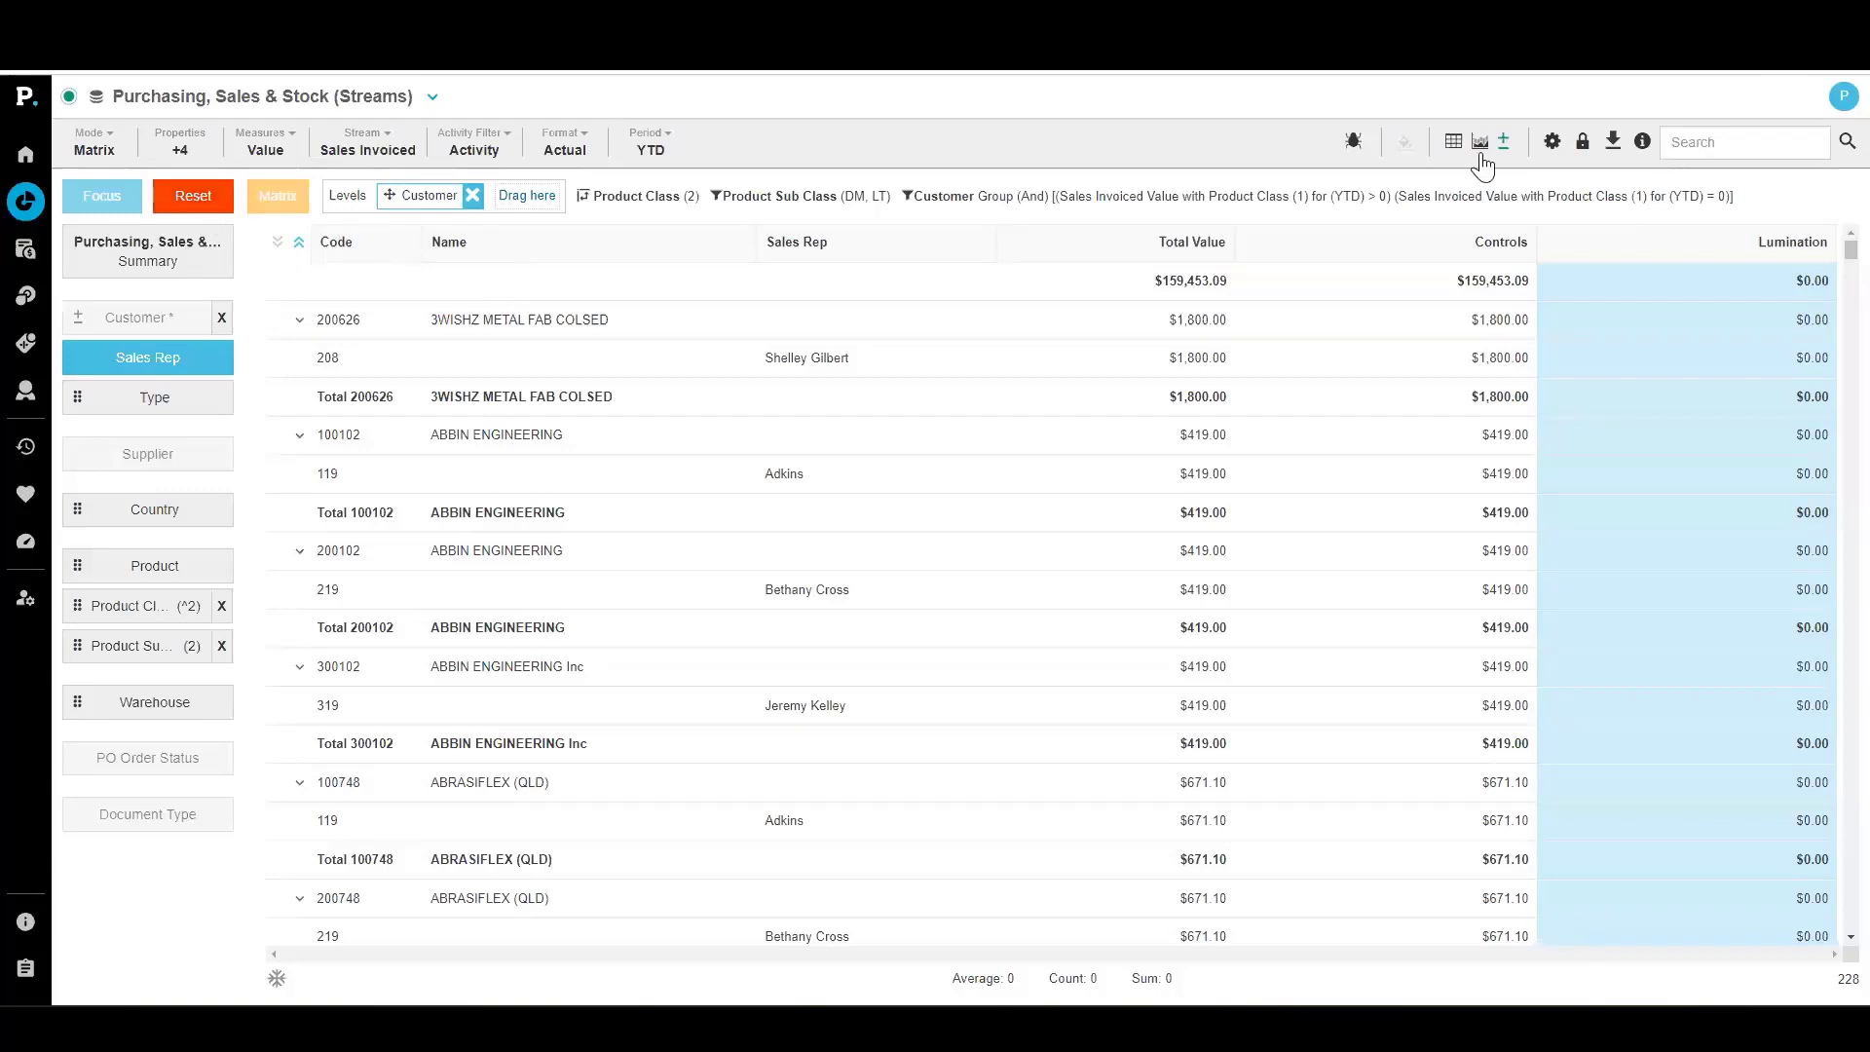
# Return to the customer grid without the customer filter and sort it by Controls in ascending order
pyautogui.click(1452, 142)
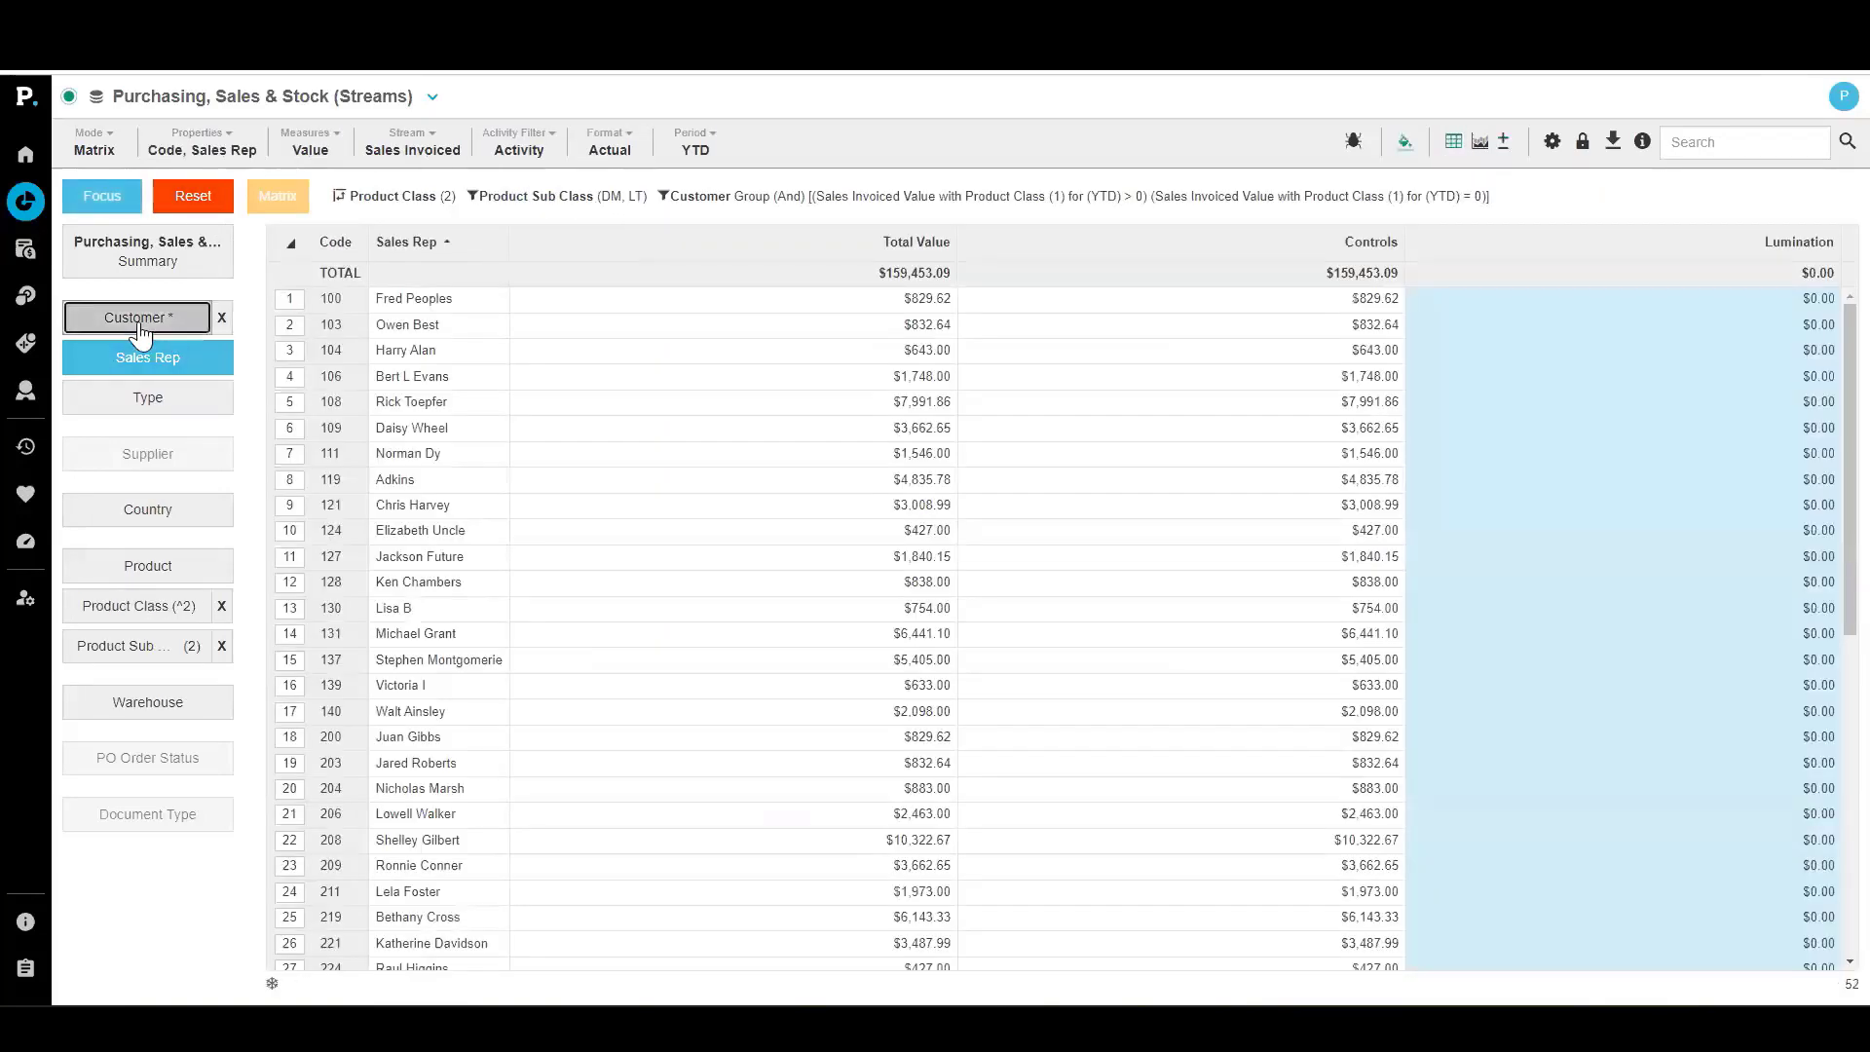
pyautogui.click(146, 318)
pyautogui.click(223, 318)
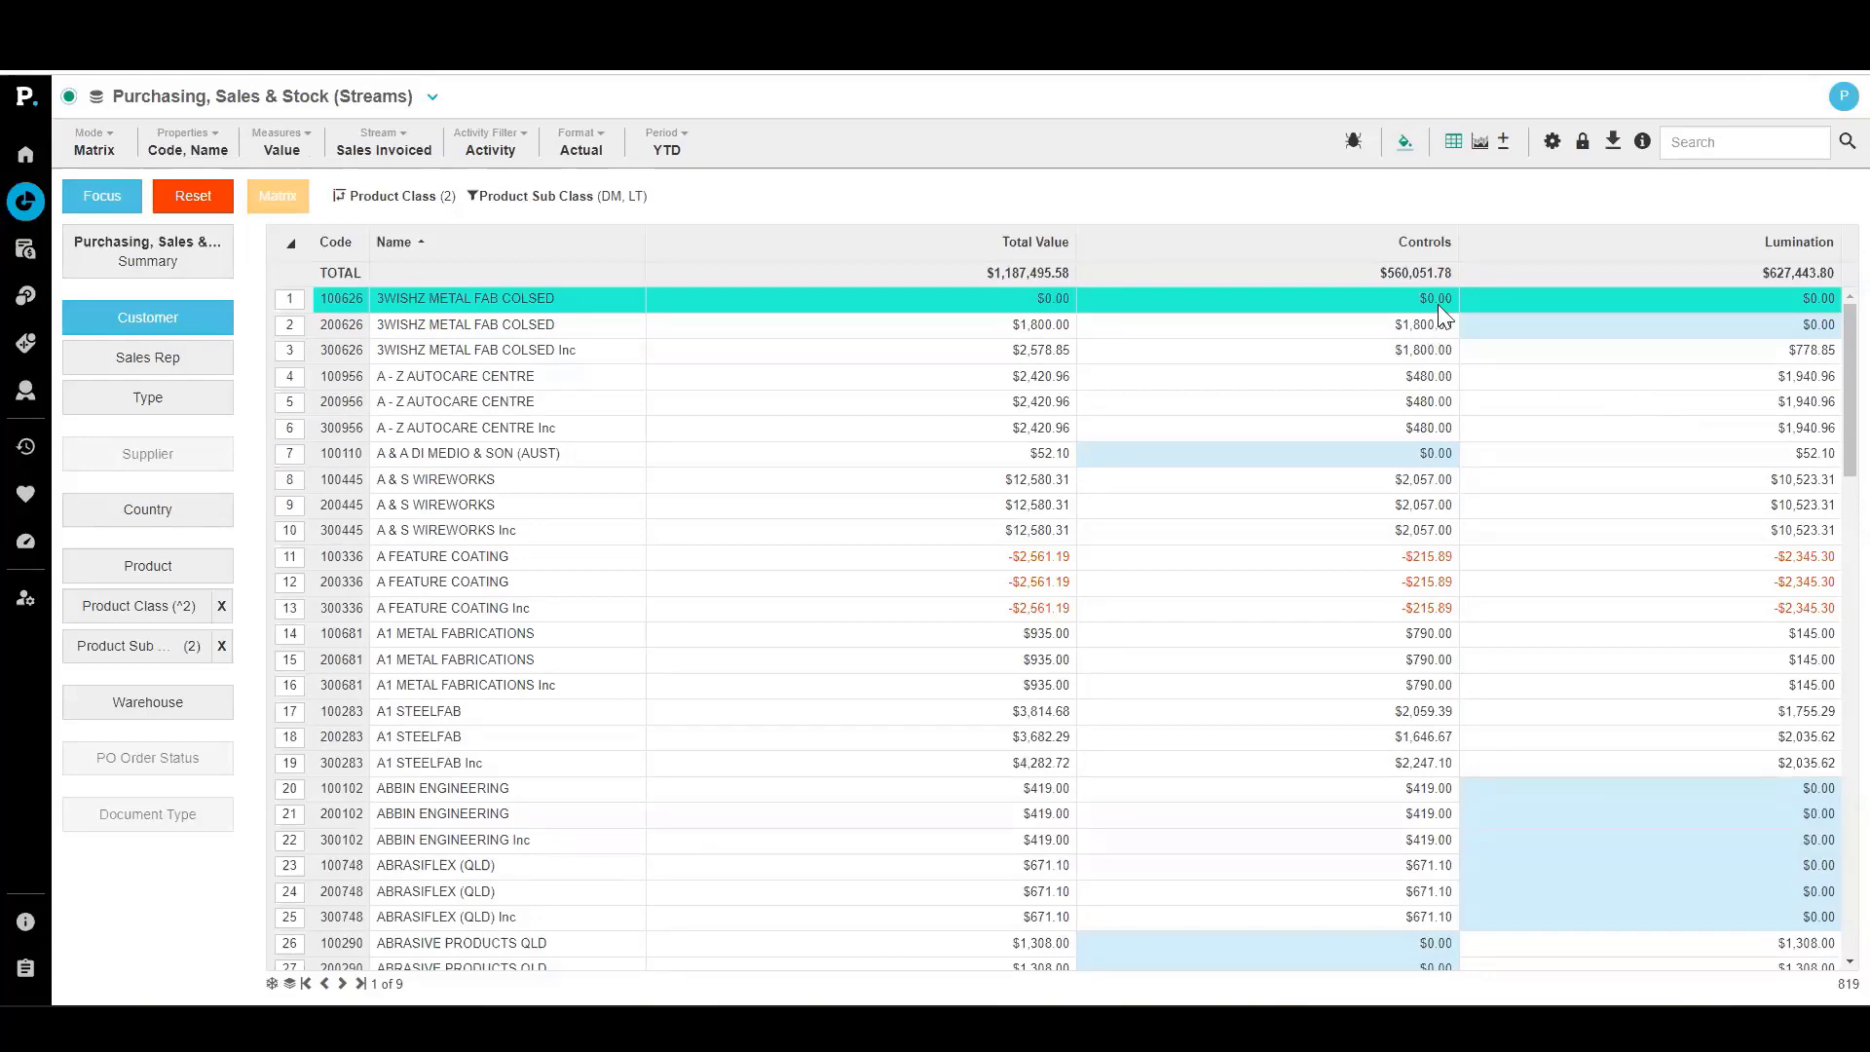
pyautogui.click(1430, 240)
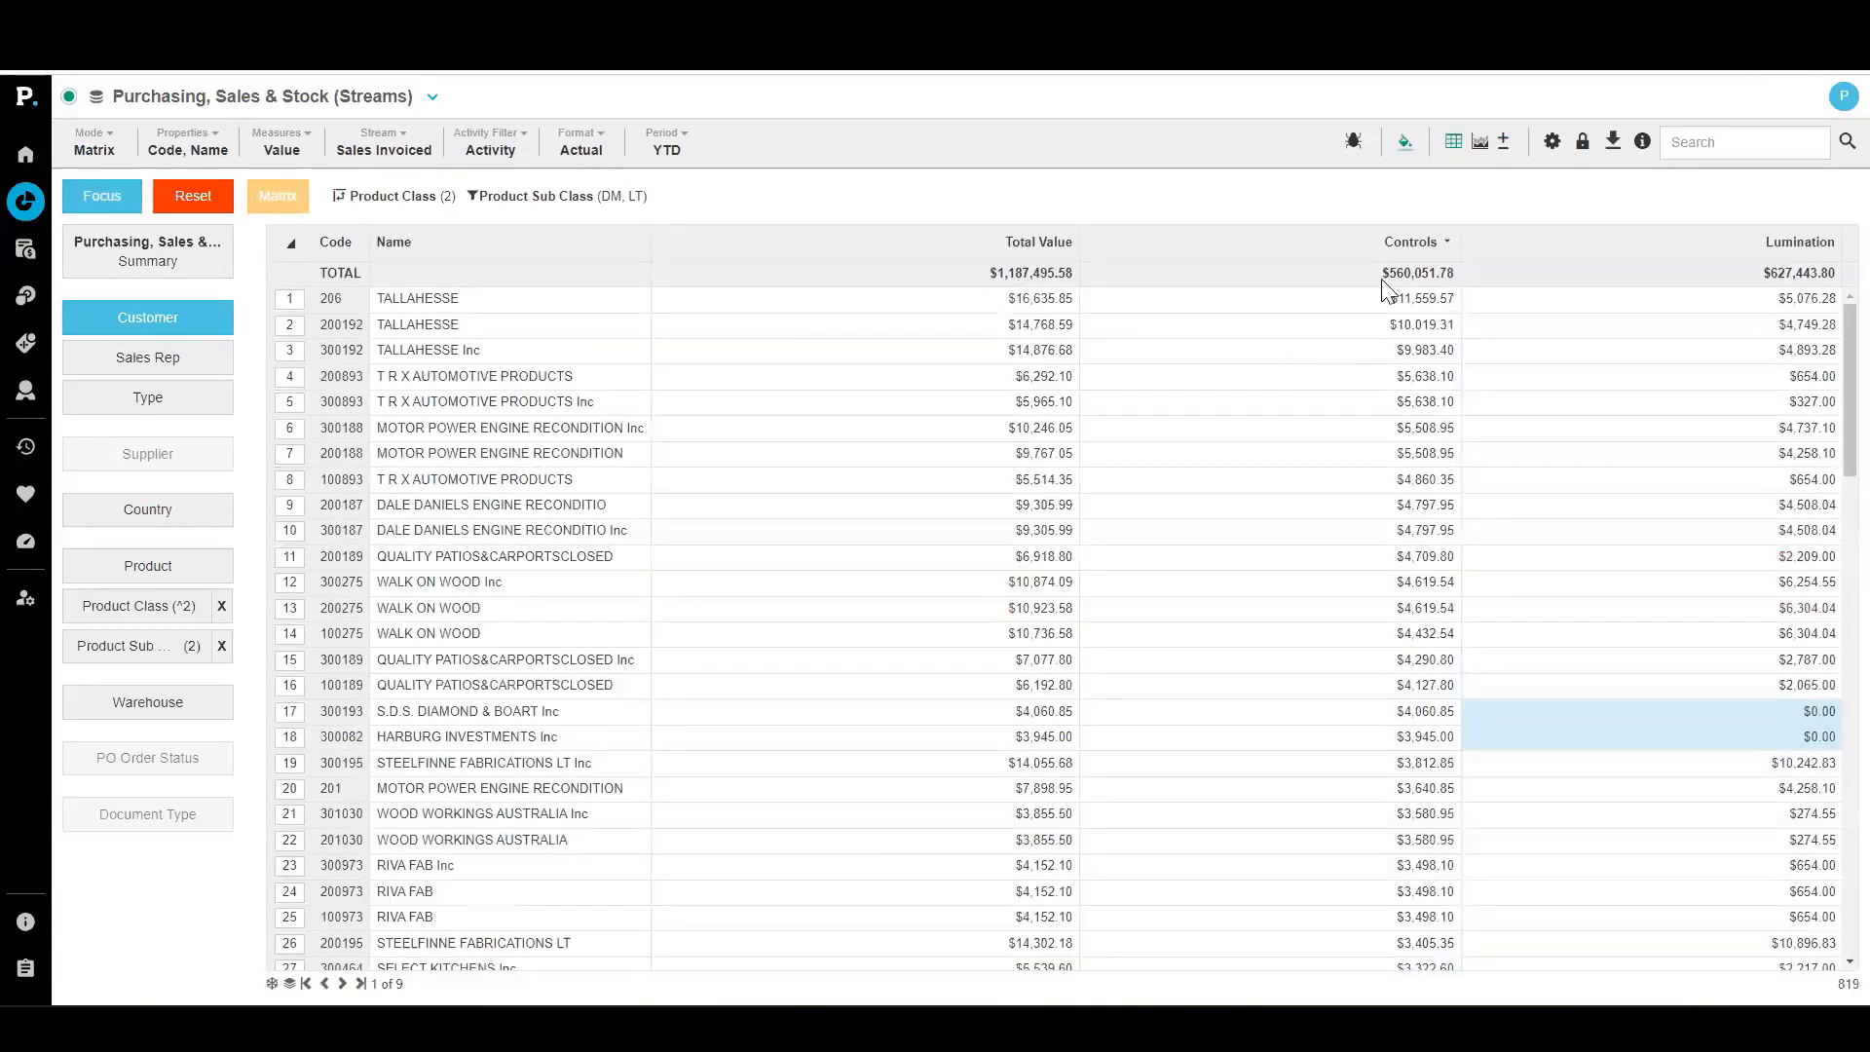
pyautogui.click(1393, 242)
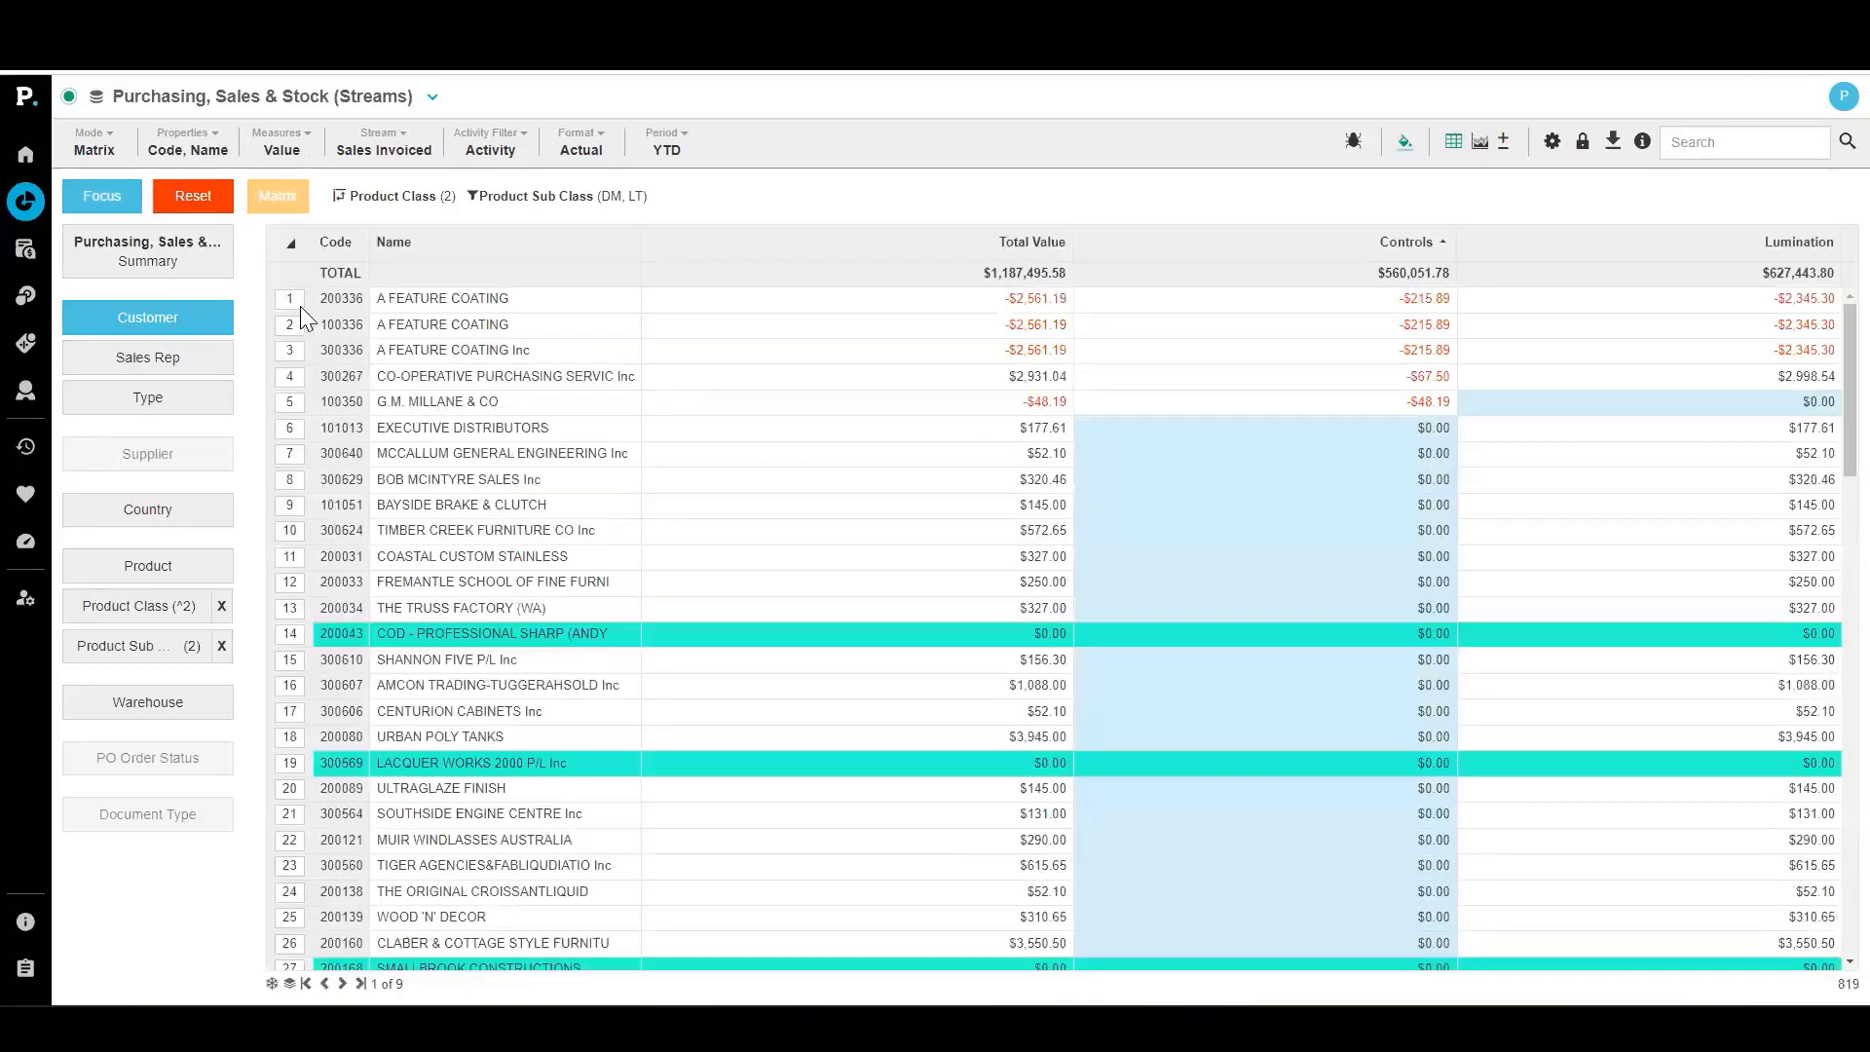
# Select customer rows 1 to 26 as one block and clear the selection
pyautogui.moveTo(300, 306); pyautogui.dragTo(285, 932)
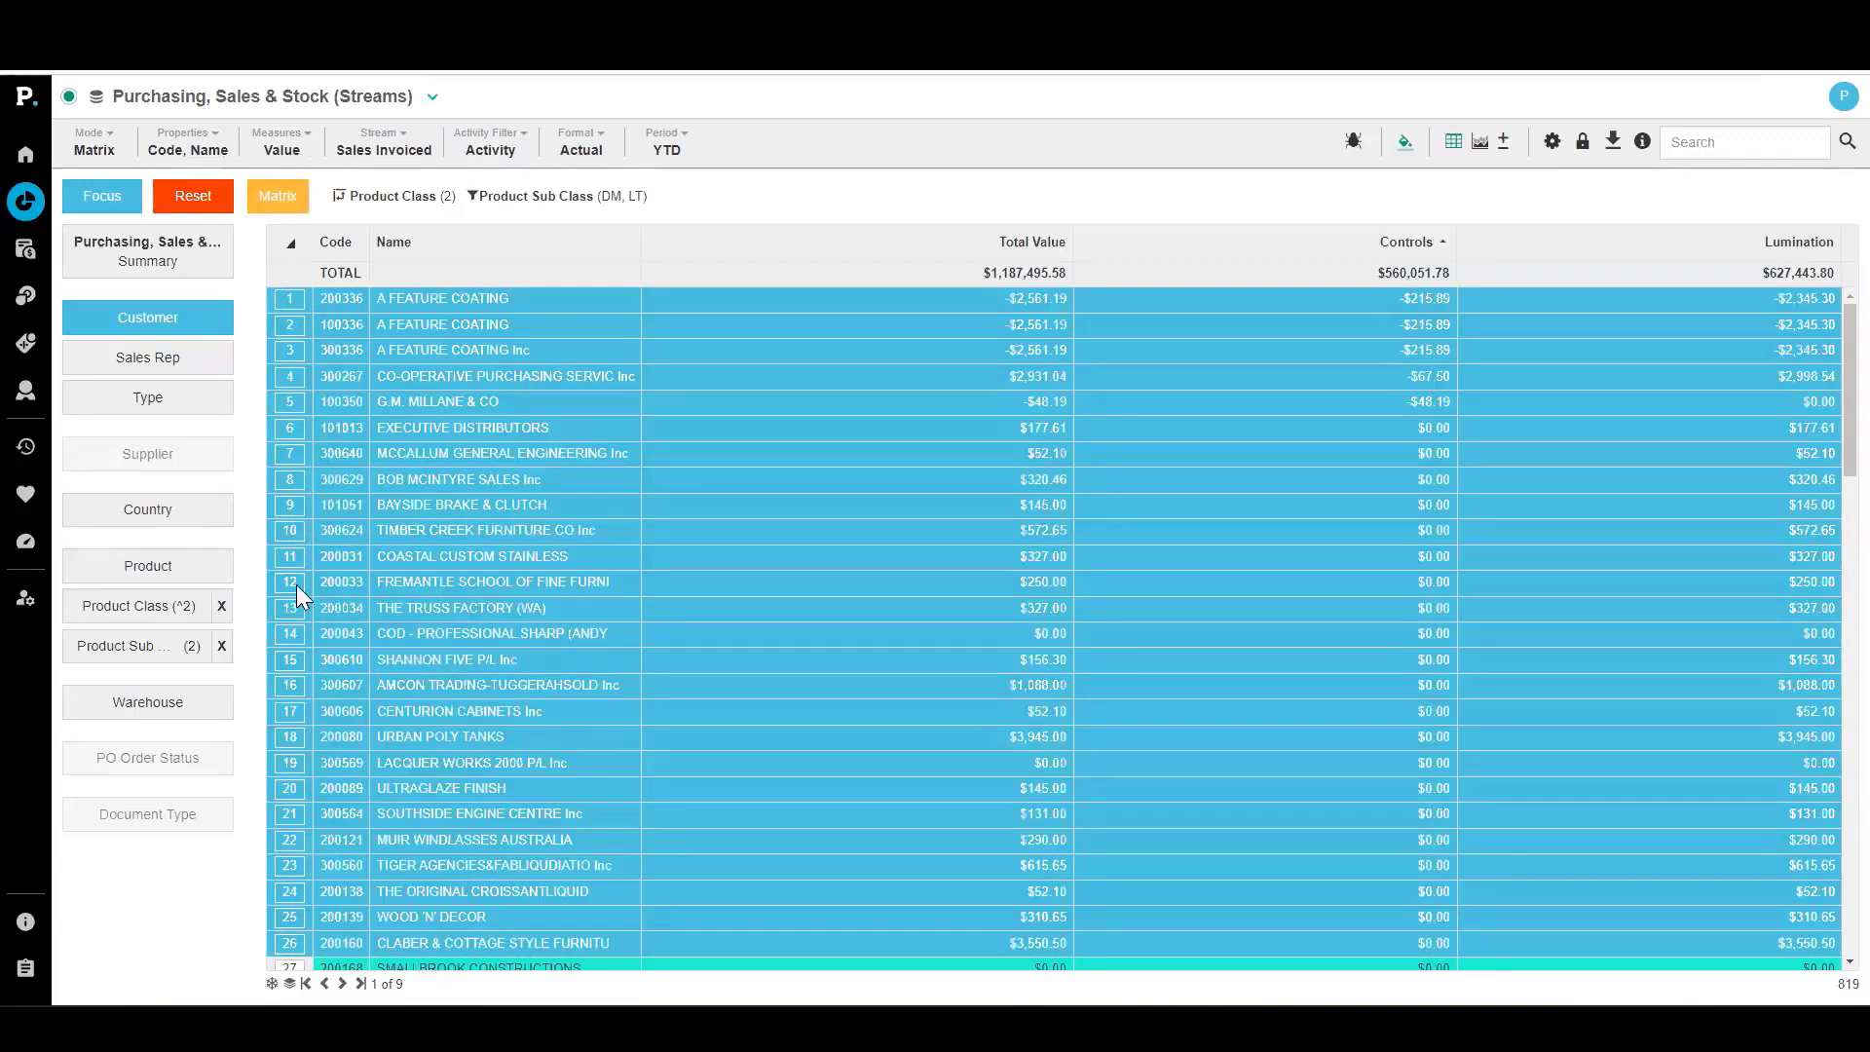
pyautogui.moveTo(271, 296)
pyautogui.mouseDown()
pyautogui.moveTo(282, 897)
pyautogui.moveTo(304, 261)
pyautogui.moveTo(296, 294)
pyautogui.mouseUp()
pyautogui.click(292, 249)
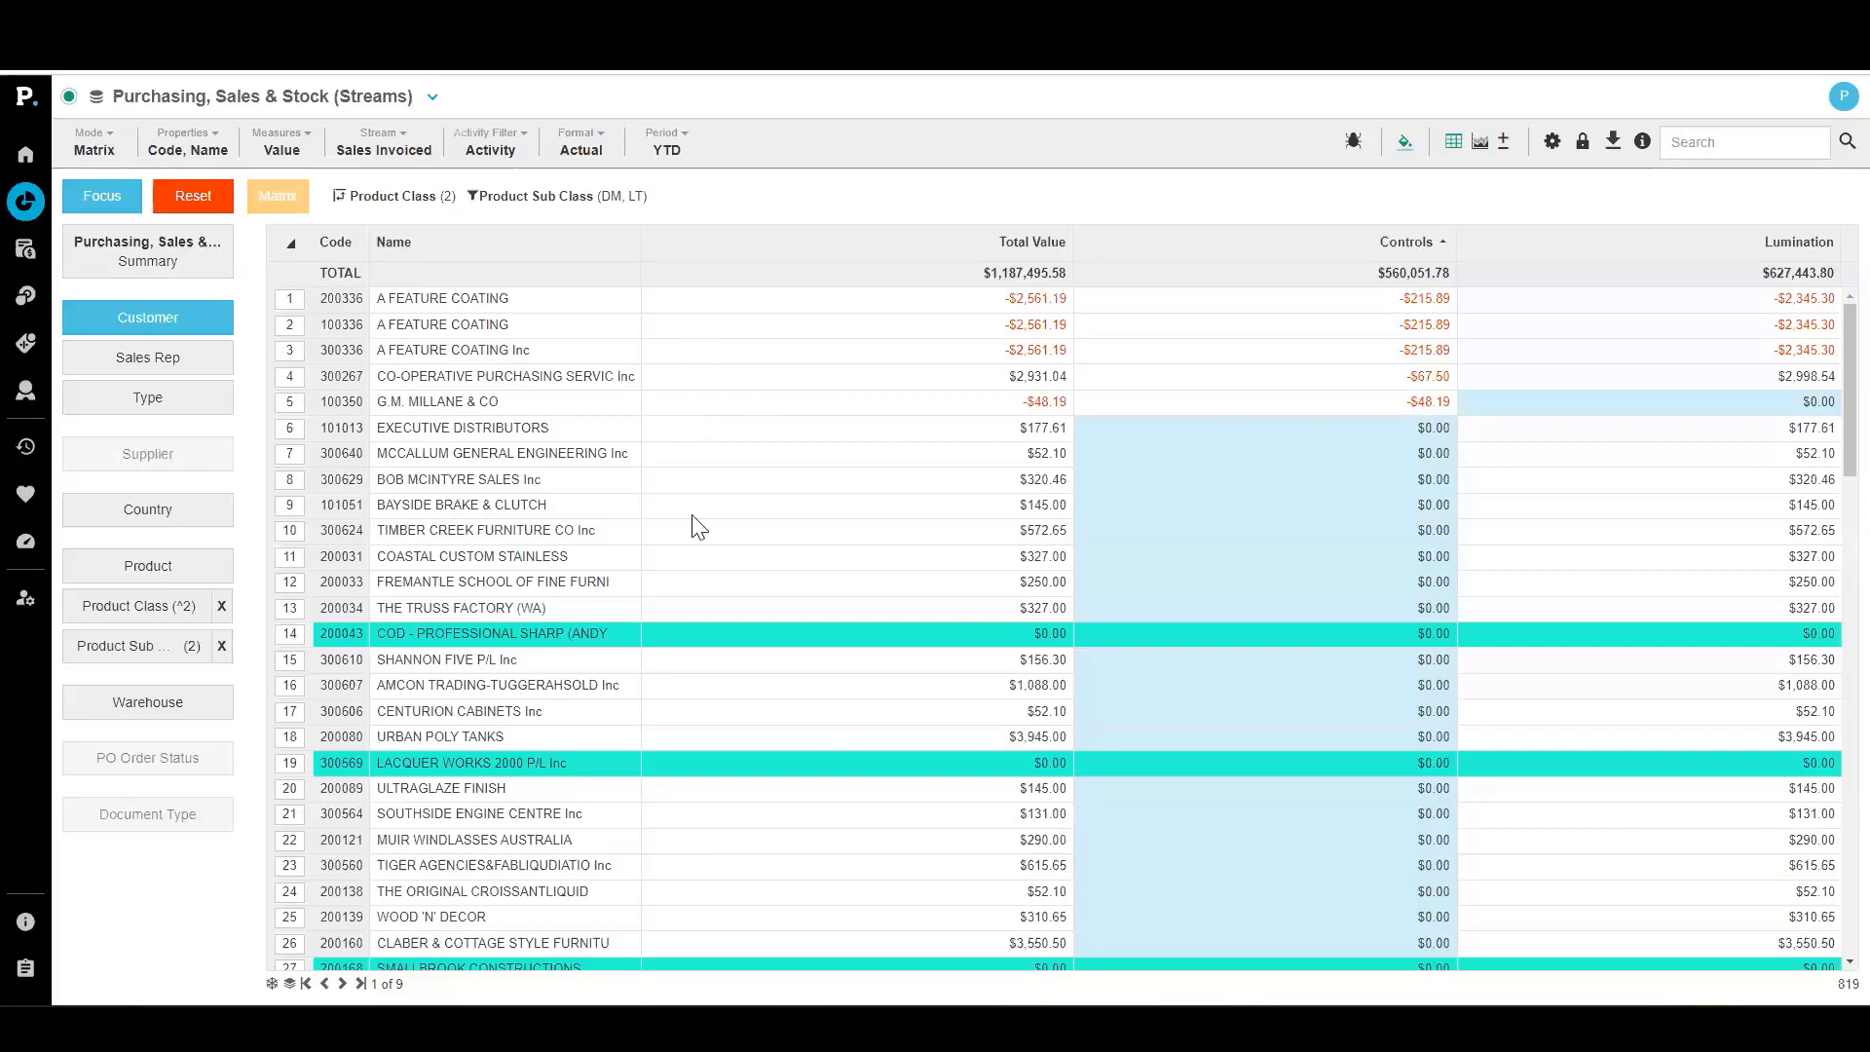
# Select customer rows 1 to 26, add rows 29 to 32 as a separate block, and clear the selection
pyautogui.moveTo(289, 380); pyautogui.dragTo(348, 950)
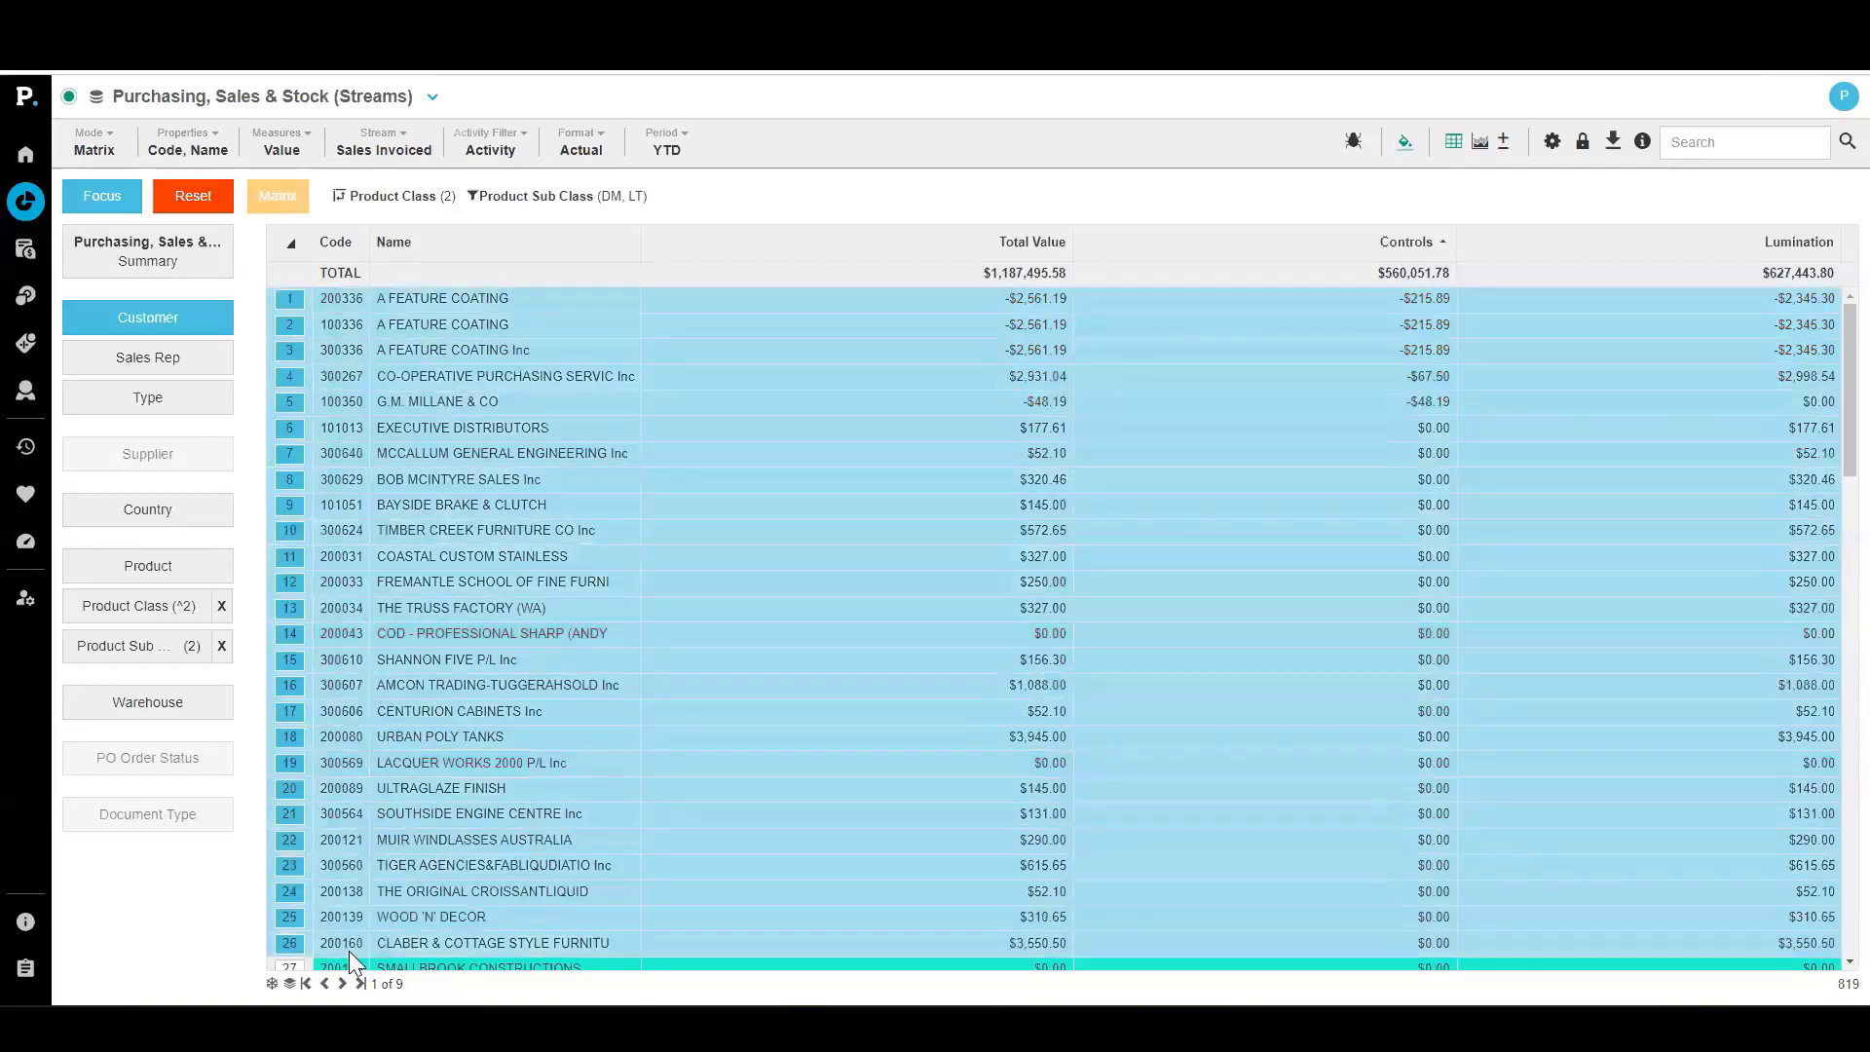
pyautogui.scroll(-3, 365, 868)
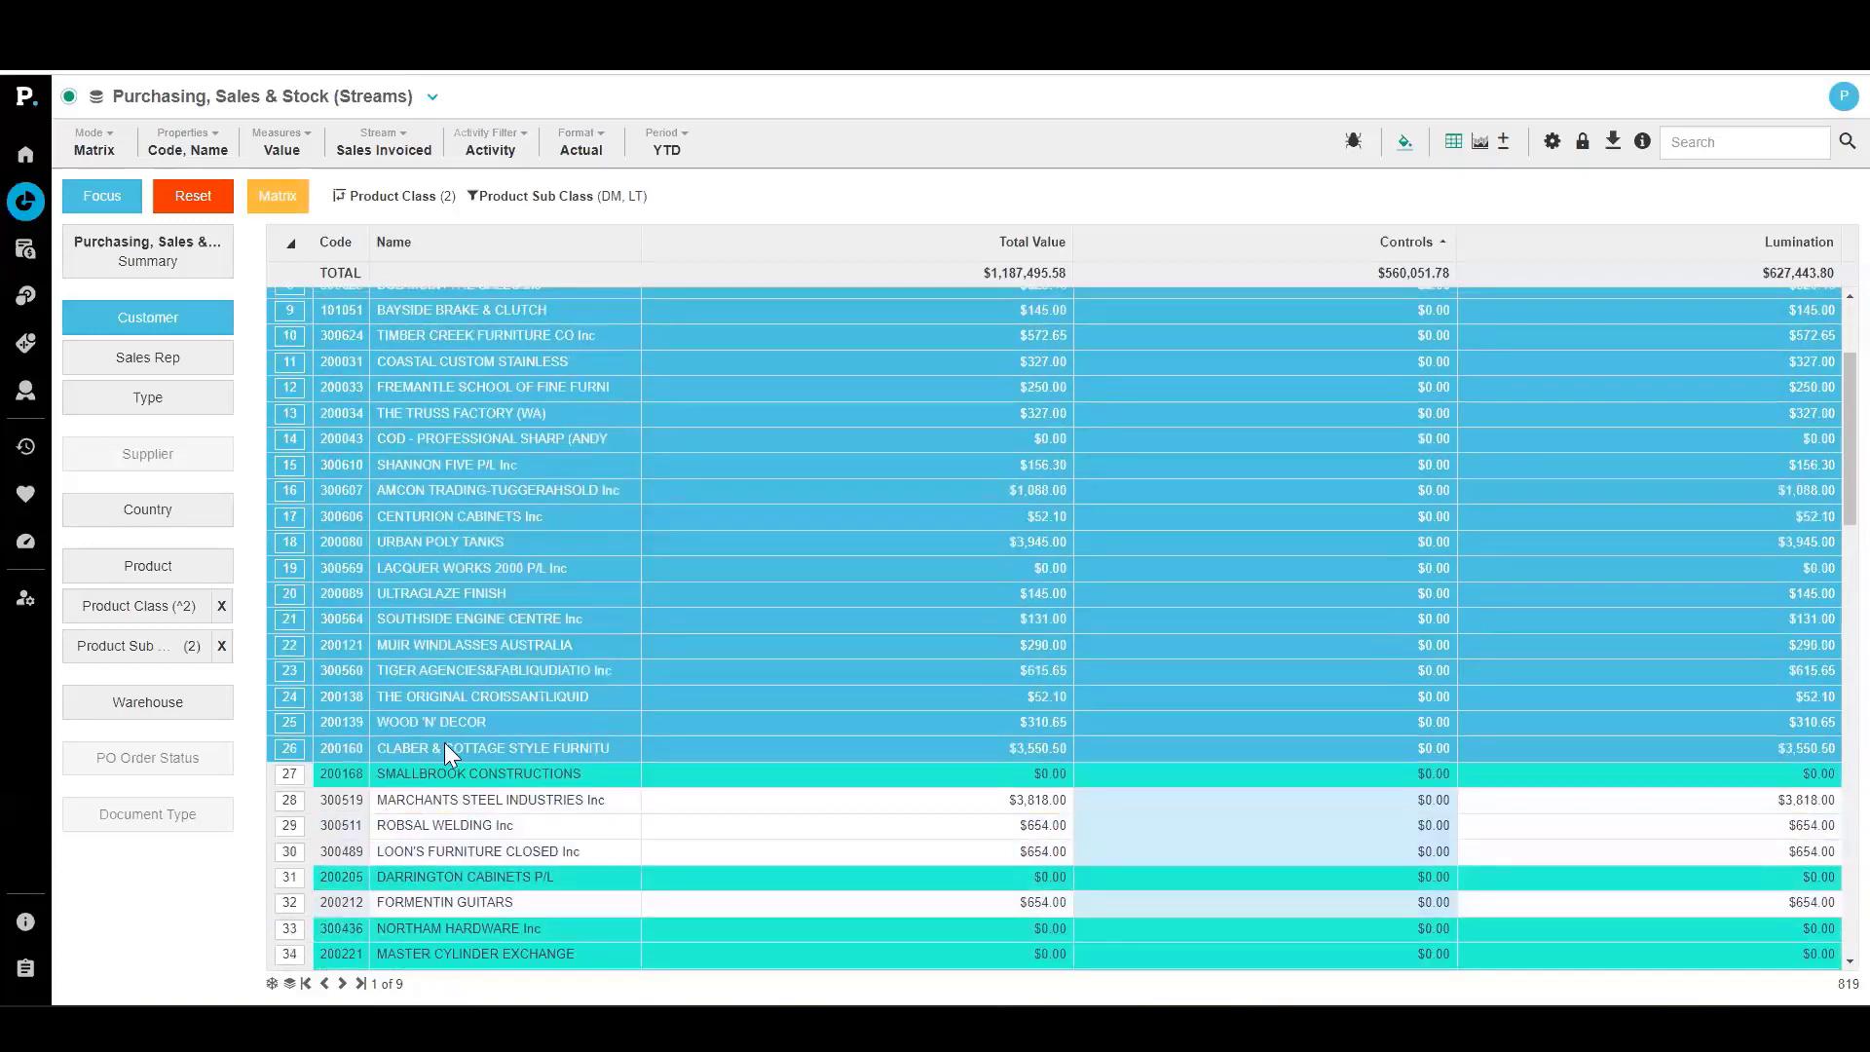
pyautogui.moveTo(296, 830); pyautogui.dragTo(303, 902)
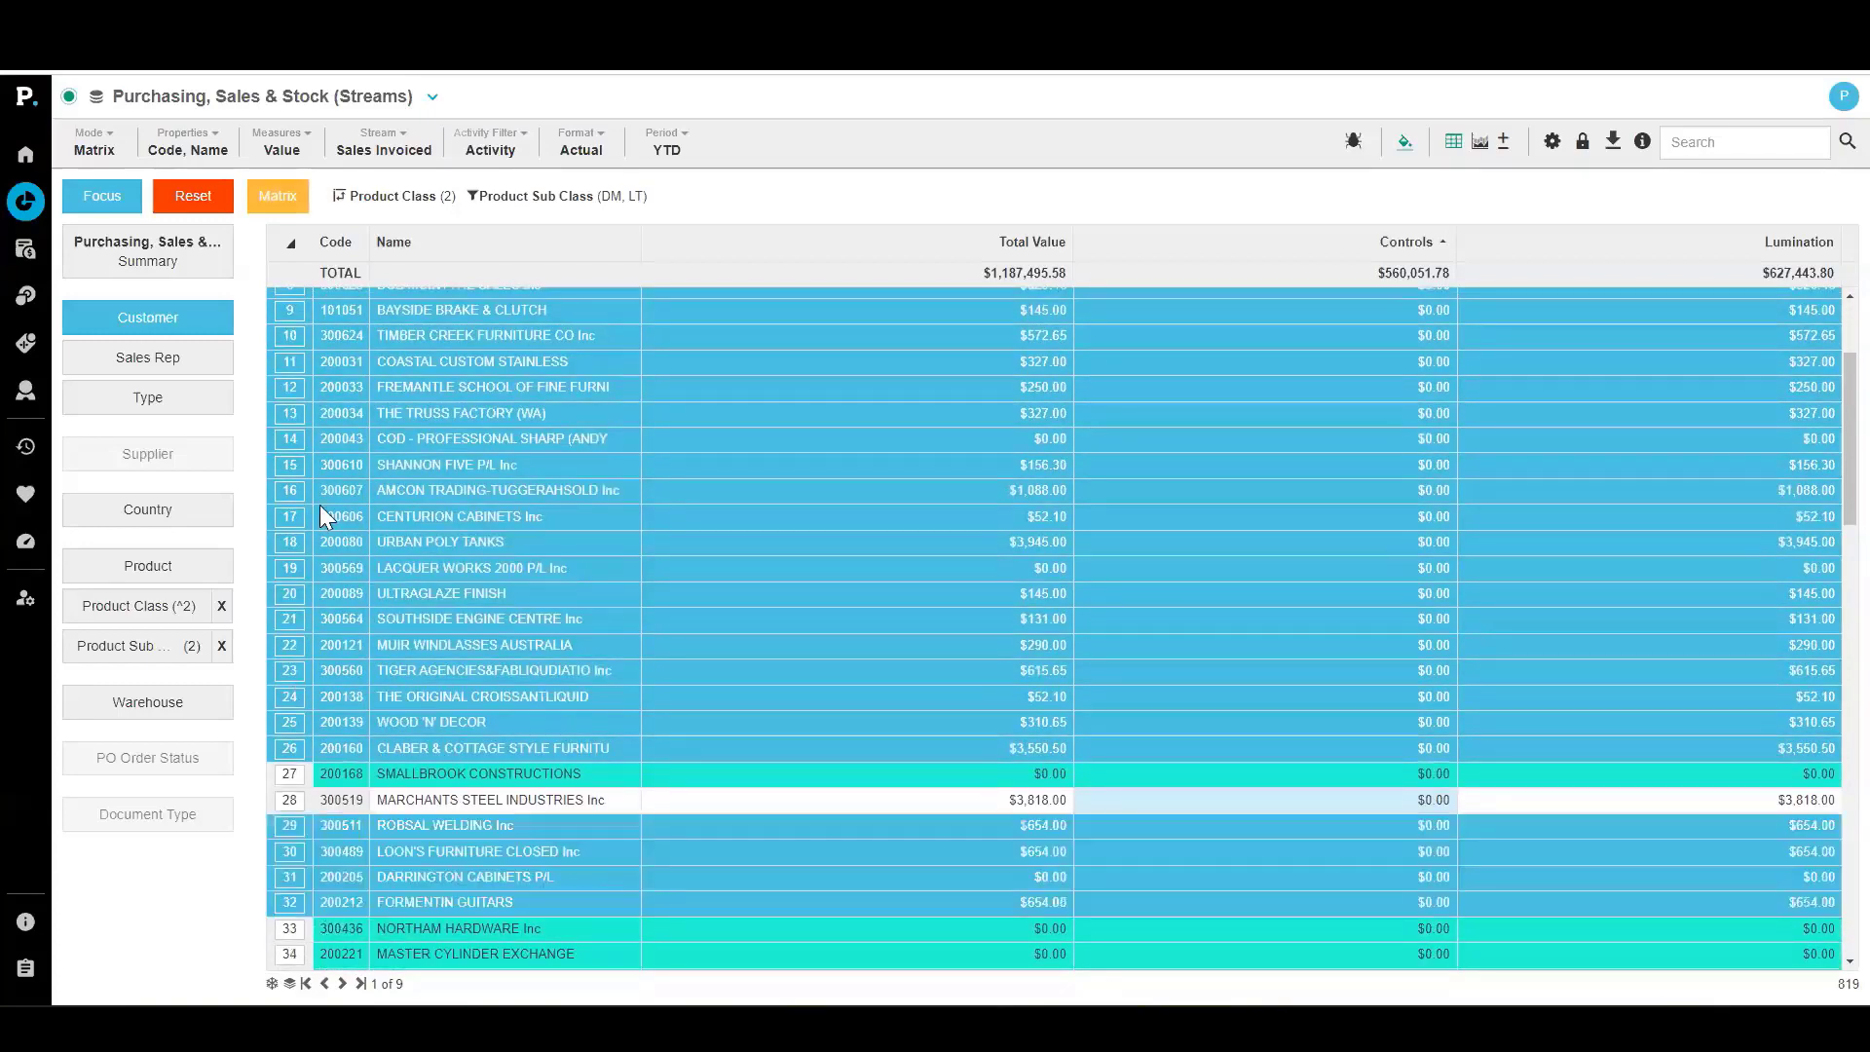
pyautogui.click(290, 244)
pyautogui.scroll(3, 491, 619)
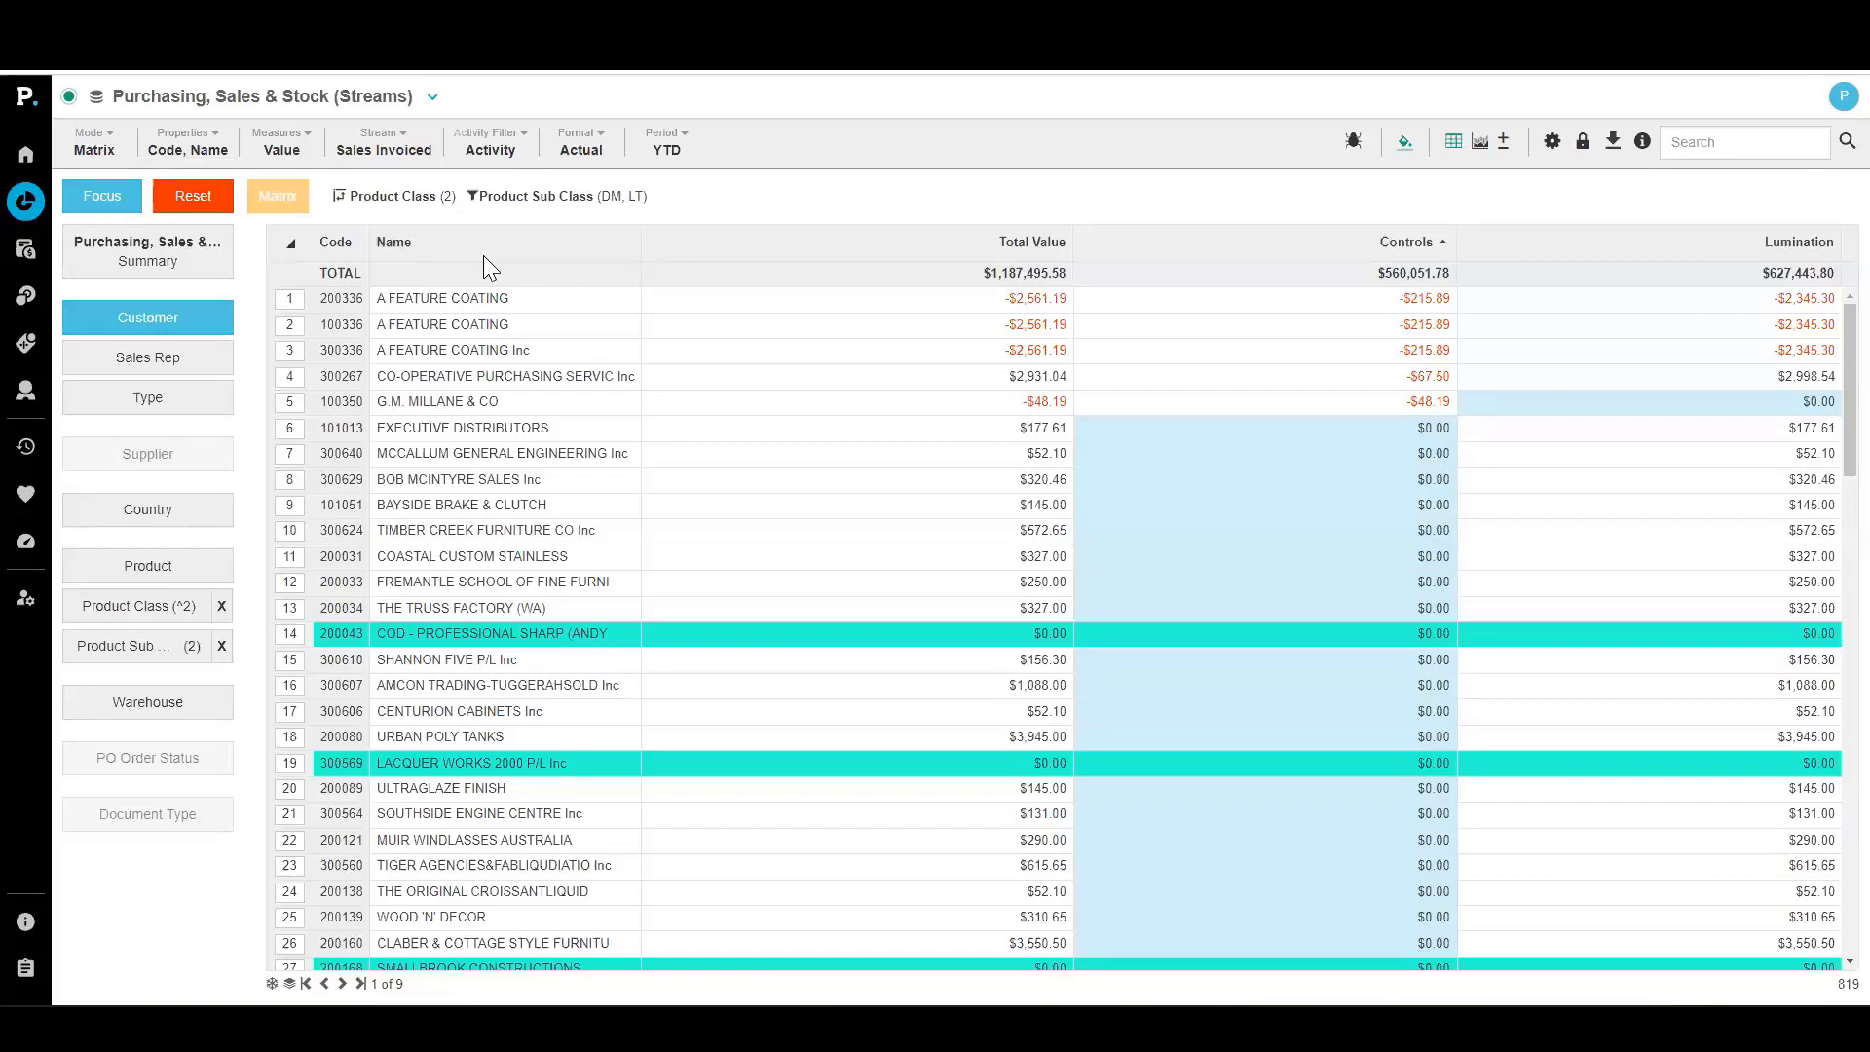
# Edit the user-defined YTD period so its previous period starts in January of the second most recent year
pyautogui.click(669, 156)
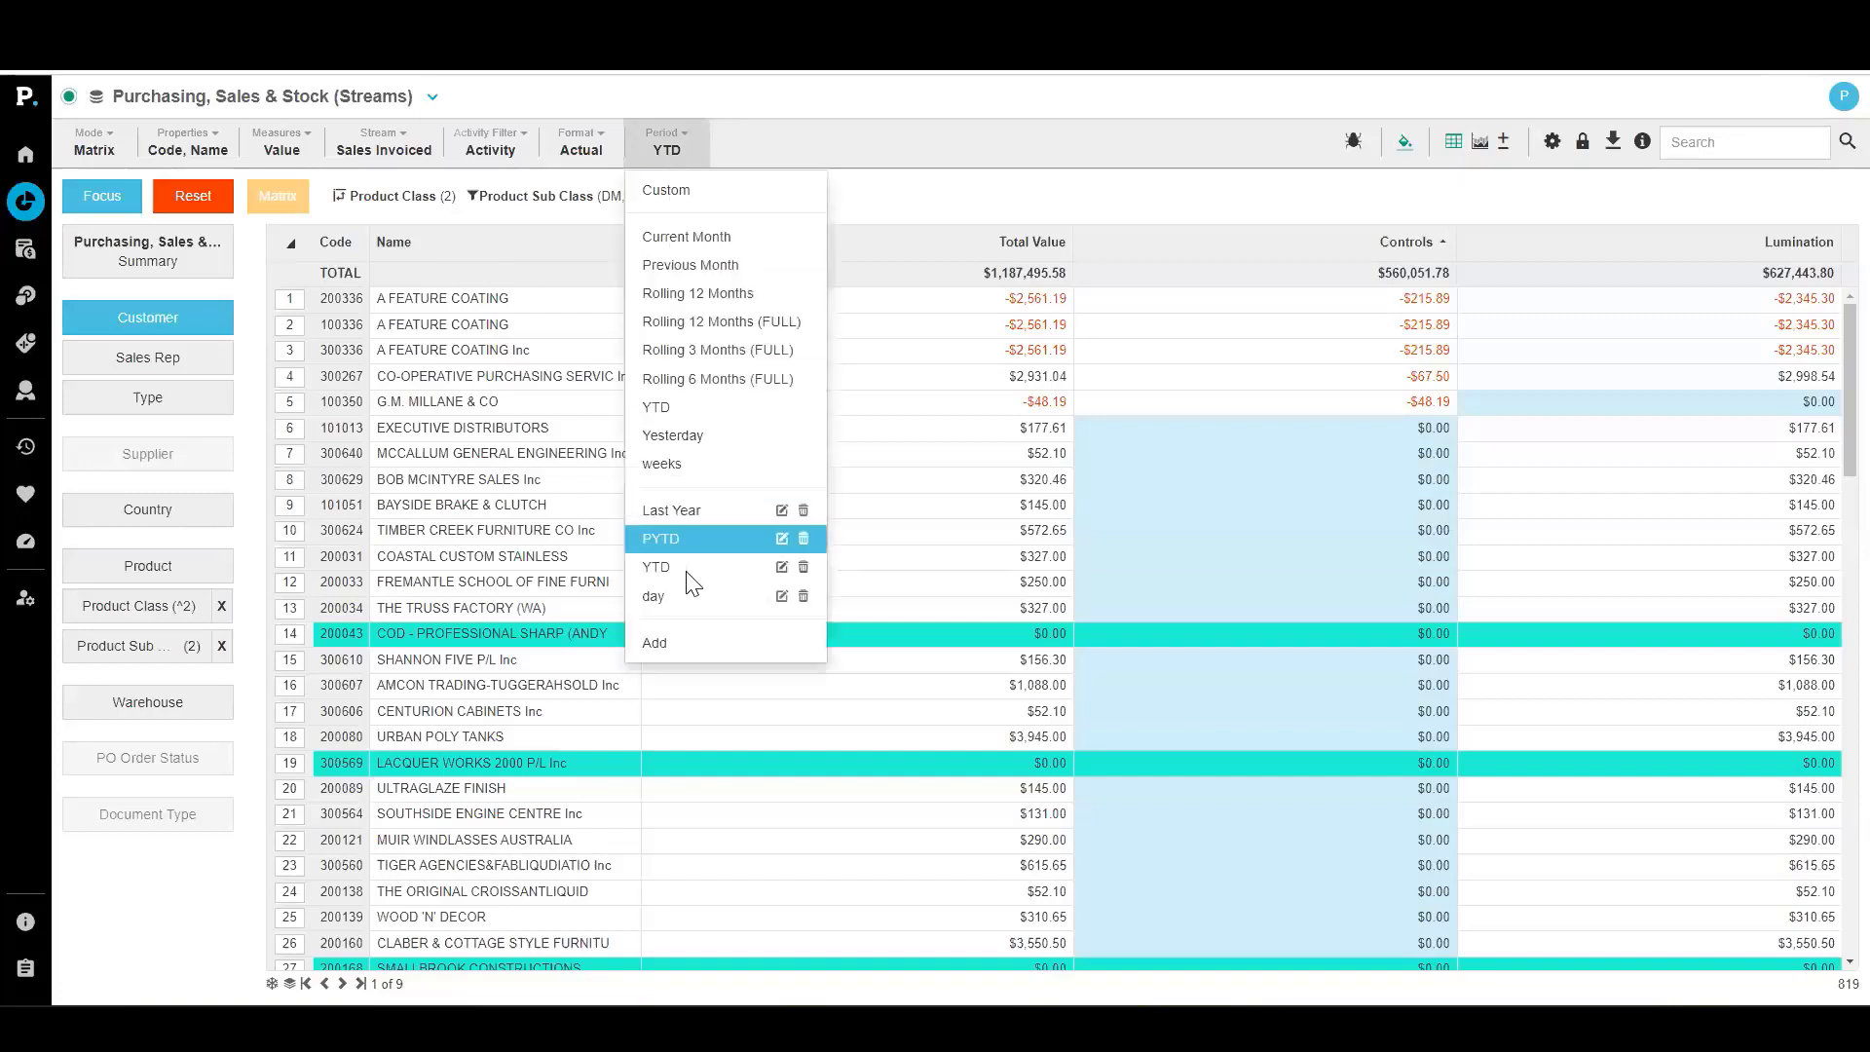
pyautogui.click(779, 567)
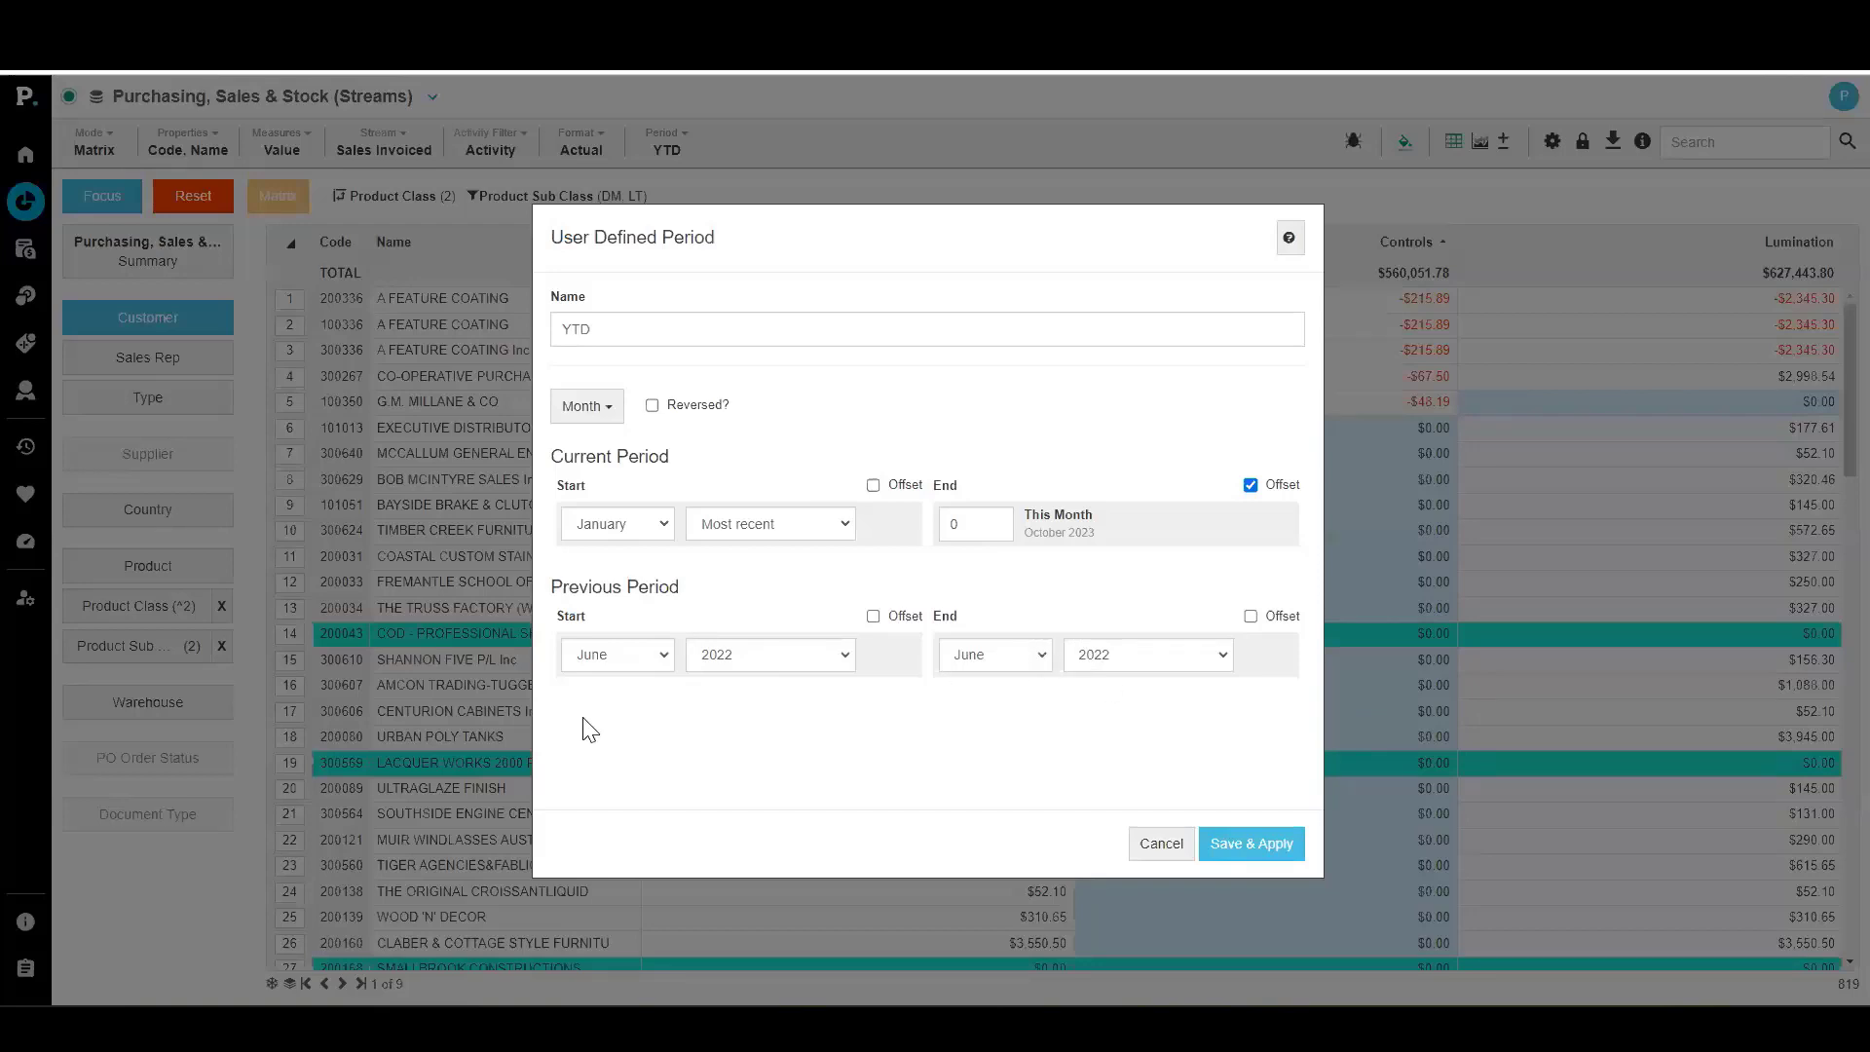
pyautogui.click(647, 655)
pyautogui.click(649, 680)
pyautogui.click(827, 655)
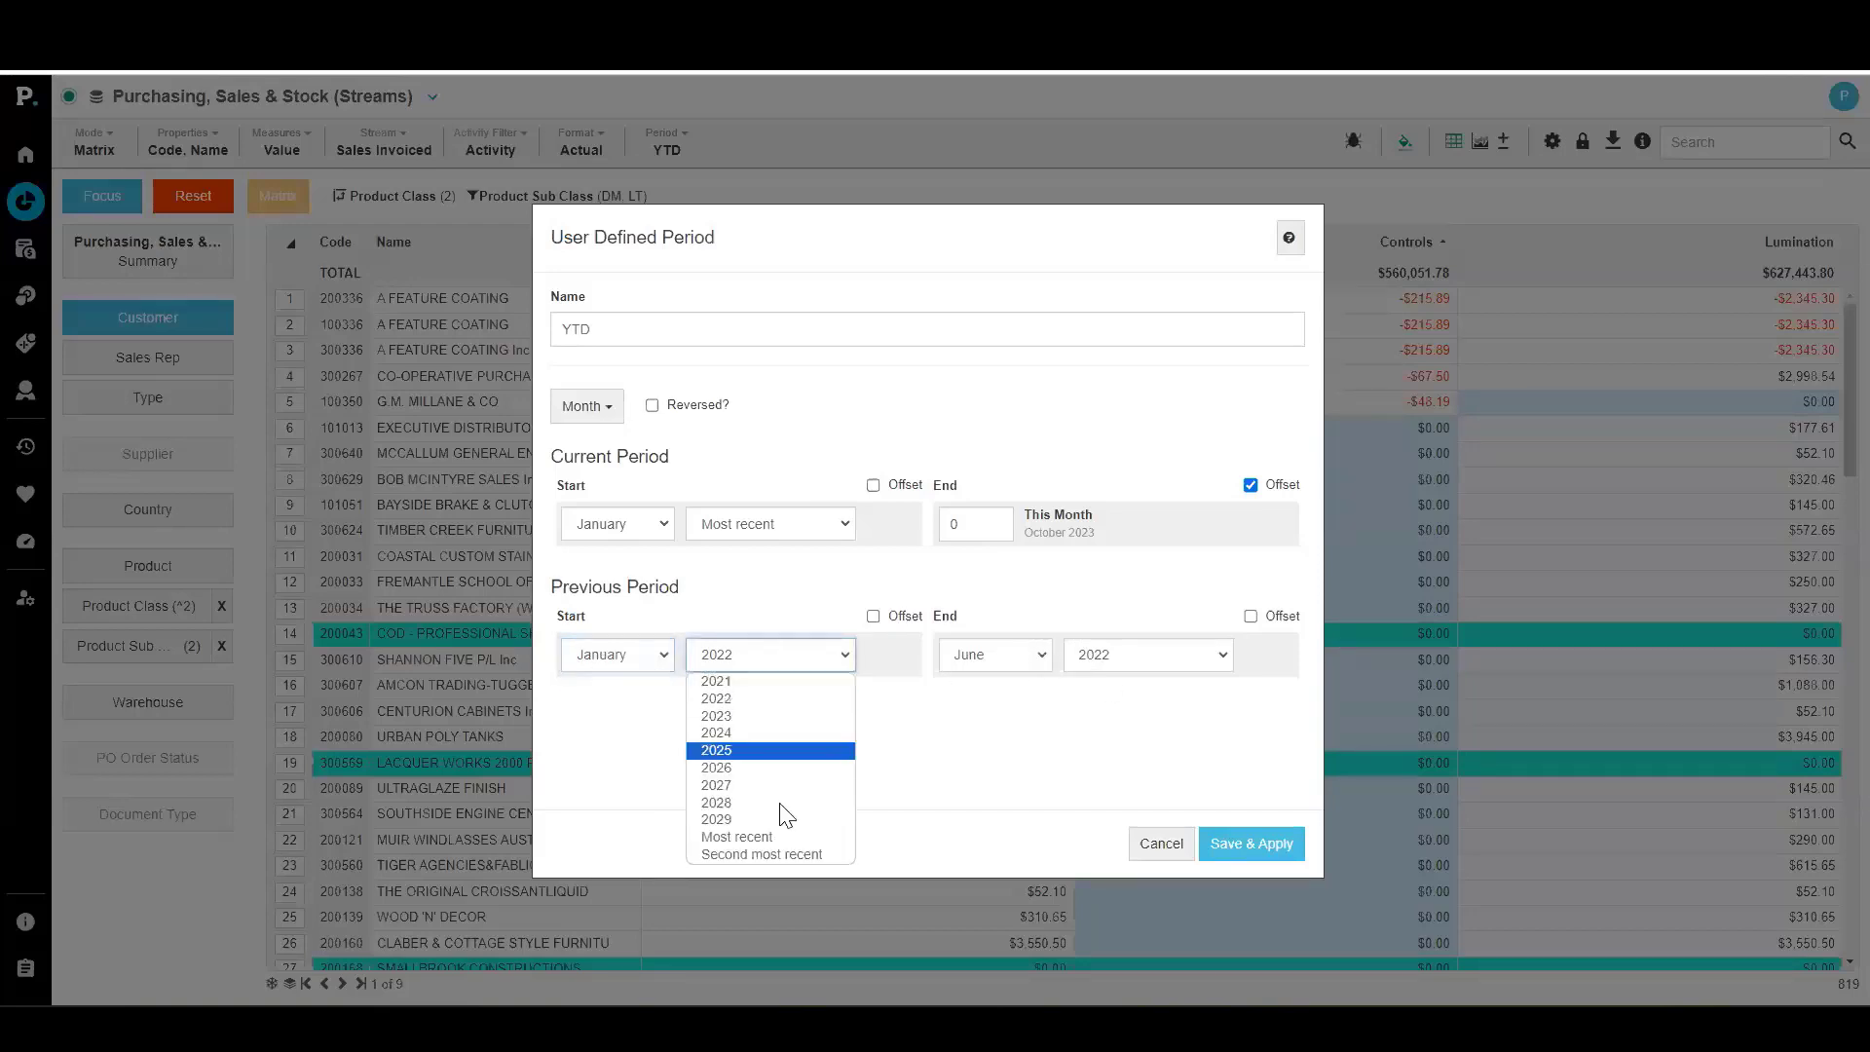
pyautogui.click(775, 853)
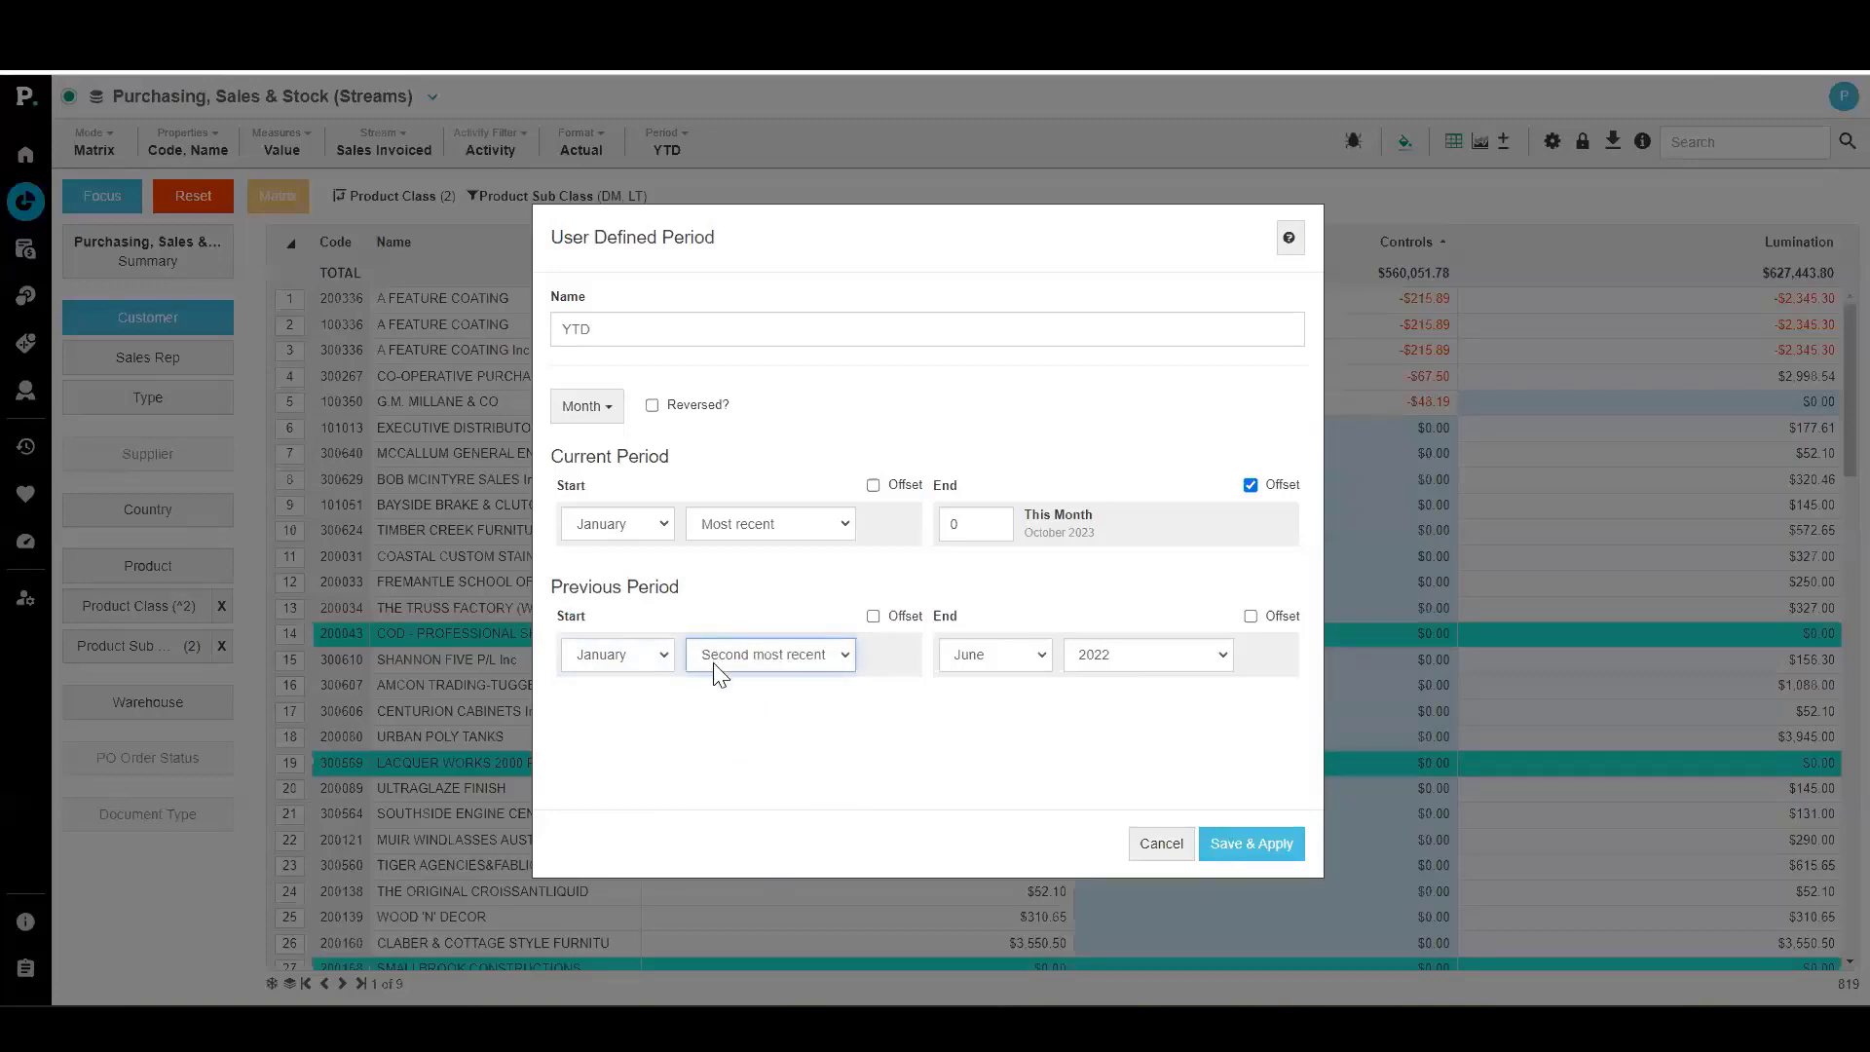
# Set the end of the YTD period's previous period to October 2022 and make it an offset of -12 months
pyautogui.click(1002, 657)
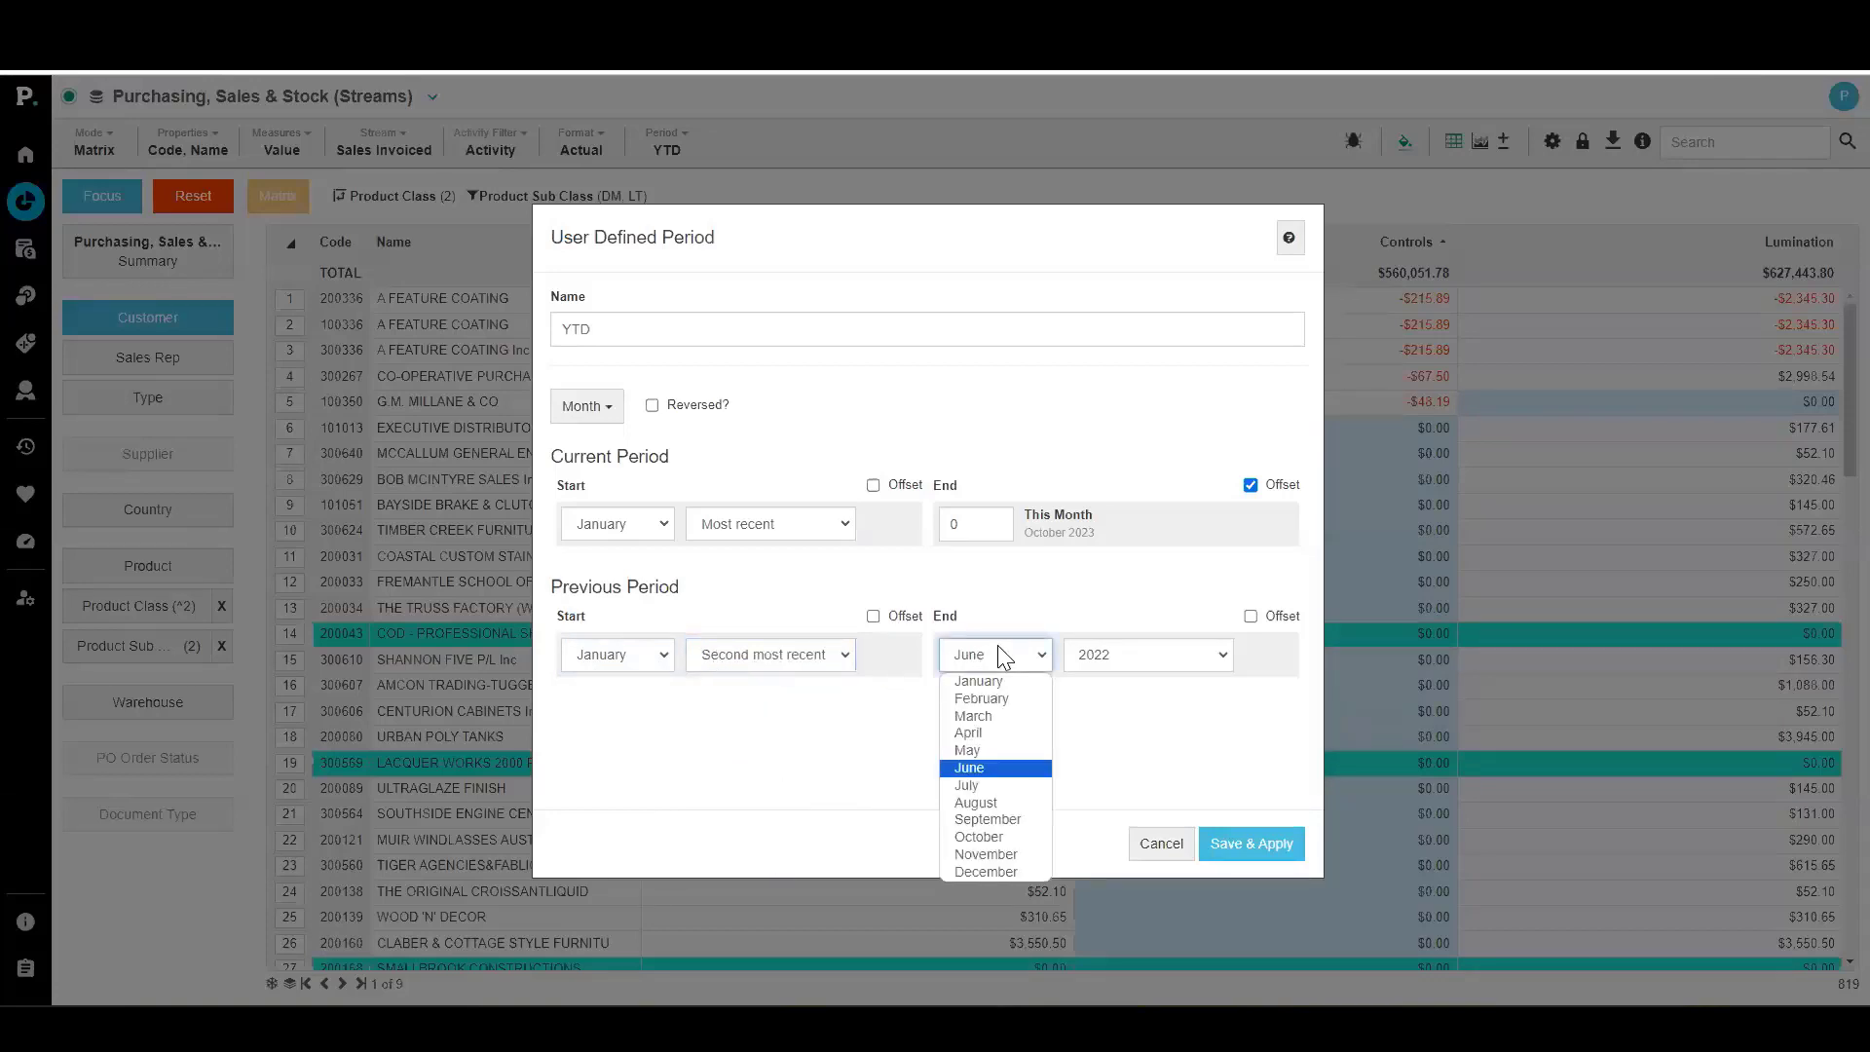
pyautogui.click(988, 834)
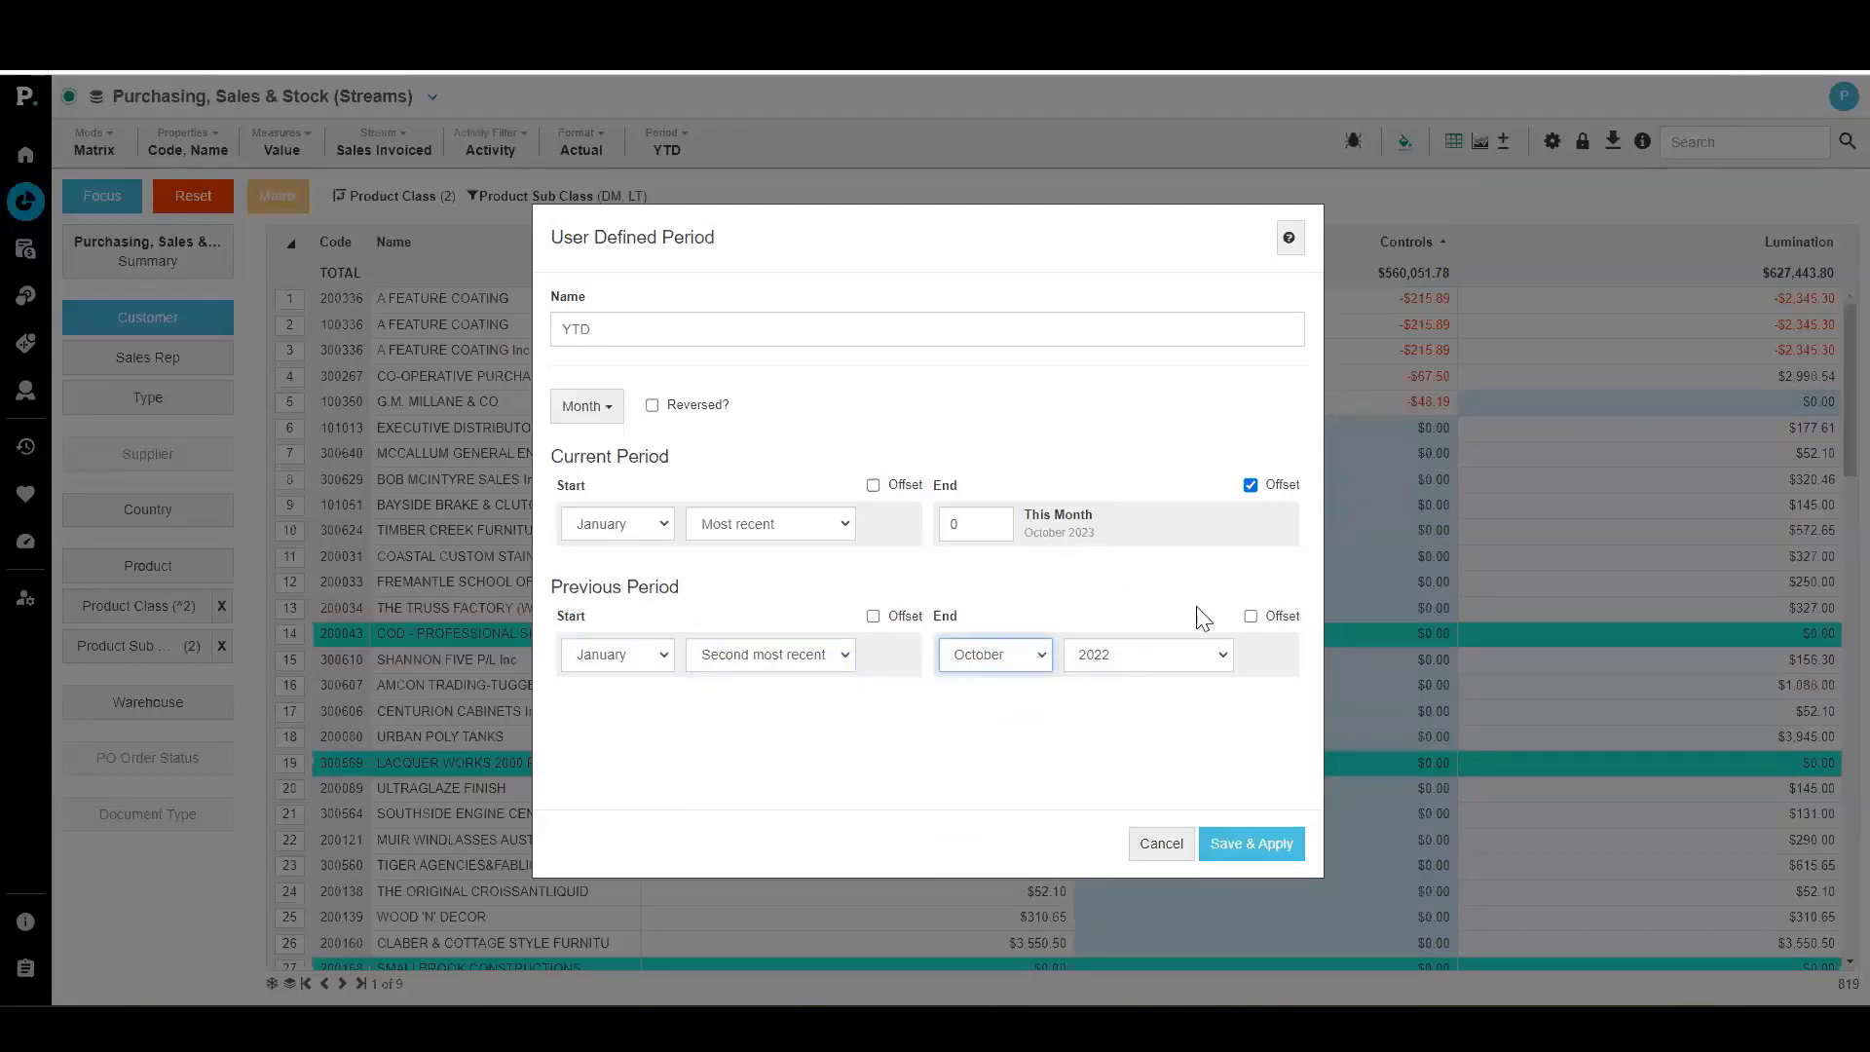
pyautogui.click(1251, 618)
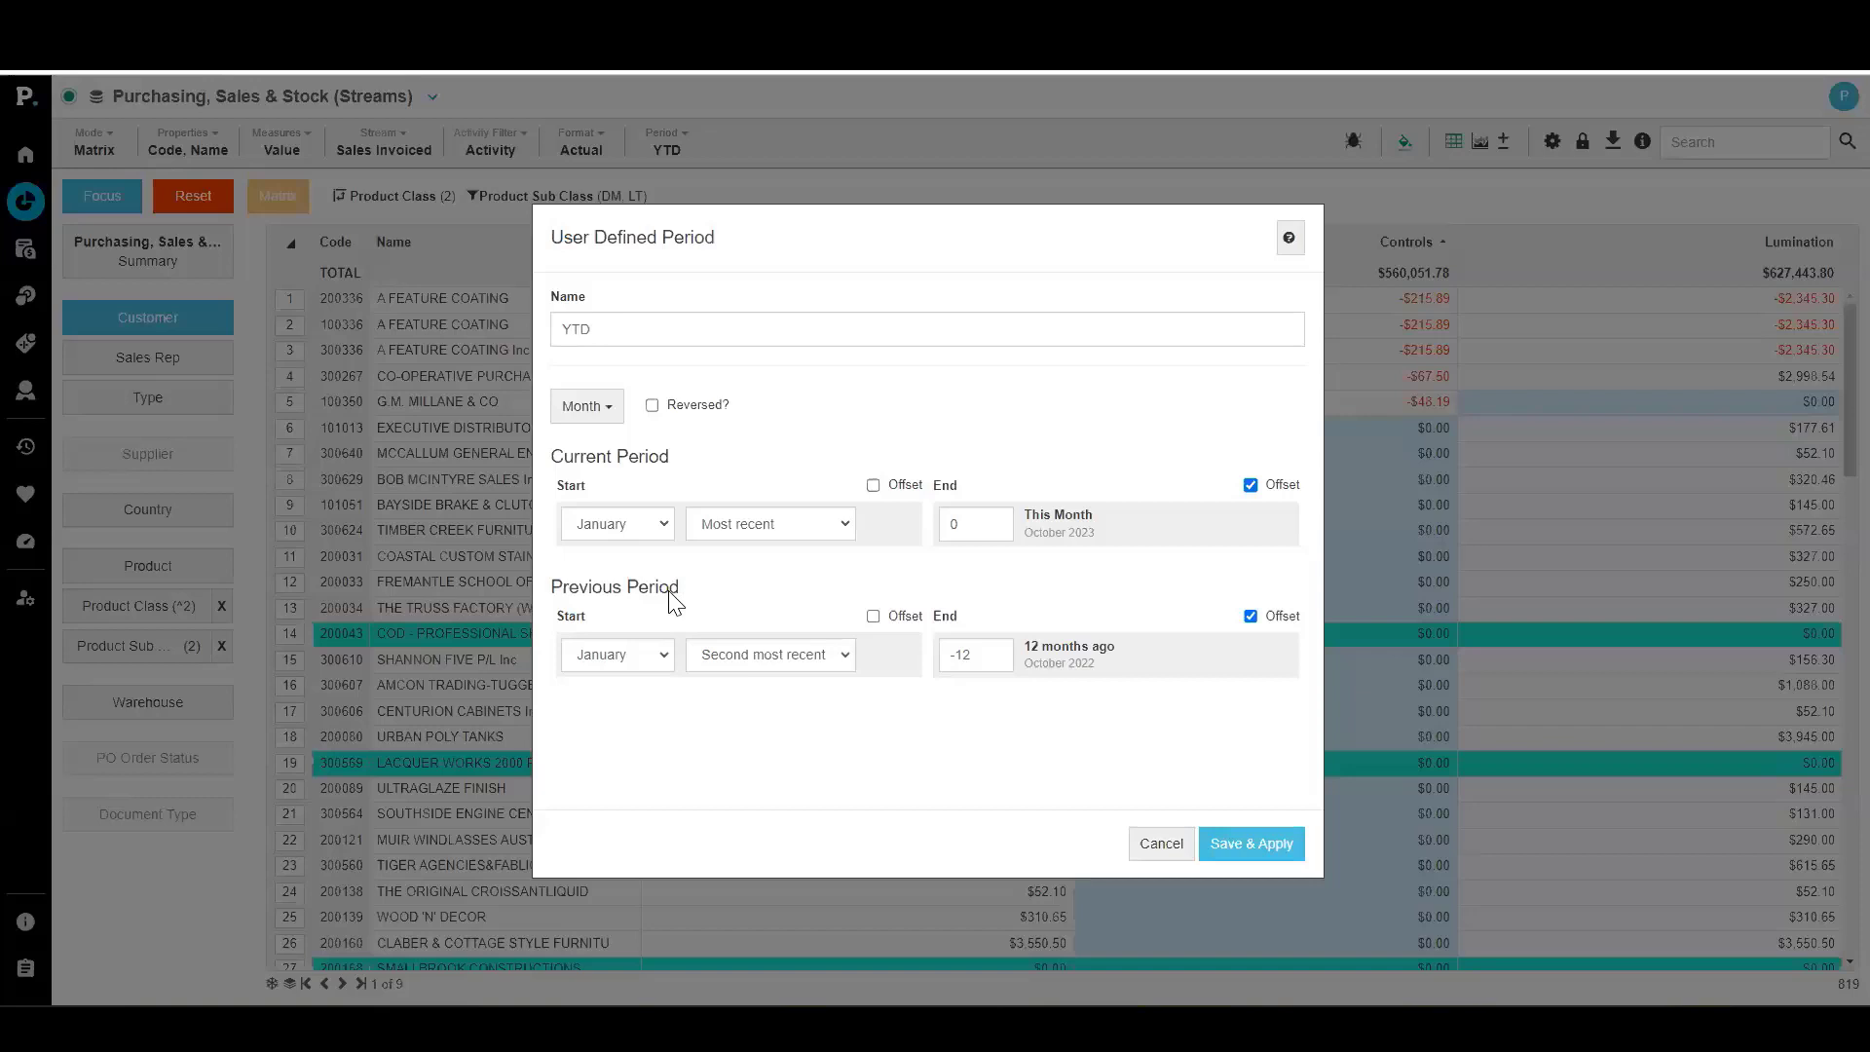
# Save and apply the YTD period, and display the customers in Matrix Variance mode
pyautogui.click(1253, 846)
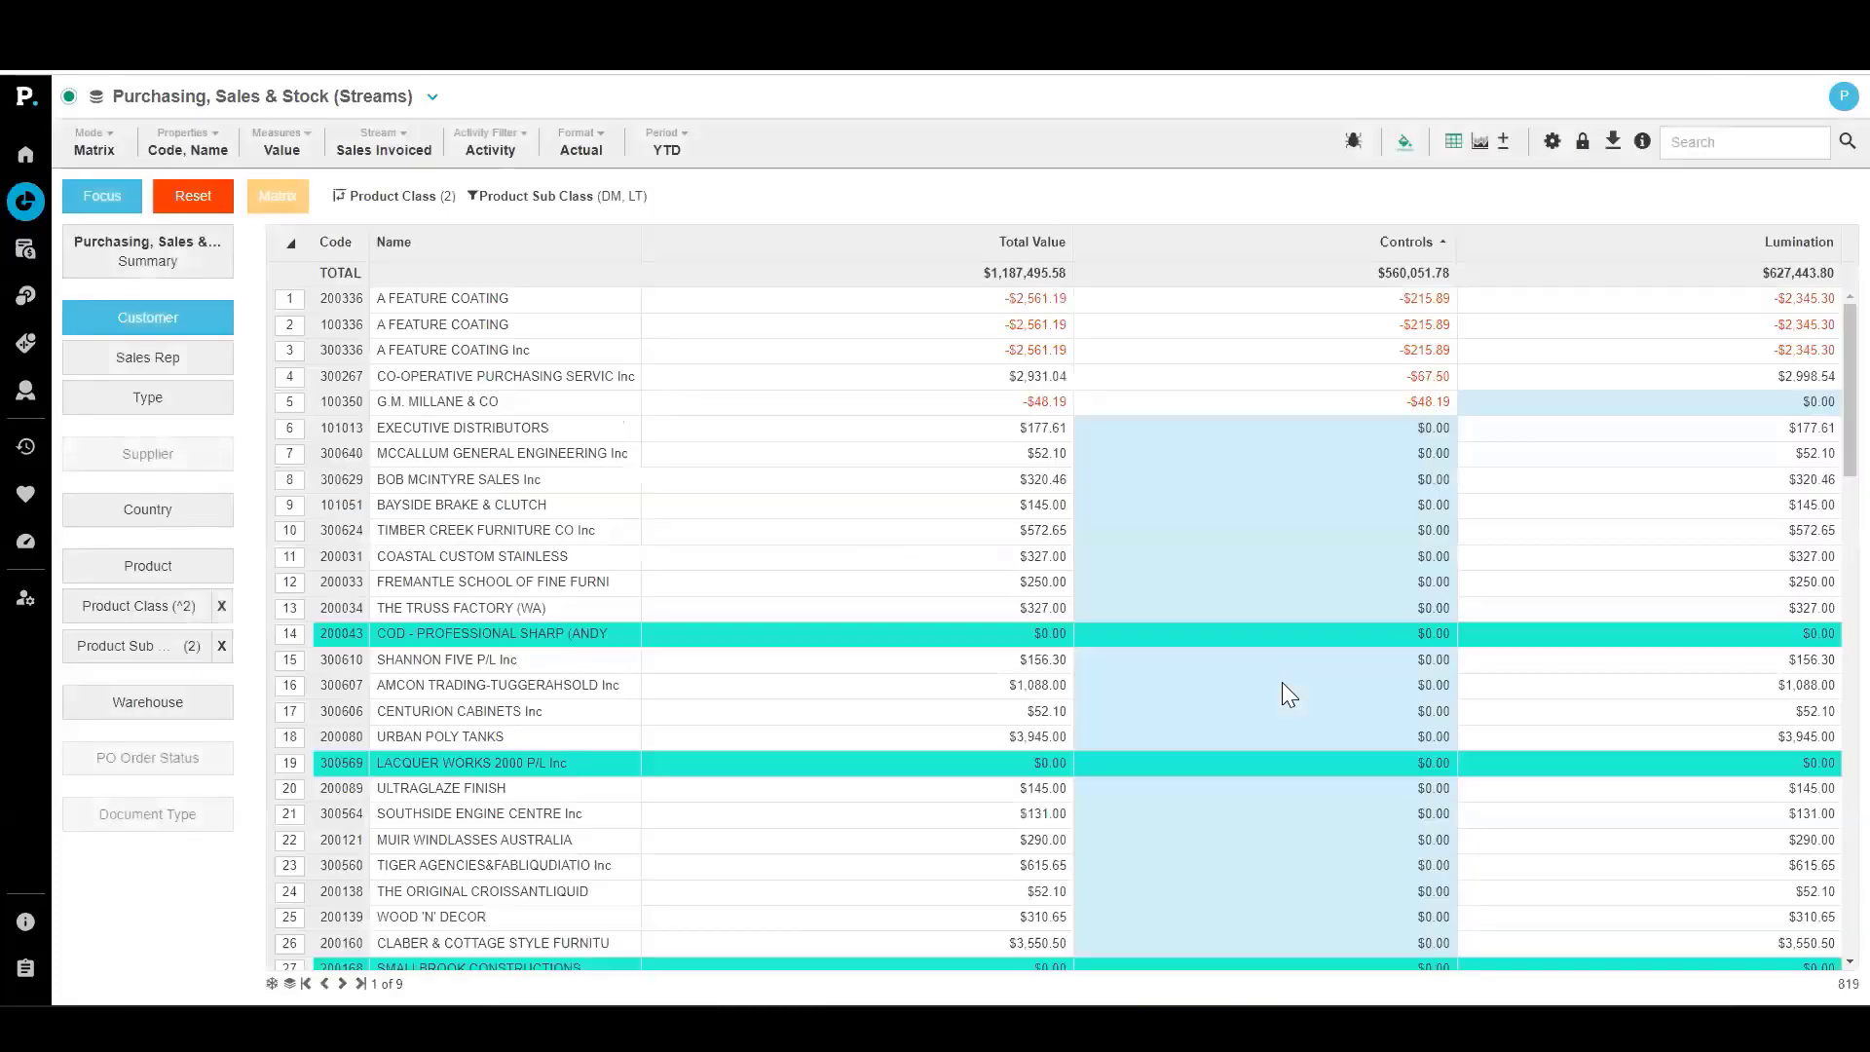
pyautogui.click(95, 148)
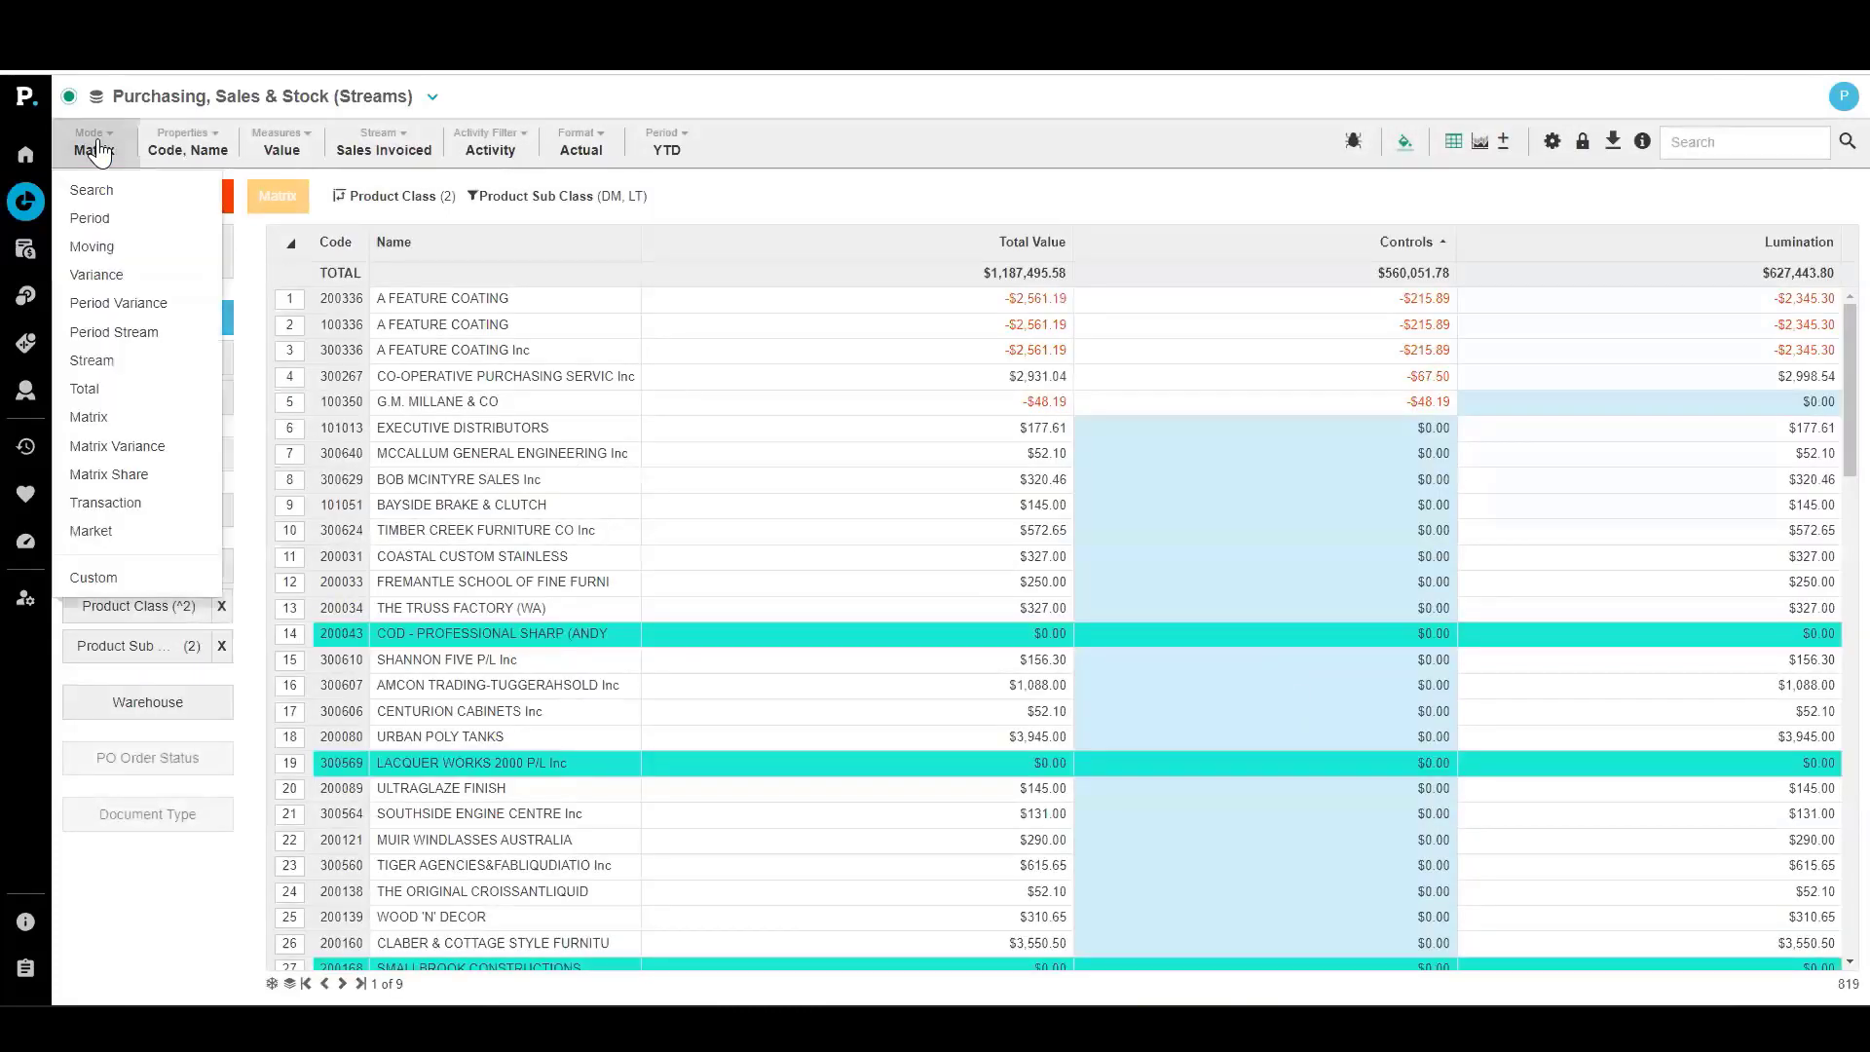
pyautogui.click(121, 447)
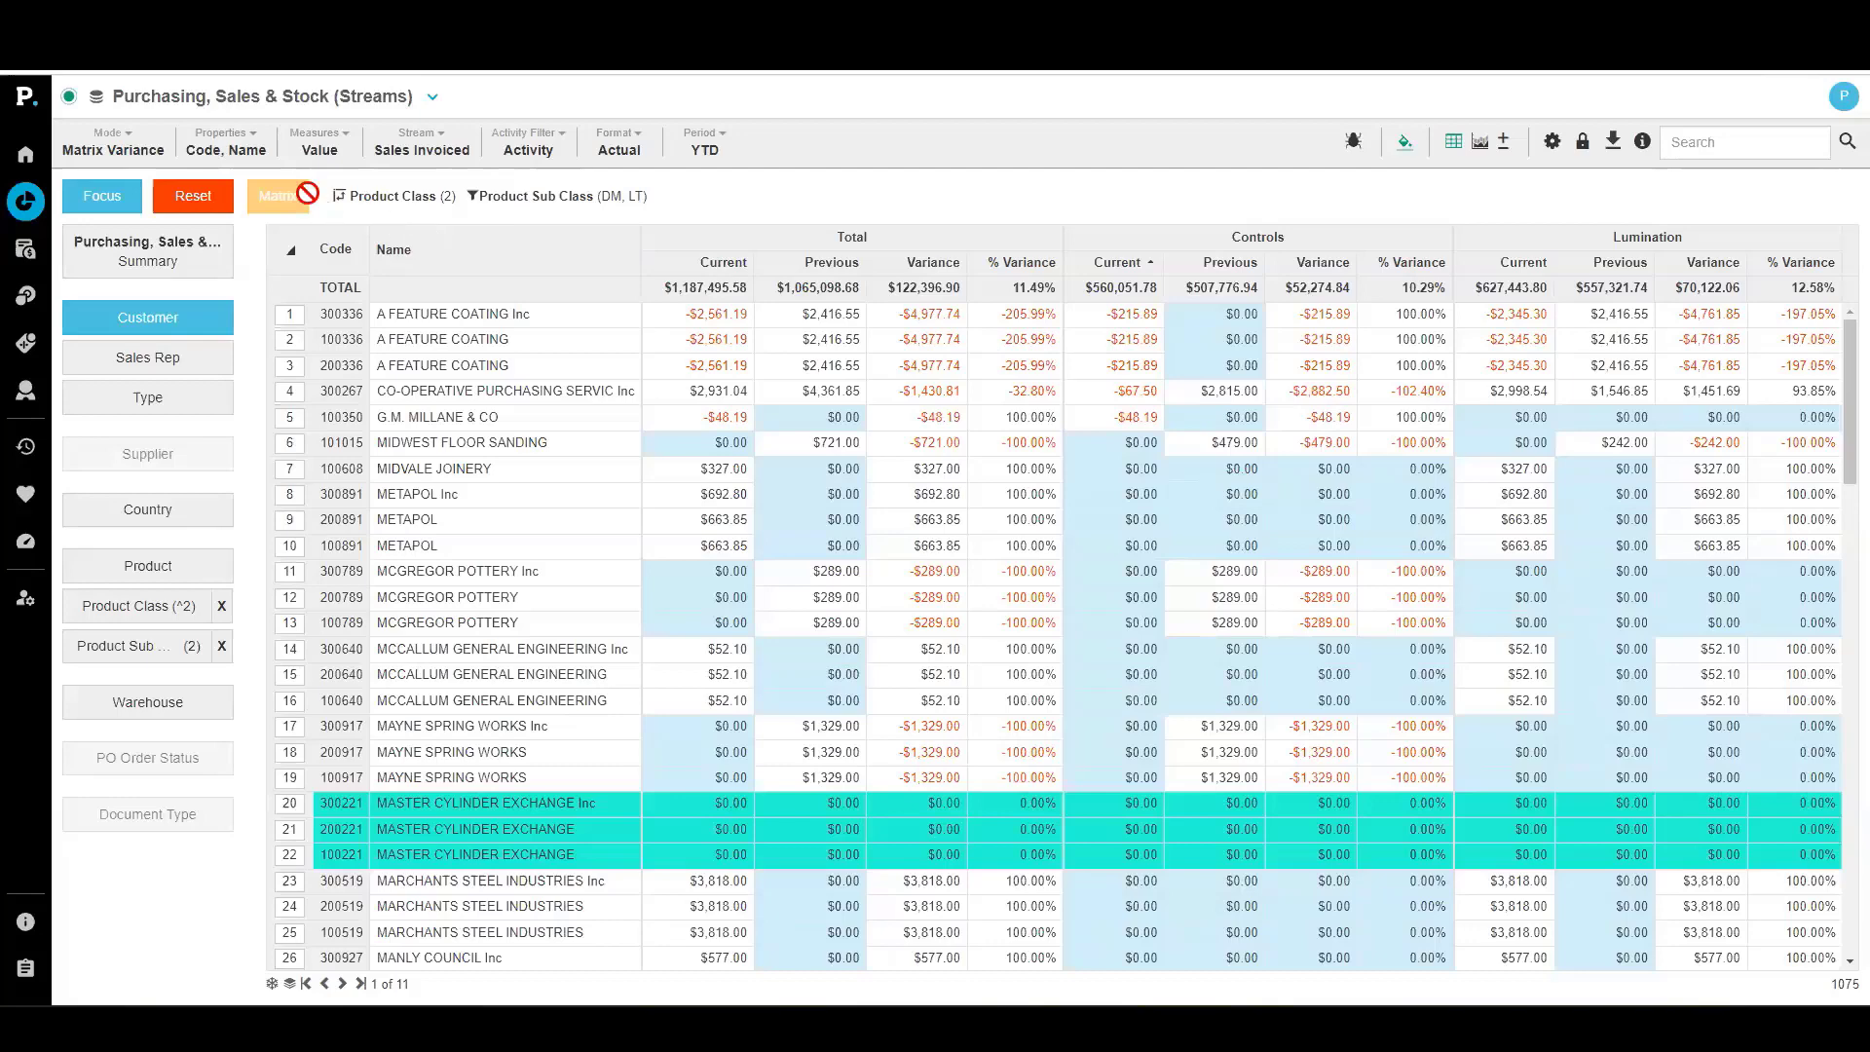
# Display each customer's Controls and Lumination sales as shares by switching to Matrix Share mode
pyautogui.click(117, 151)
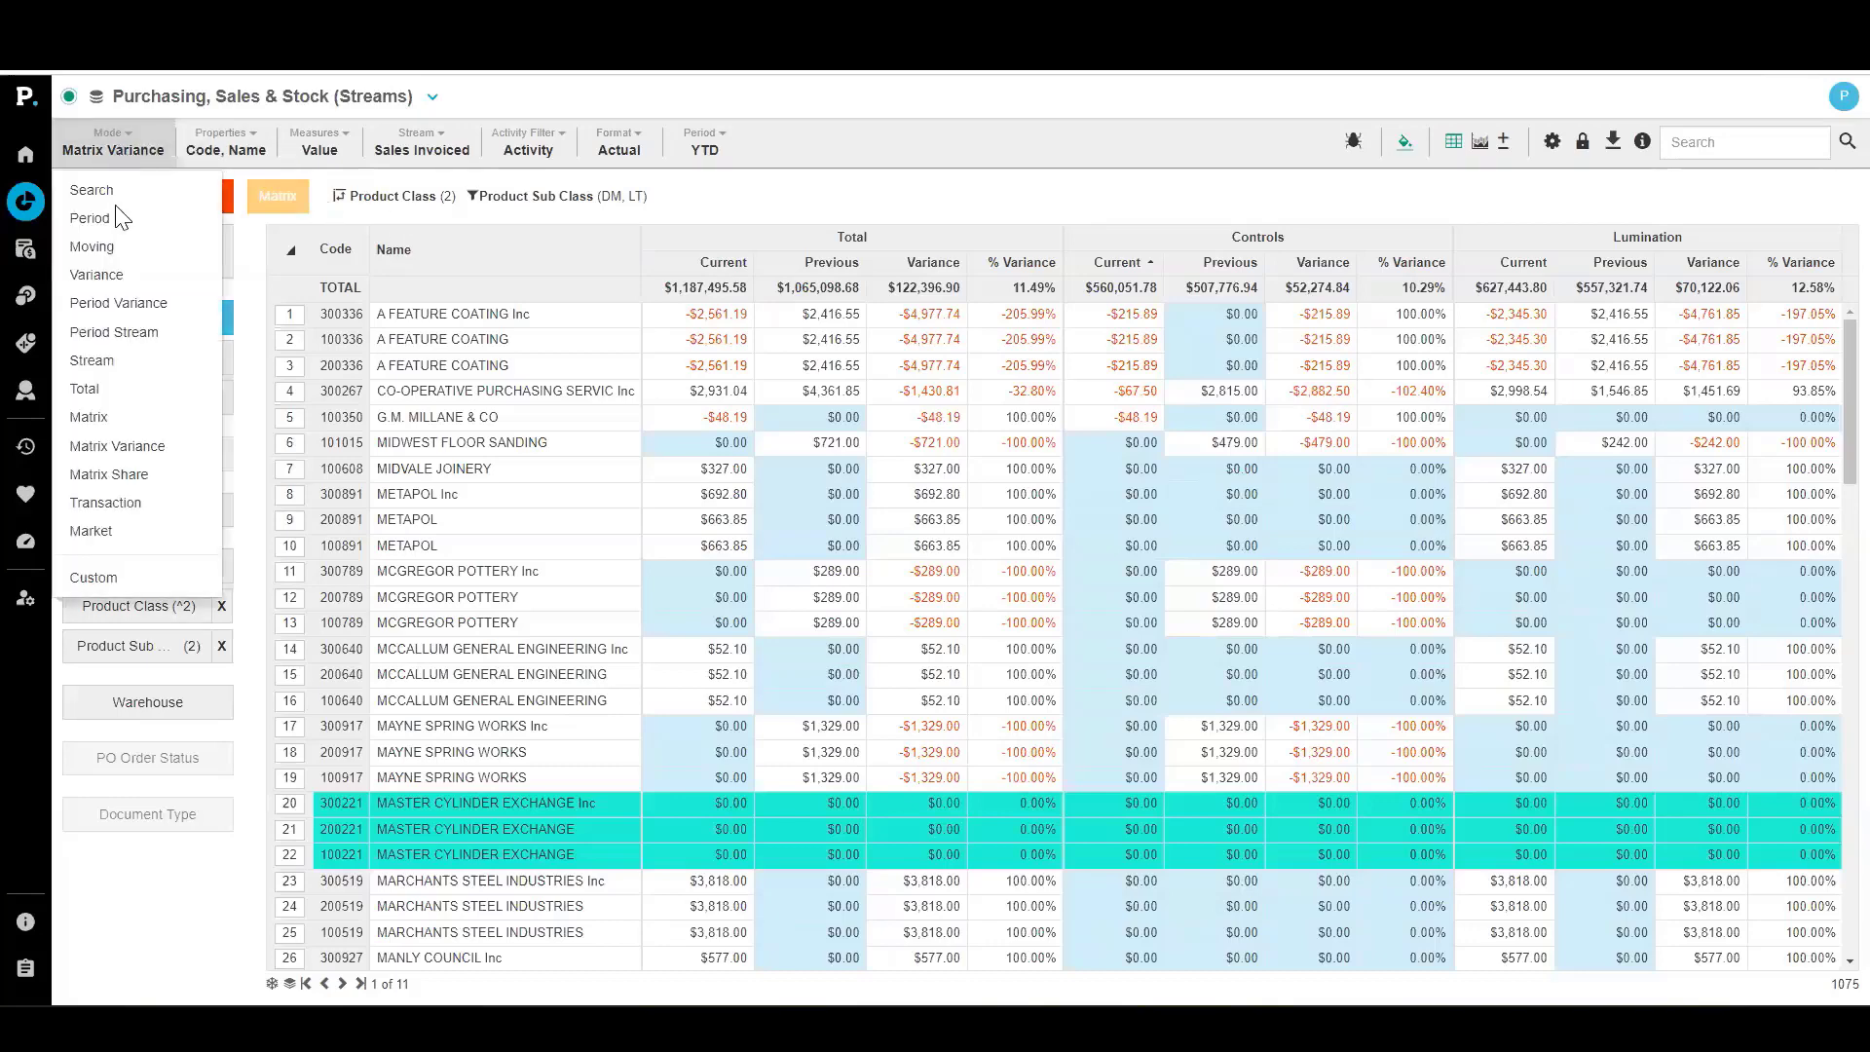
pyautogui.click(103, 475)
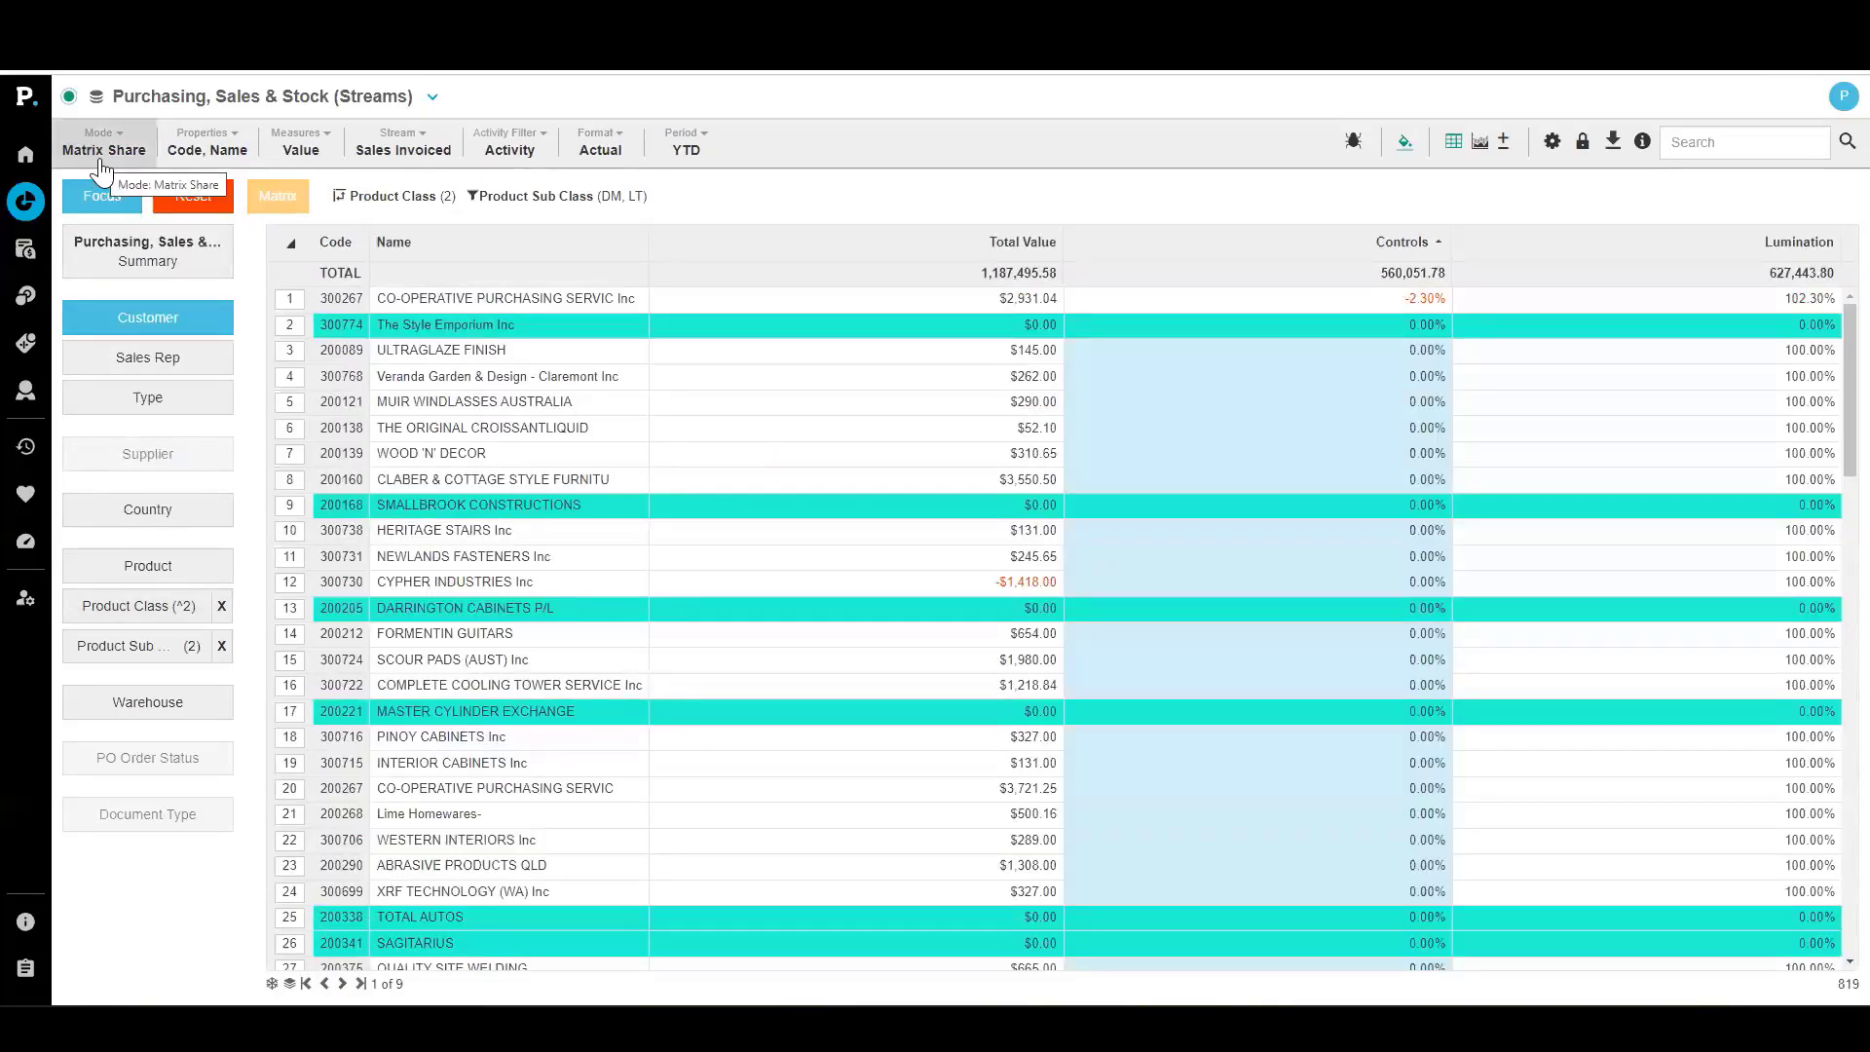
pyautogui.click(102, 151)
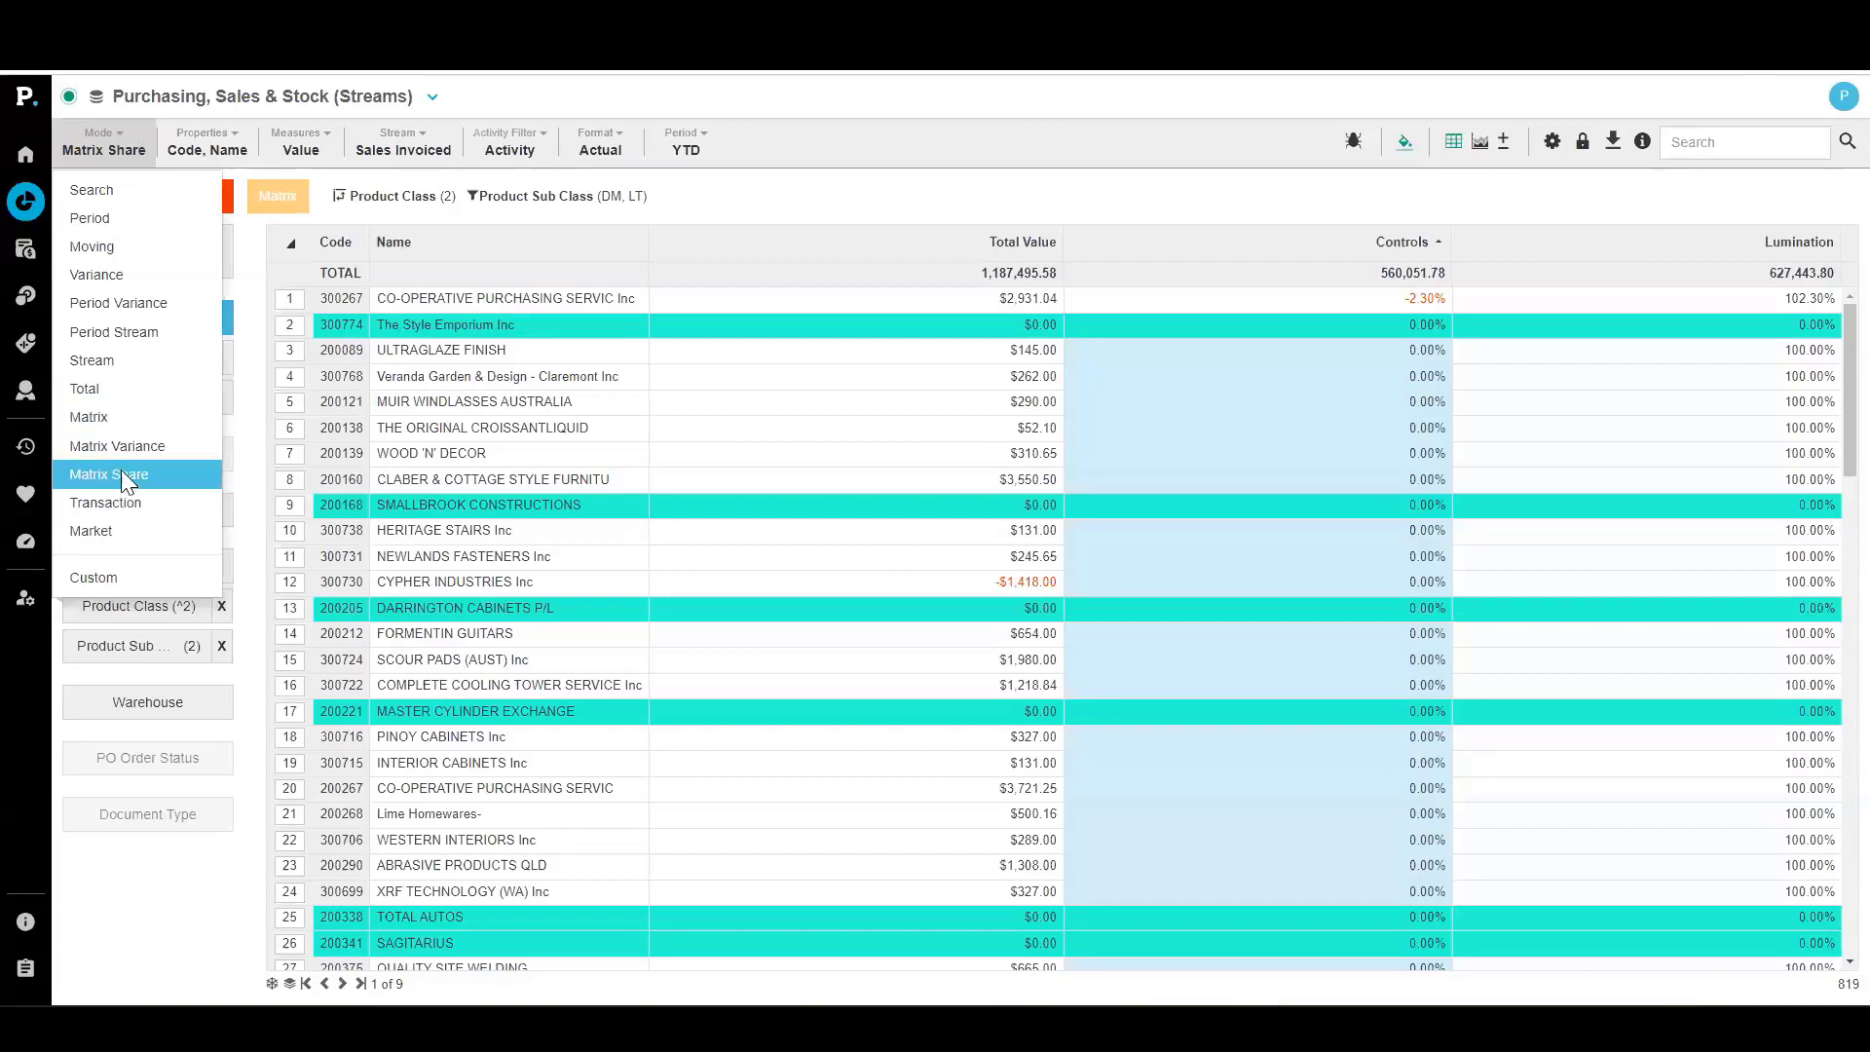
pyautogui.click(971, 196)
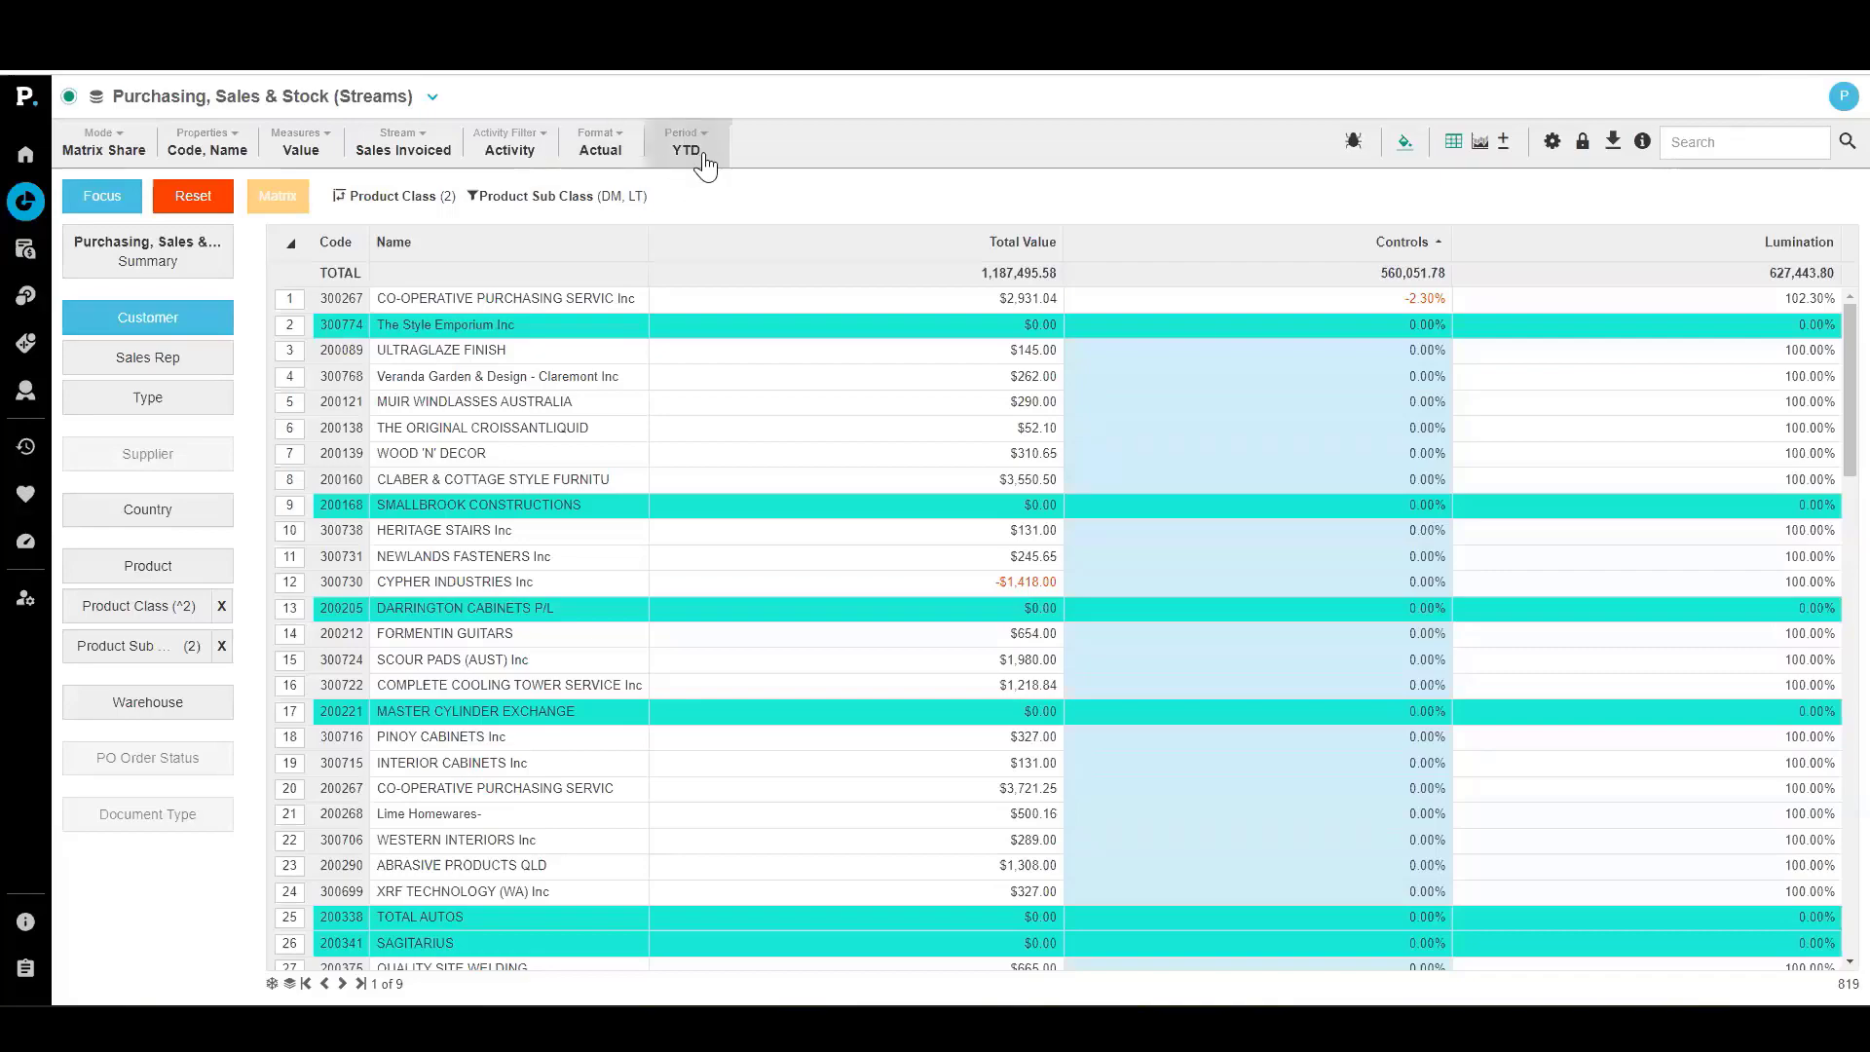
# Examine the customers' Controls shares and check the Advanced Search without adding any criteria
pyautogui.scroll(-18, 1395, 389)
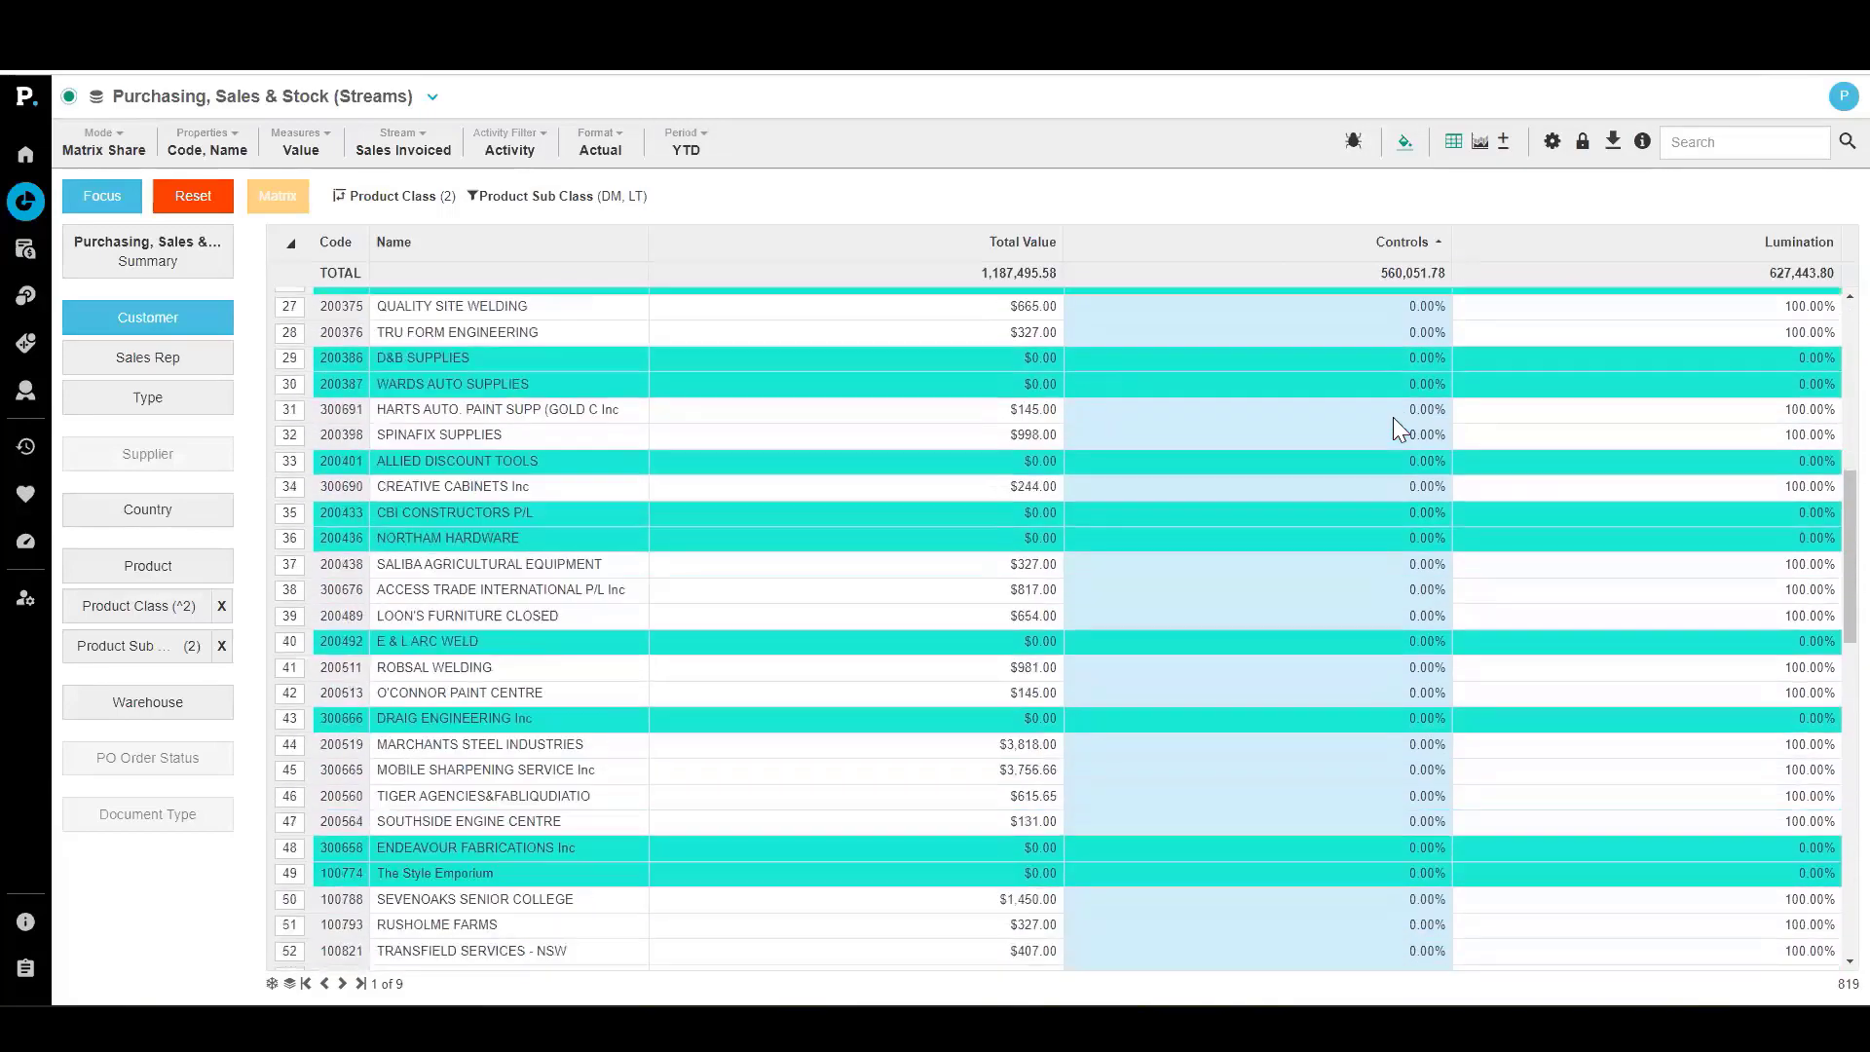
pyautogui.scroll(18, 1430, 531)
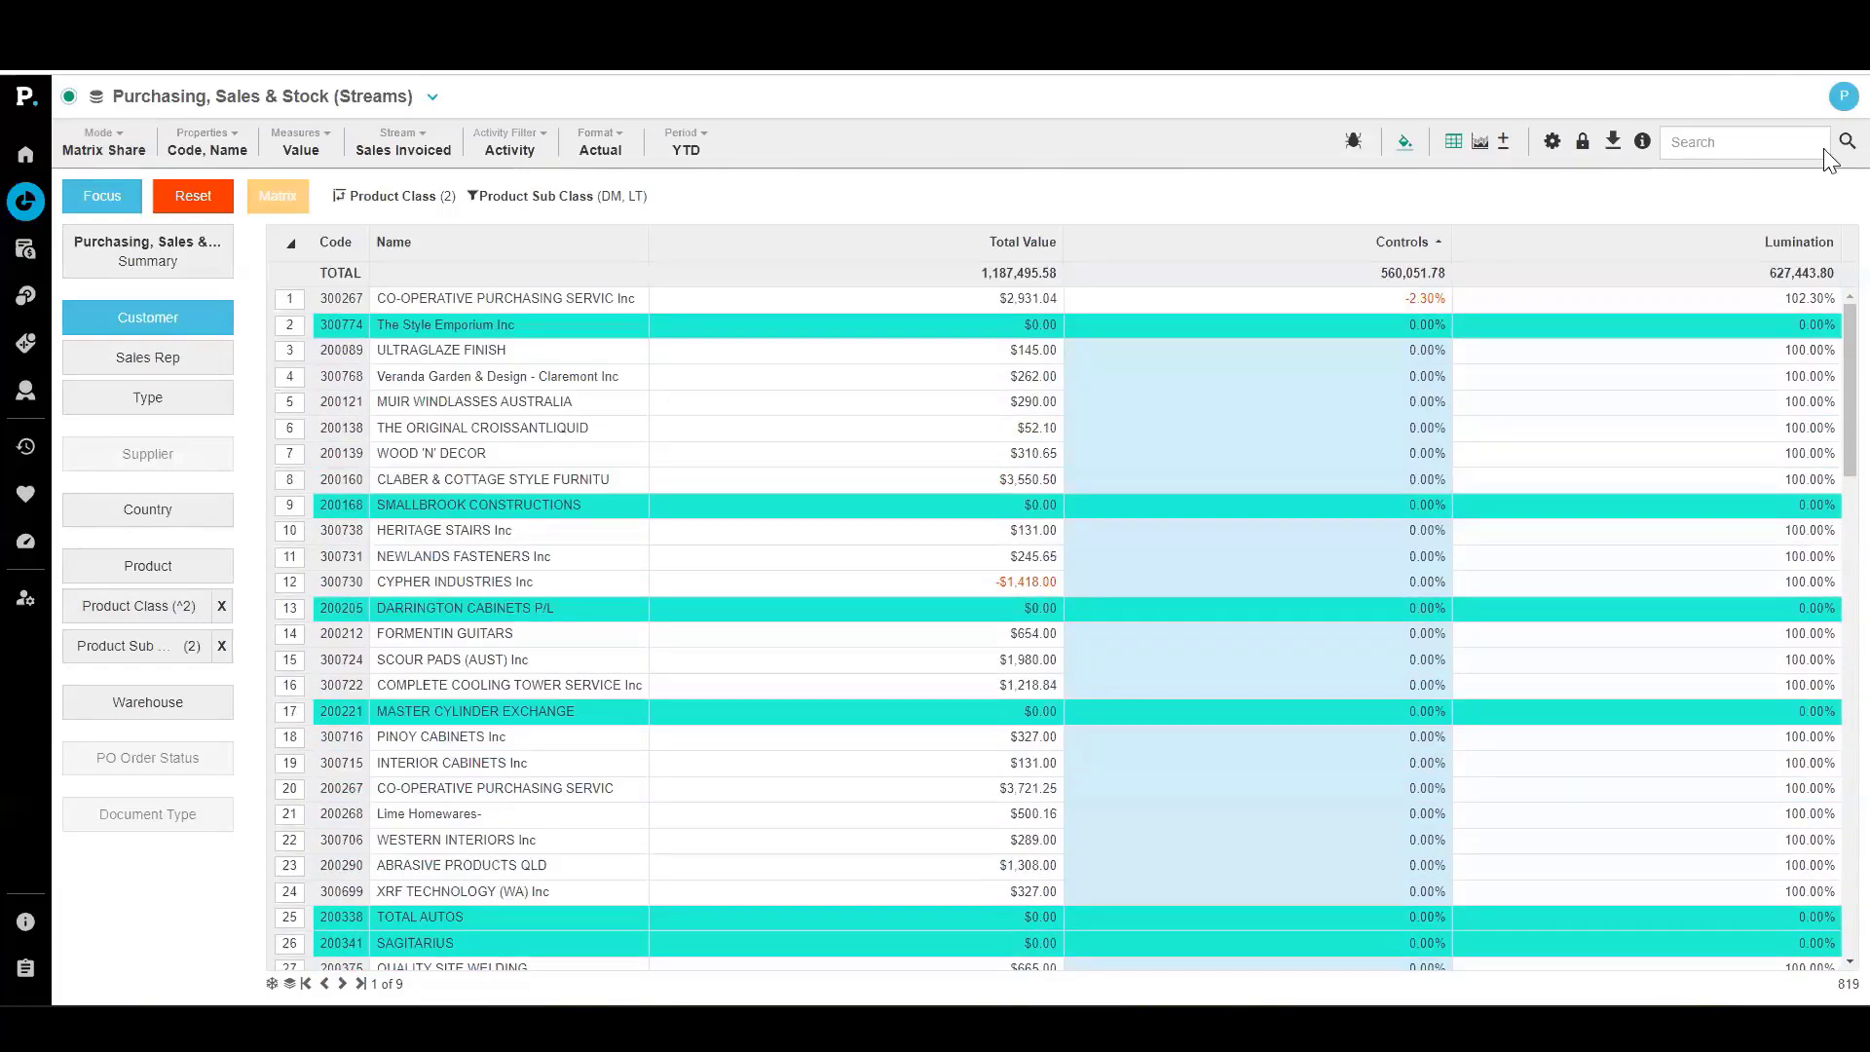
pyautogui.click(1844, 142)
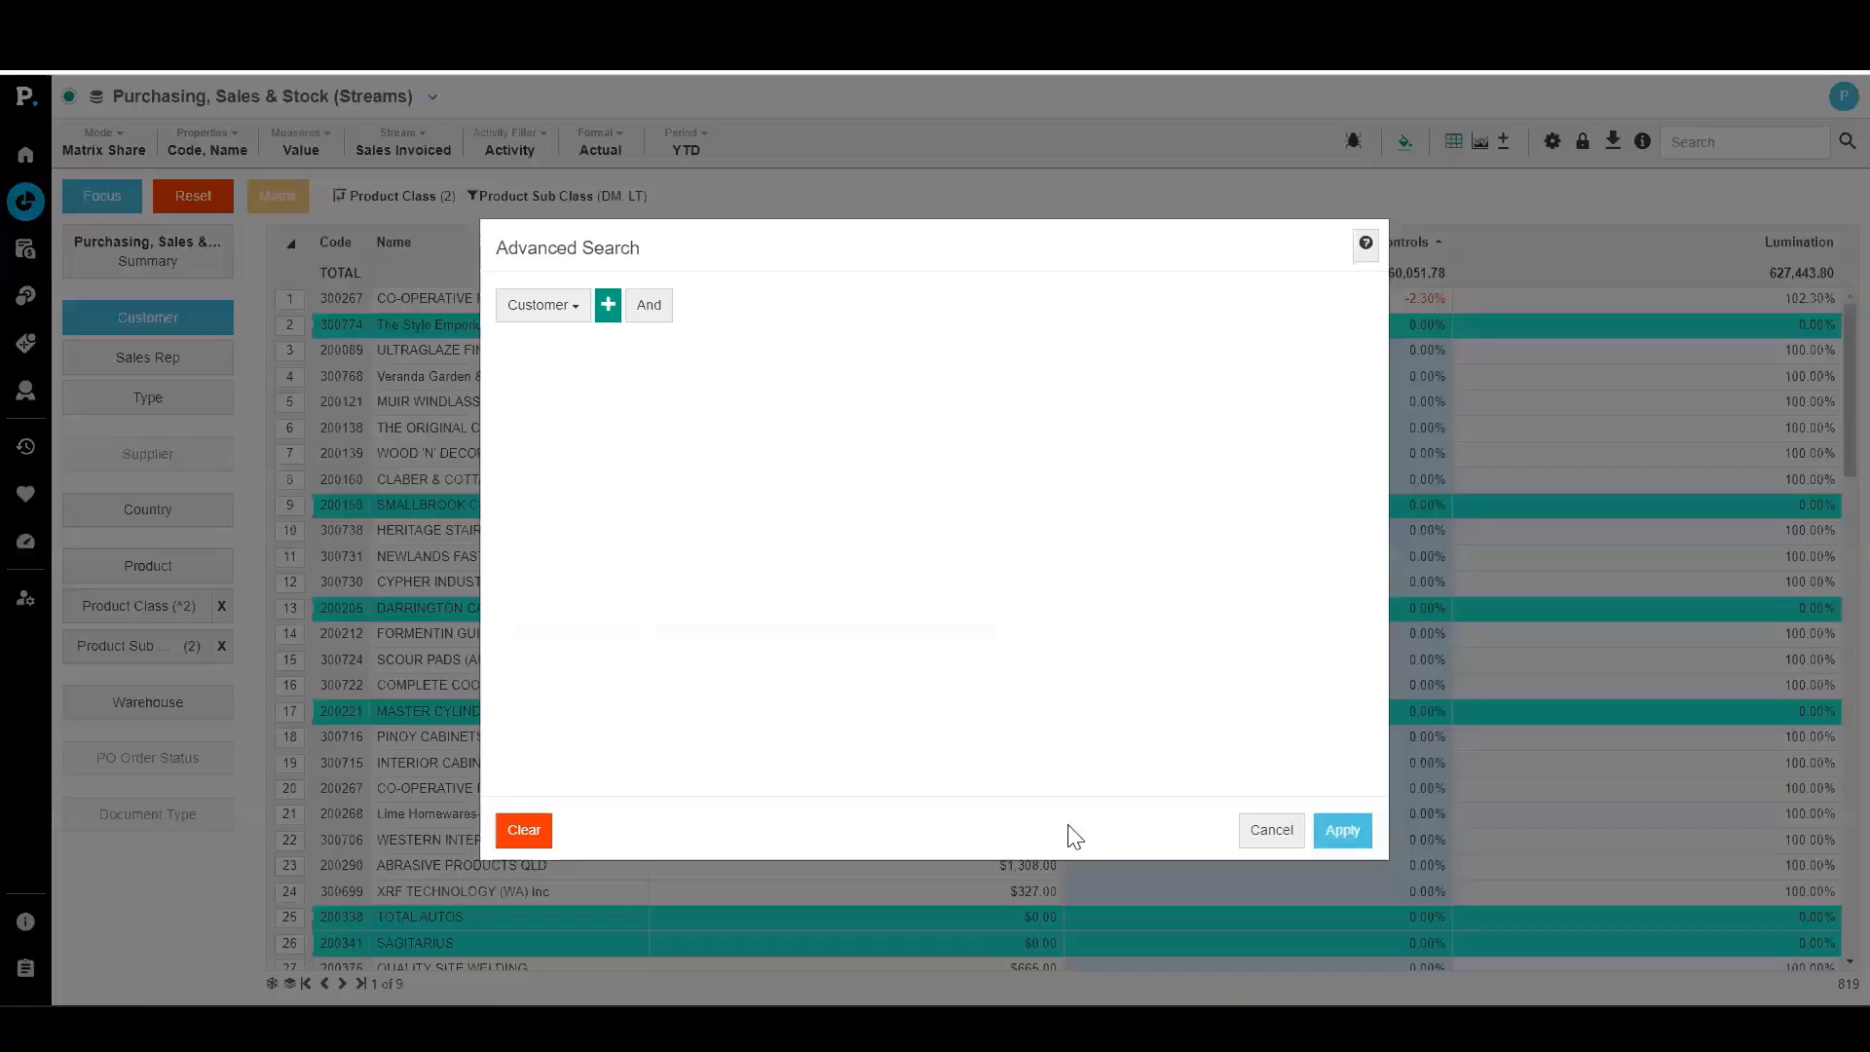
pyautogui.click(1272, 830)
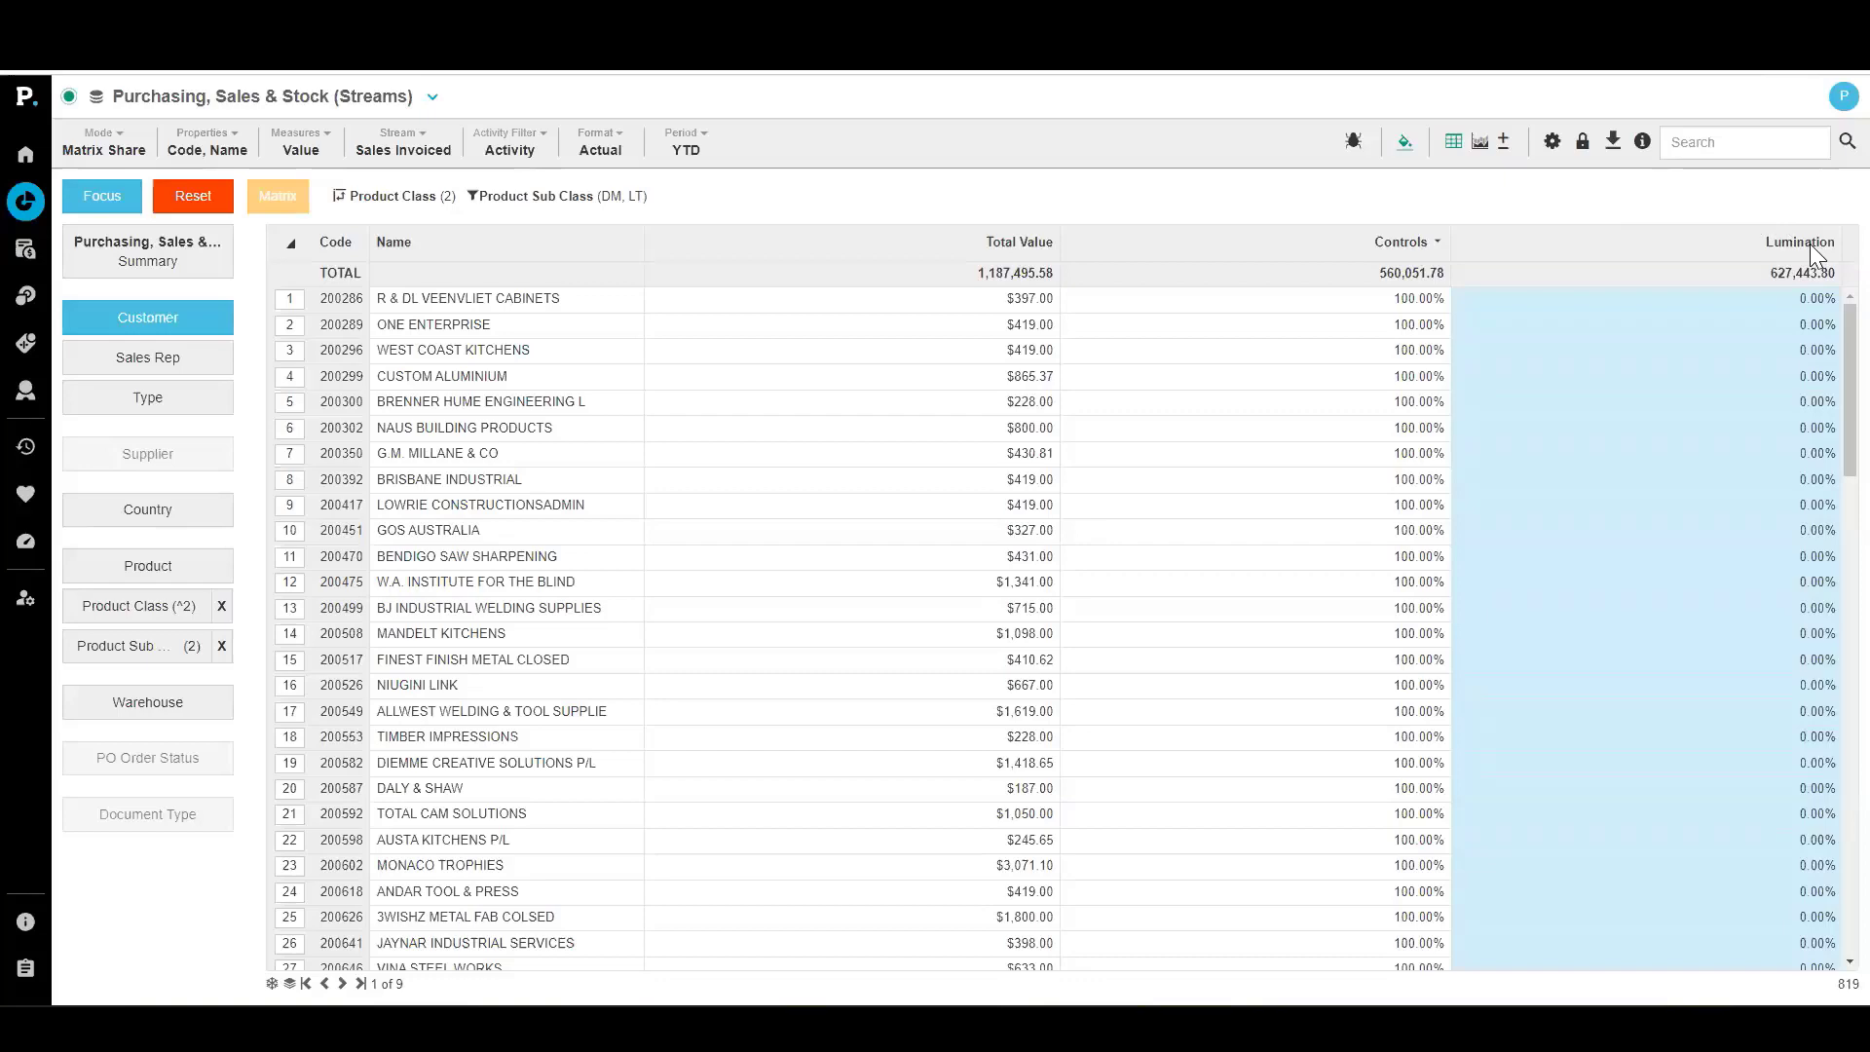
# Page through the customer list to page 4 to examine where the 100% Controls shares end
pyautogui.scroll(-20, 1293, 751)
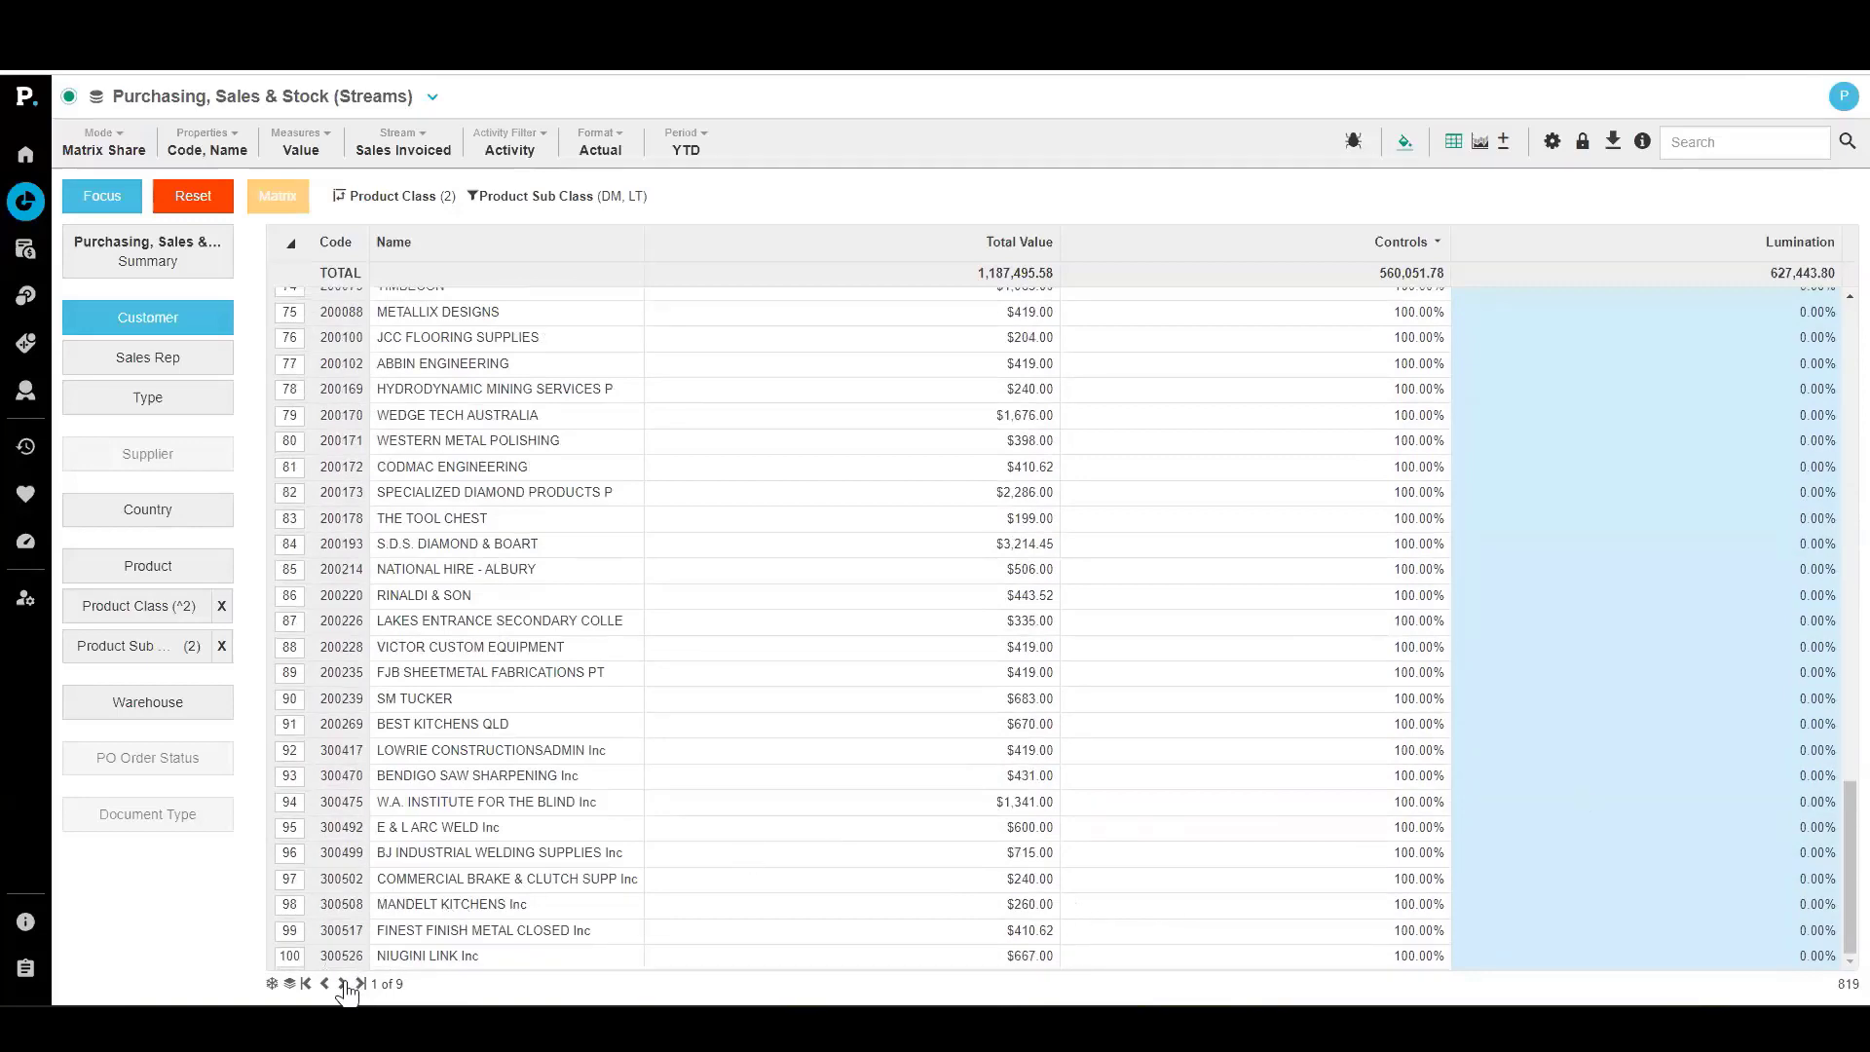
pyautogui.scroll(-14, 1188, 801)
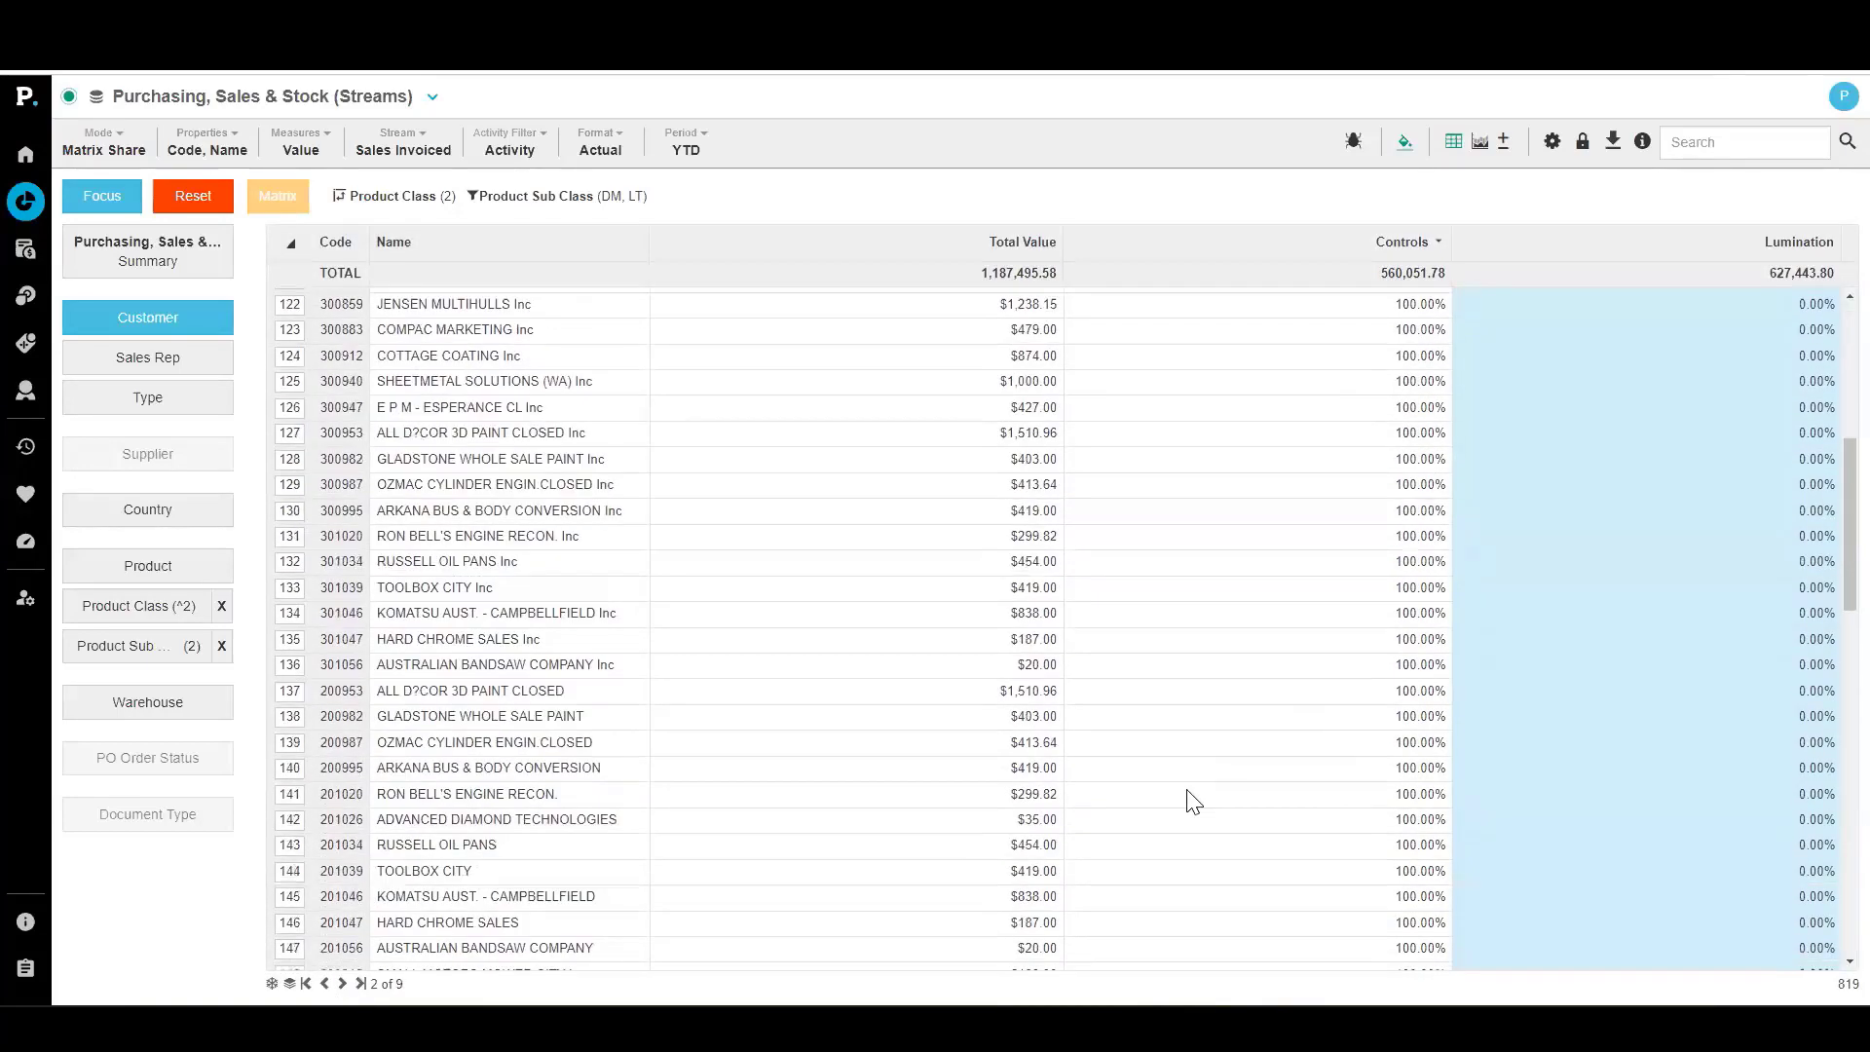
pyautogui.click(342, 984)
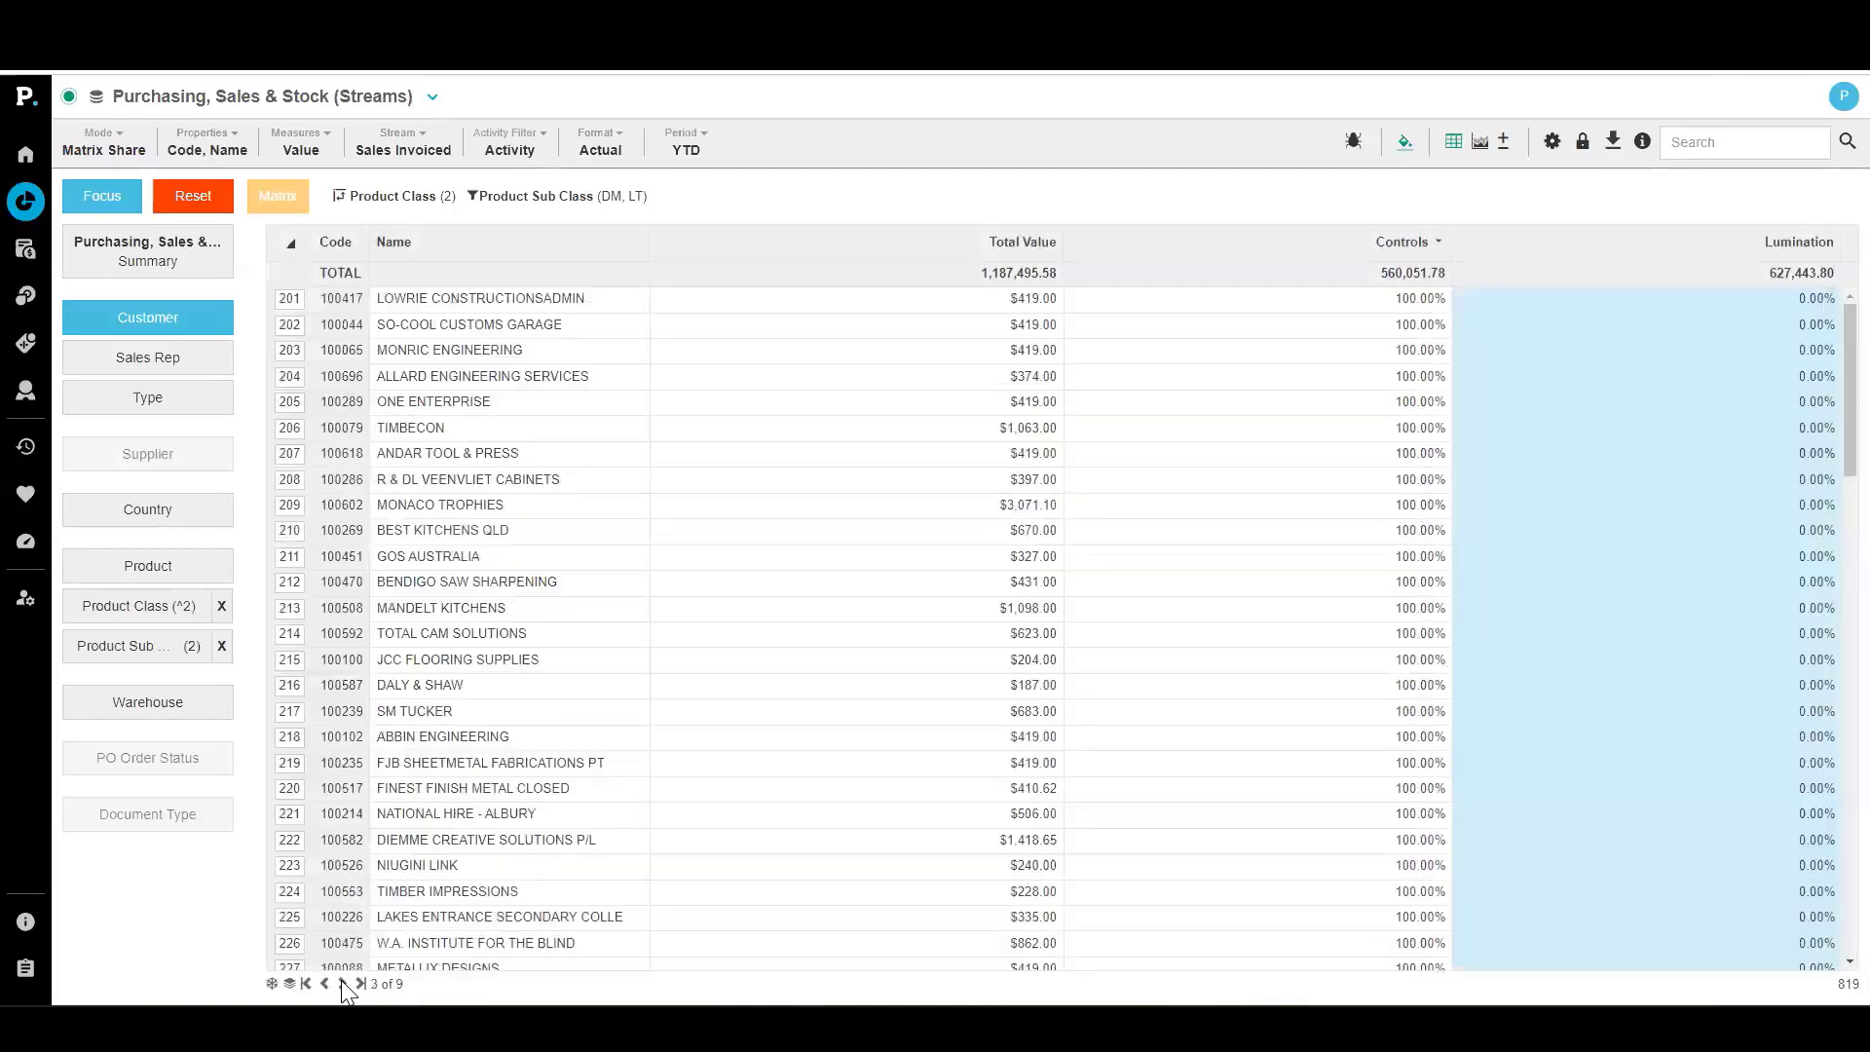
pyautogui.click(342, 983)
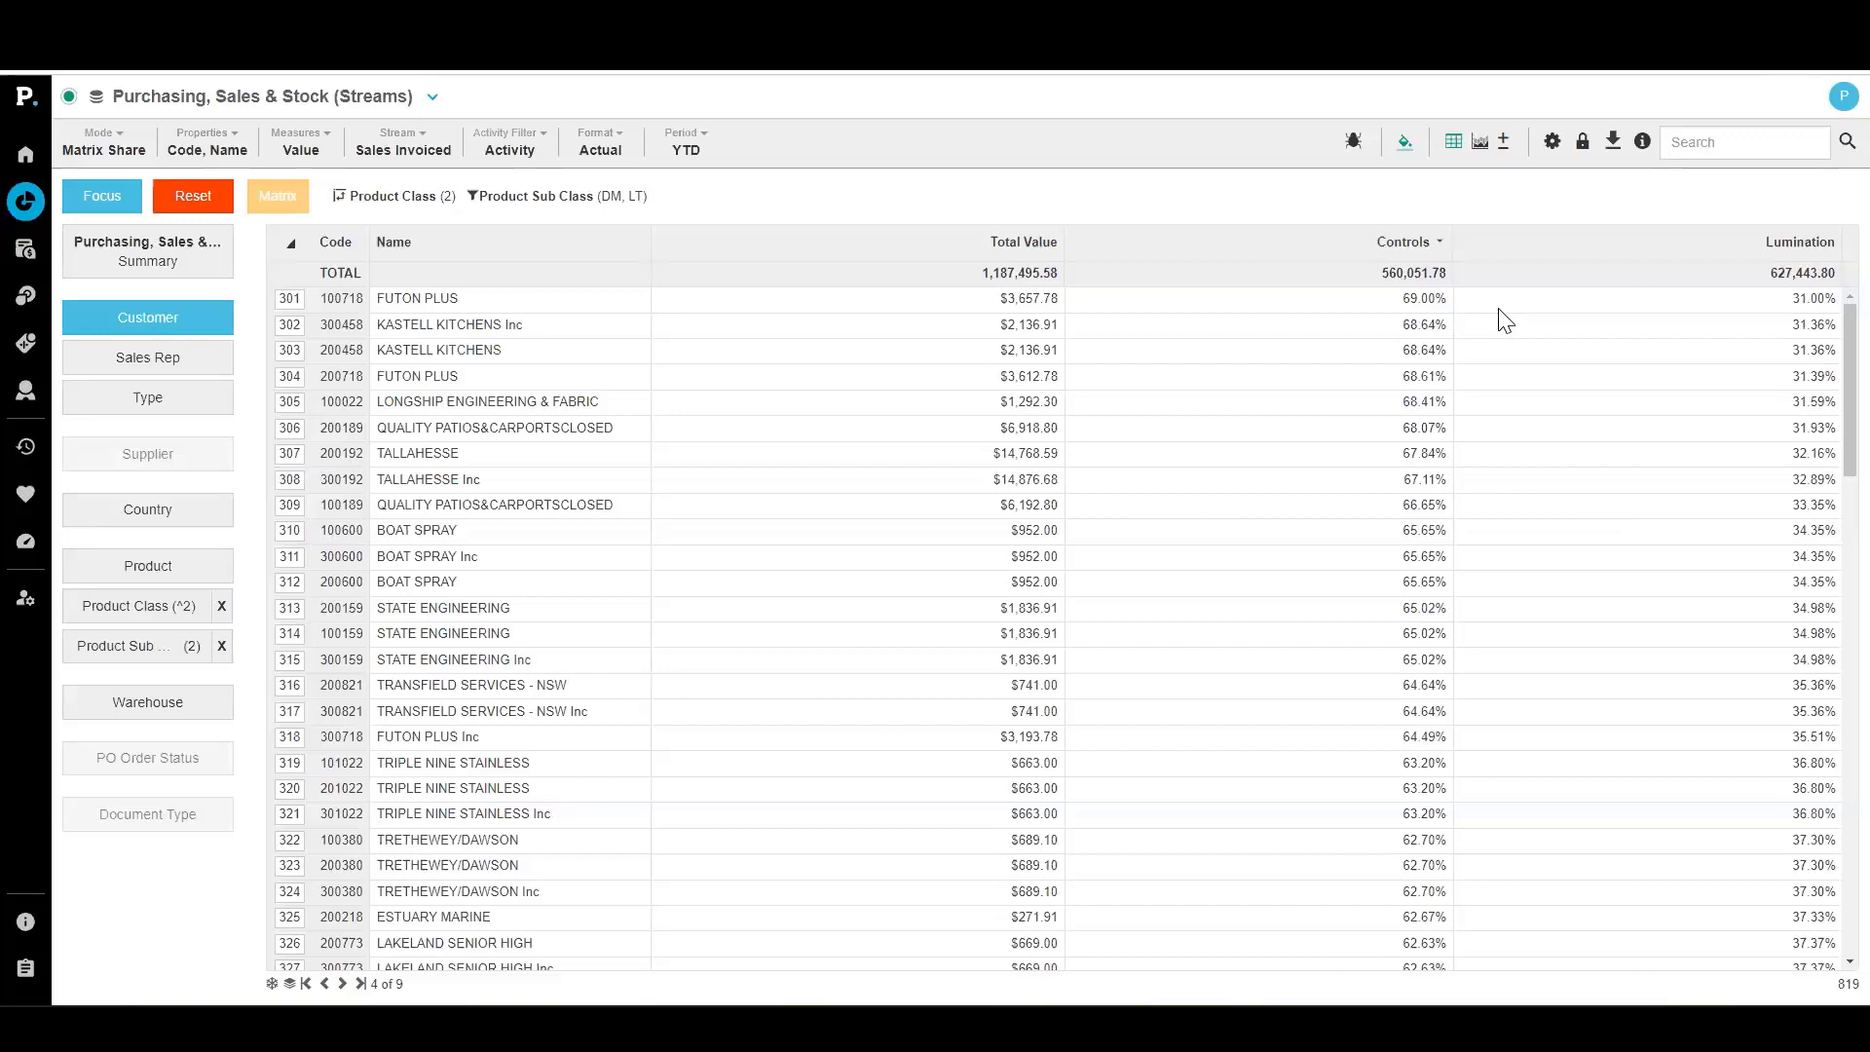
# Check which options are offered for the Controls share of a customer on page 4
pyautogui.rightClick(1431, 310)
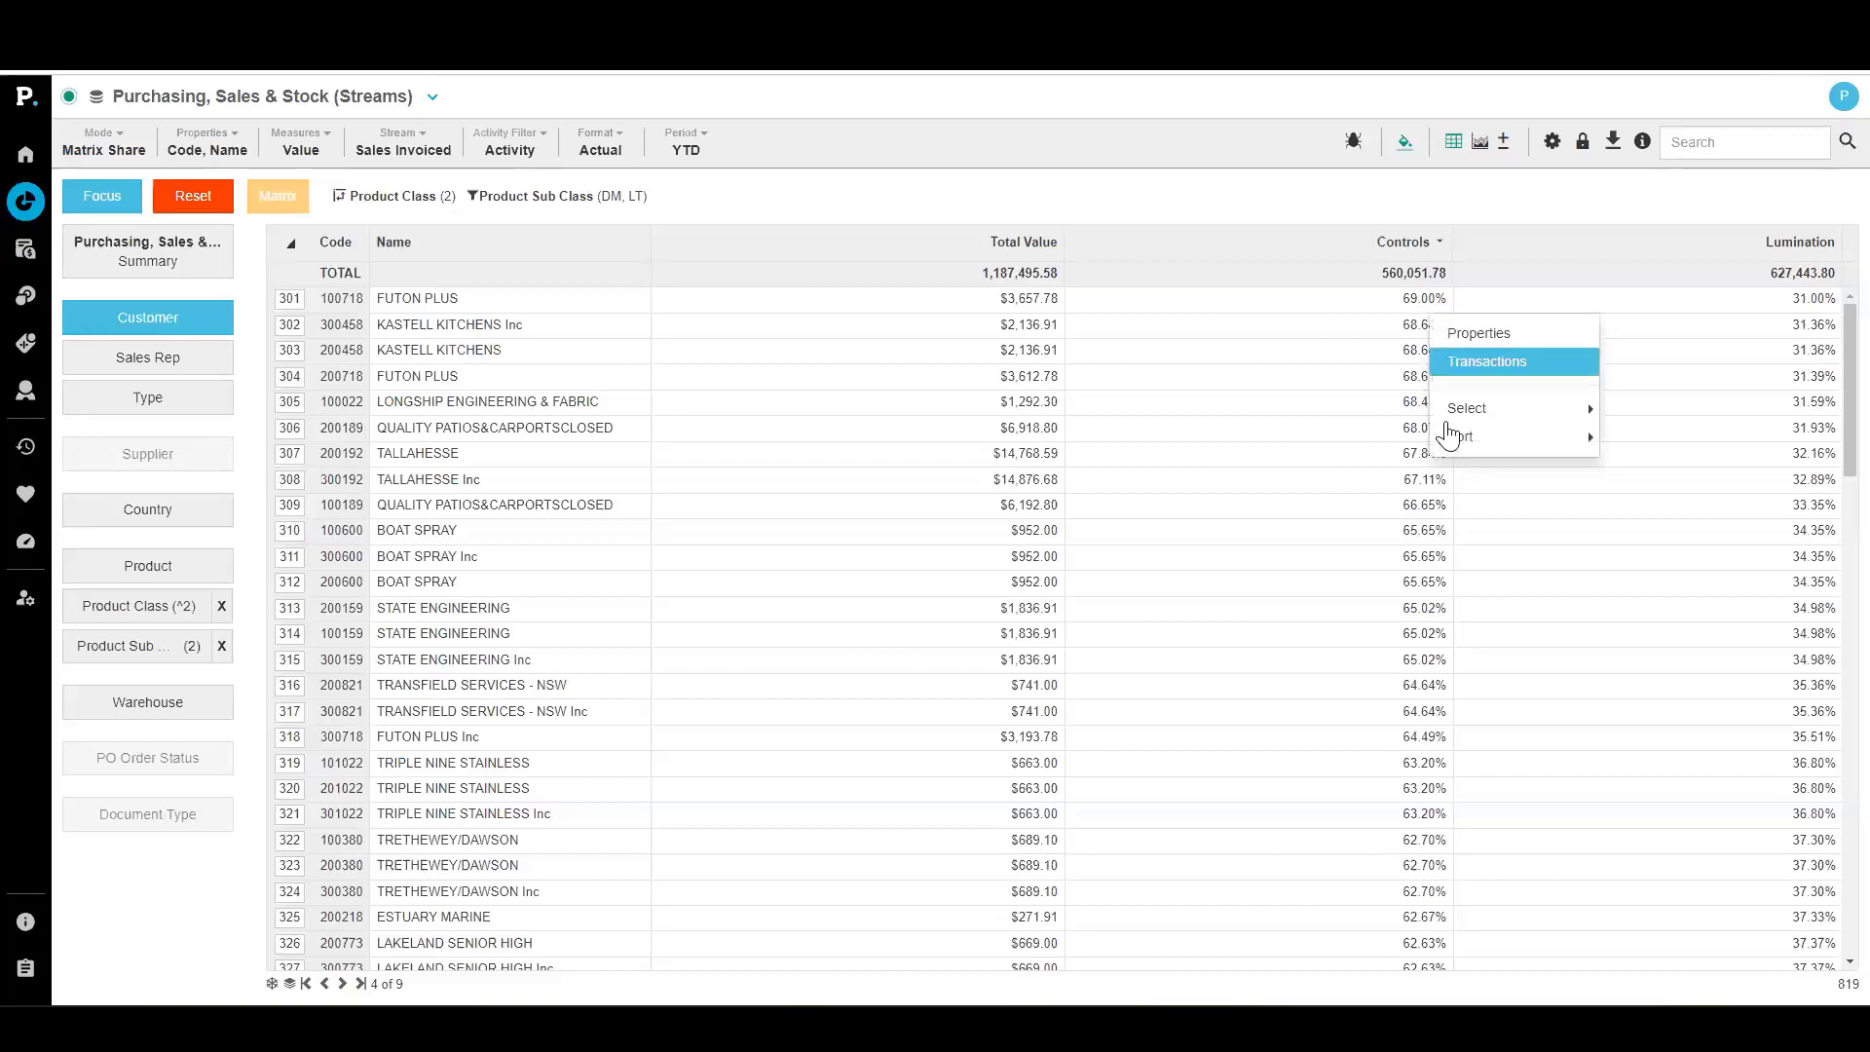
pyautogui.moveTo(1466, 408)
pyautogui.click(1519, 179)
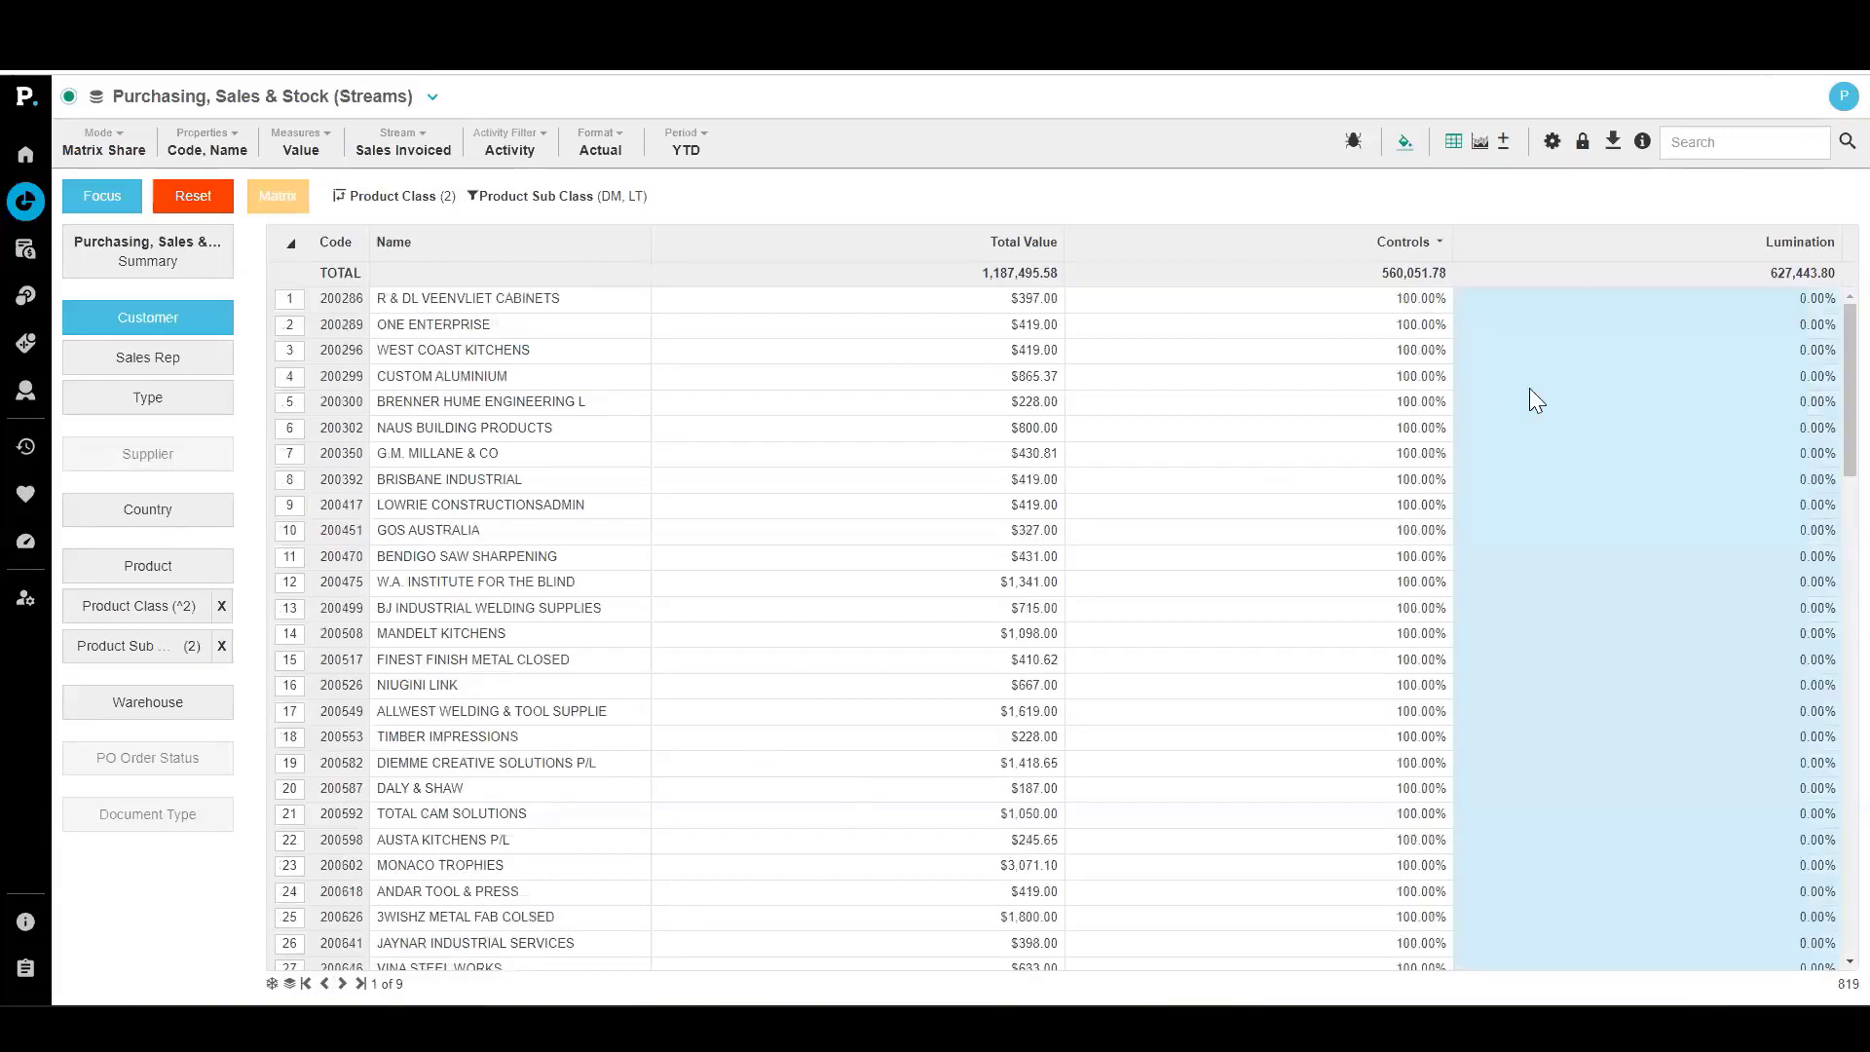
# Select customer rows 1 to 26, extend the selection through row 45, and clear it
pyautogui.moveTo(288, 301); pyautogui.dragTo(317, 941)
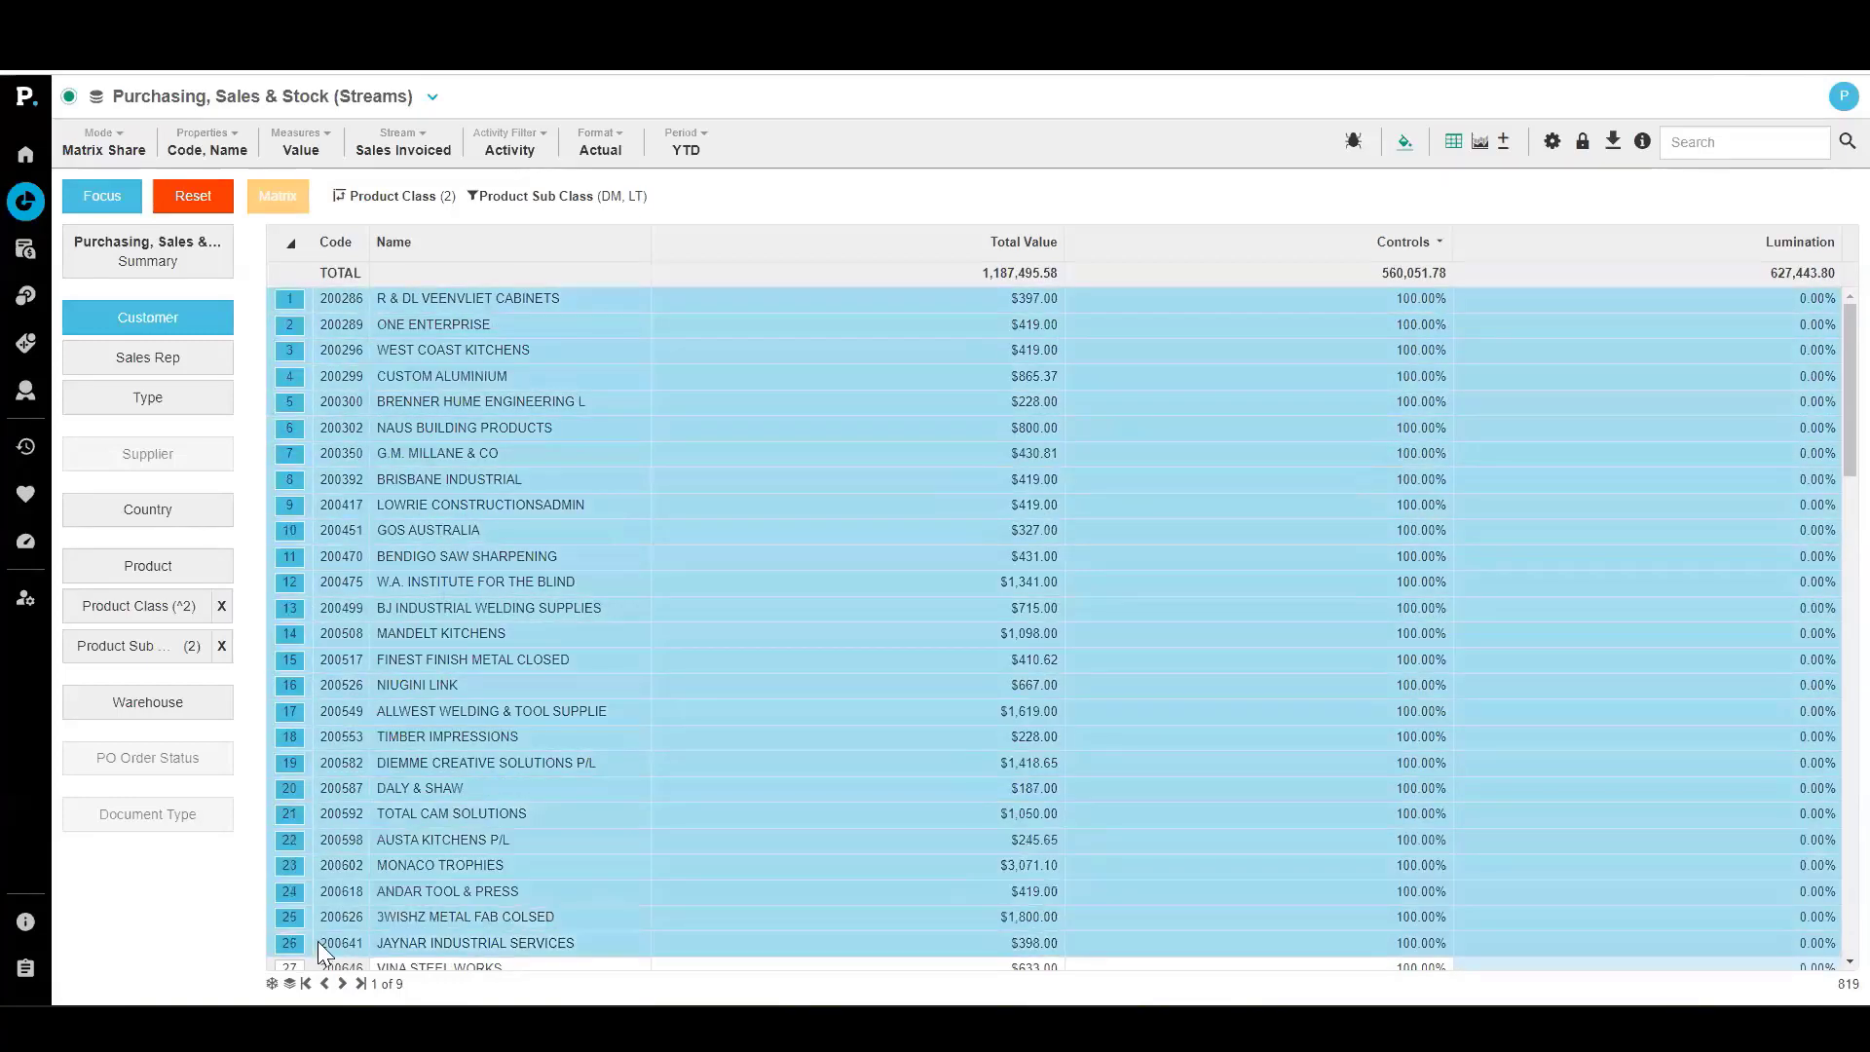
pyautogui.scroll(-5, 327, 487)
pyautogui.moveTo(291, 481); pyautogui.dragTo(325, 942)
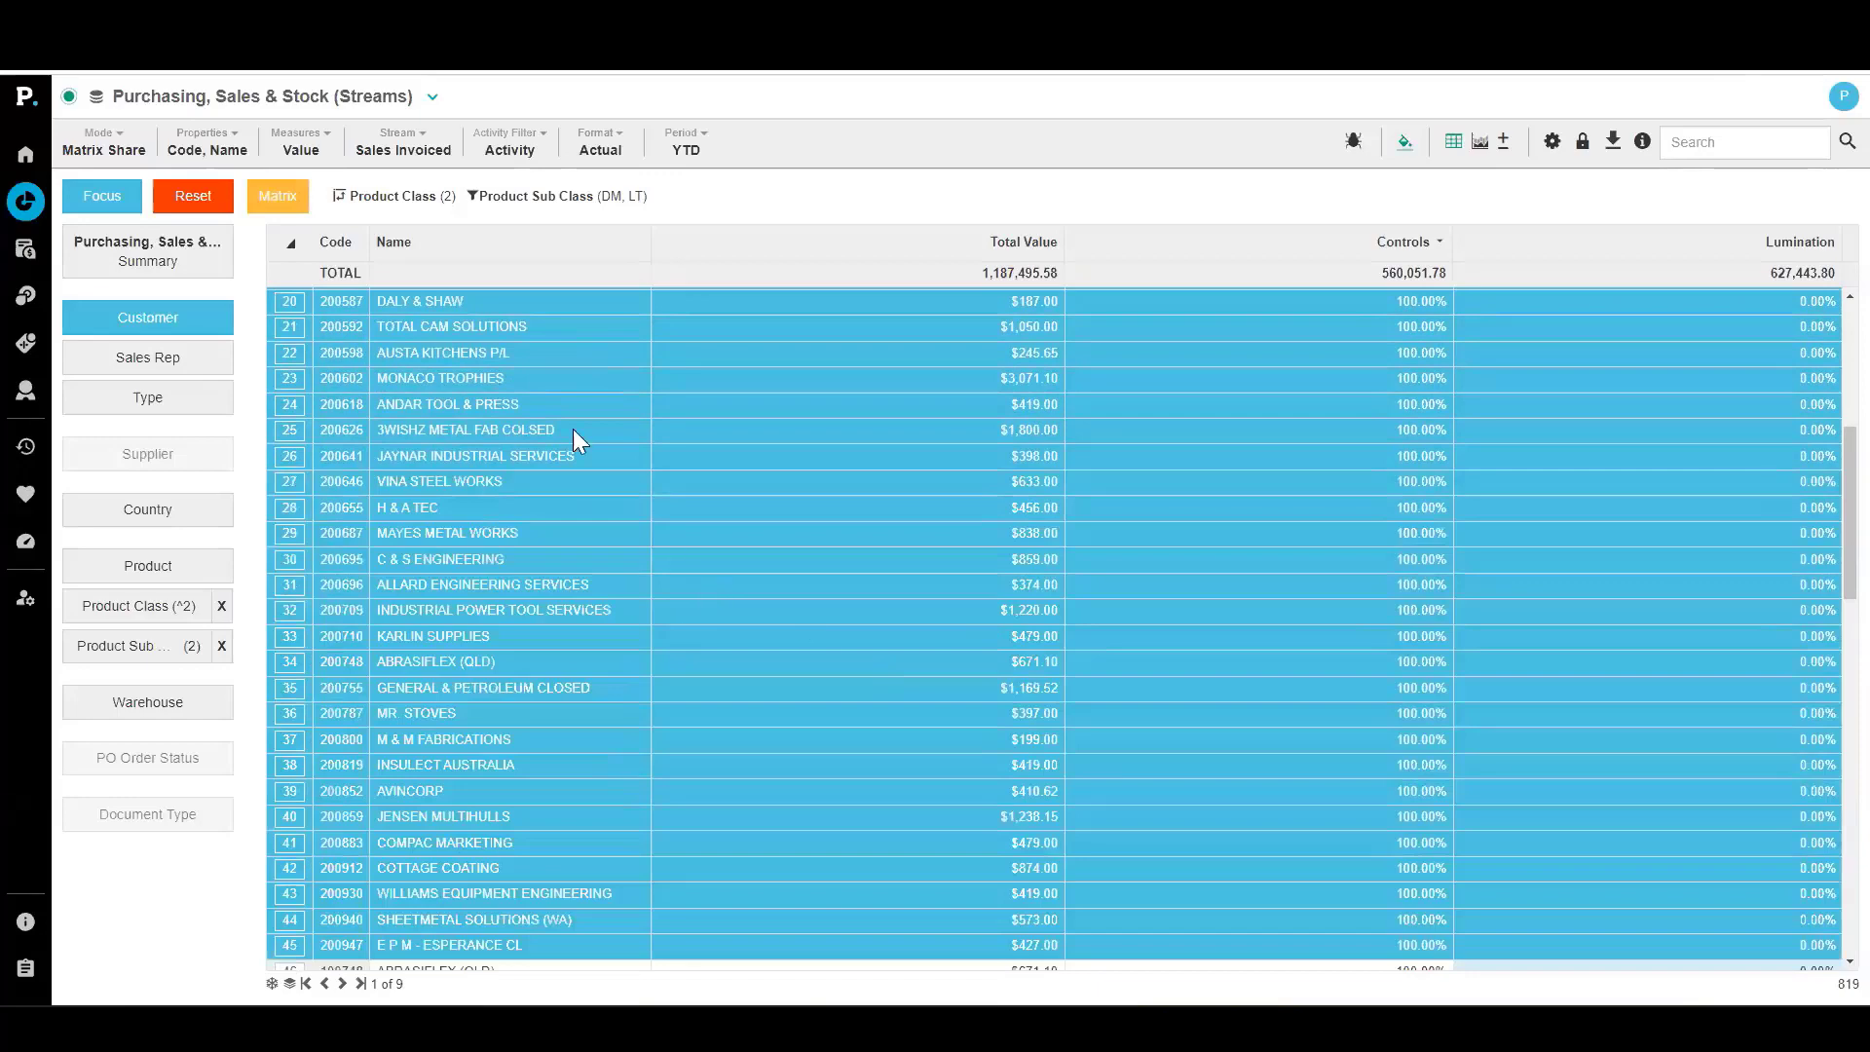
pyautogui.click(291, 245)
pyautogui.scroll(5, 1066, 543)
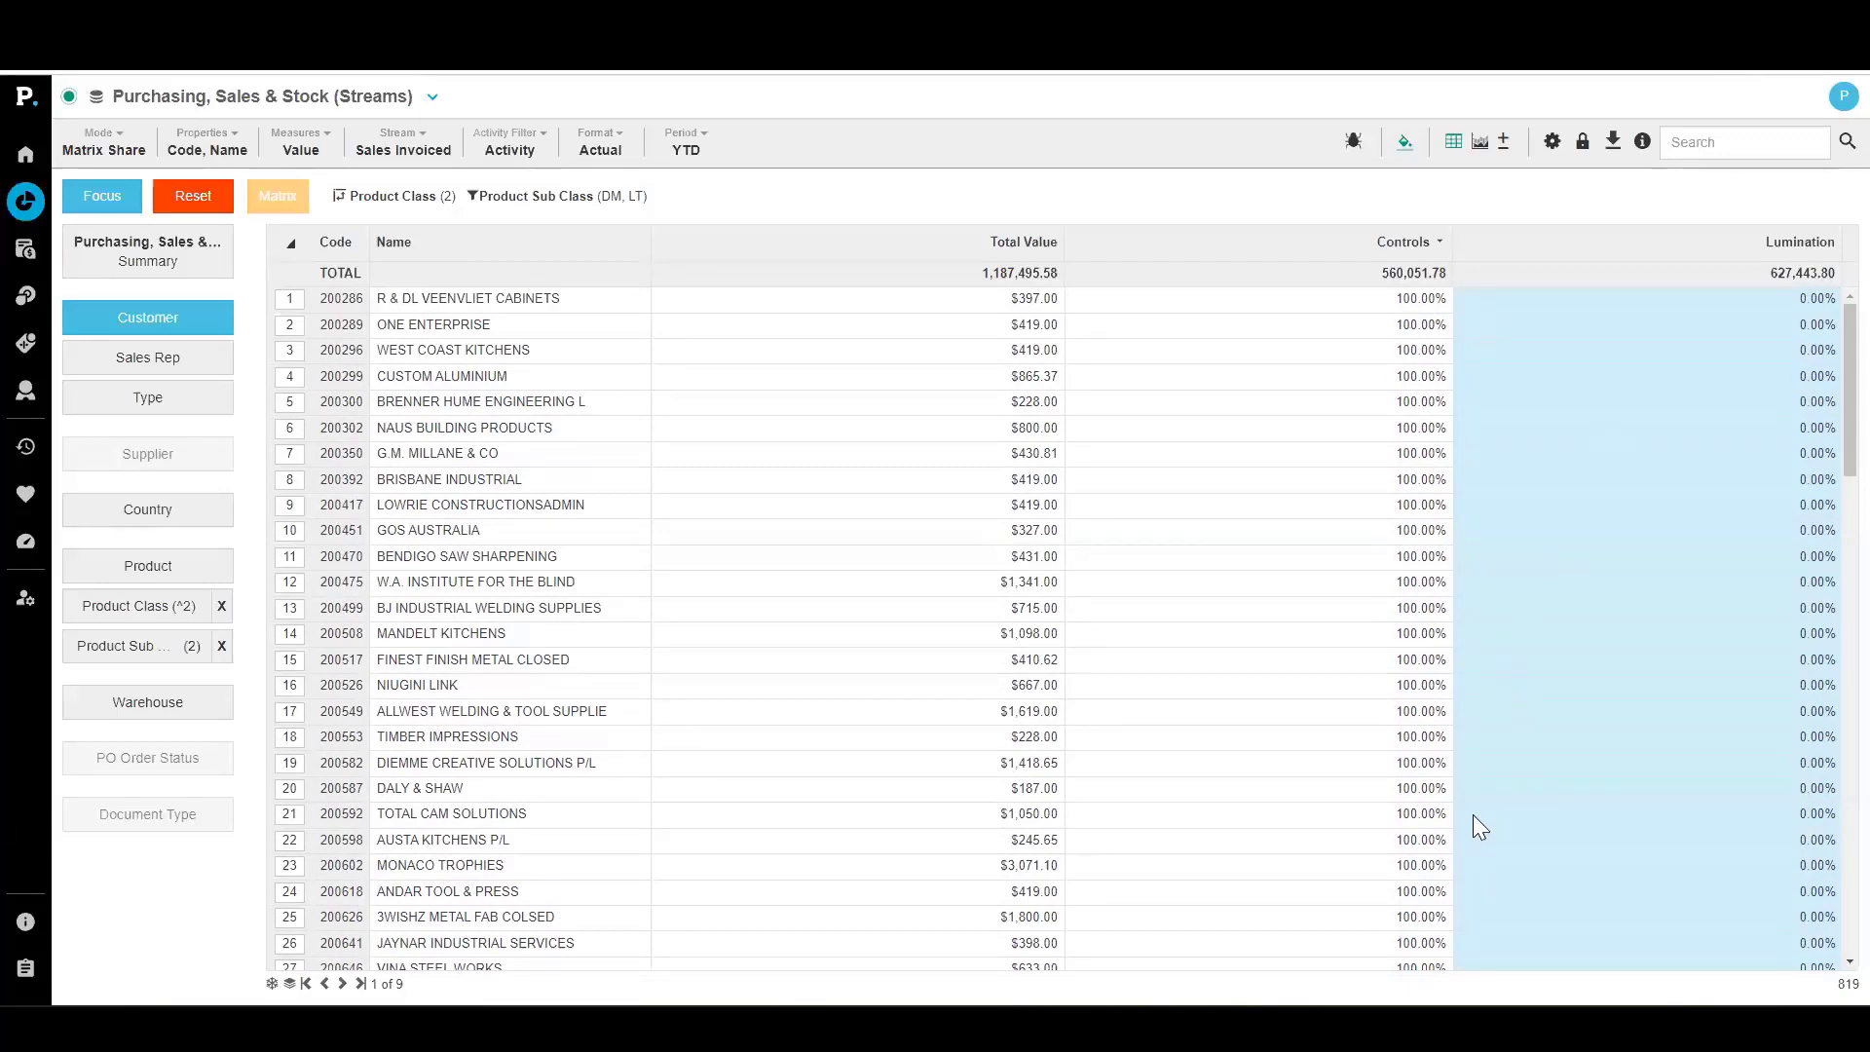
# Sort the customers by Controls share ascending and back to descending, and check the options for a 100% share
pyautogui.click(1417, 245)
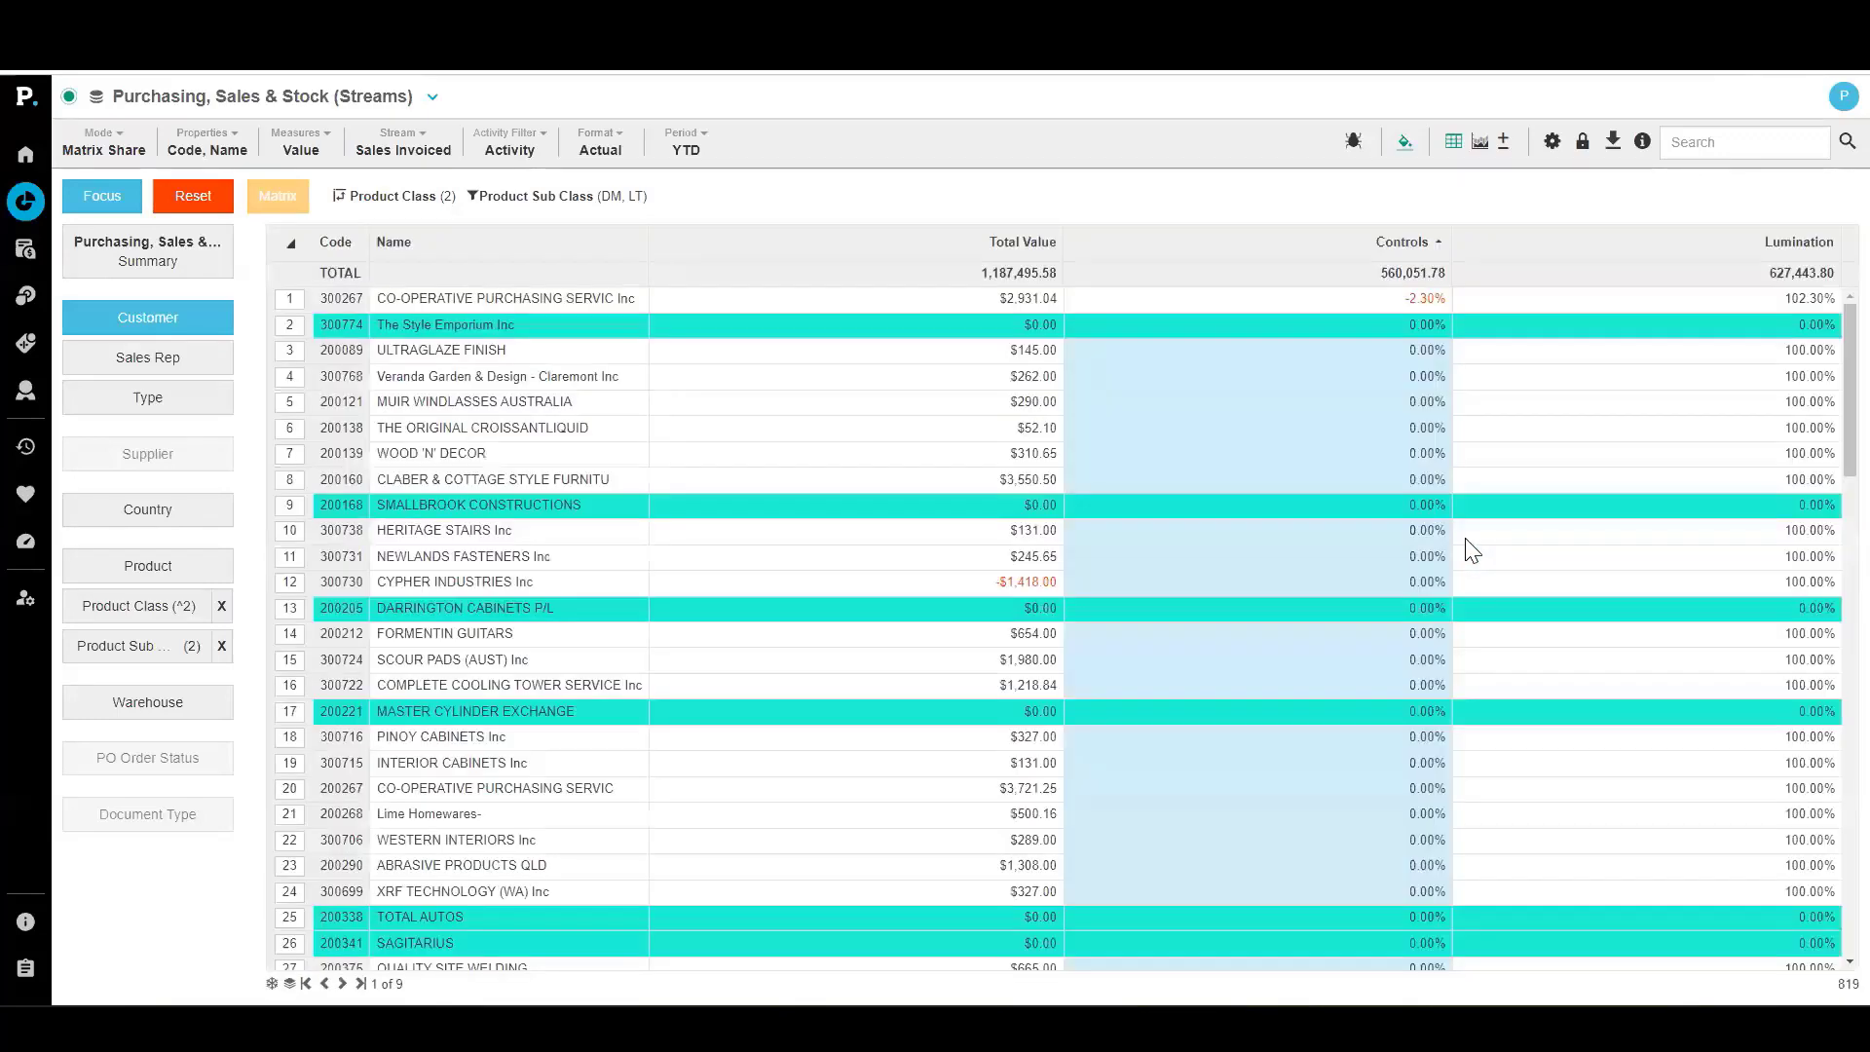
pyautogui.click(1414, 242)
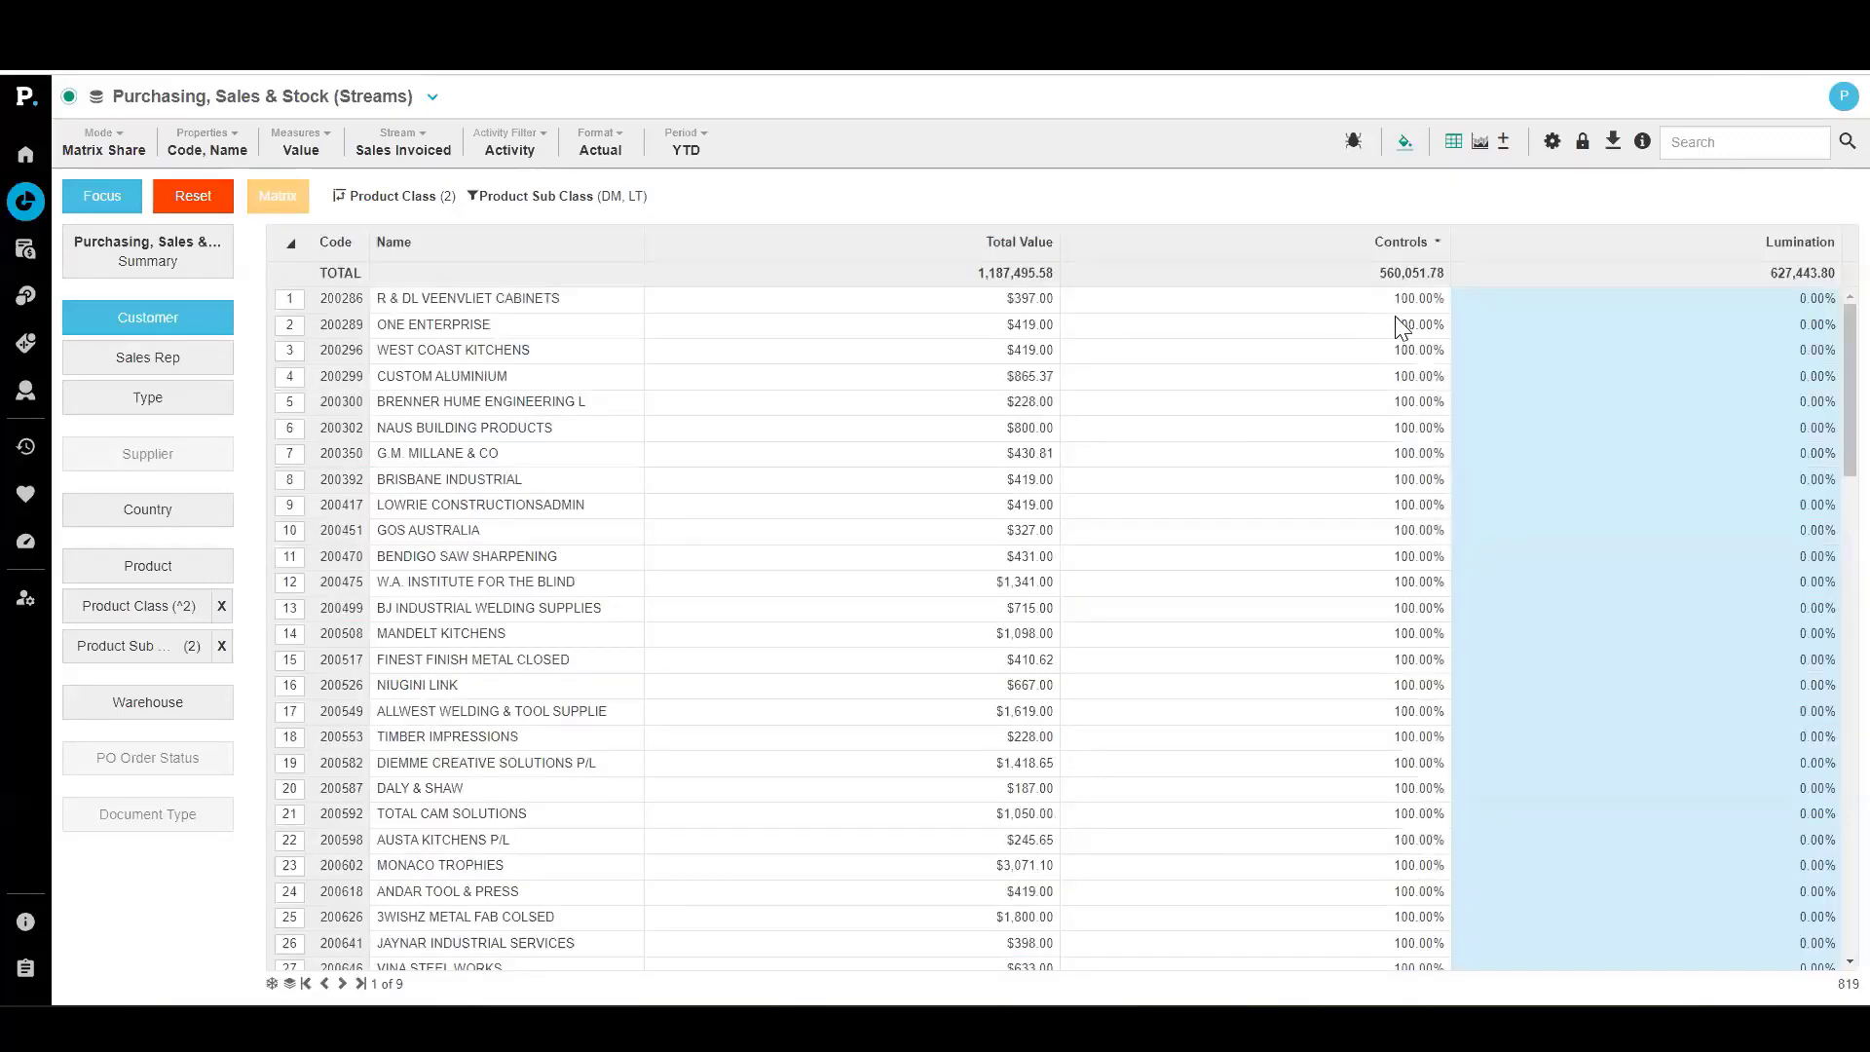
pyautogui.rightClick(1402, 331)
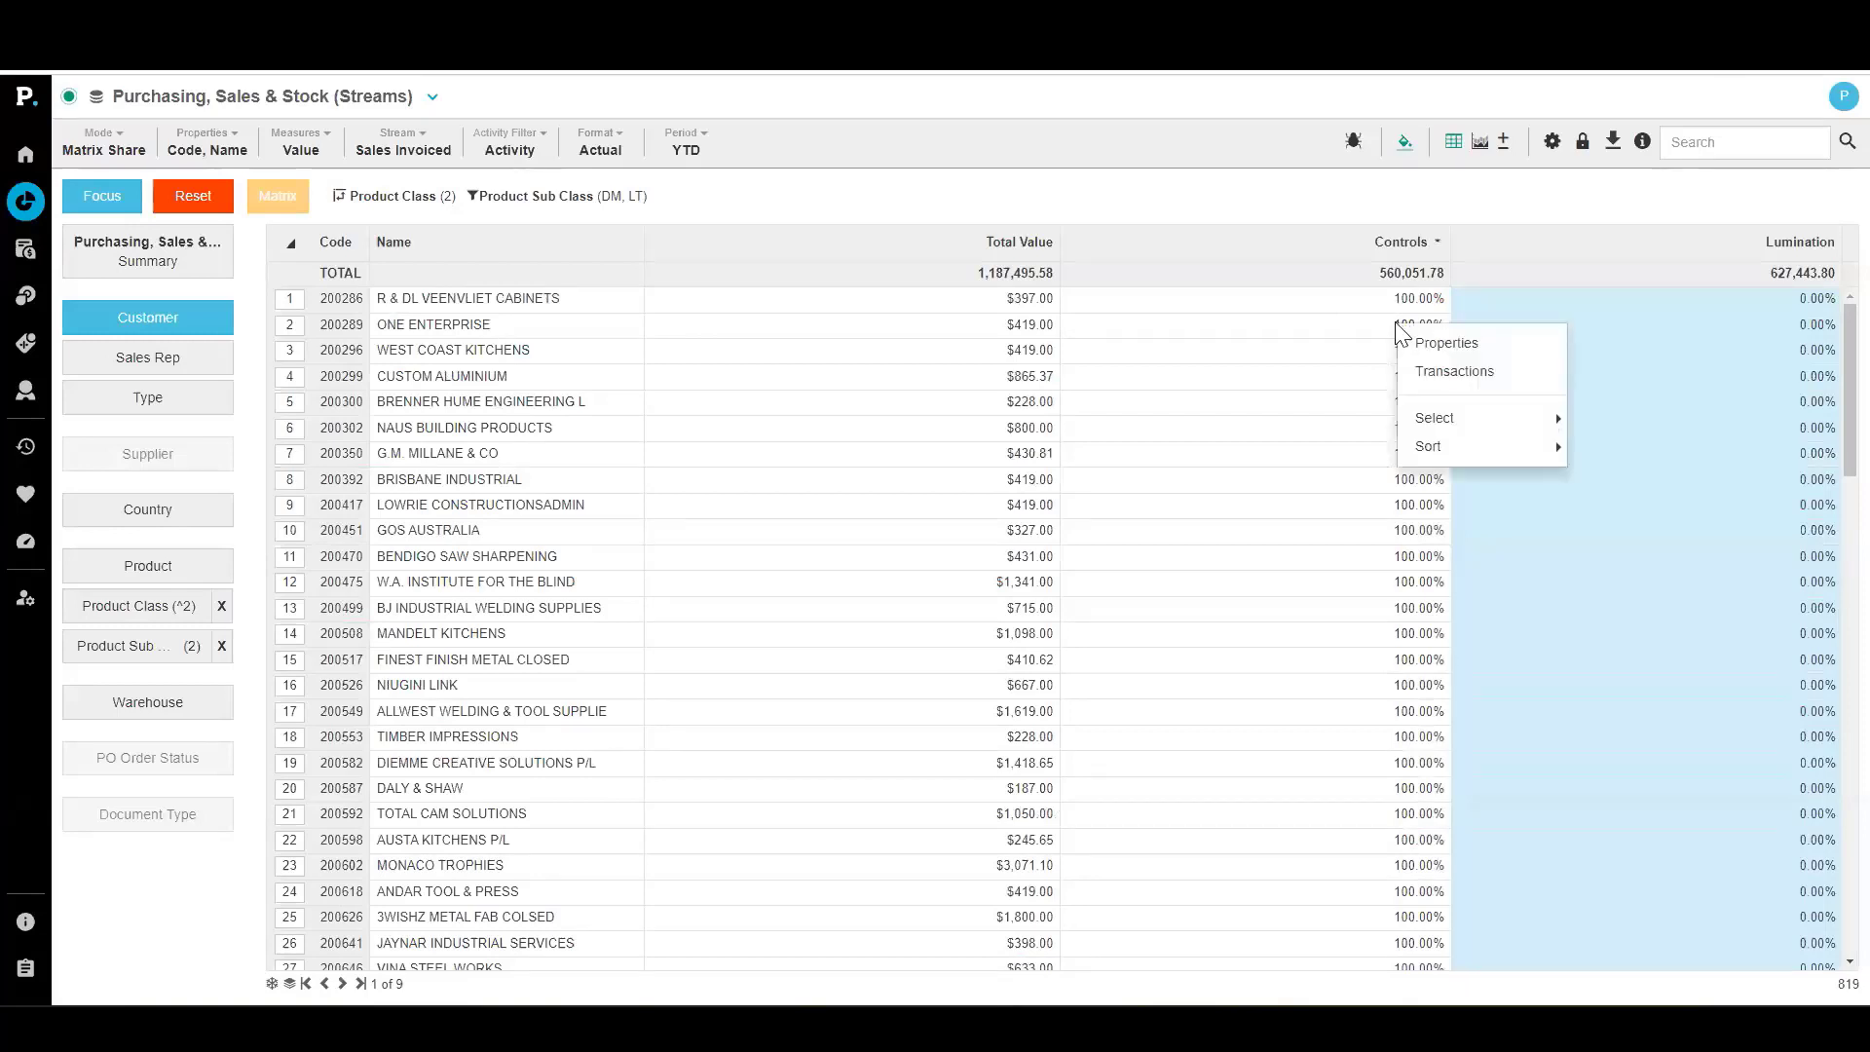
pyautogui.click(1407, 205)
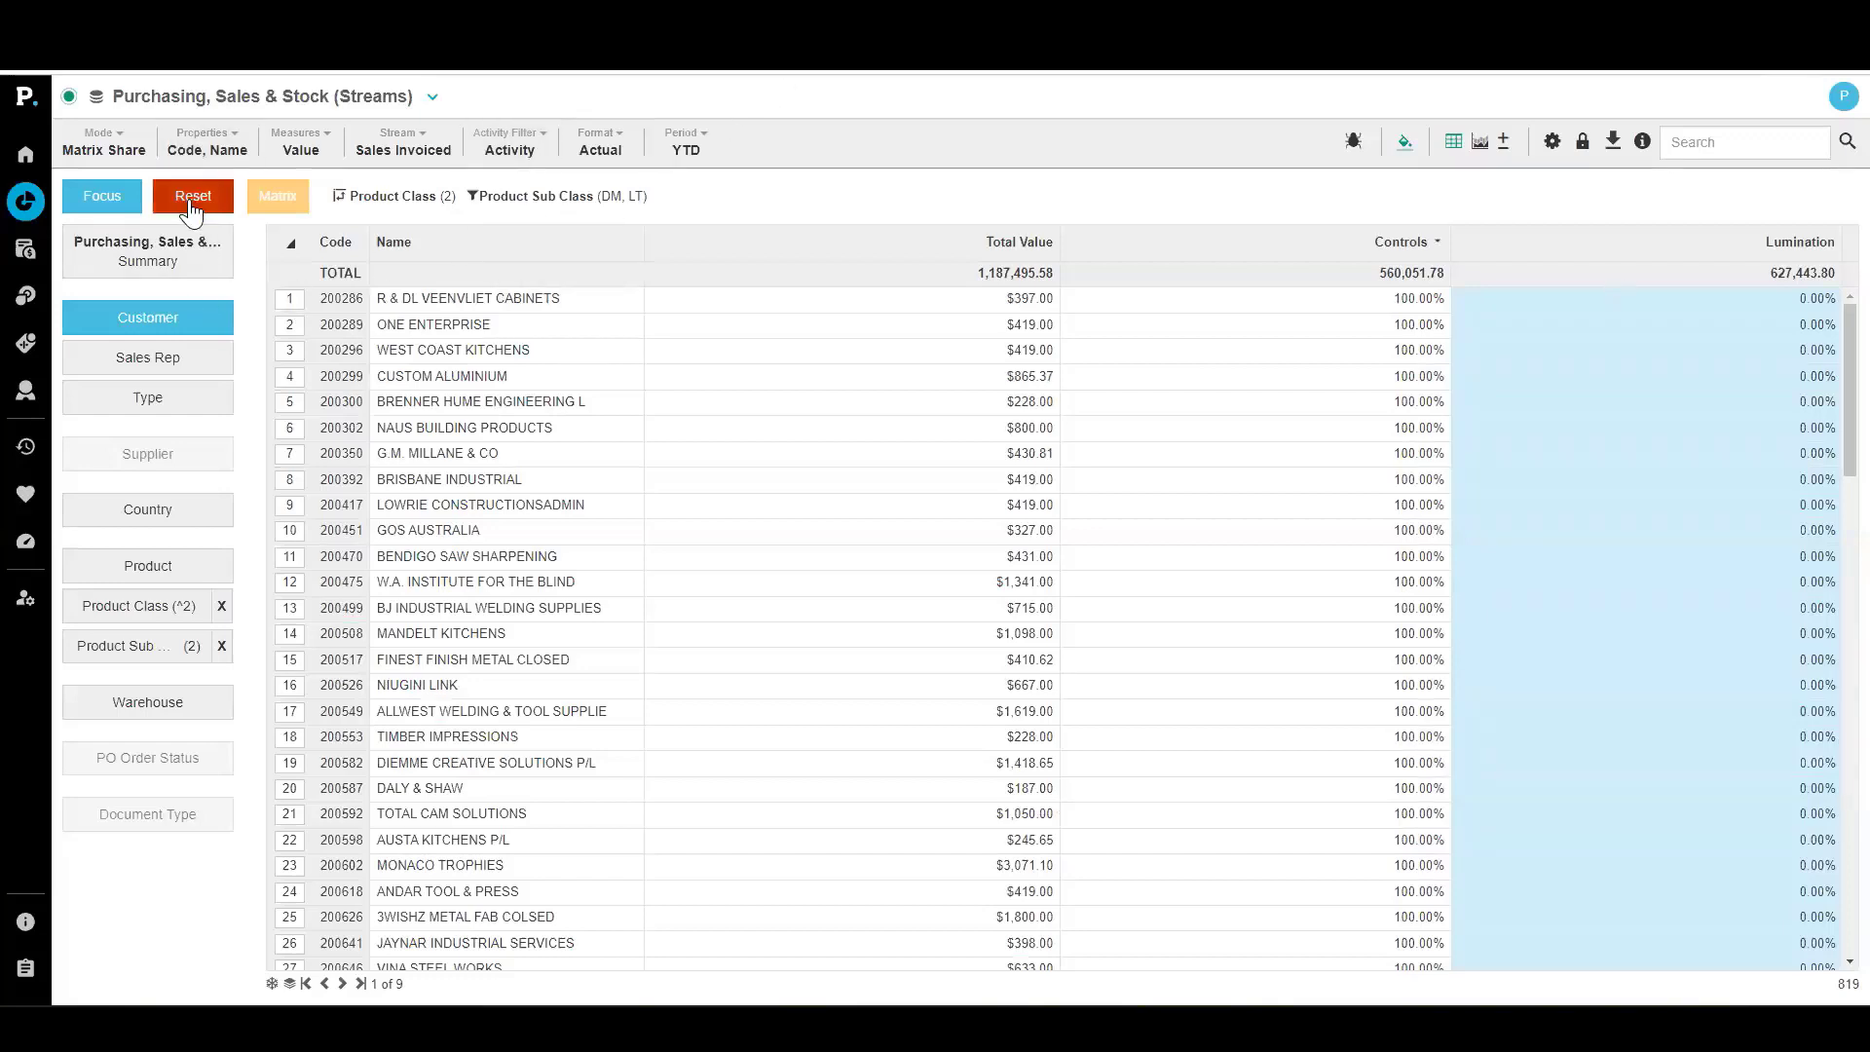
# Switch the customer view back to Matrix mode
pyautogui.click(104, 144)
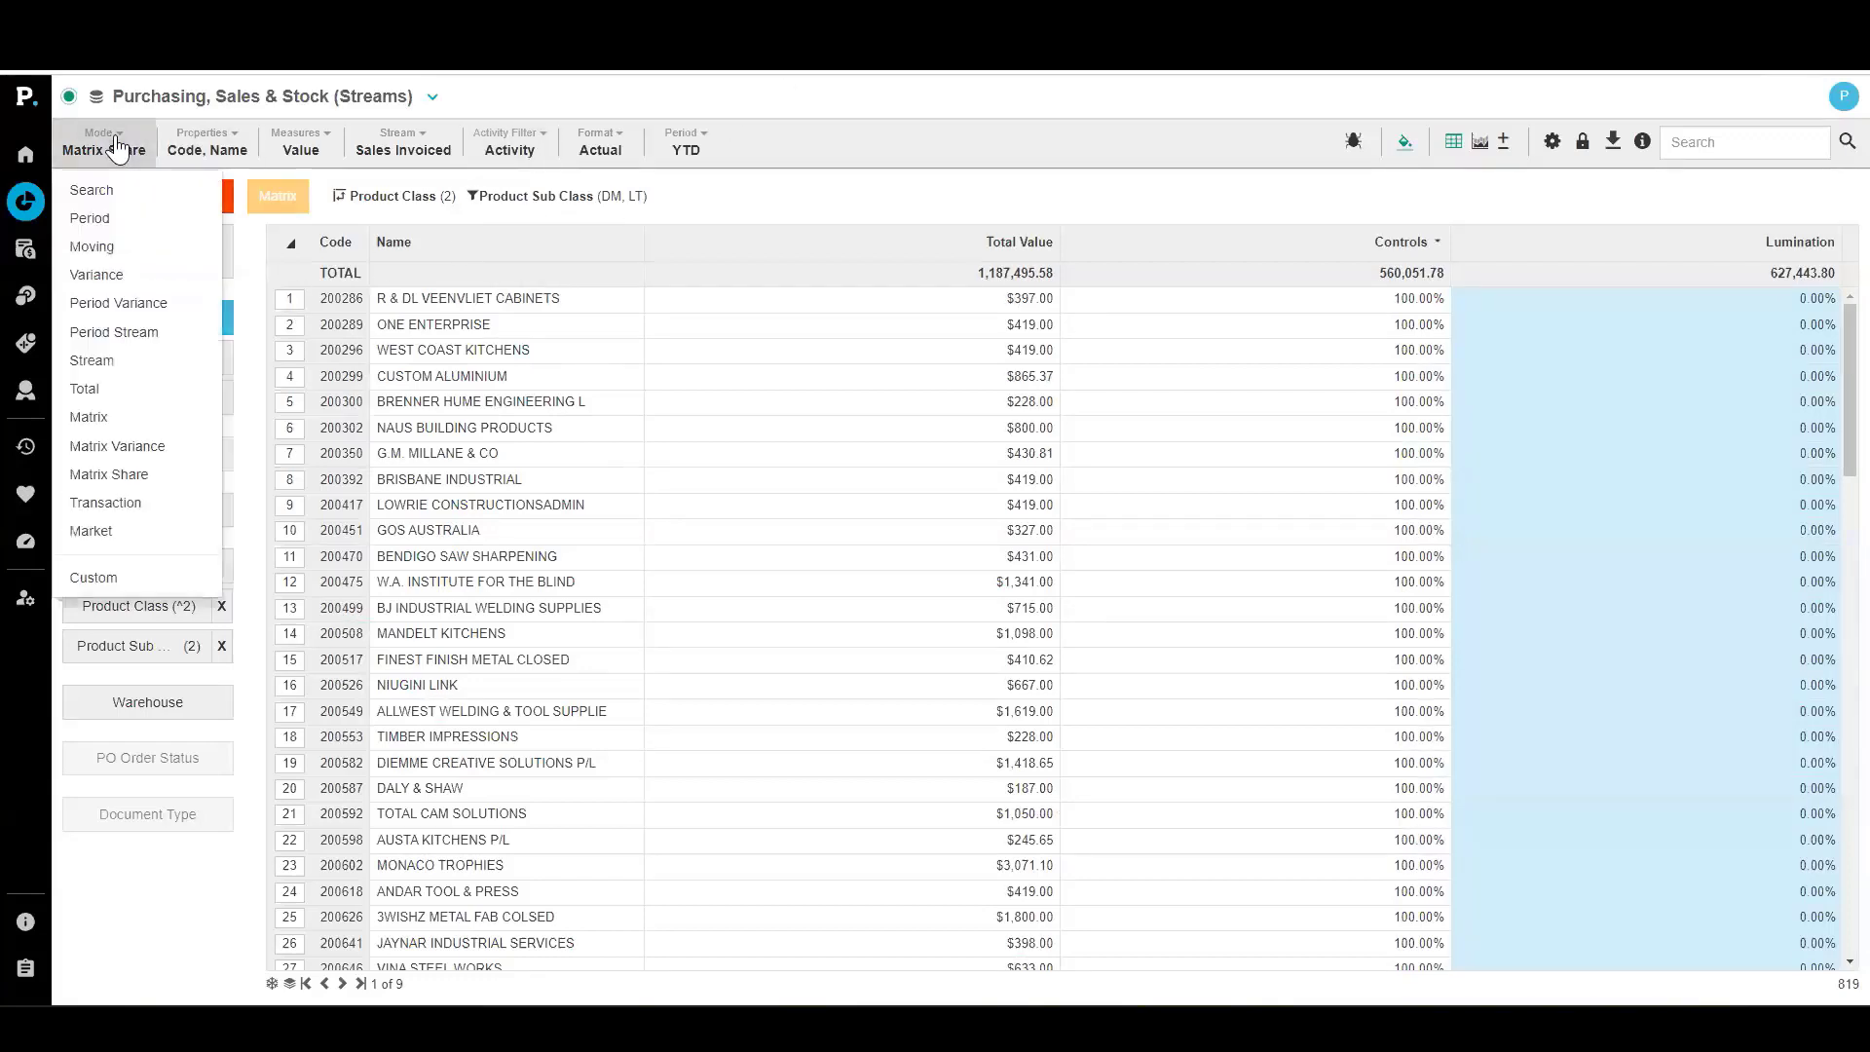
pyautogui.click(99, 423)
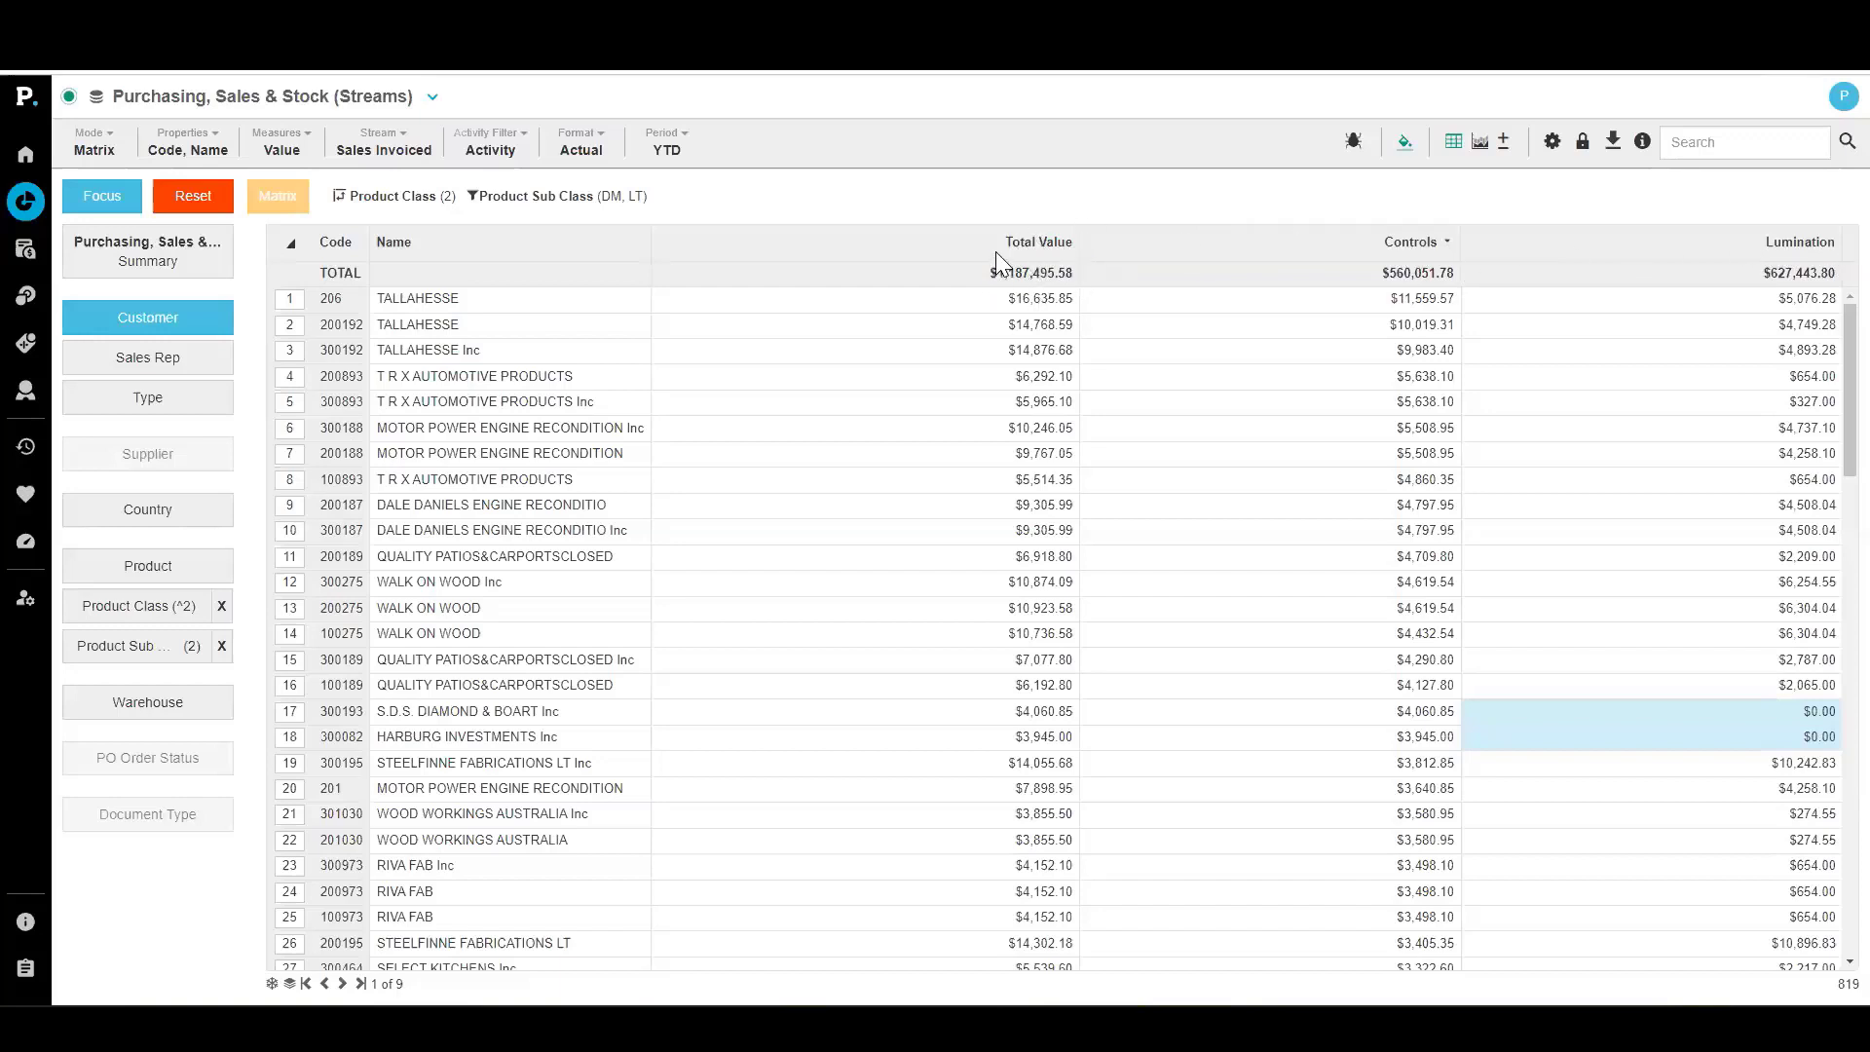
# Hide the matrix totals and show them again
pyautogui.click(1551, 142)
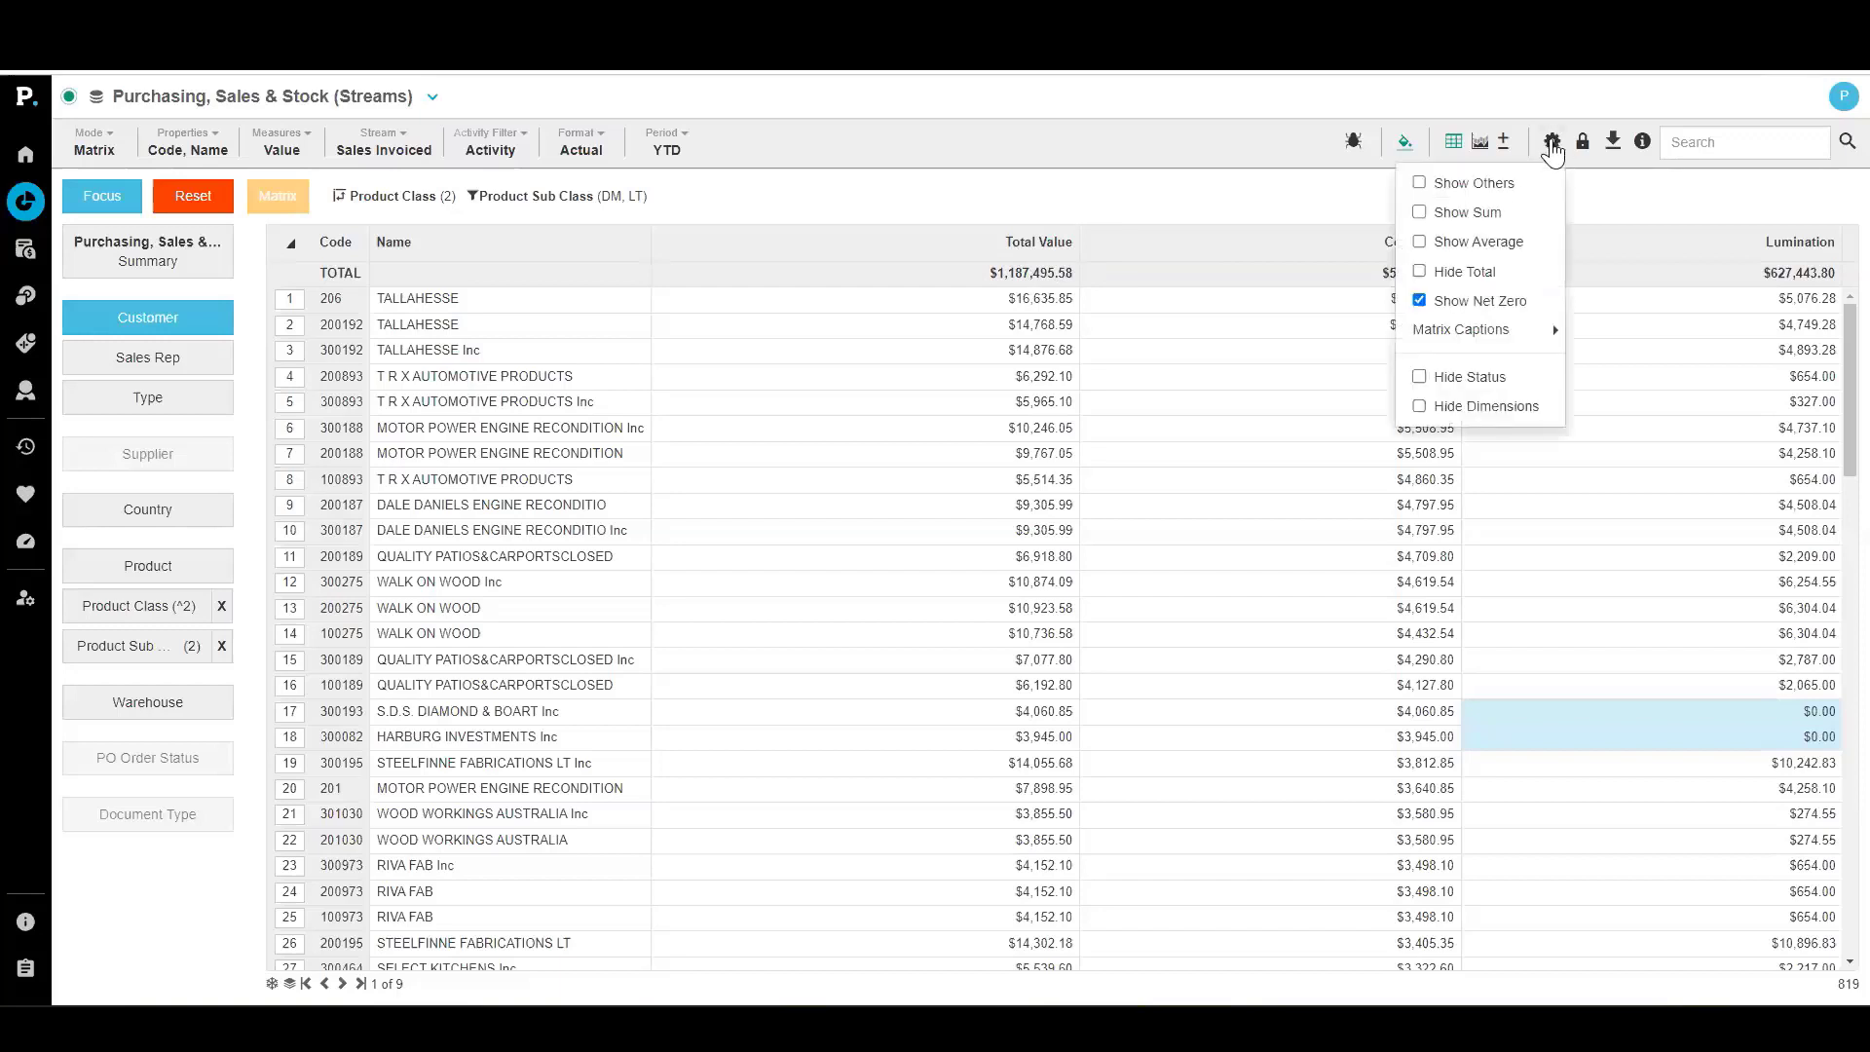
pyautogui.click(1418, 271)
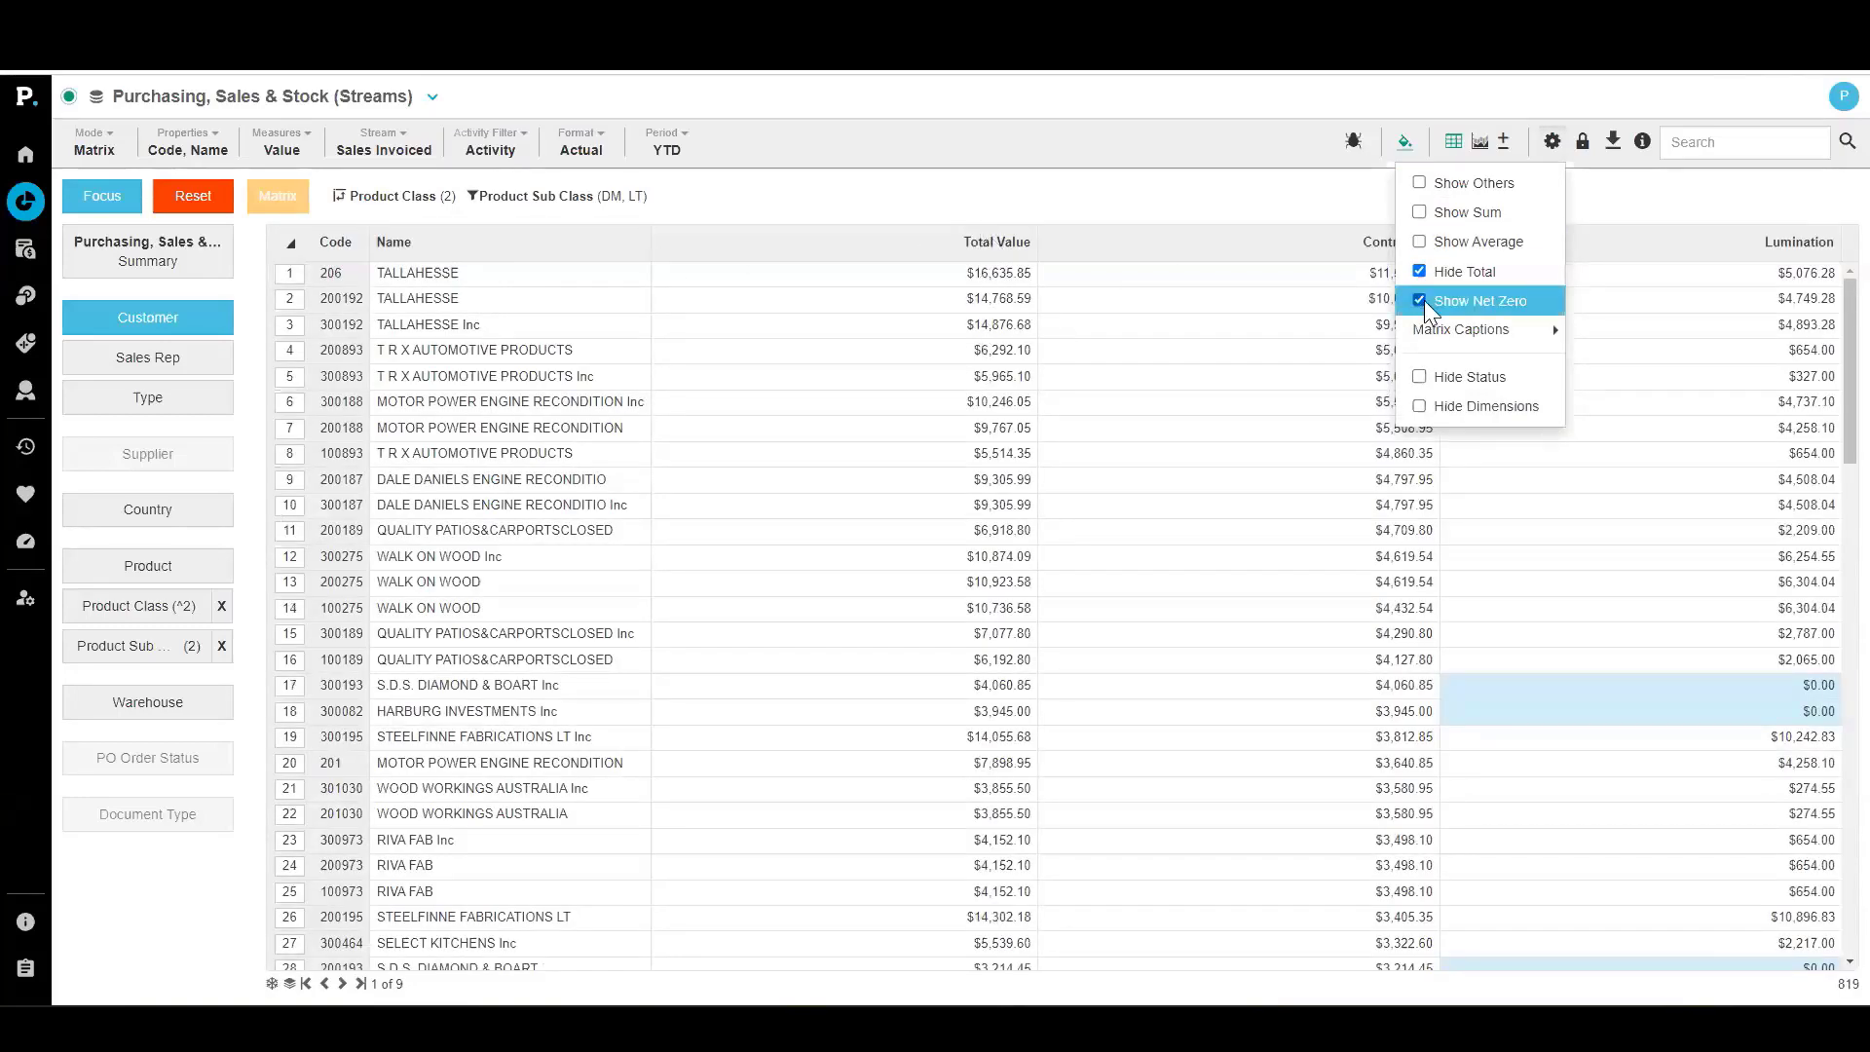
pyautogui.click(1419, 271)
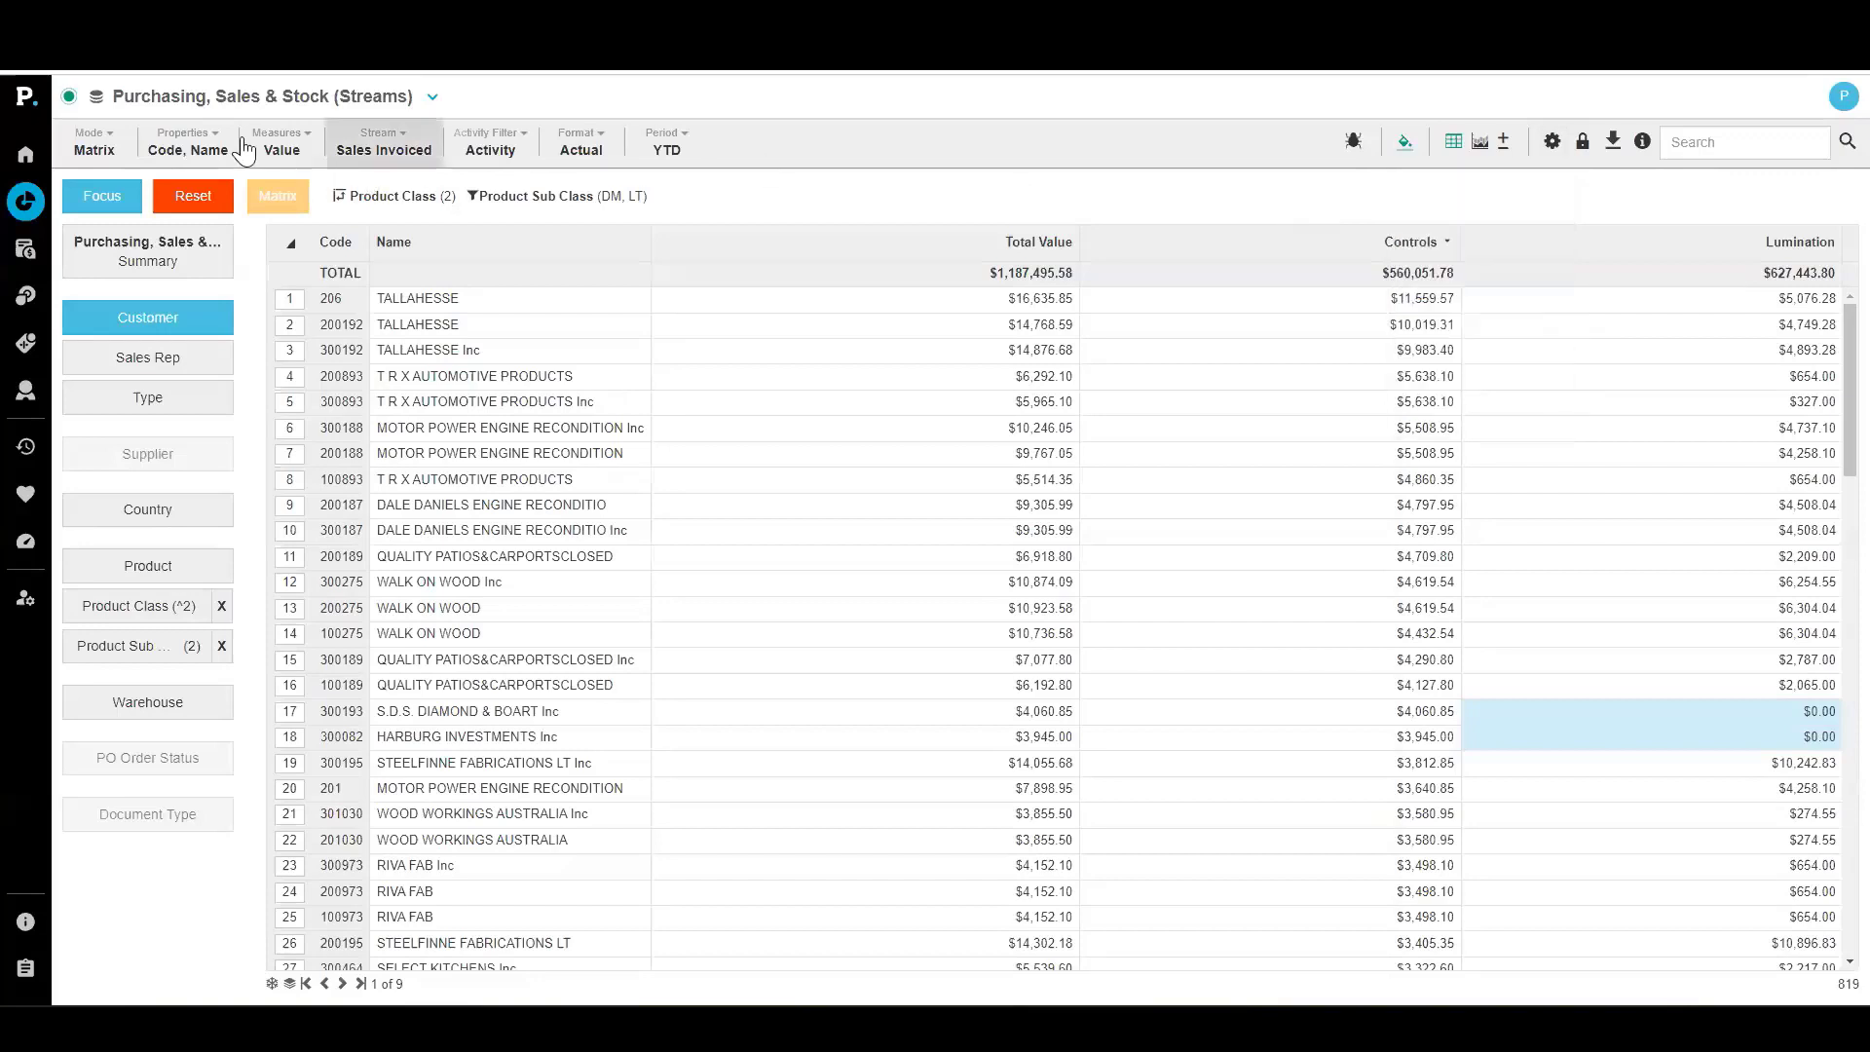
# Build a custom mode from the matrix by removing the Total Value column, and apply it with only Controls and Lumination
pyautogui.click(114, 145)
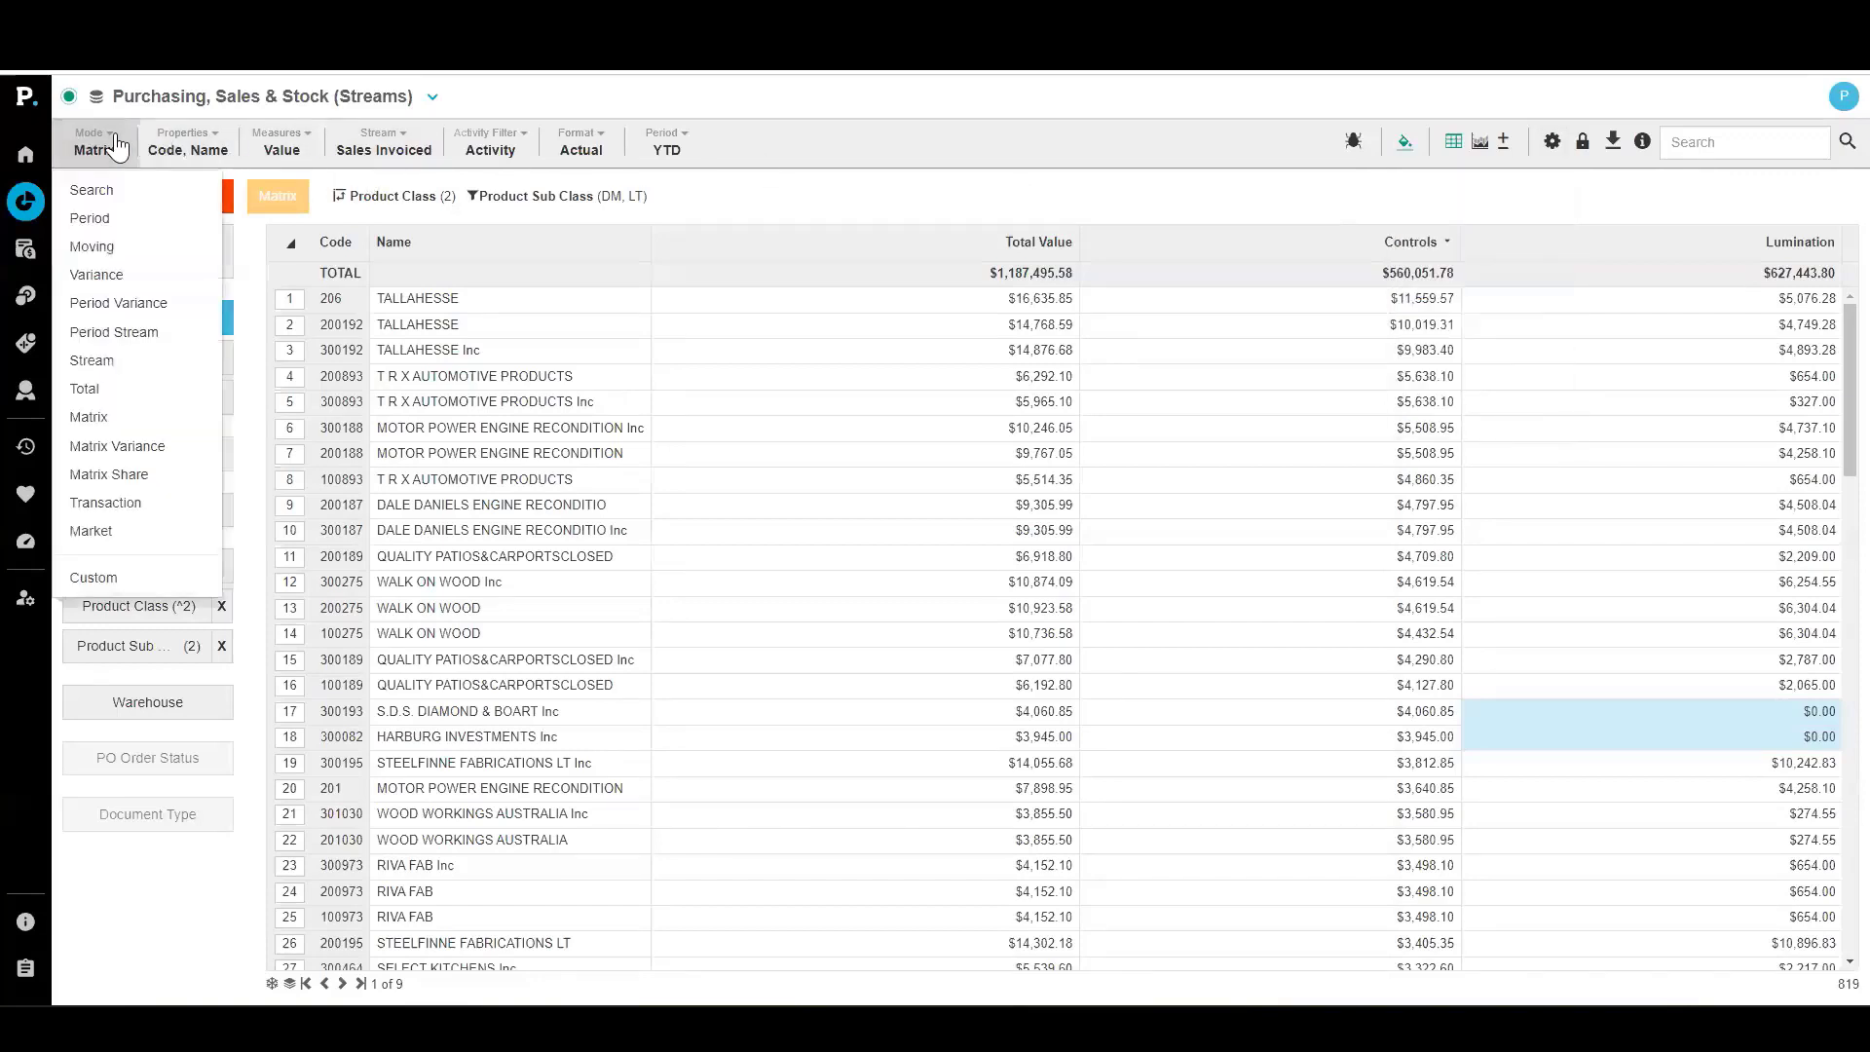
pyautogui.click(113, 579)
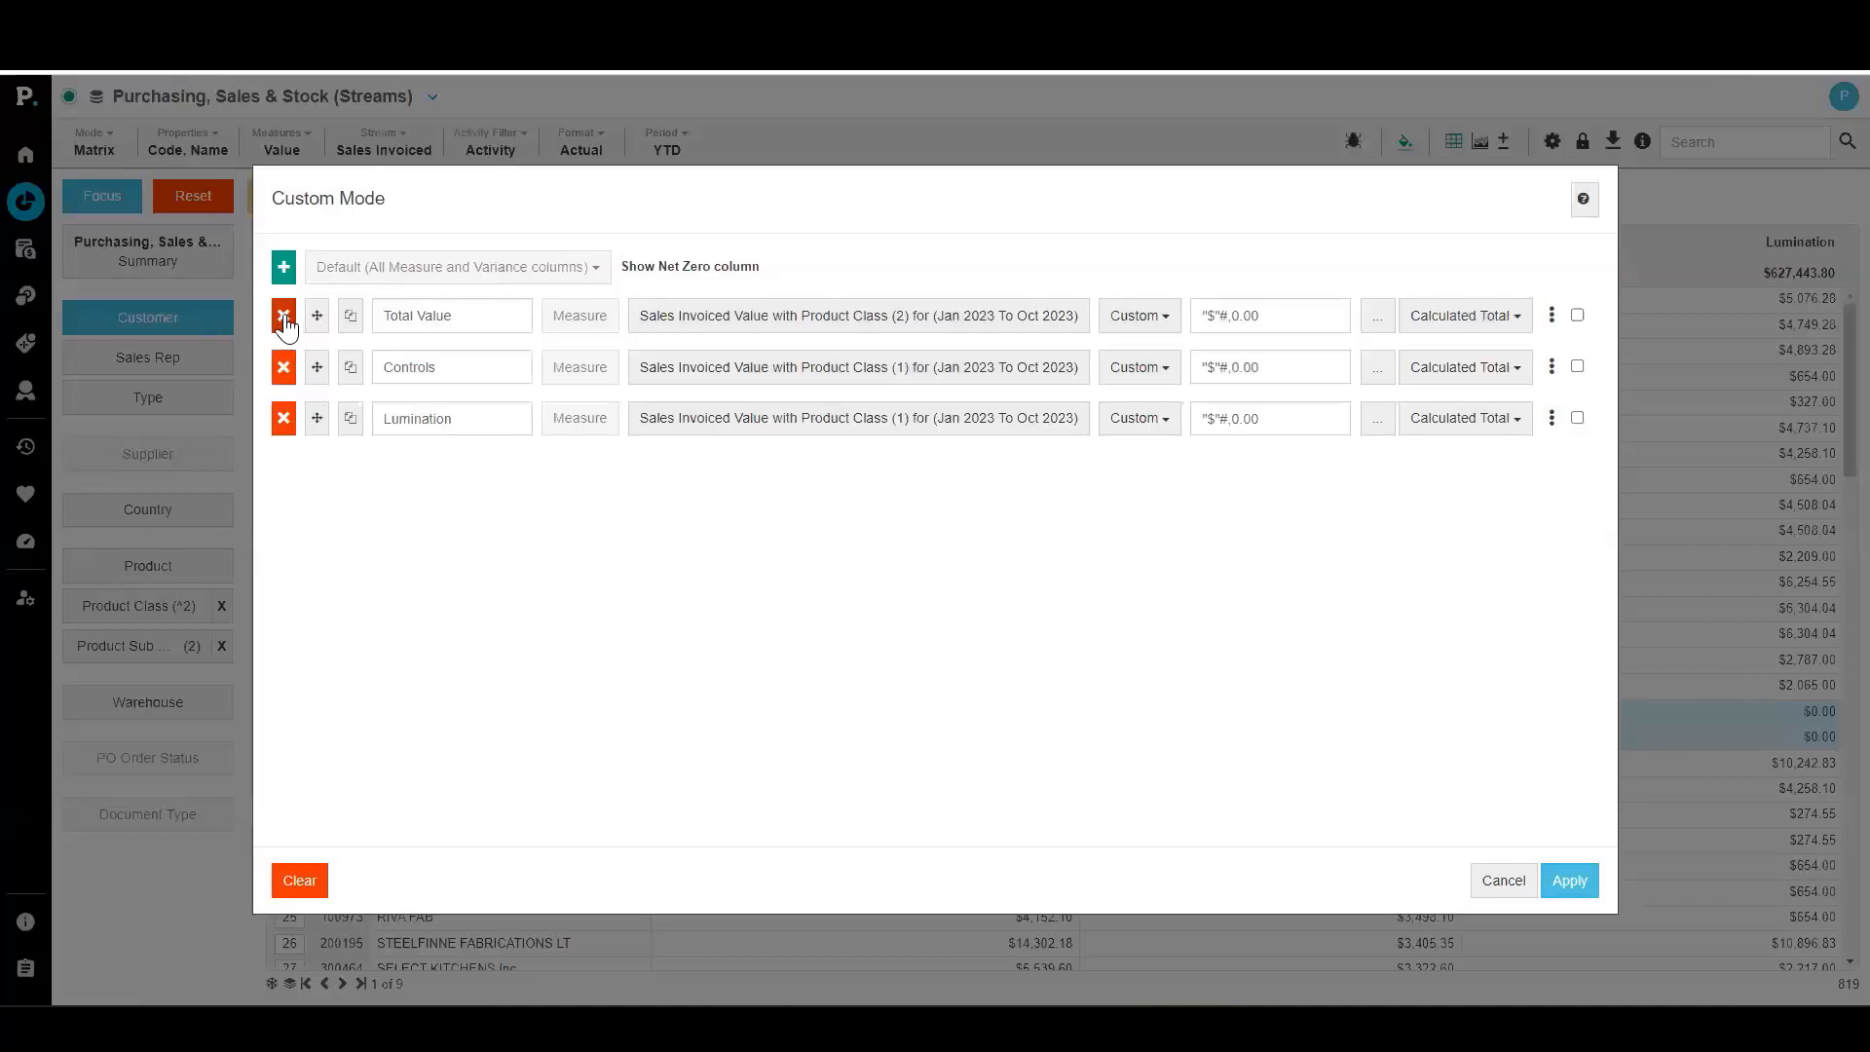
pyautogui.click(284, 315)
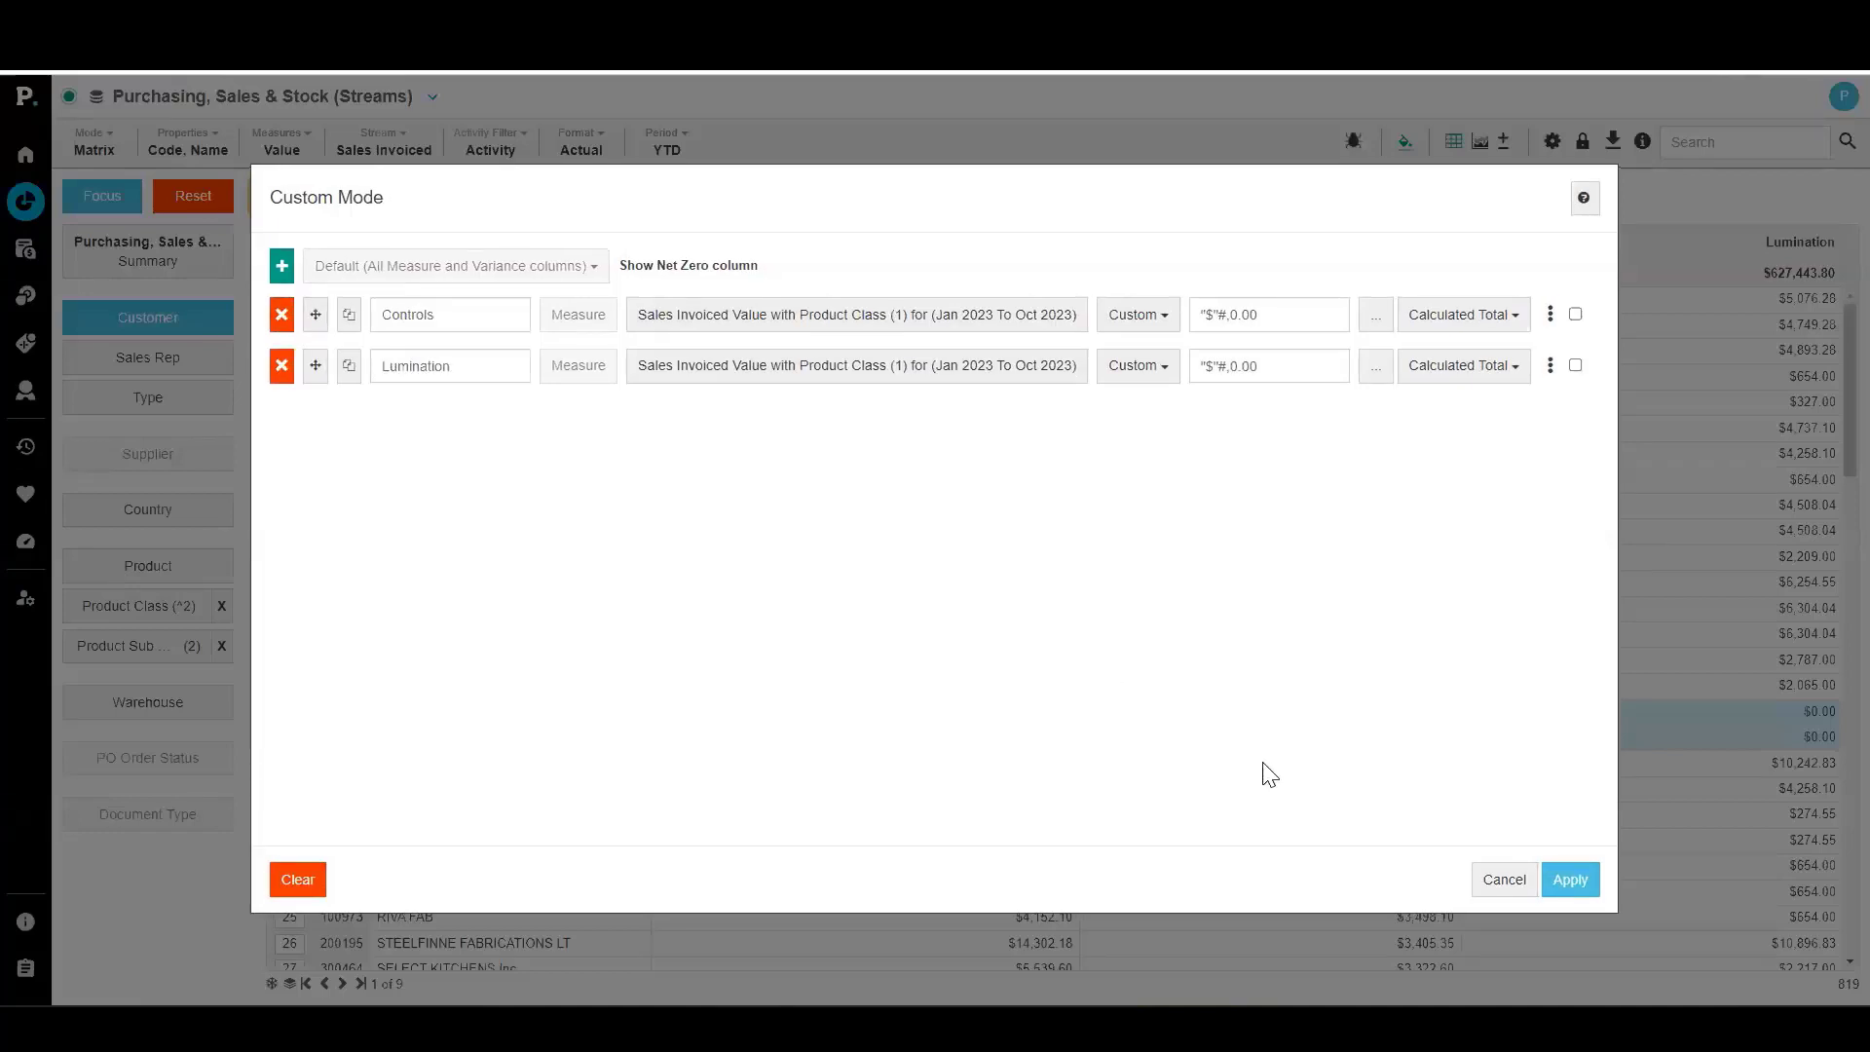
pyautogui.click(1573, 881)
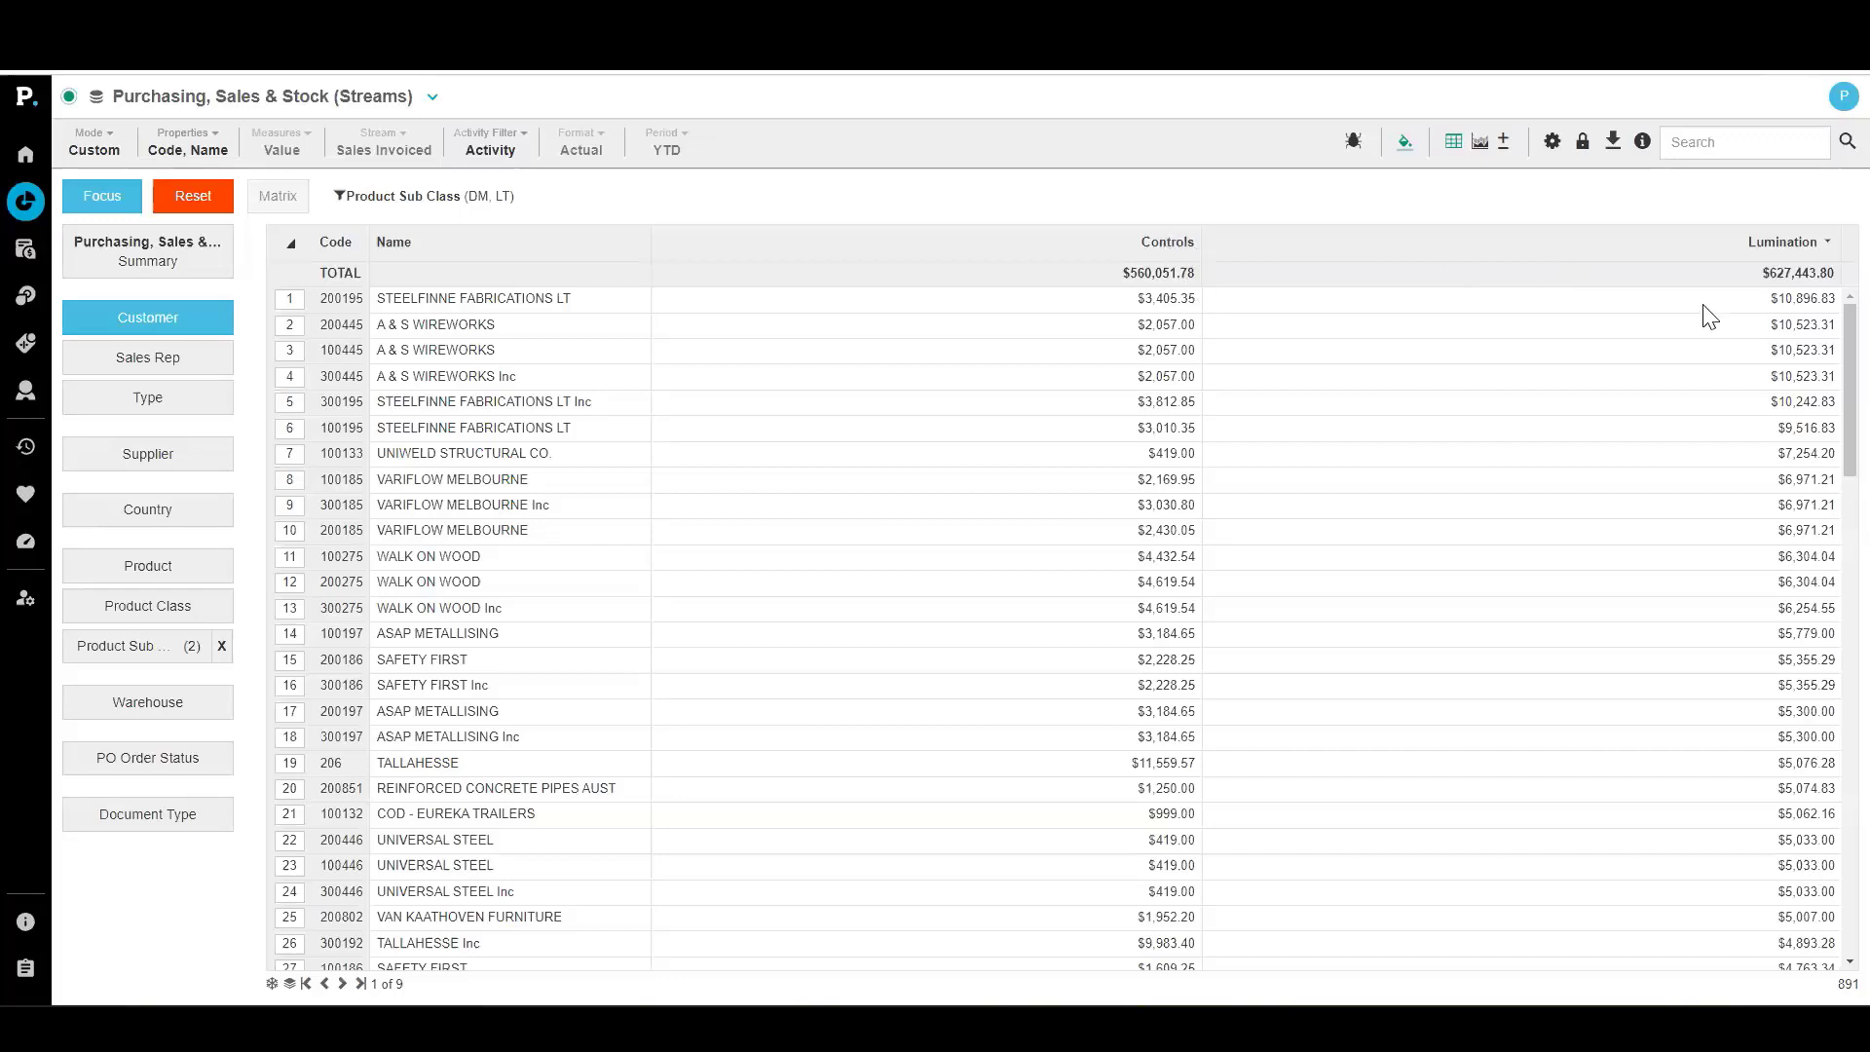
# Filter the customers to those with a Controls value greater than 0
pyautogui.rightClick(1115, 302)
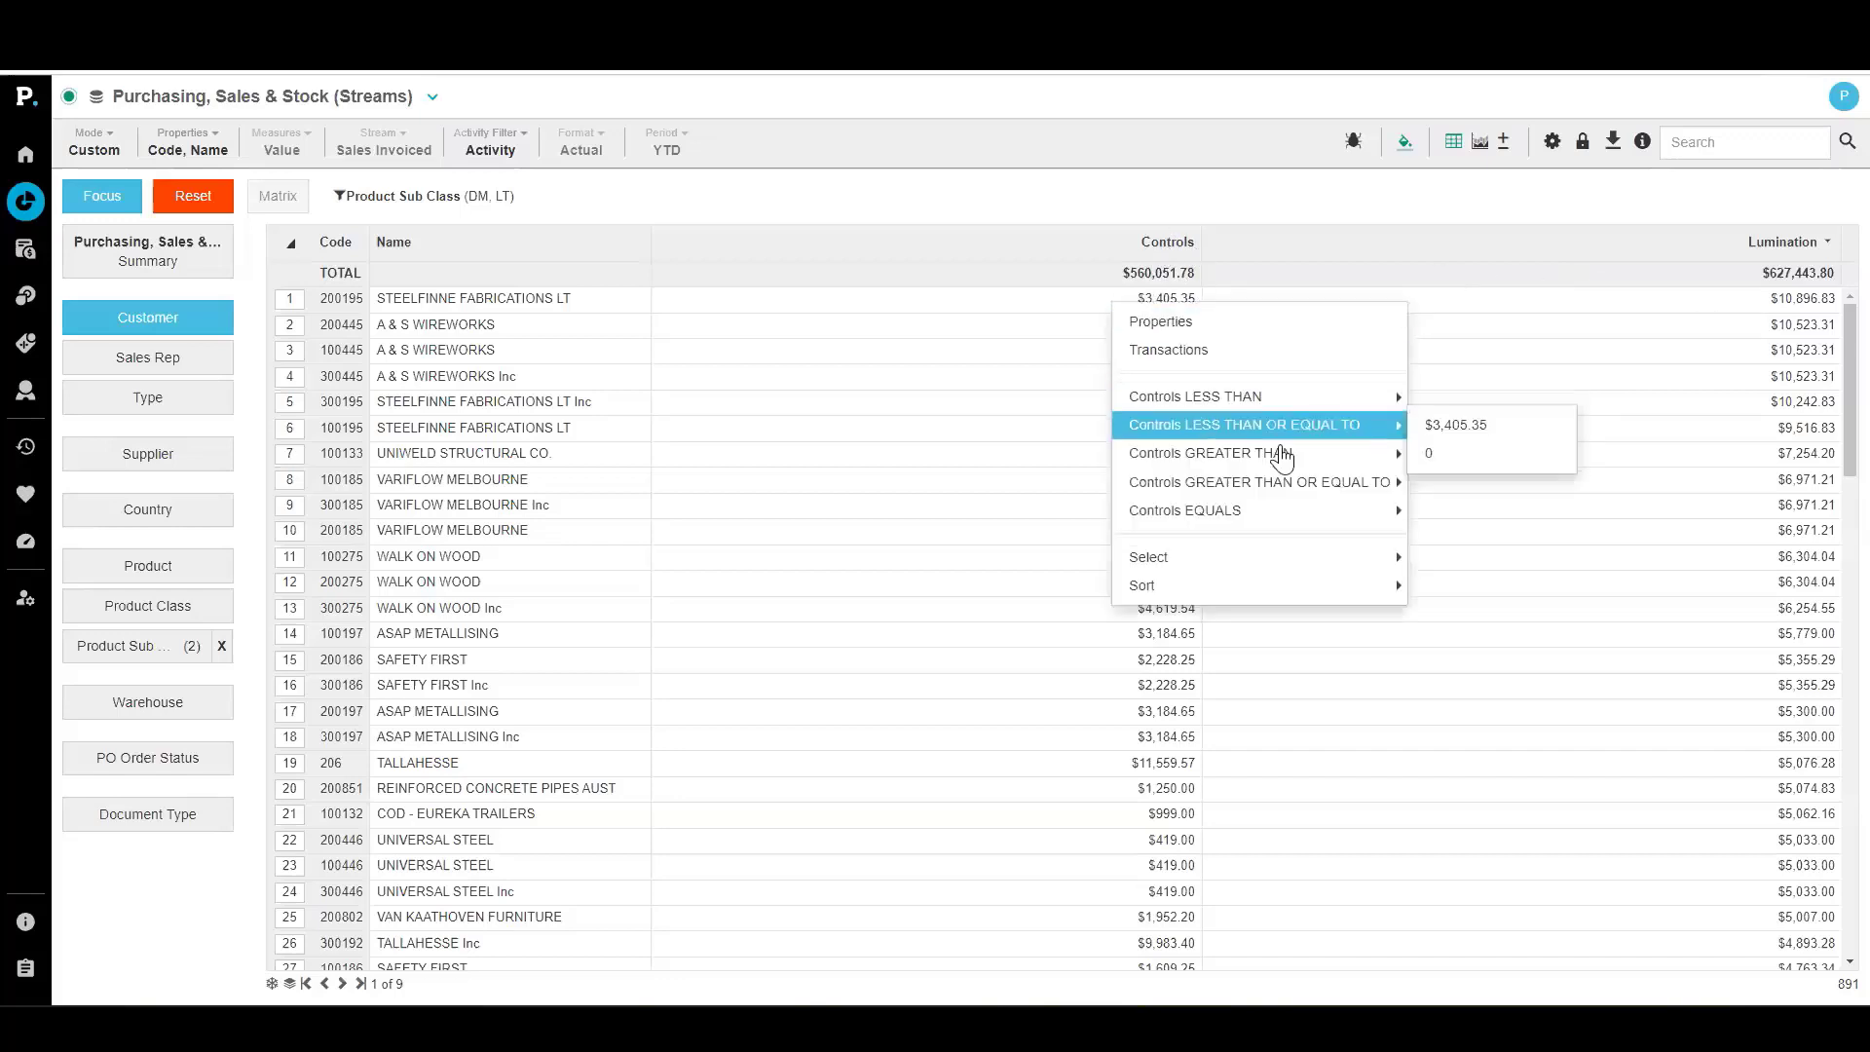
pyautogui.moveTo(1377, 452)
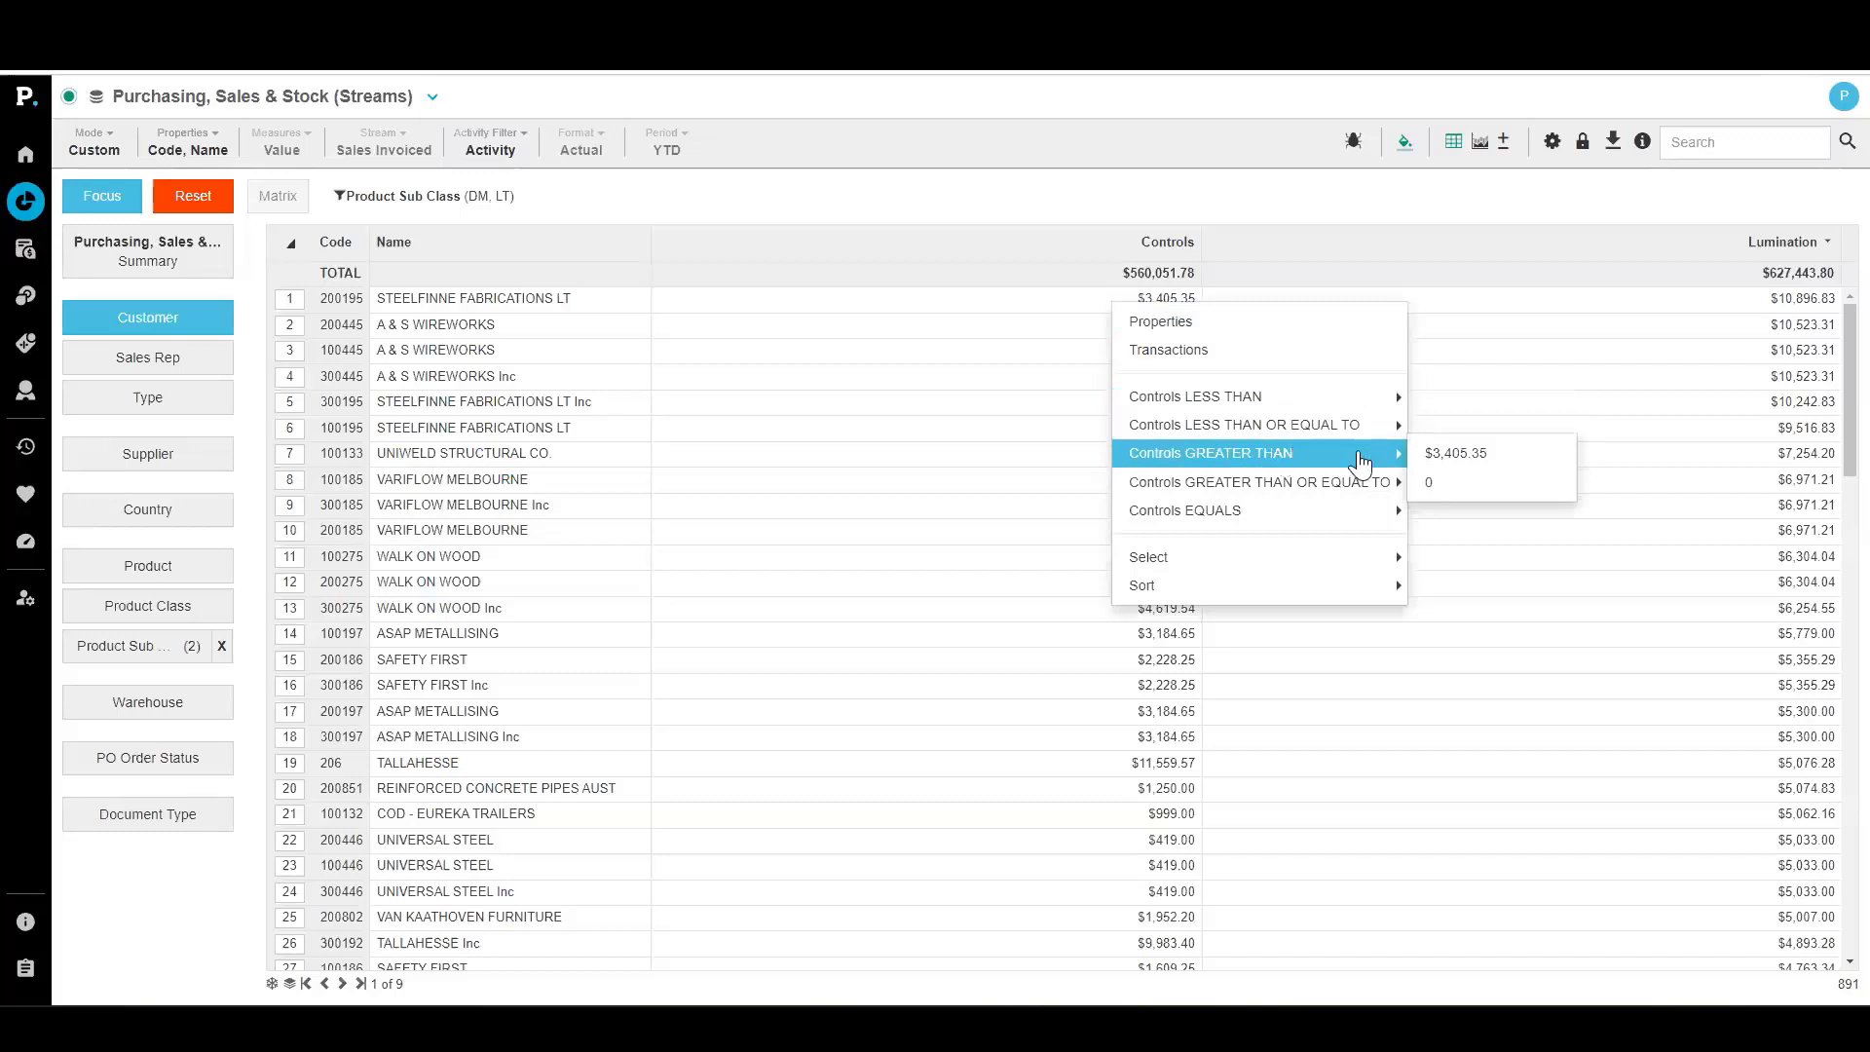
pyautogui.click(1451, 484)
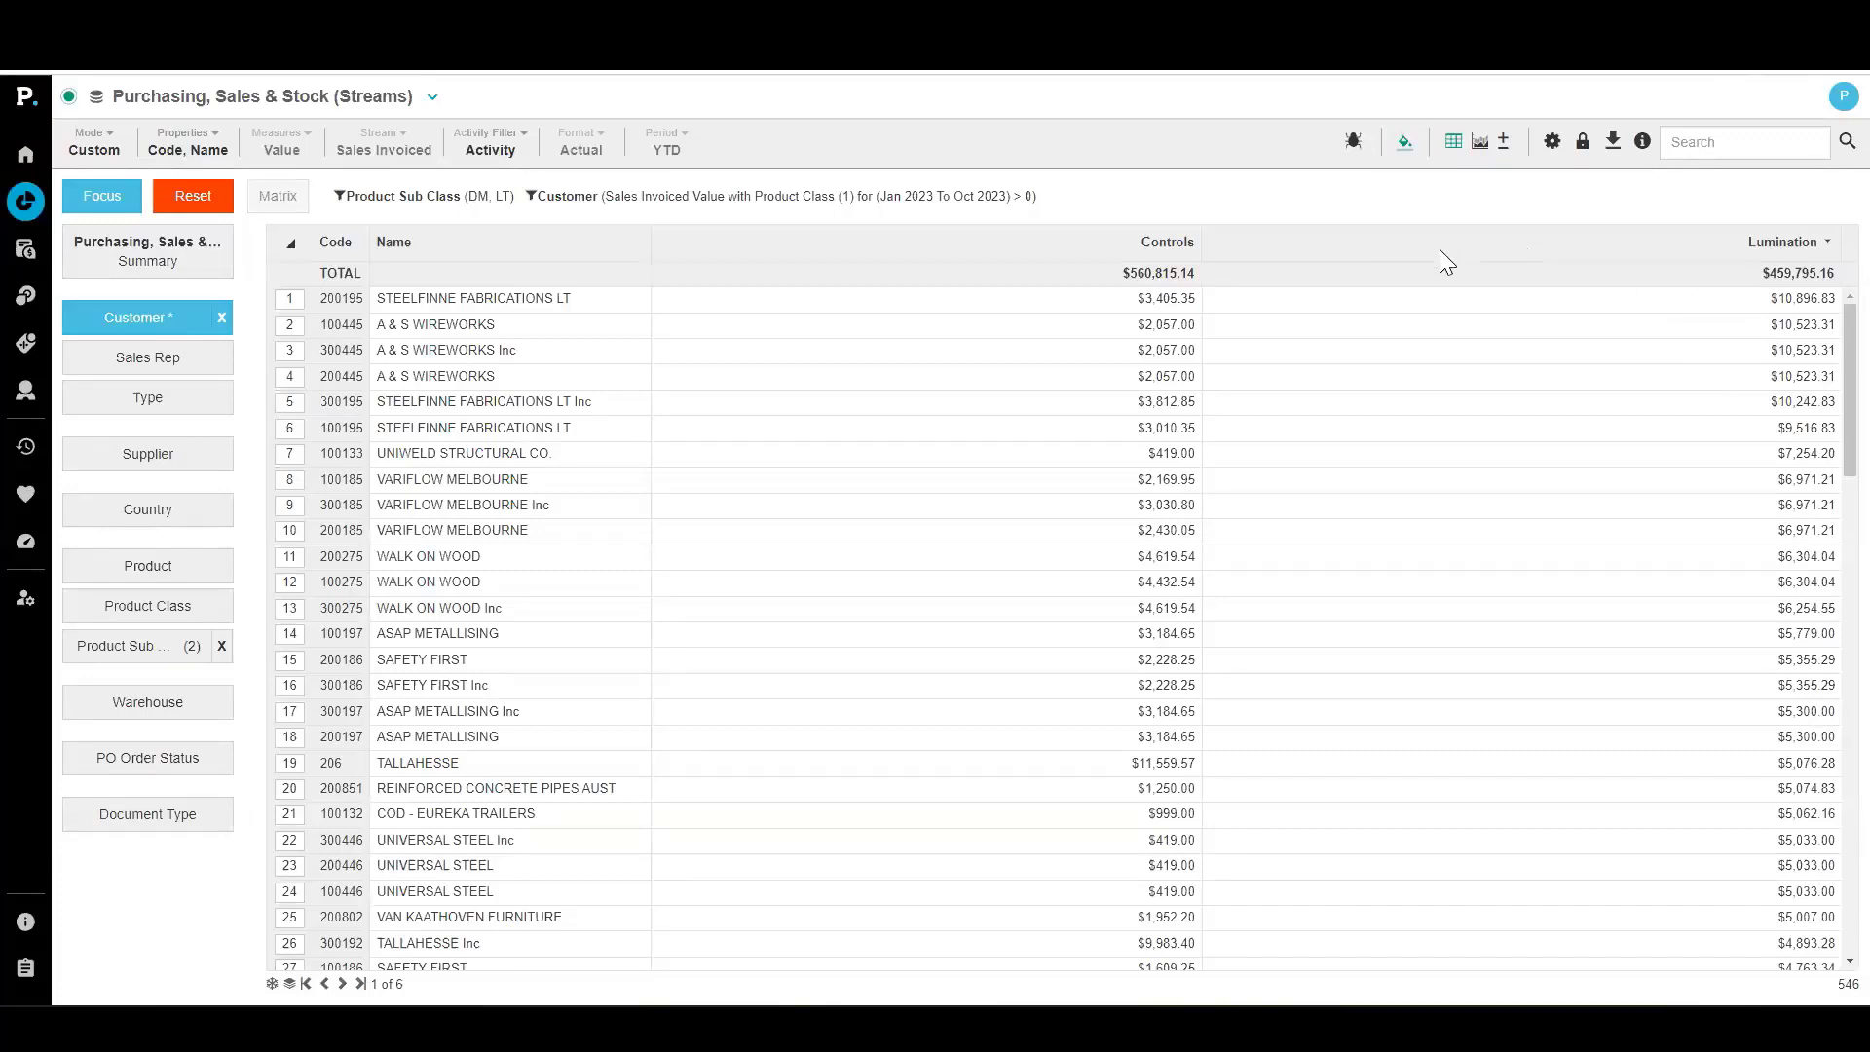
# Narrow the customers further to those whose Lumination value equals 0
pyautogui.rightClick(1464, 264)
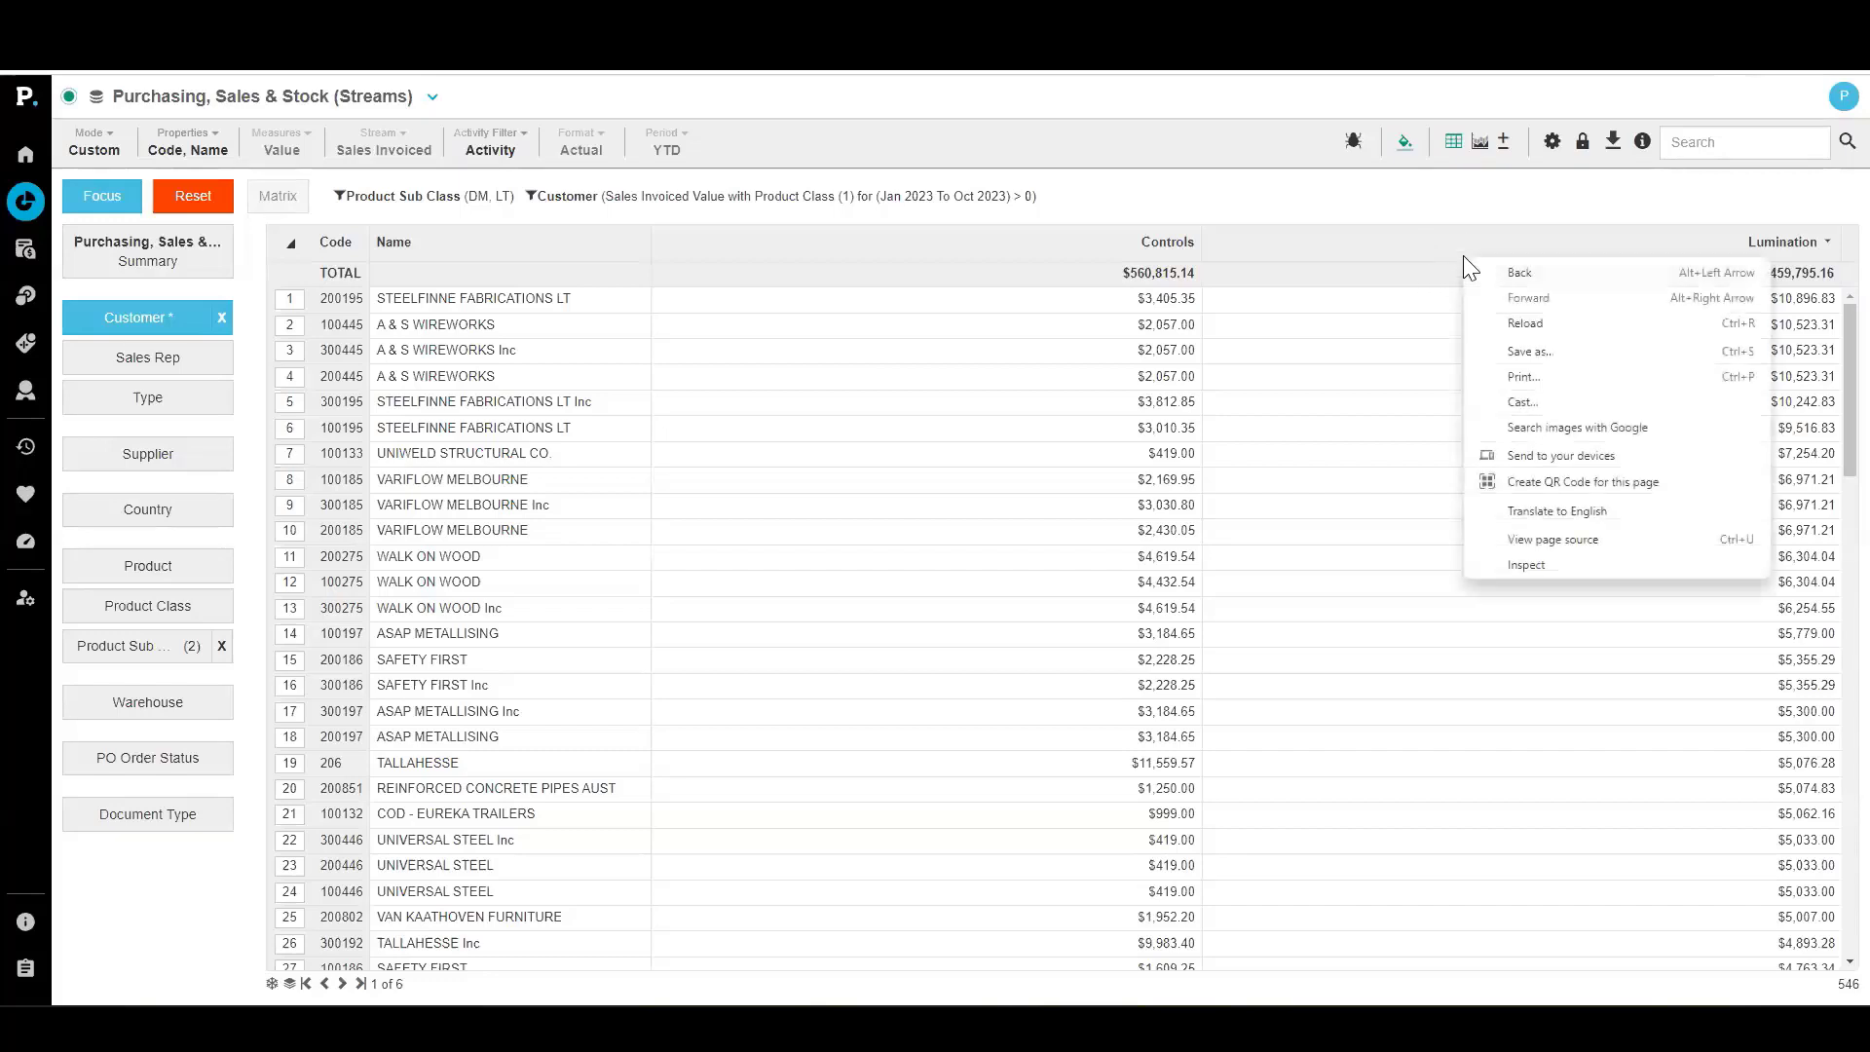
pyautogui.click(1439, 190)
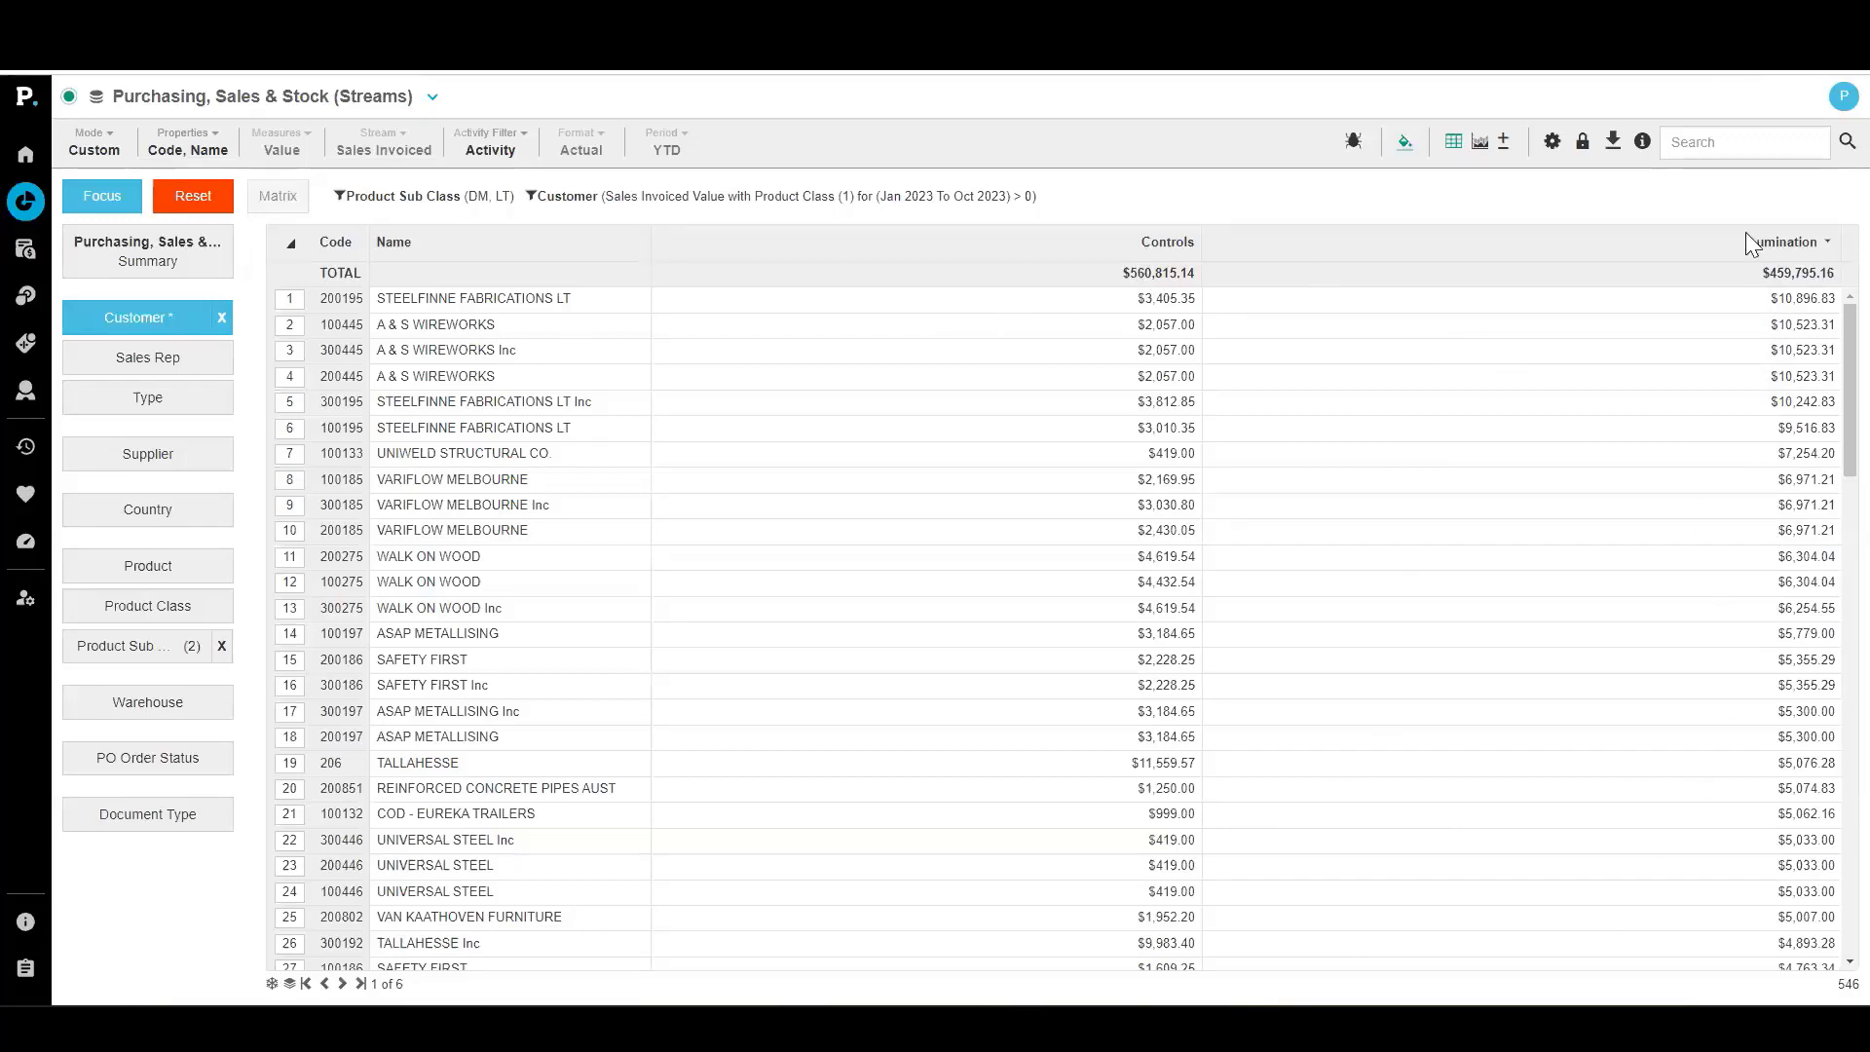
pyautogui.rightClick(1525, 342)
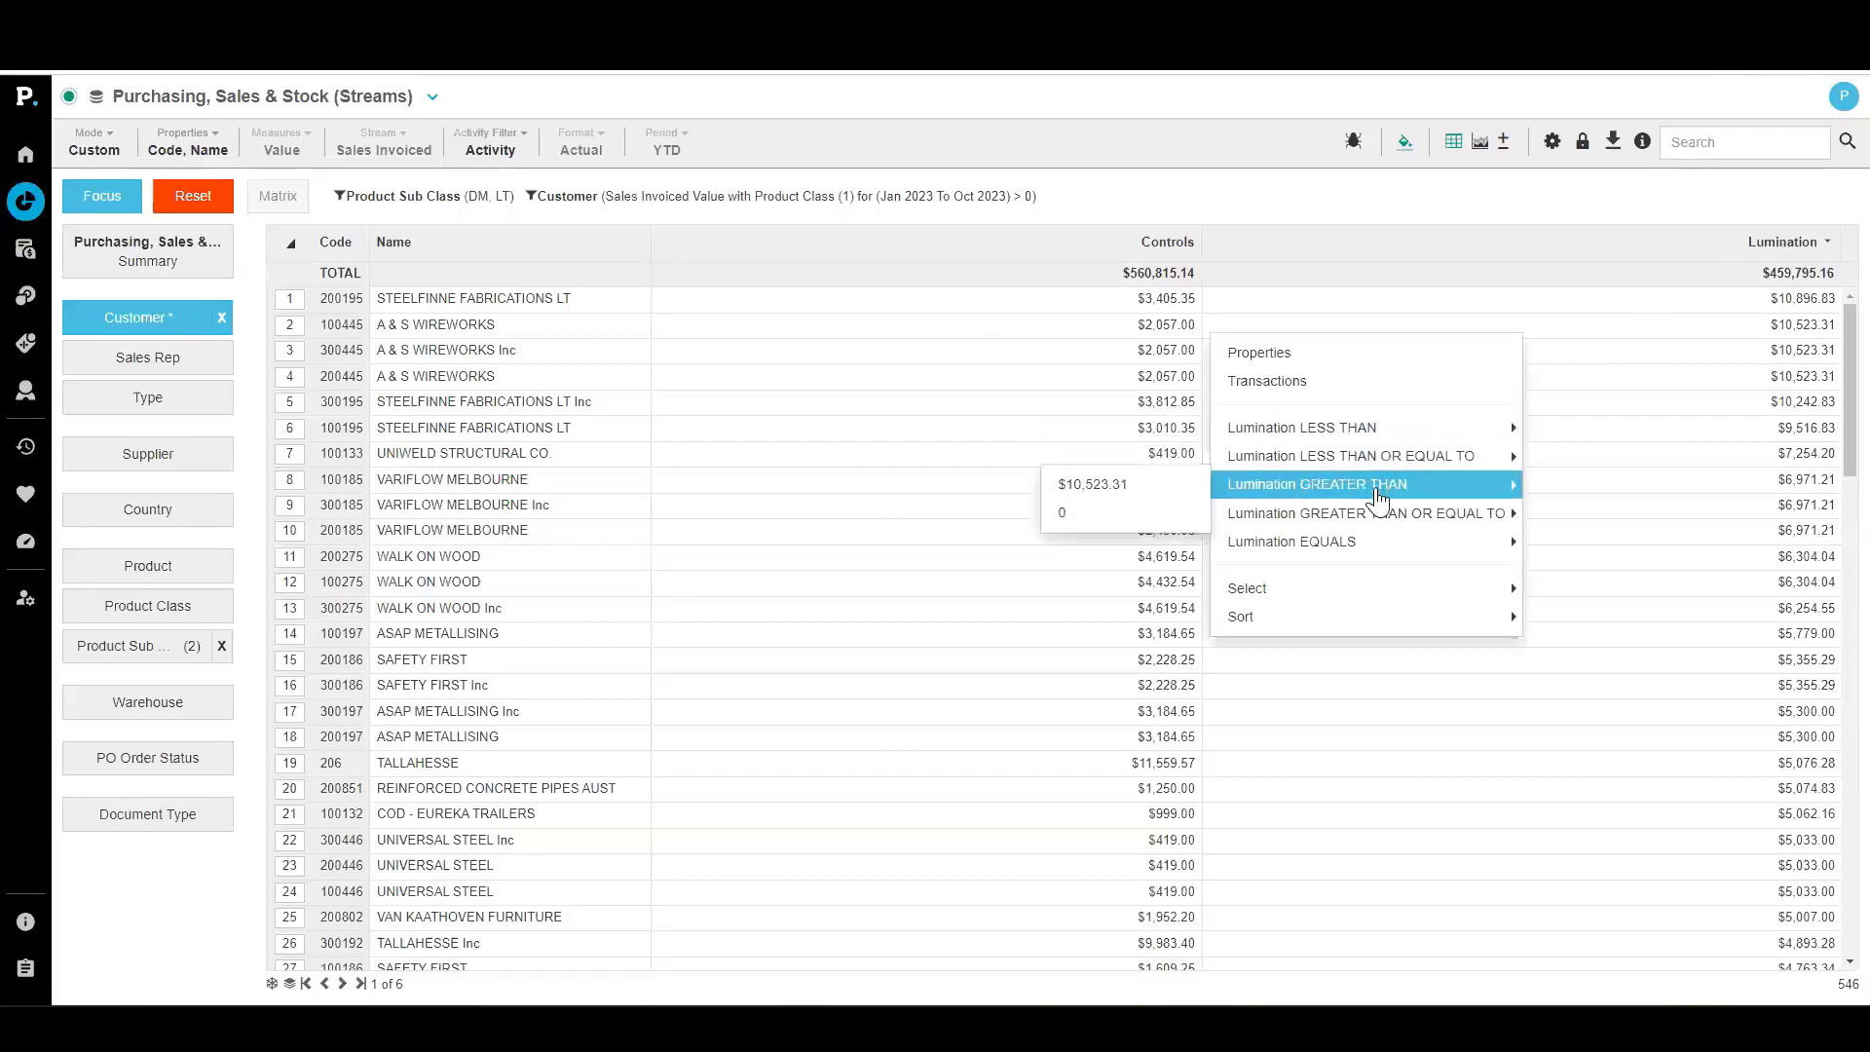
pyautogui.moveTo(1357, 546)
pyautogui.click(1168, 571)
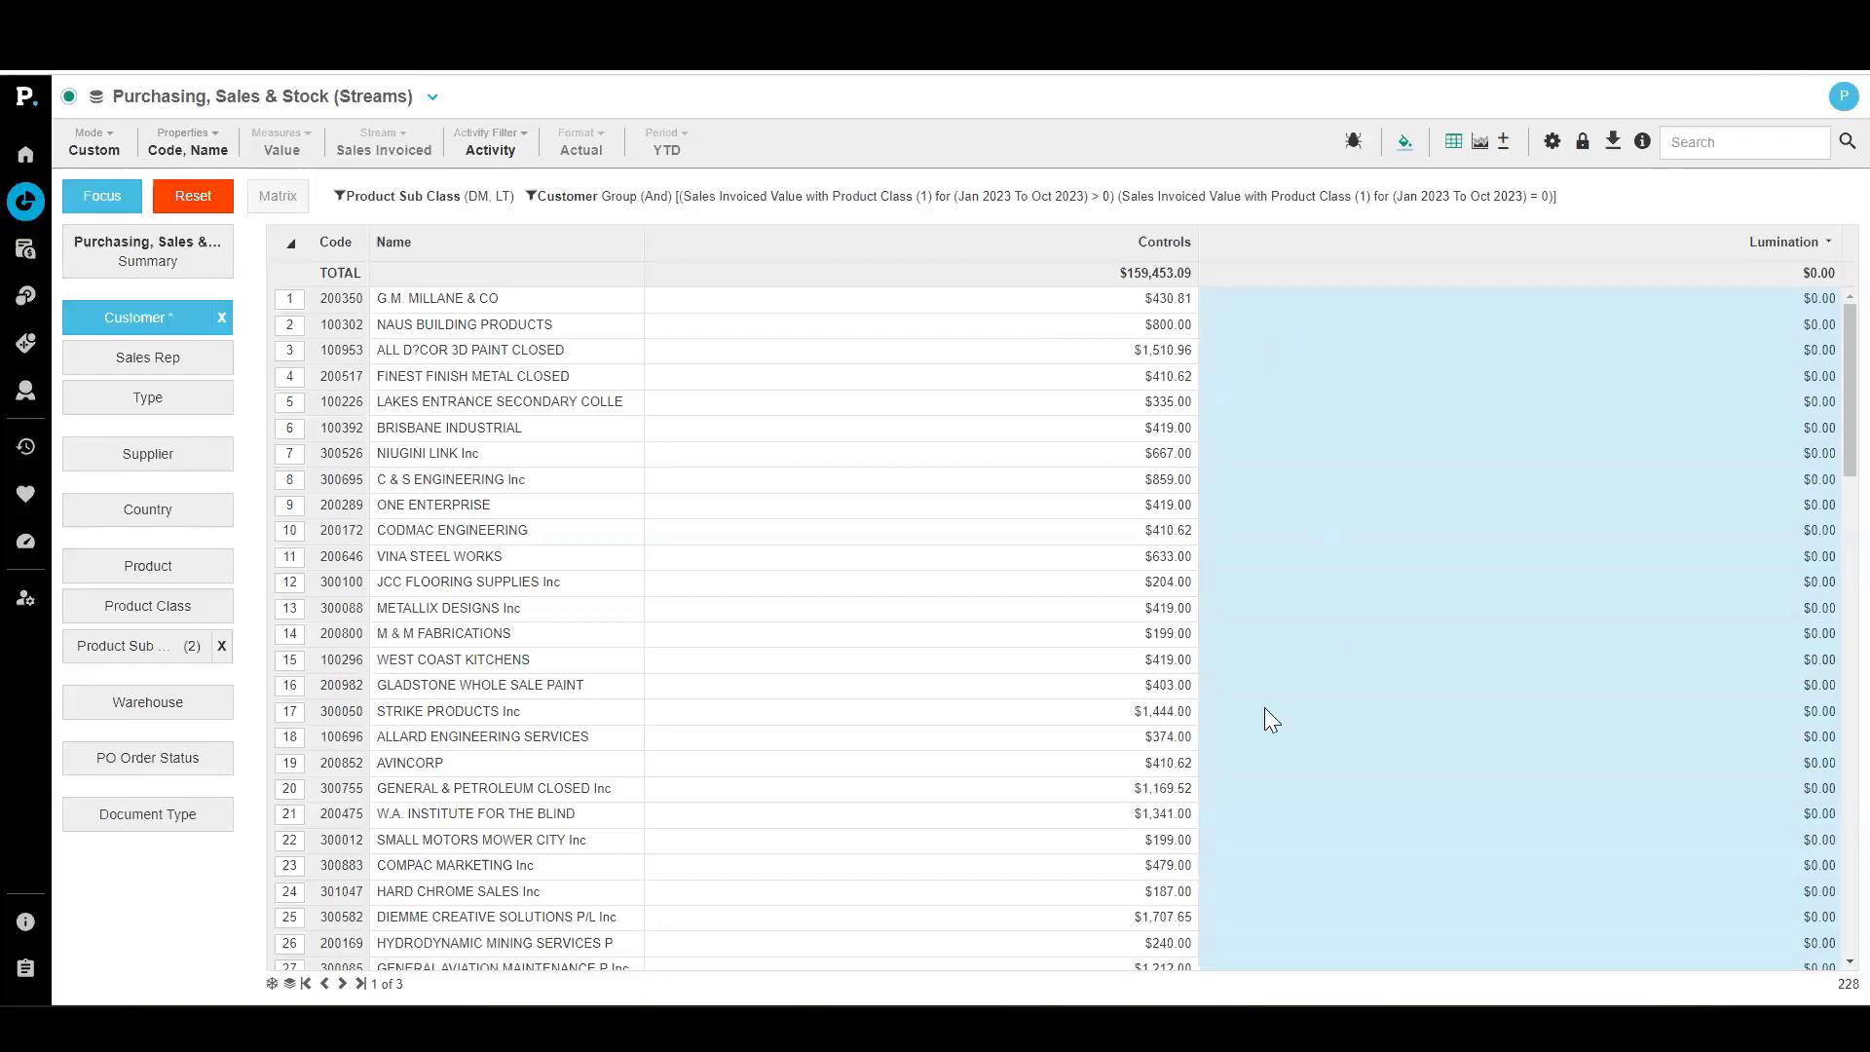
# Check which comparison values the Greater Than filter offers for a customer's Controls value
pyautogui.rightClick(1165, 329)
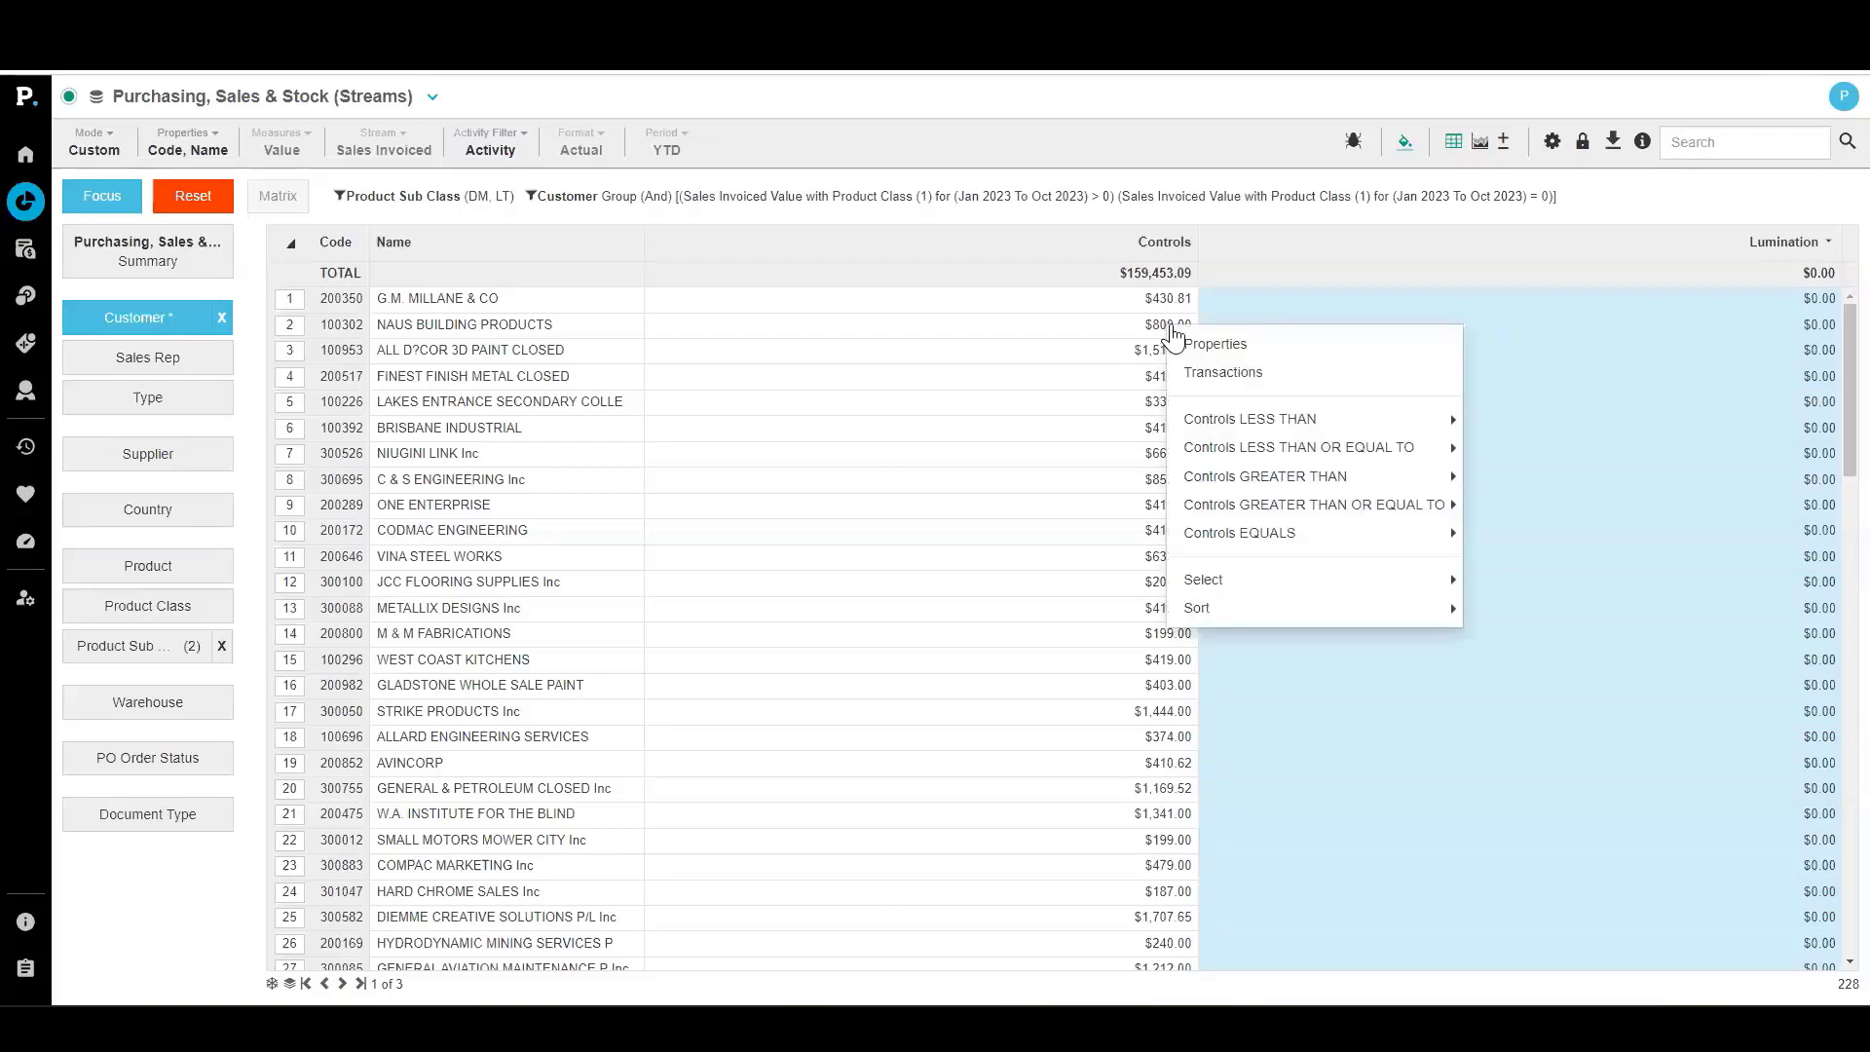
pyautogui.moveTo(1276, 482)
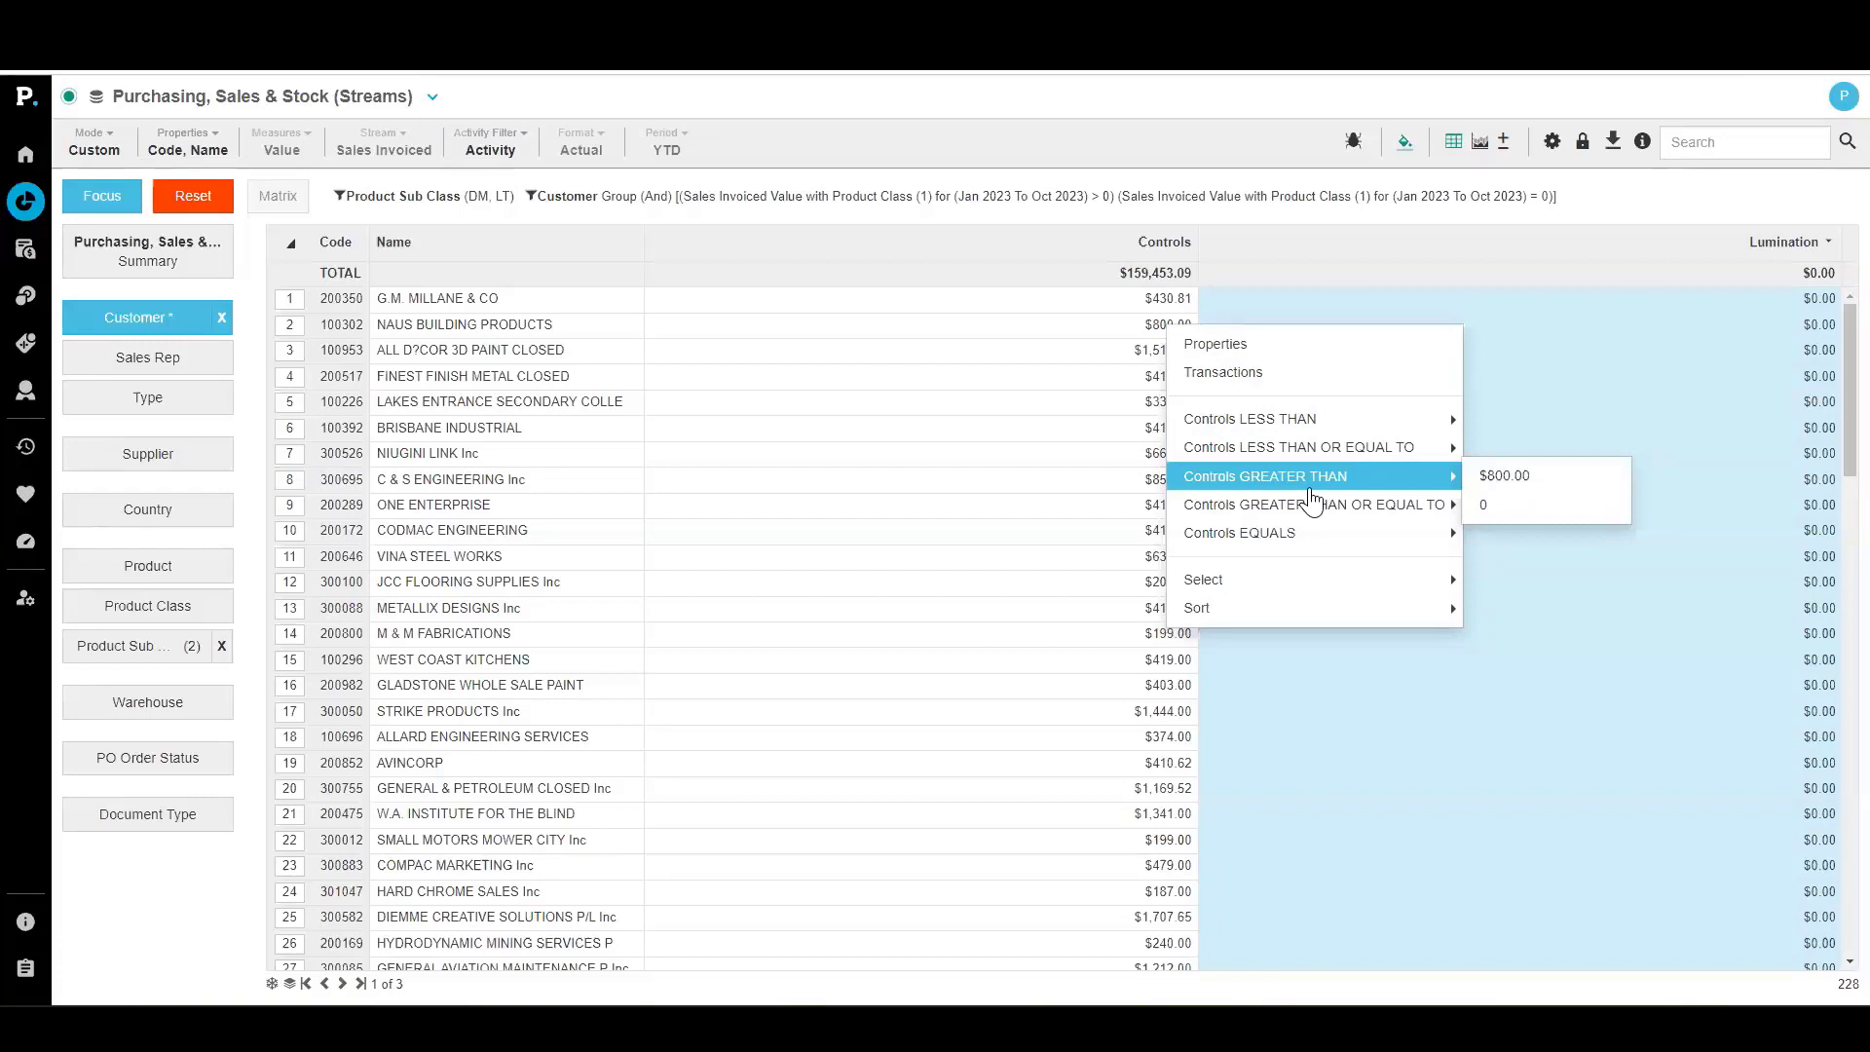
pyautogui.click(1358, 246)
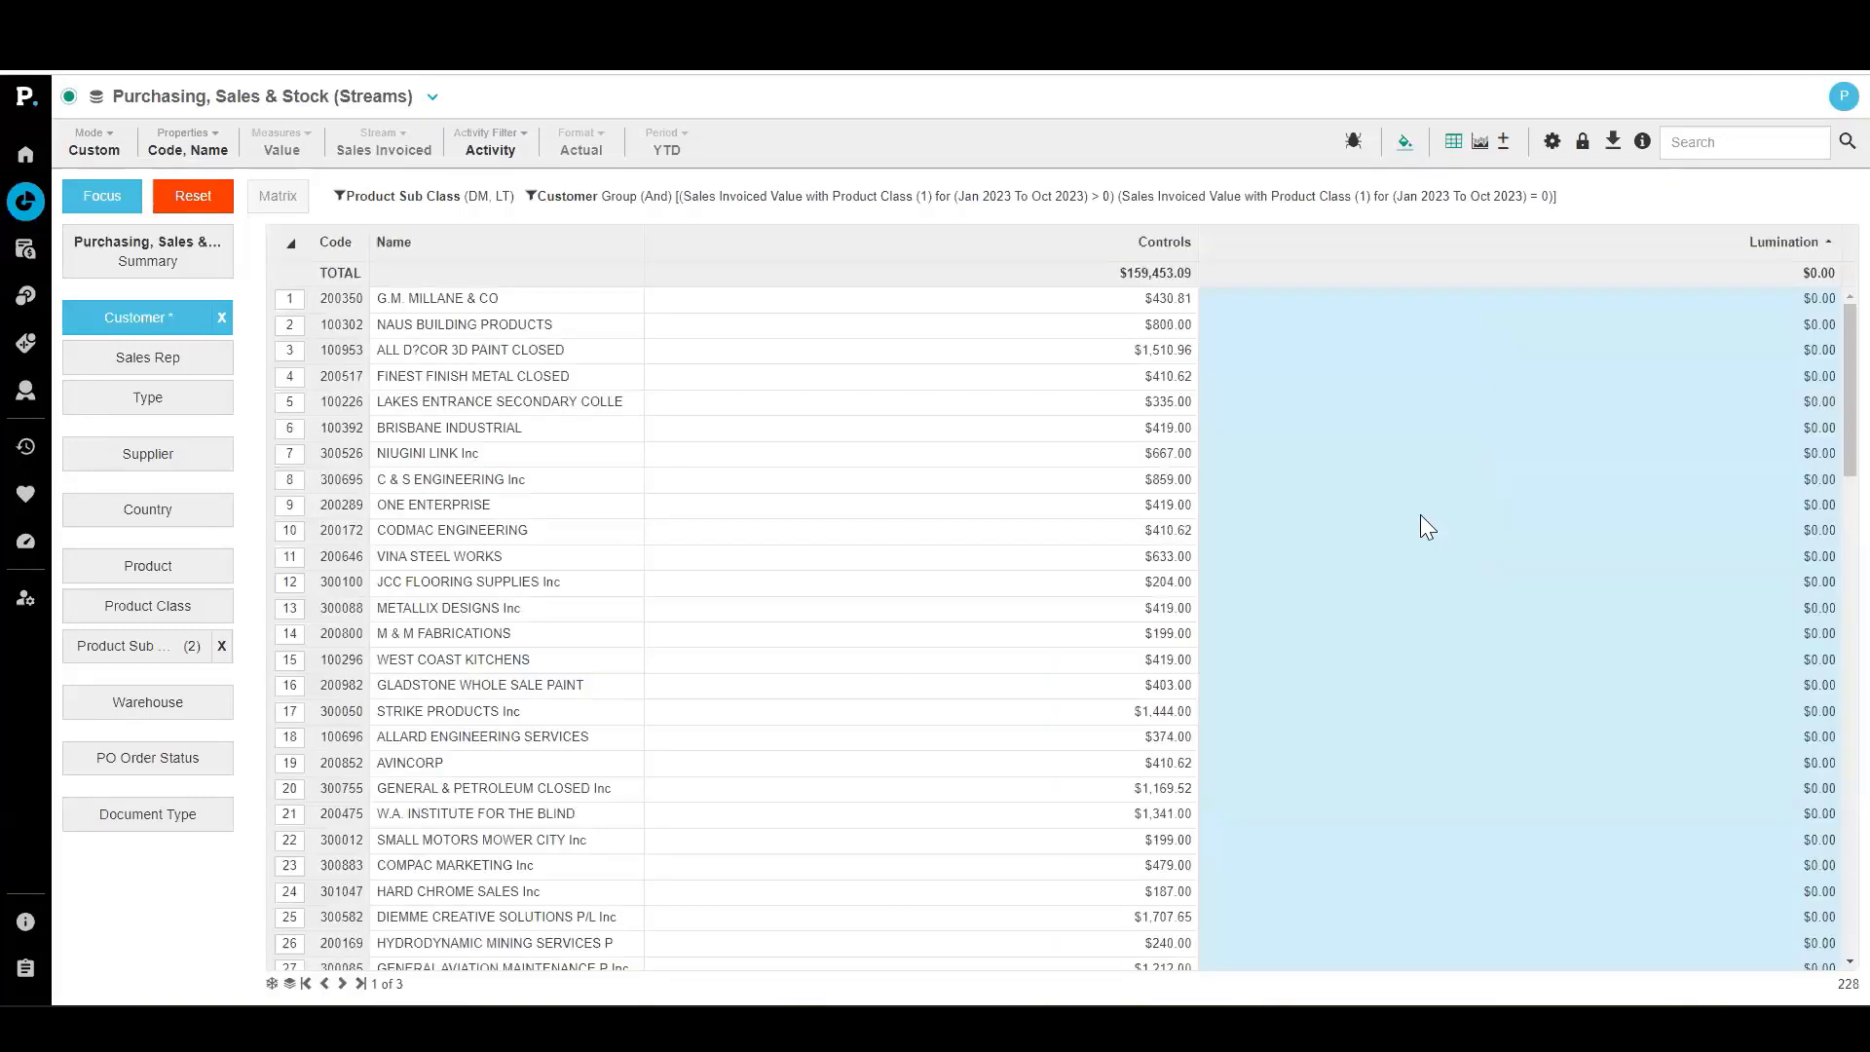
# Raise the Greater Than threshold of the first customer condition to 200 in the advanced search and apply it
pyautogui.click(1840, 146)
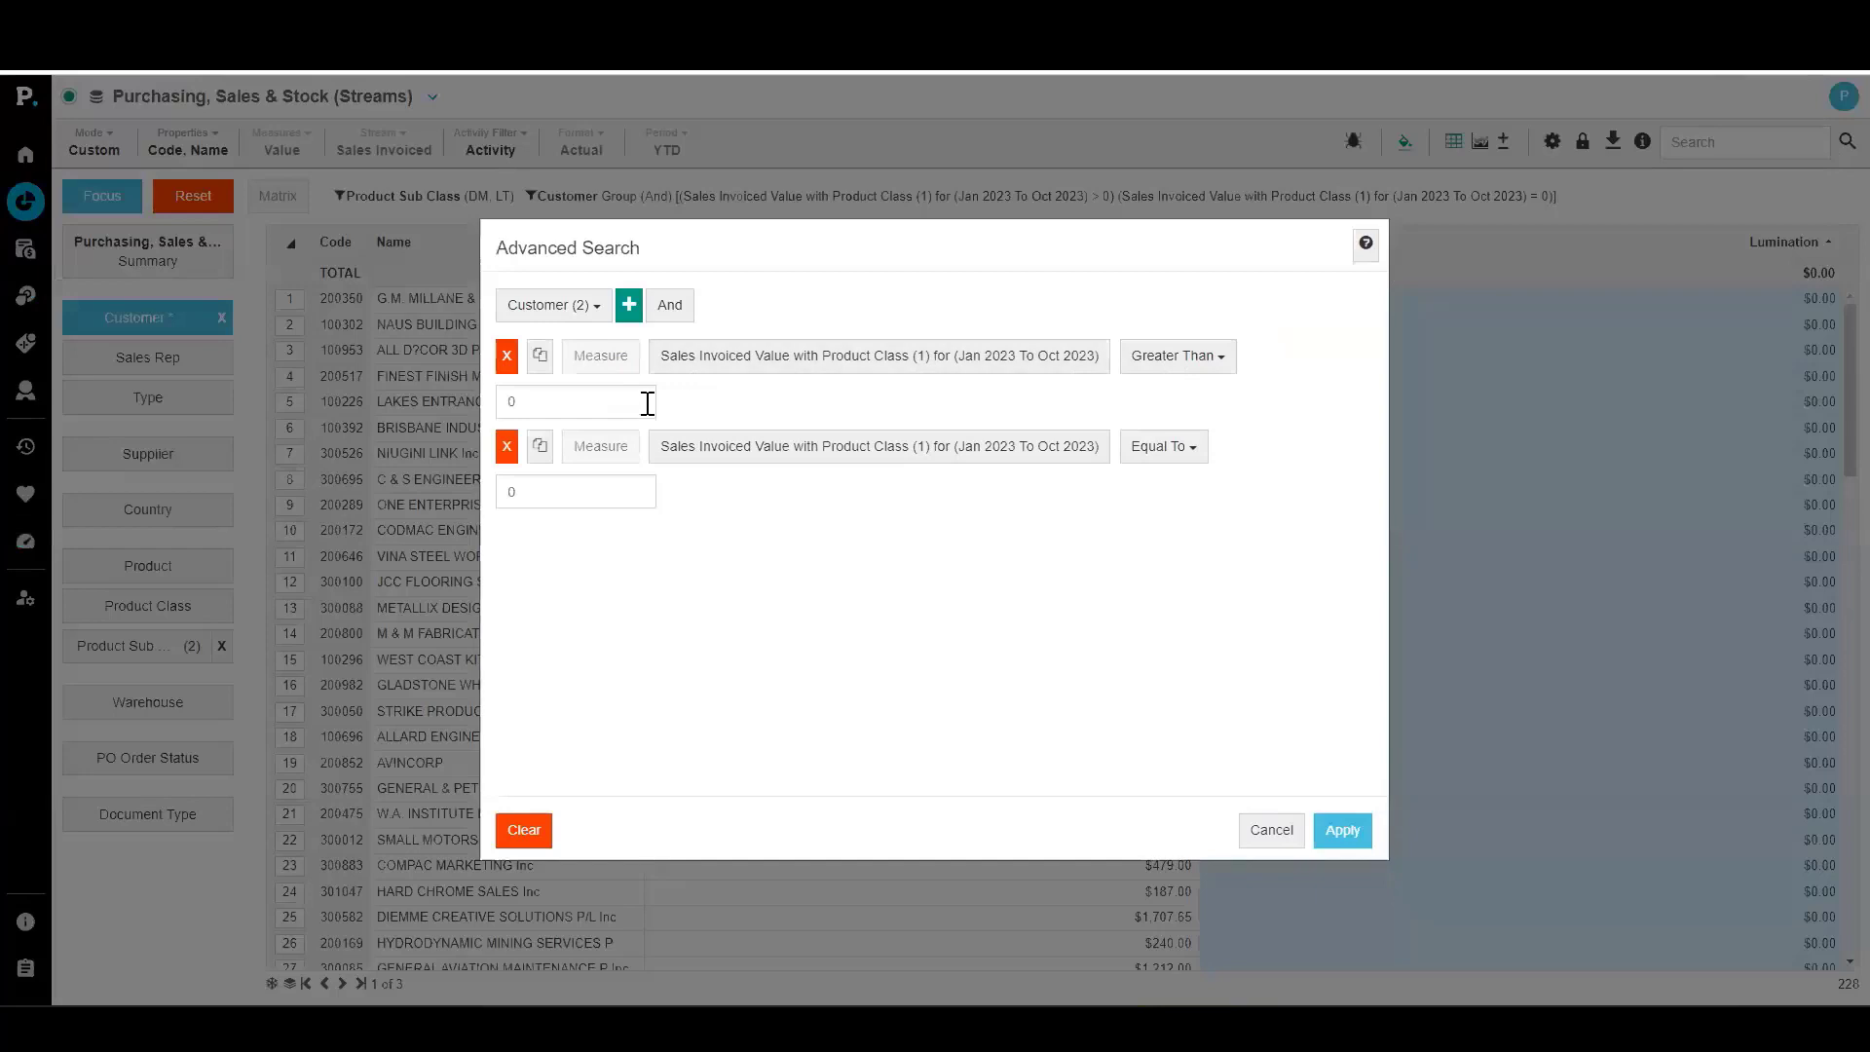
pyautogui.doubleClick(644, 402)
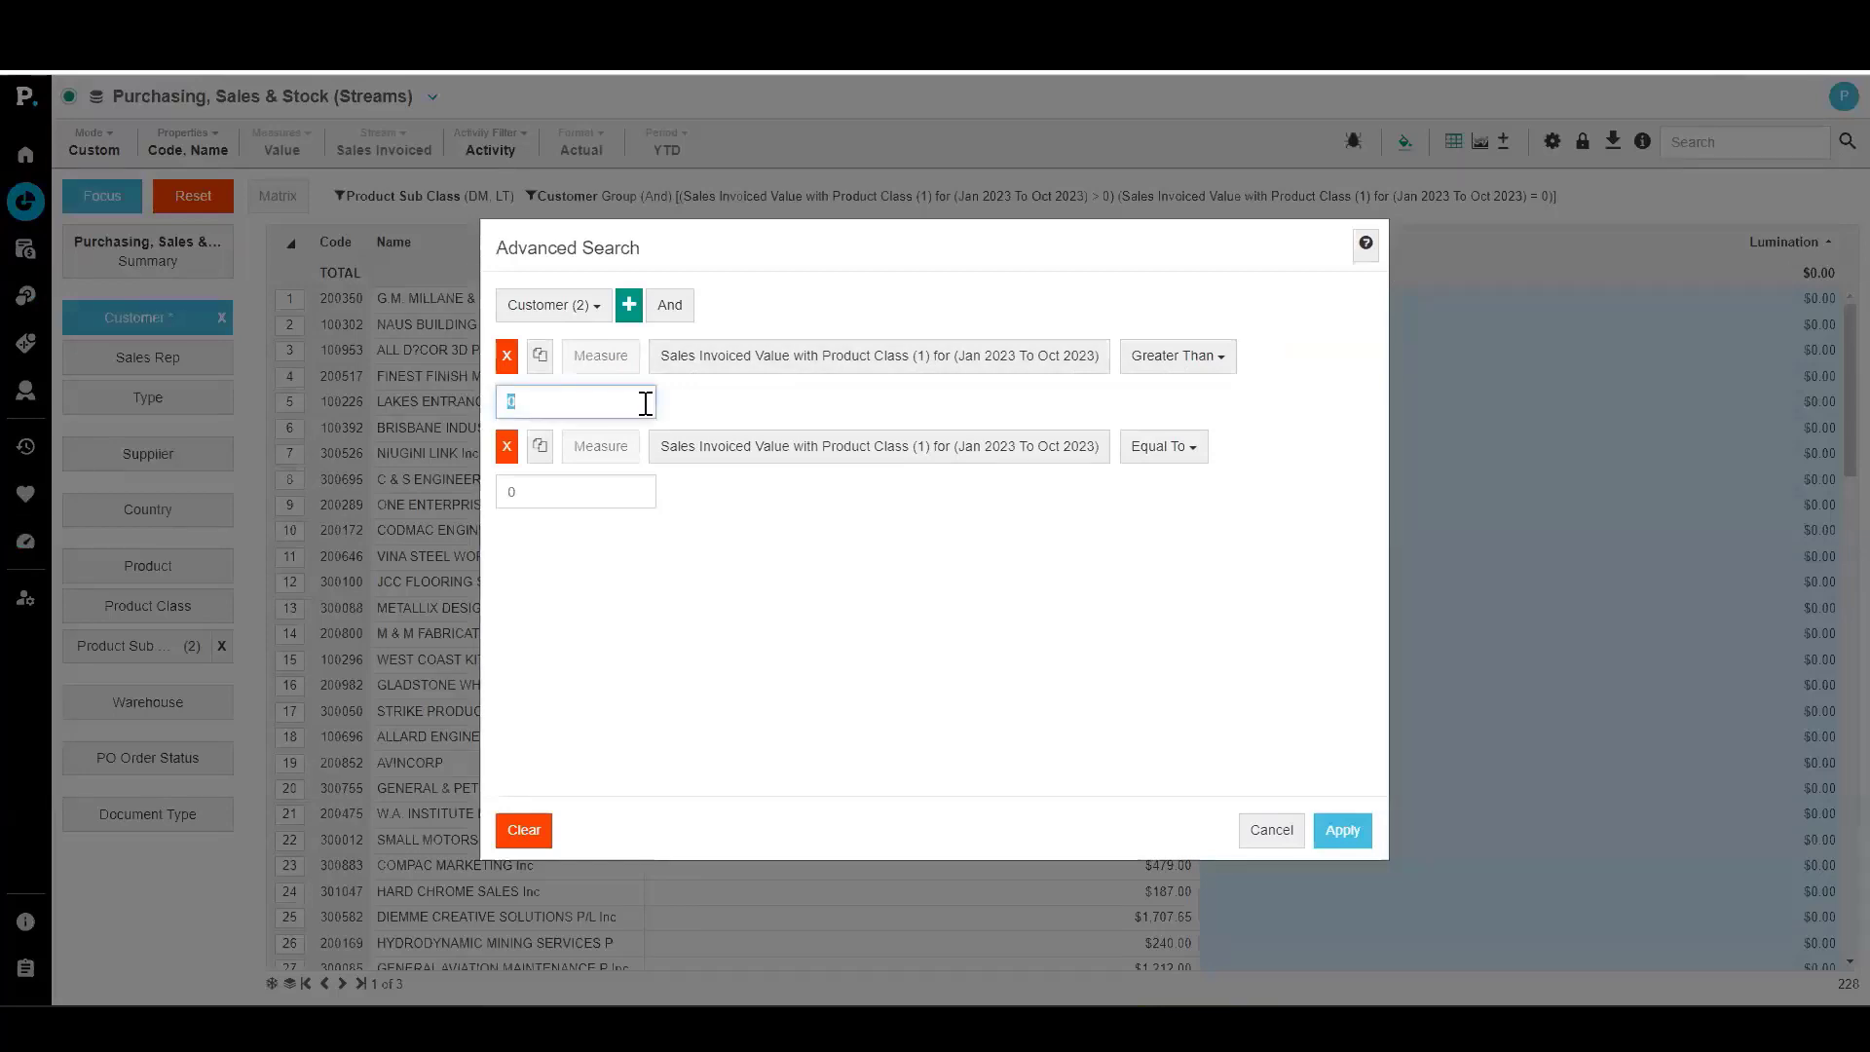
pyautogui.write('200')
pyautogui.click(727, 751)
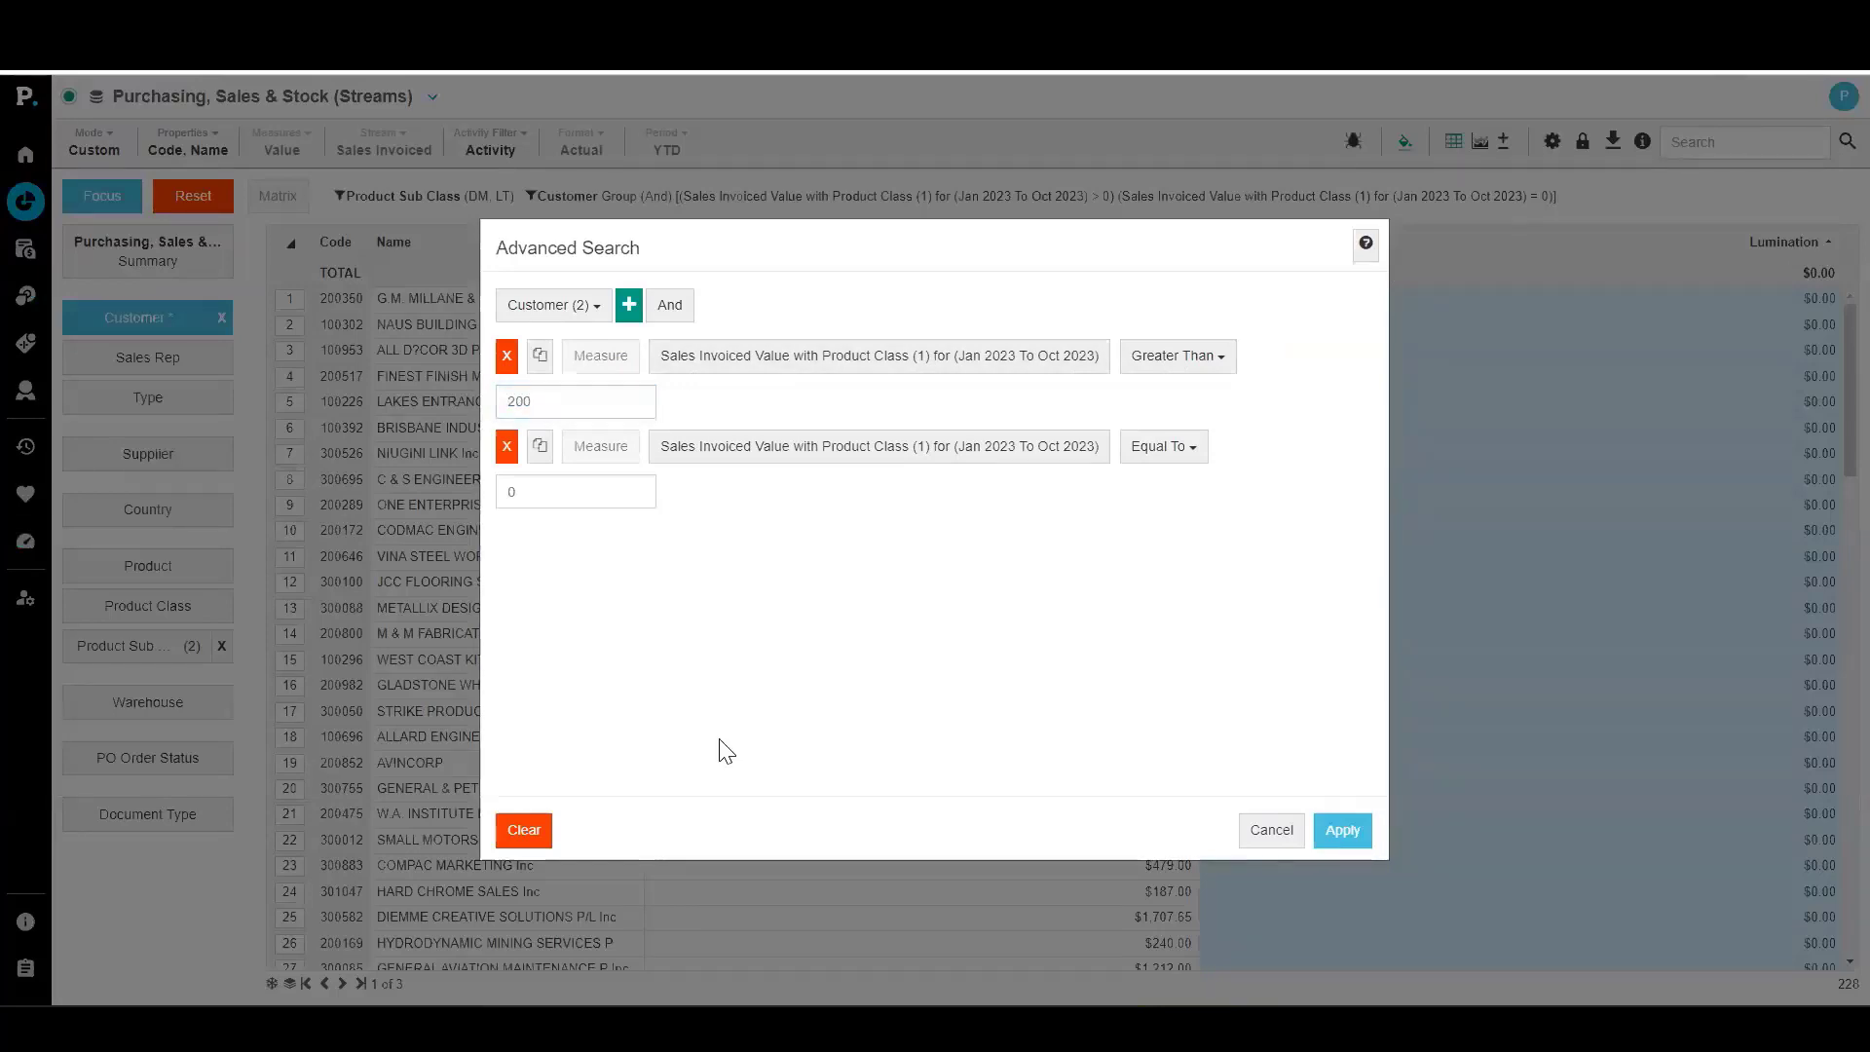
pyautogui.click(1344, 830)
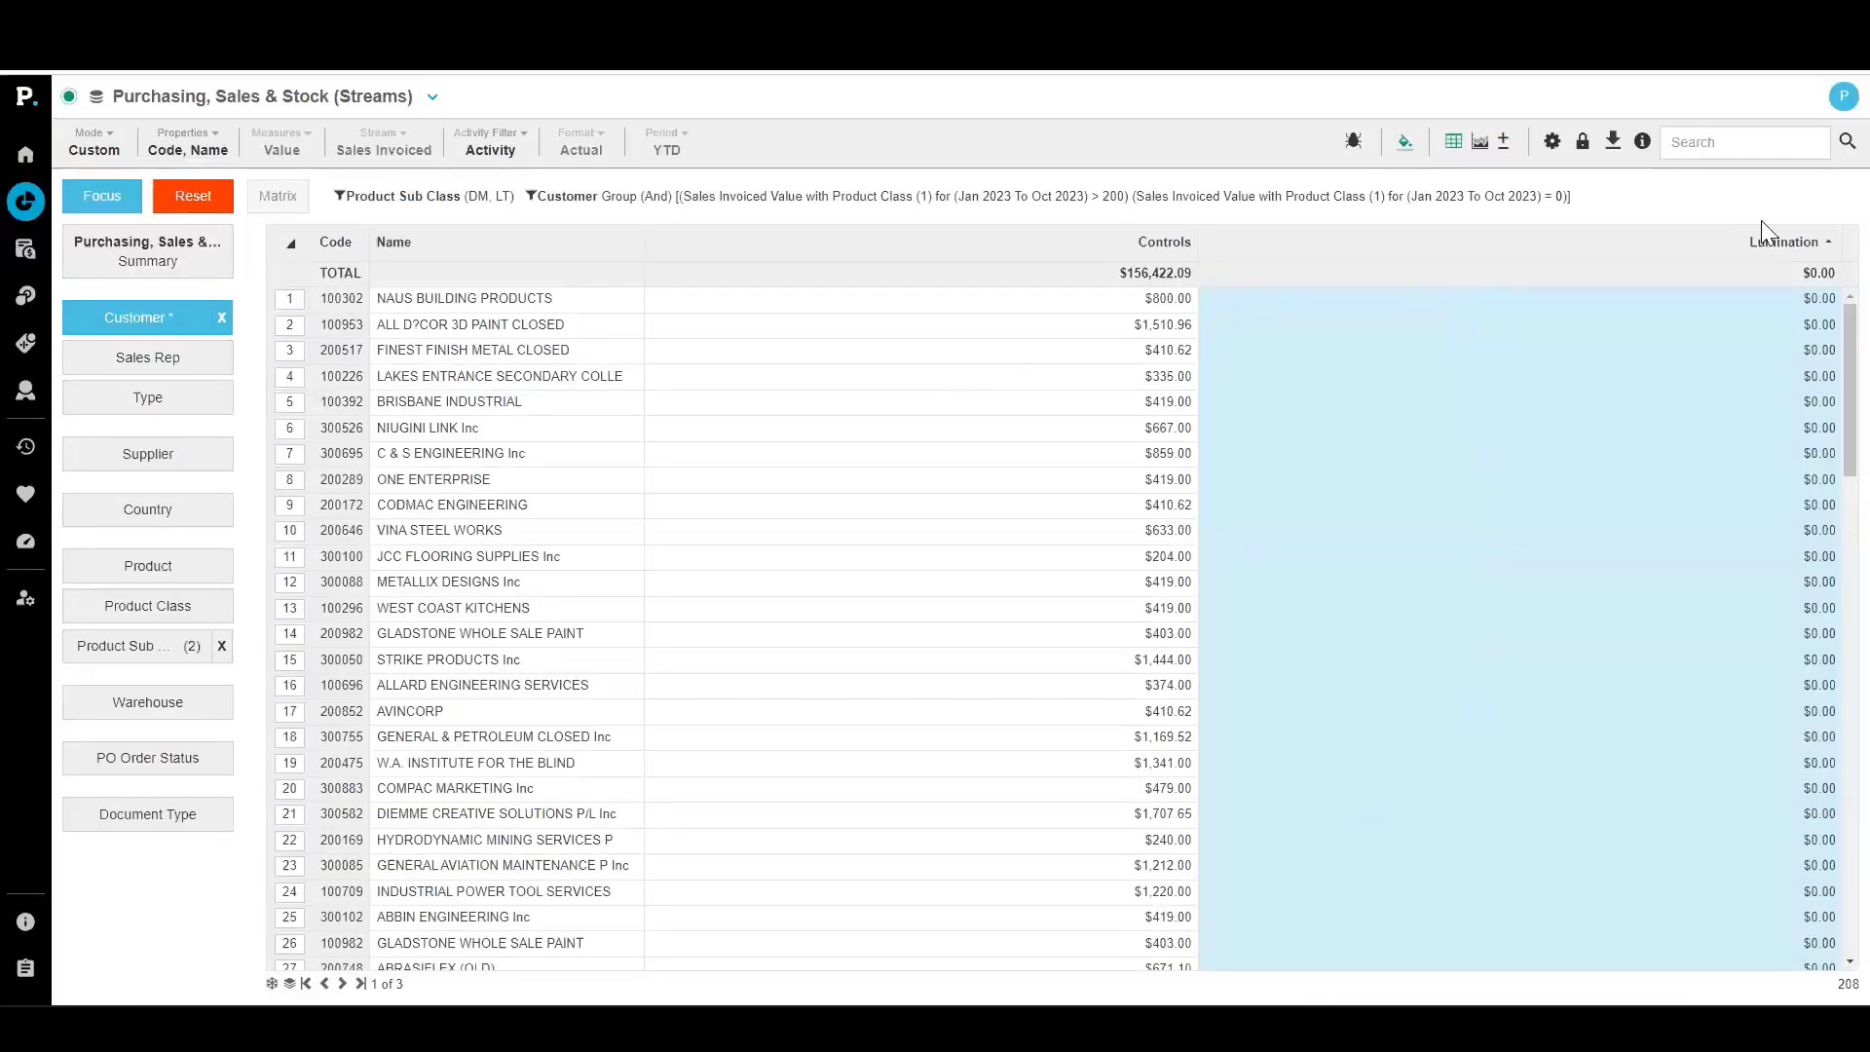
# Change the period of the Greater Than 200 search condition to the dynamic YTD period
pyautogui.click(1825, 142)
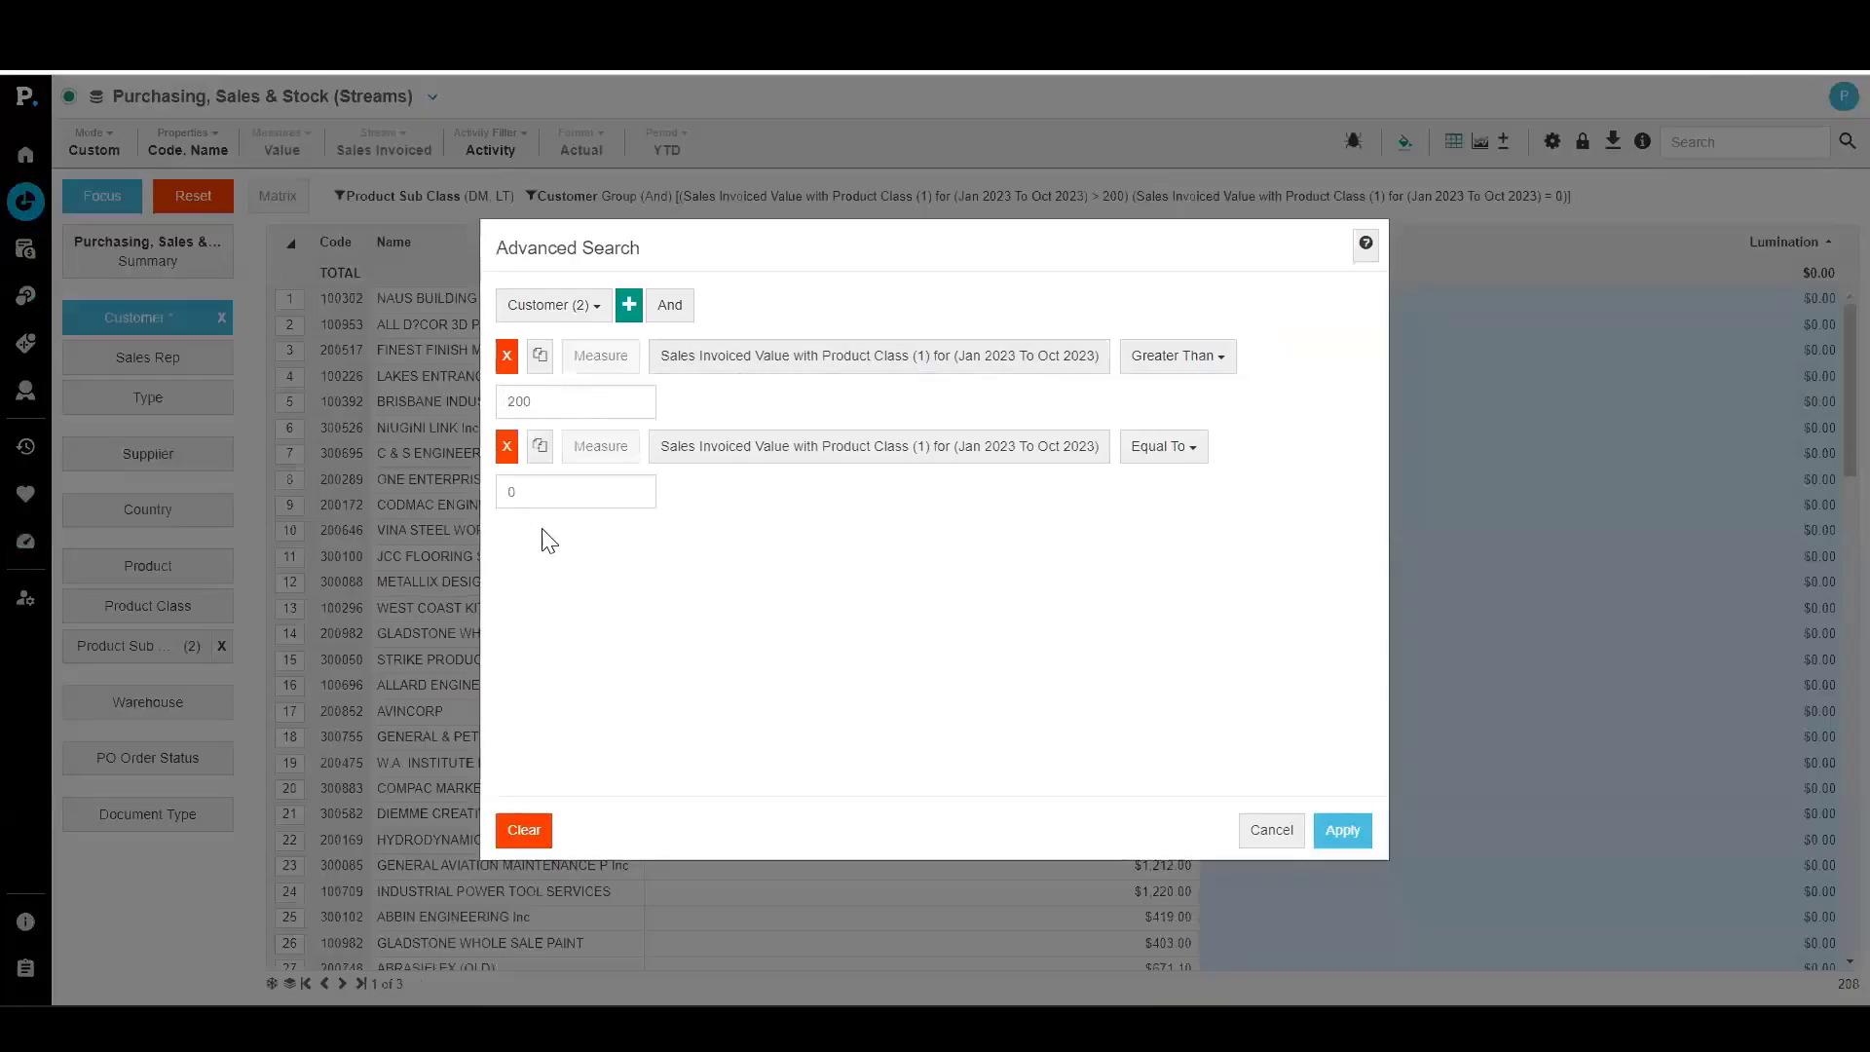
pyautogui.click(882, 360)
pyautogui.click(880, 329)
pyautogui.click(868, 374)
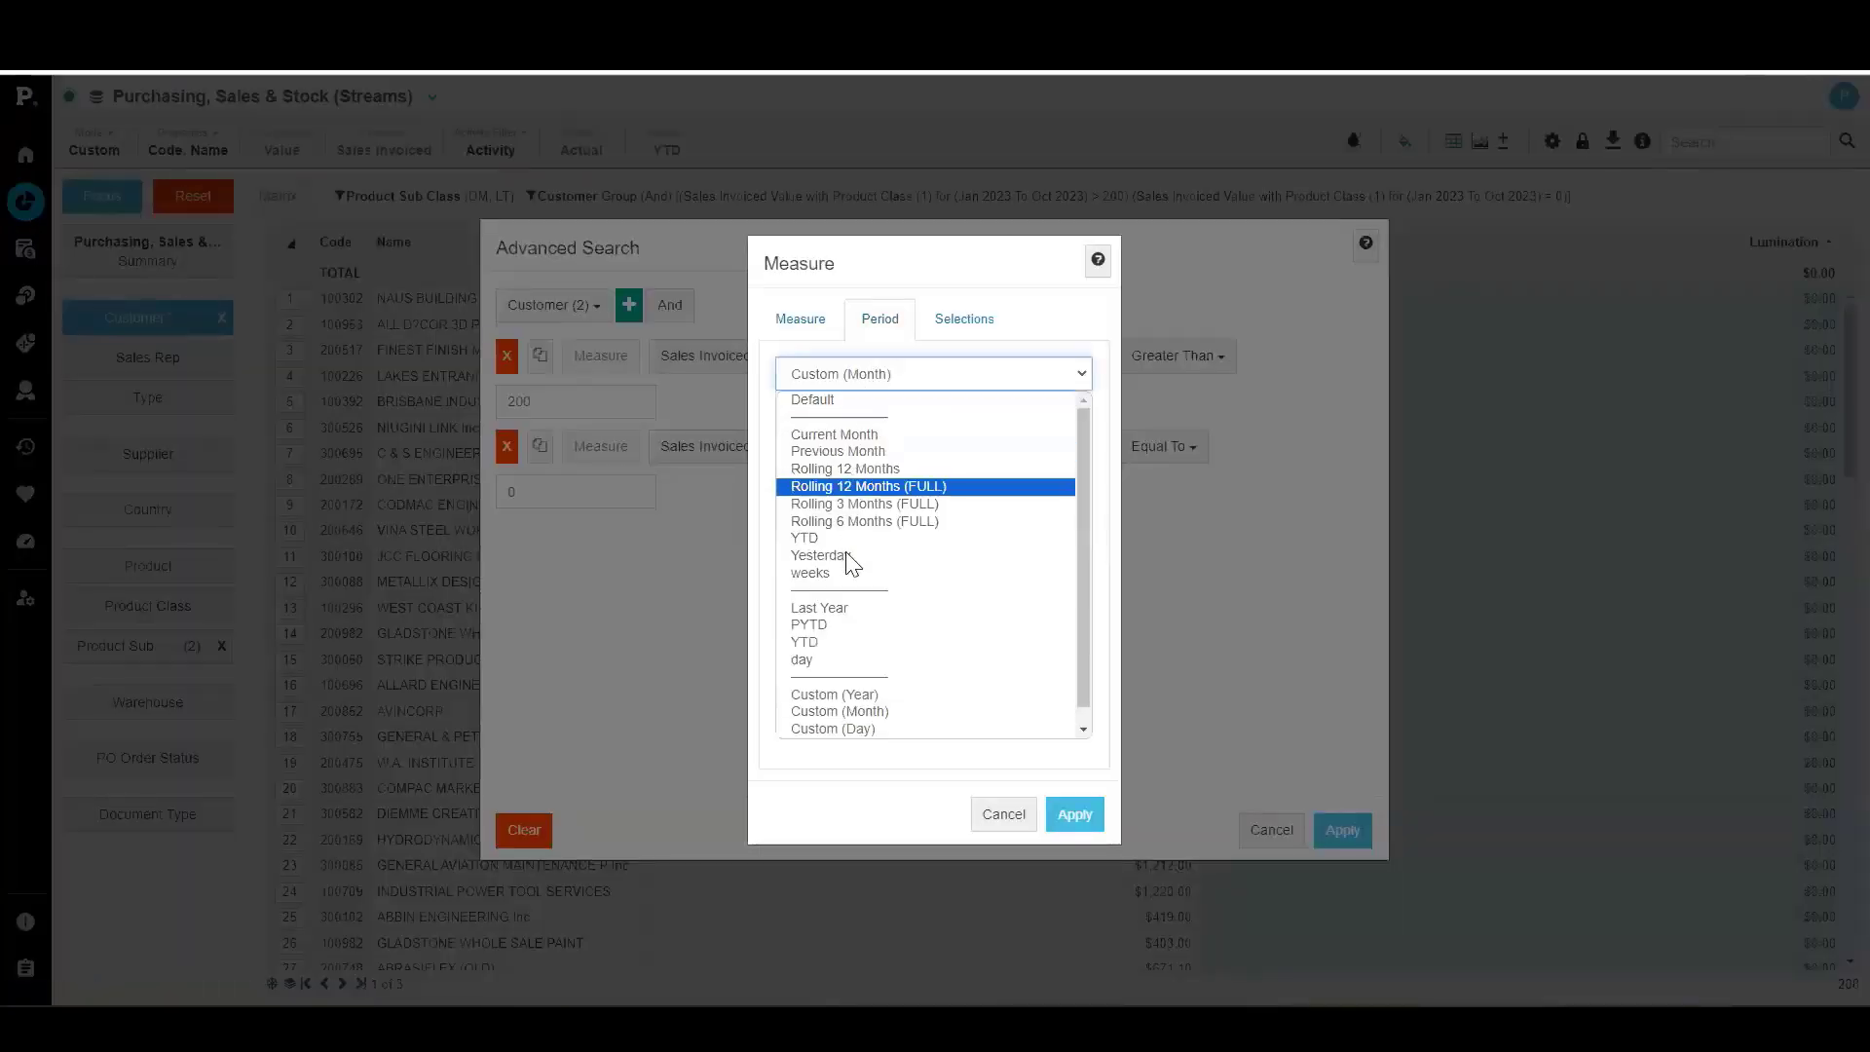
pyautogui.click(855, 540)
pyautogui.click(1089, 831)
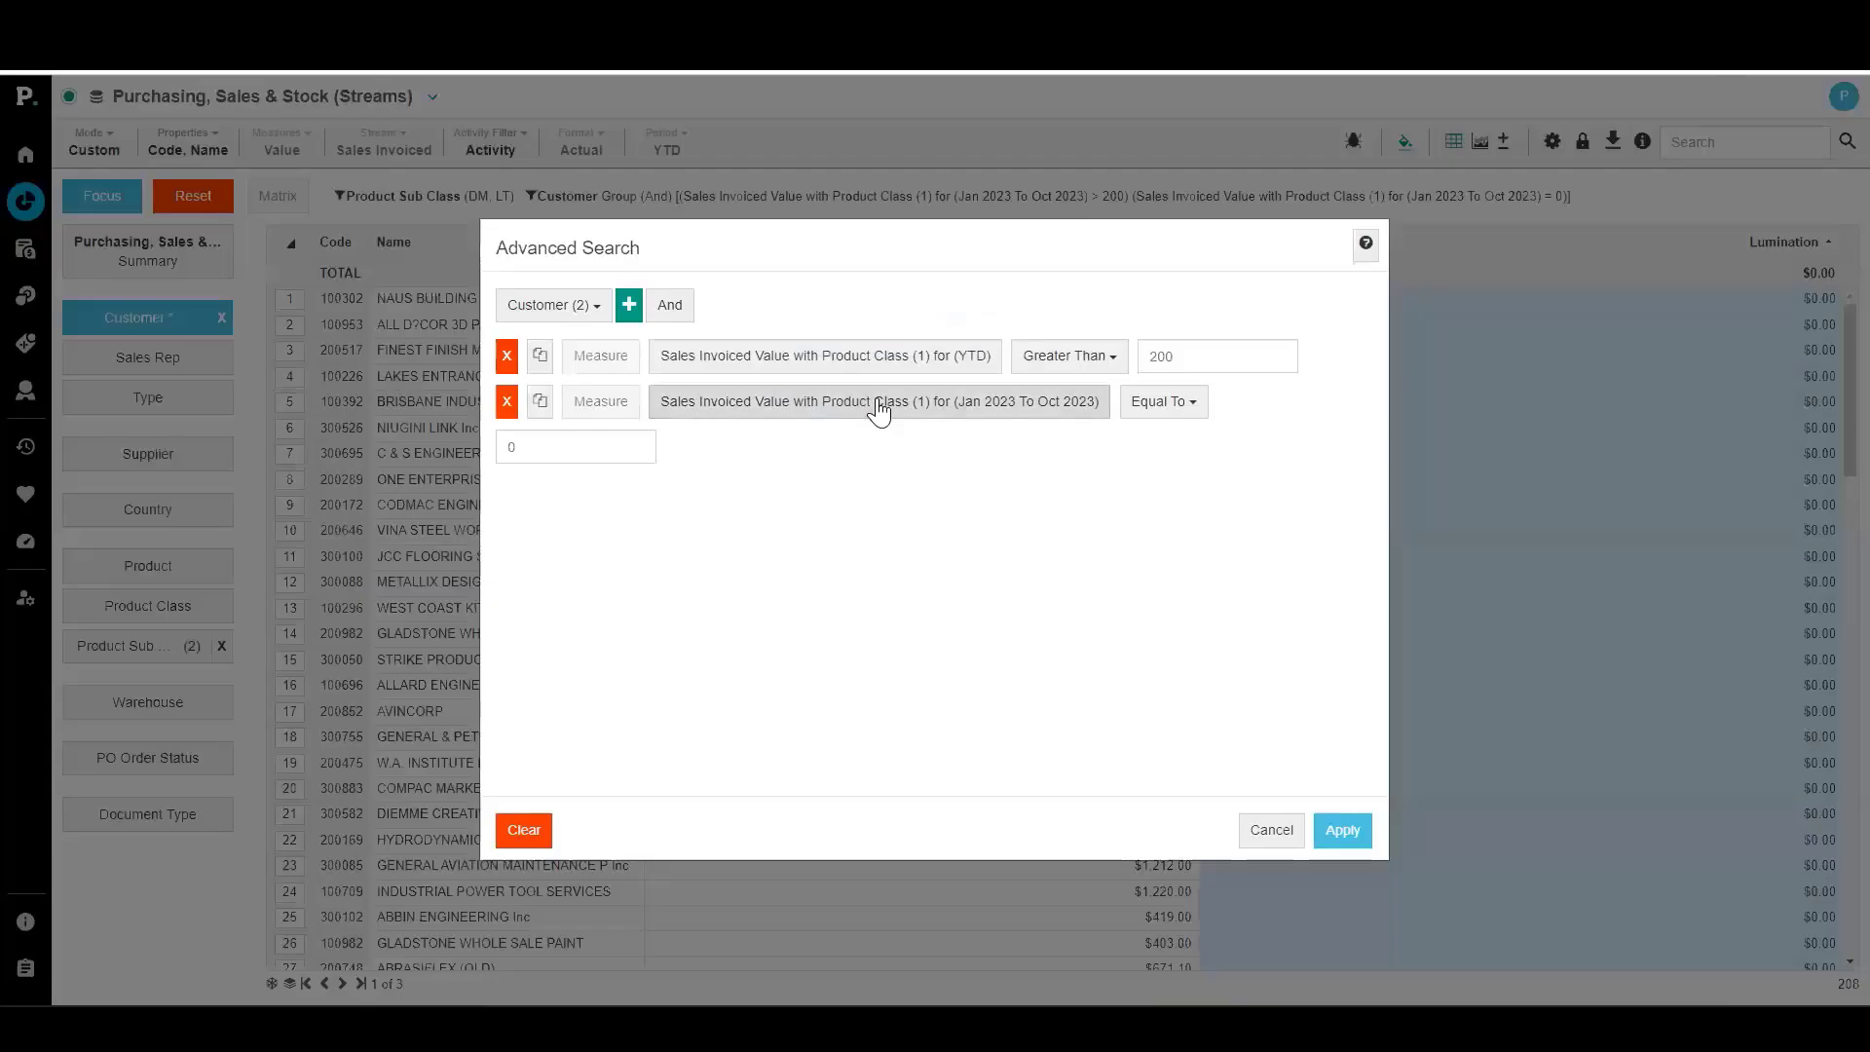
# Change the period of the Equal To 0 search condition to YTD and apply the advanced search
pyautogui.click(878, 403)
pyautogui.click(879, 326)
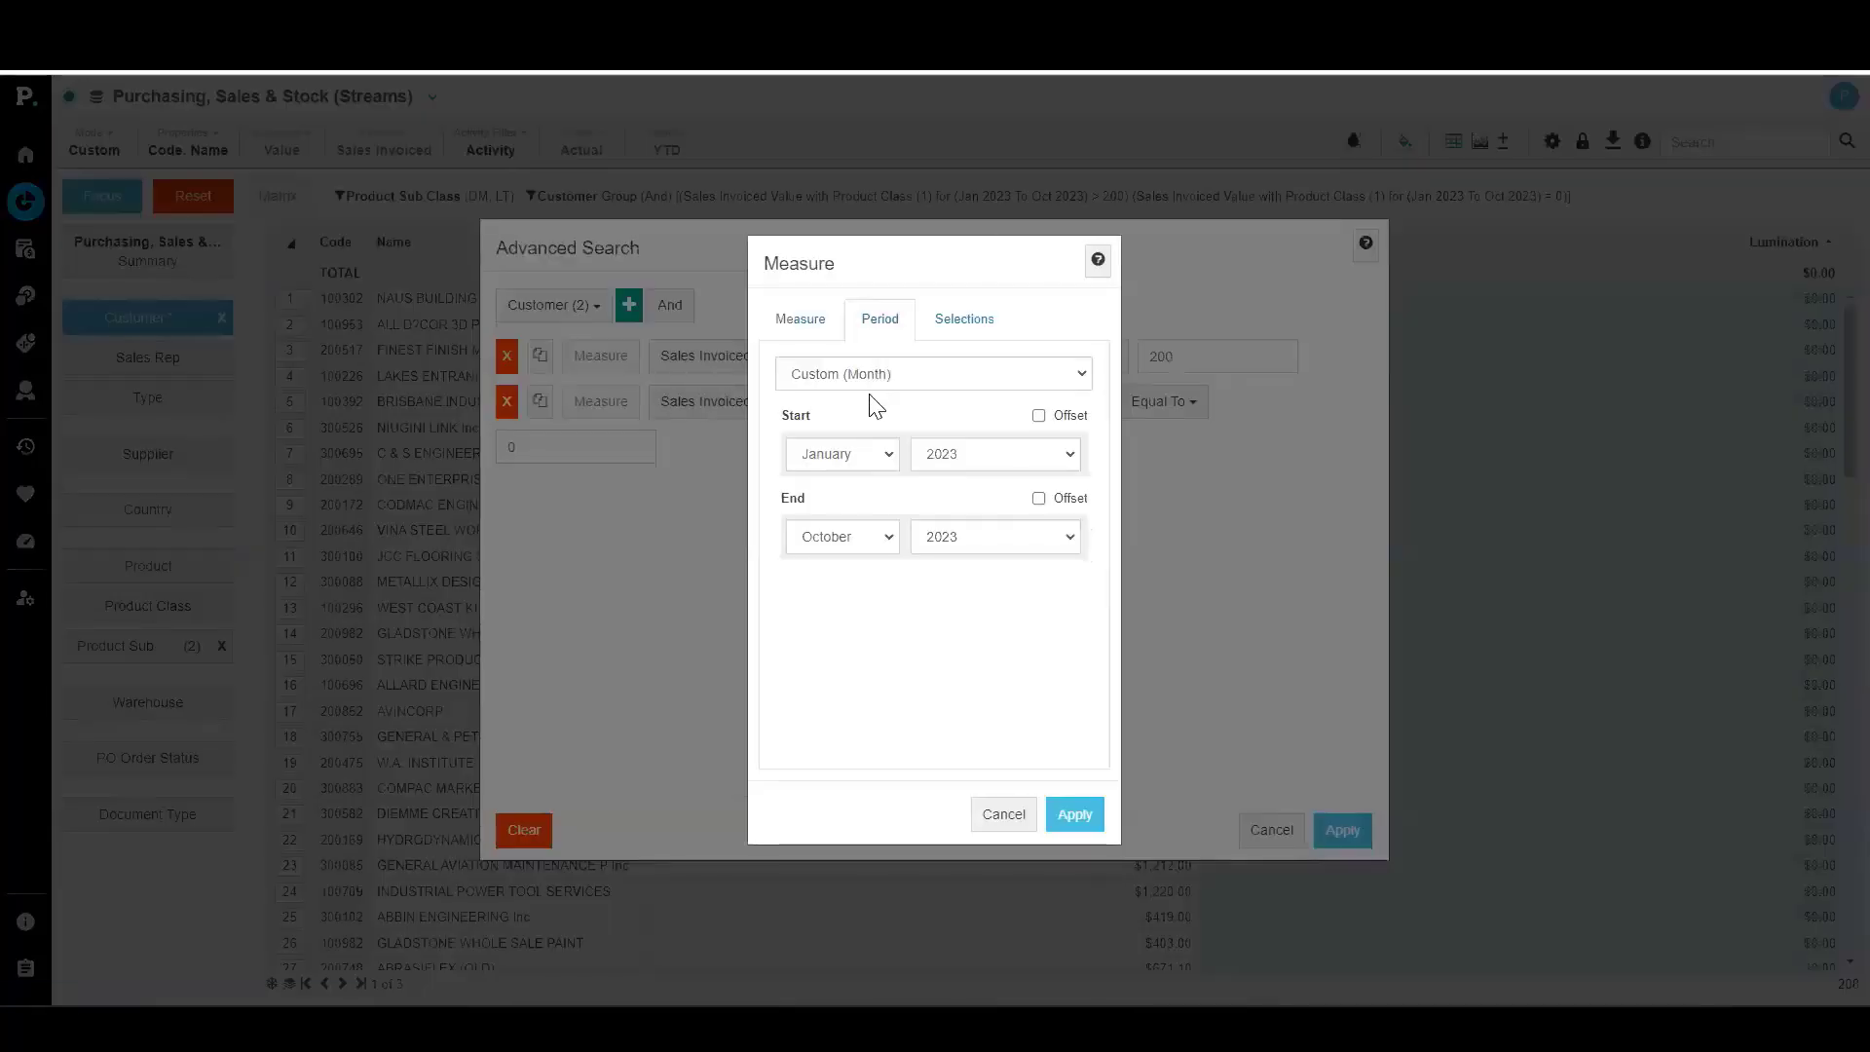
pyautogui.click(868, 375)
pyautogui.click(855, 538)
pyautogui.click(1074, 814)
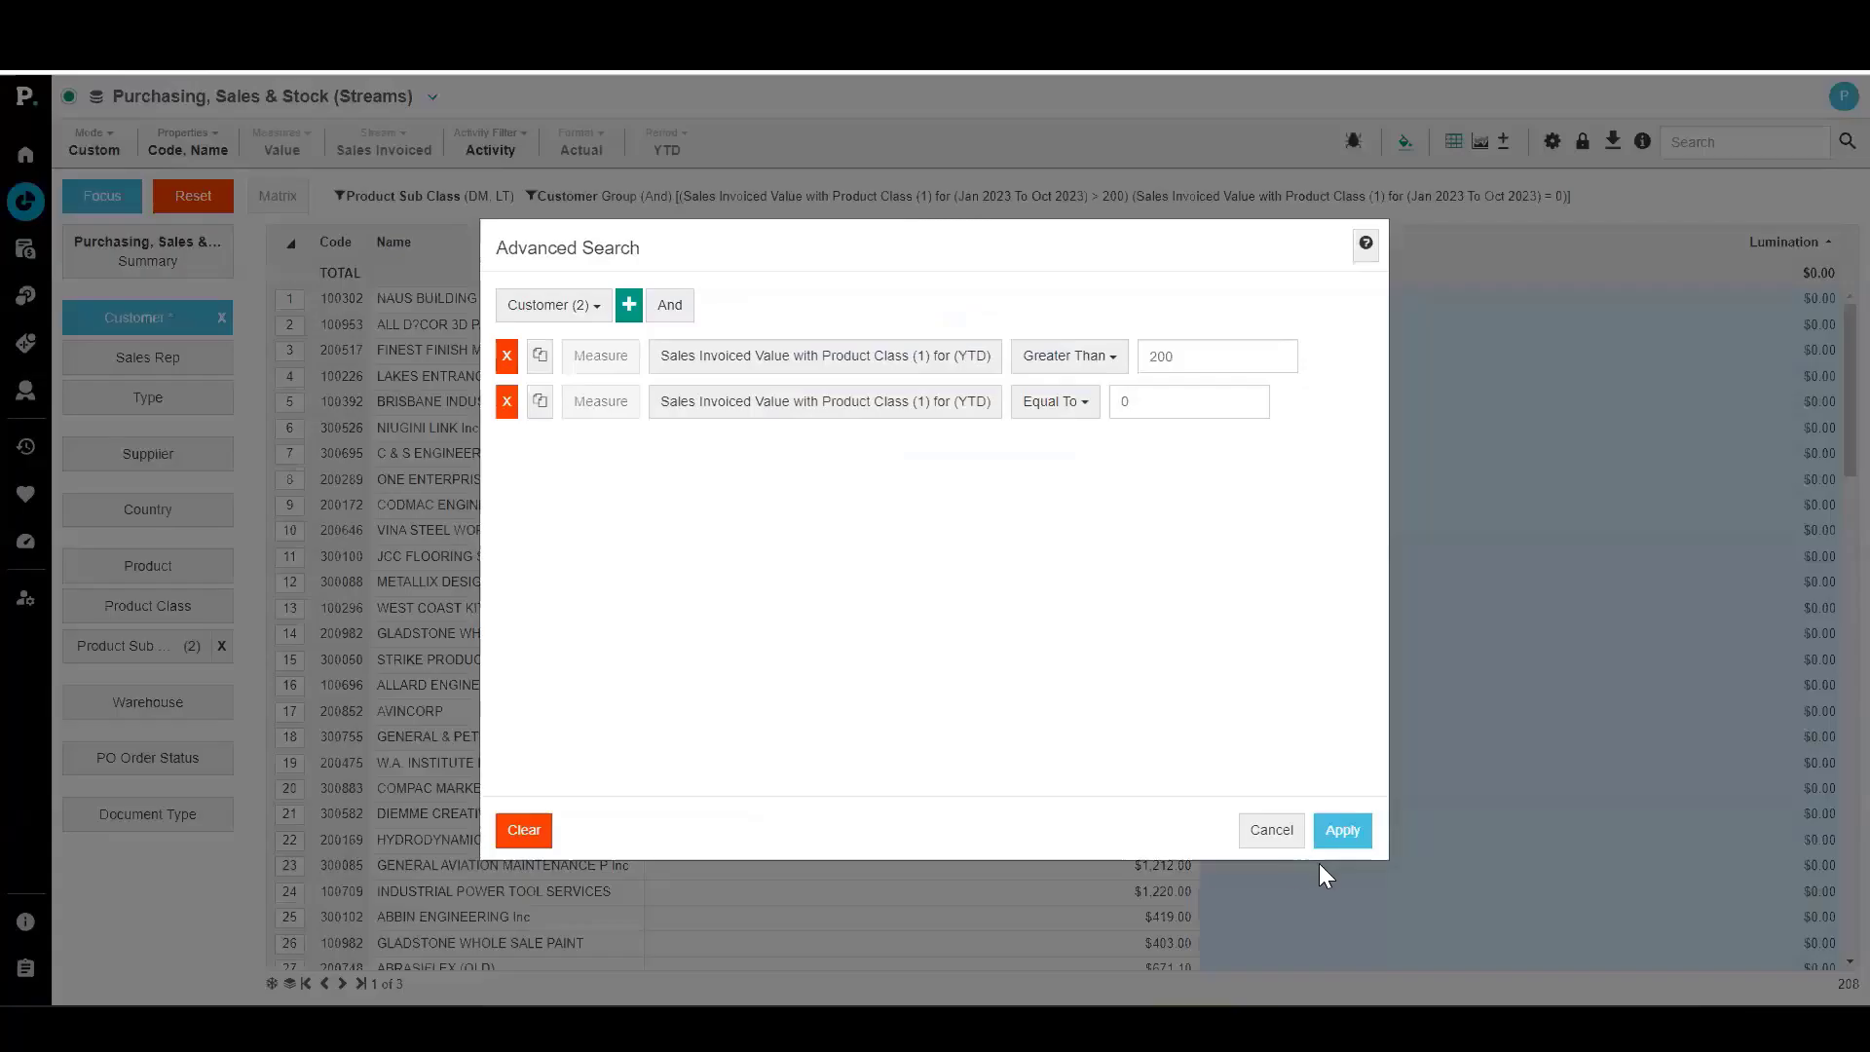
pyautogui.click(1341, 830)
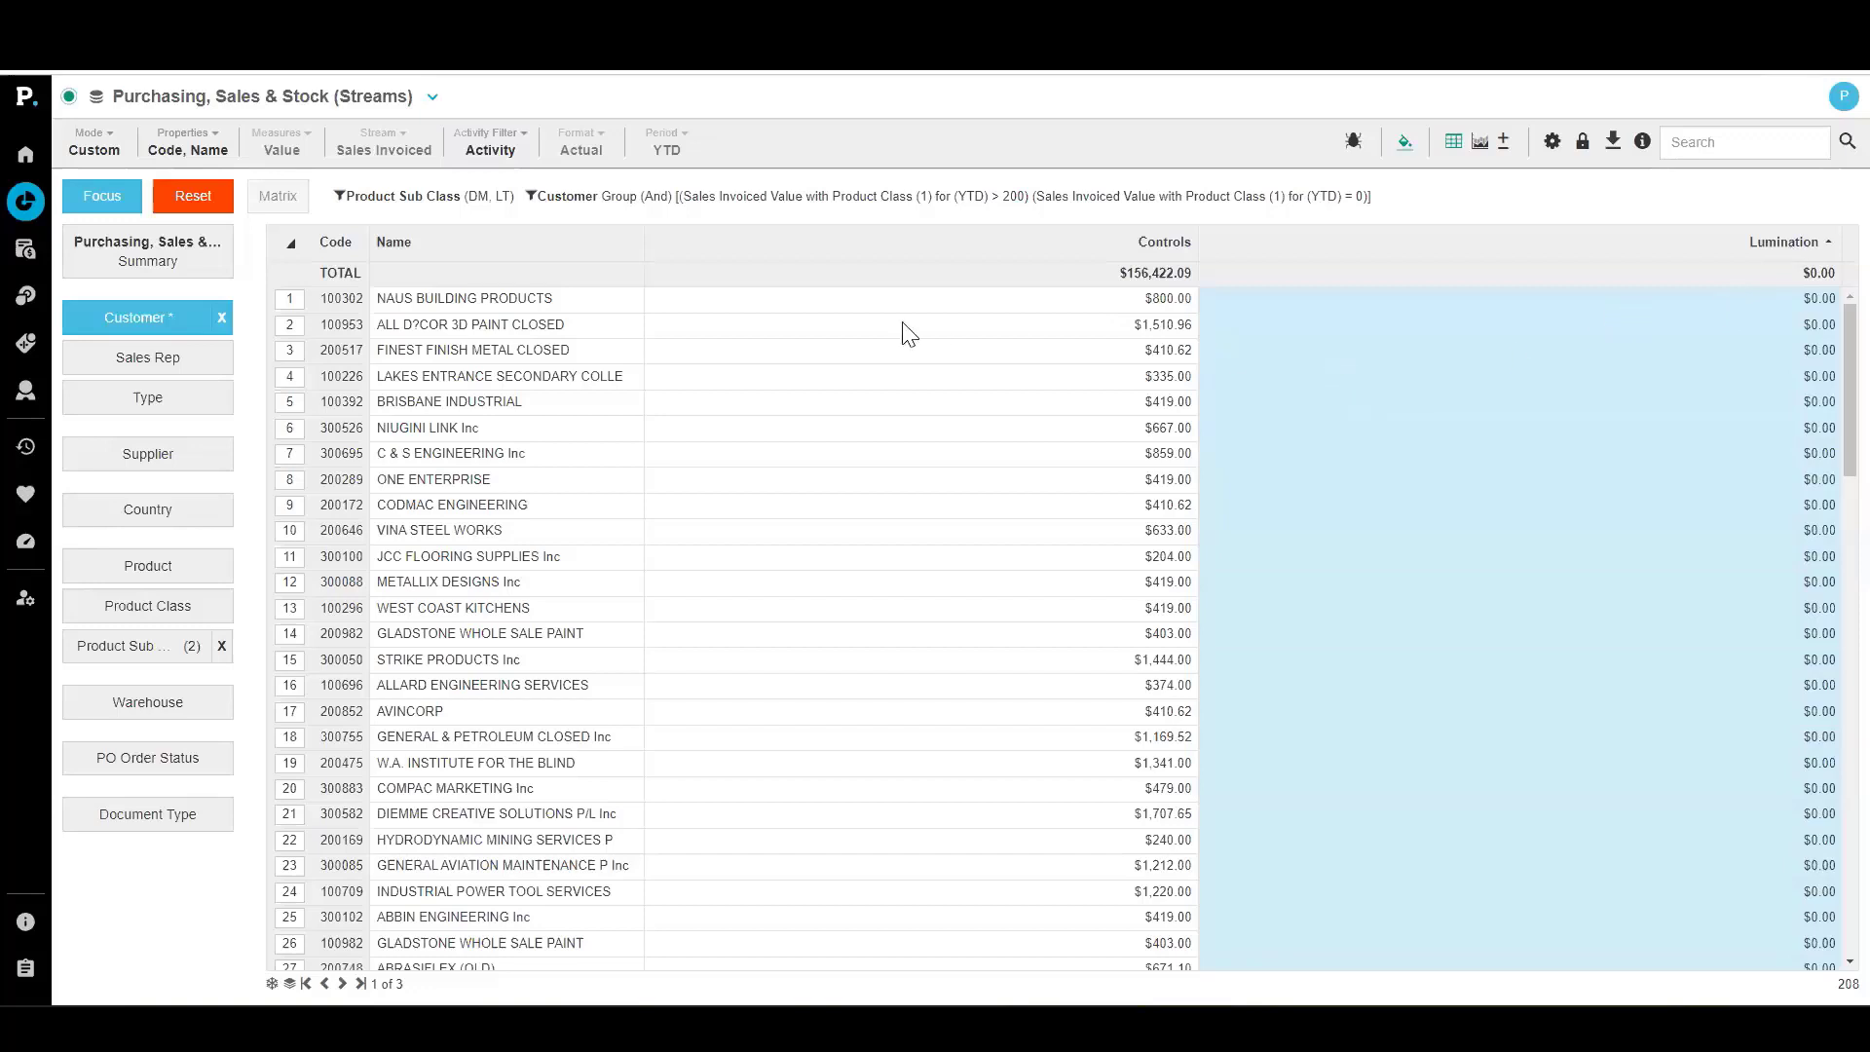
# Clone the Lumination column in the custom mode setup and name the copy Lumination 2022
pyautogui.click(97, 146)
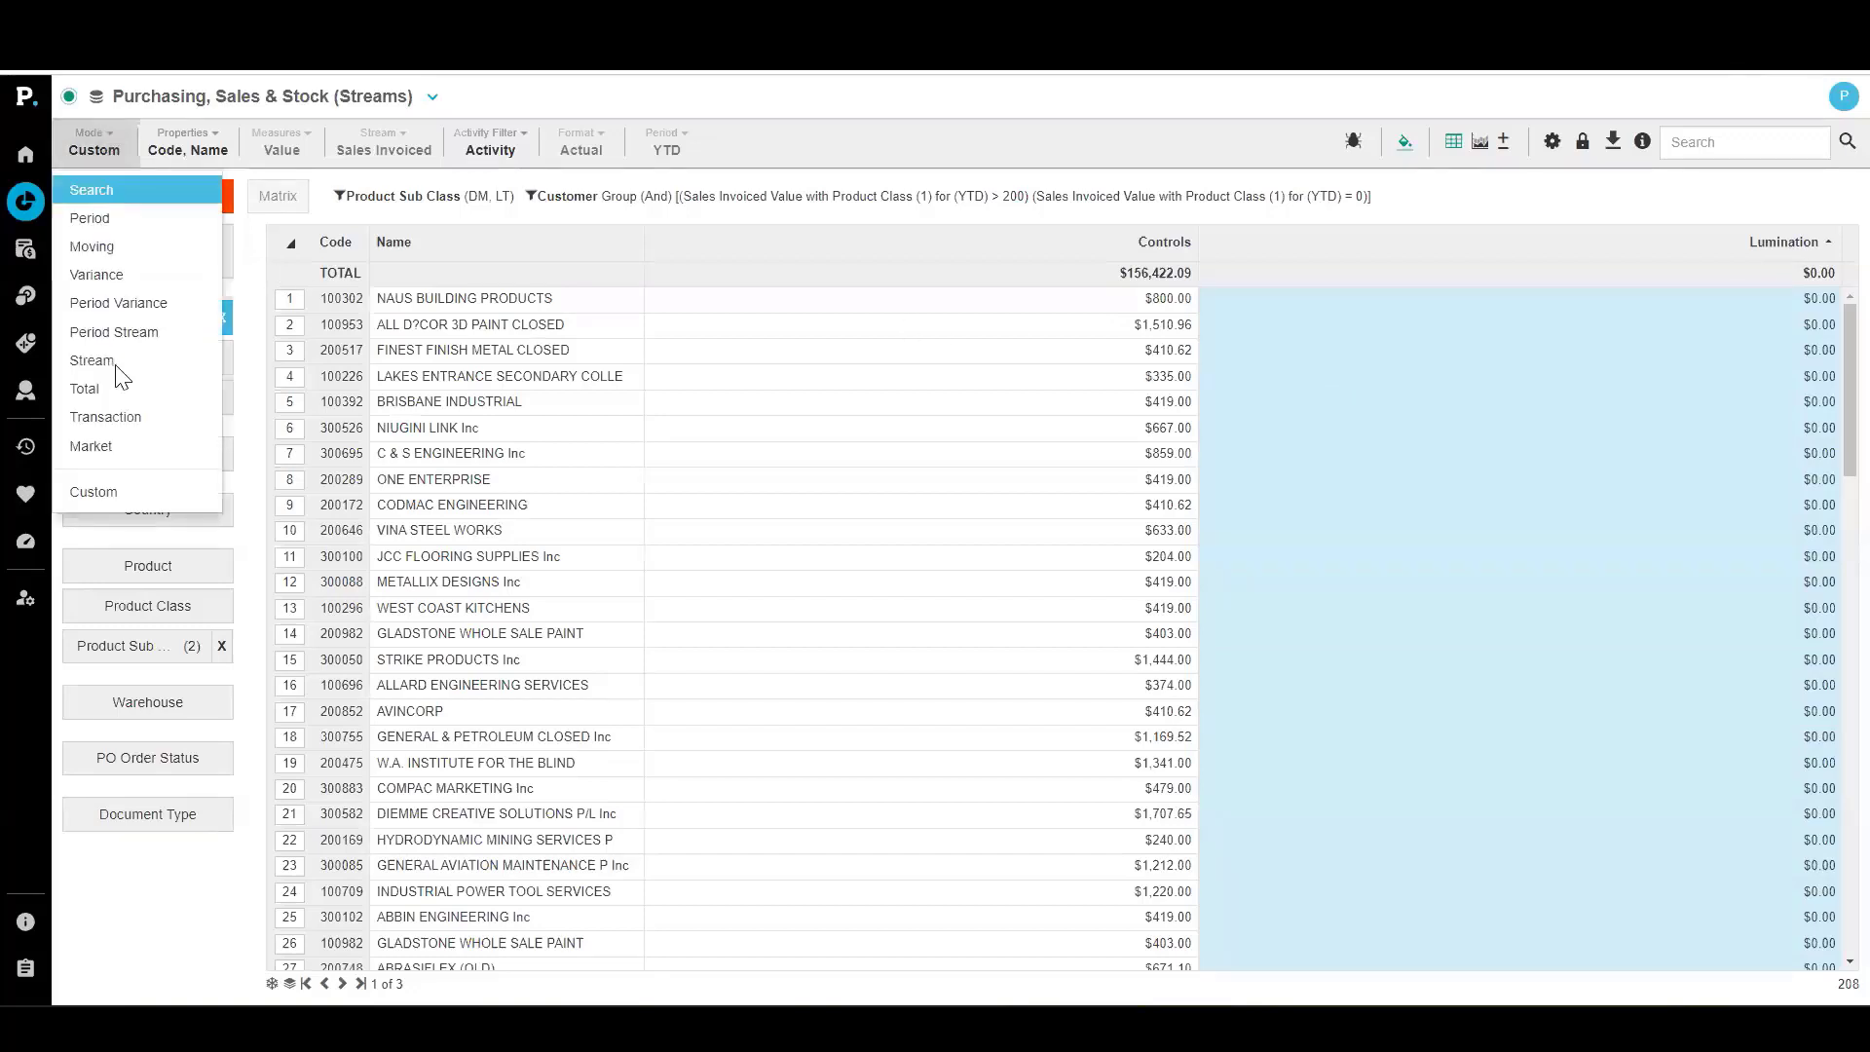
pyautogui.click(133, 491)
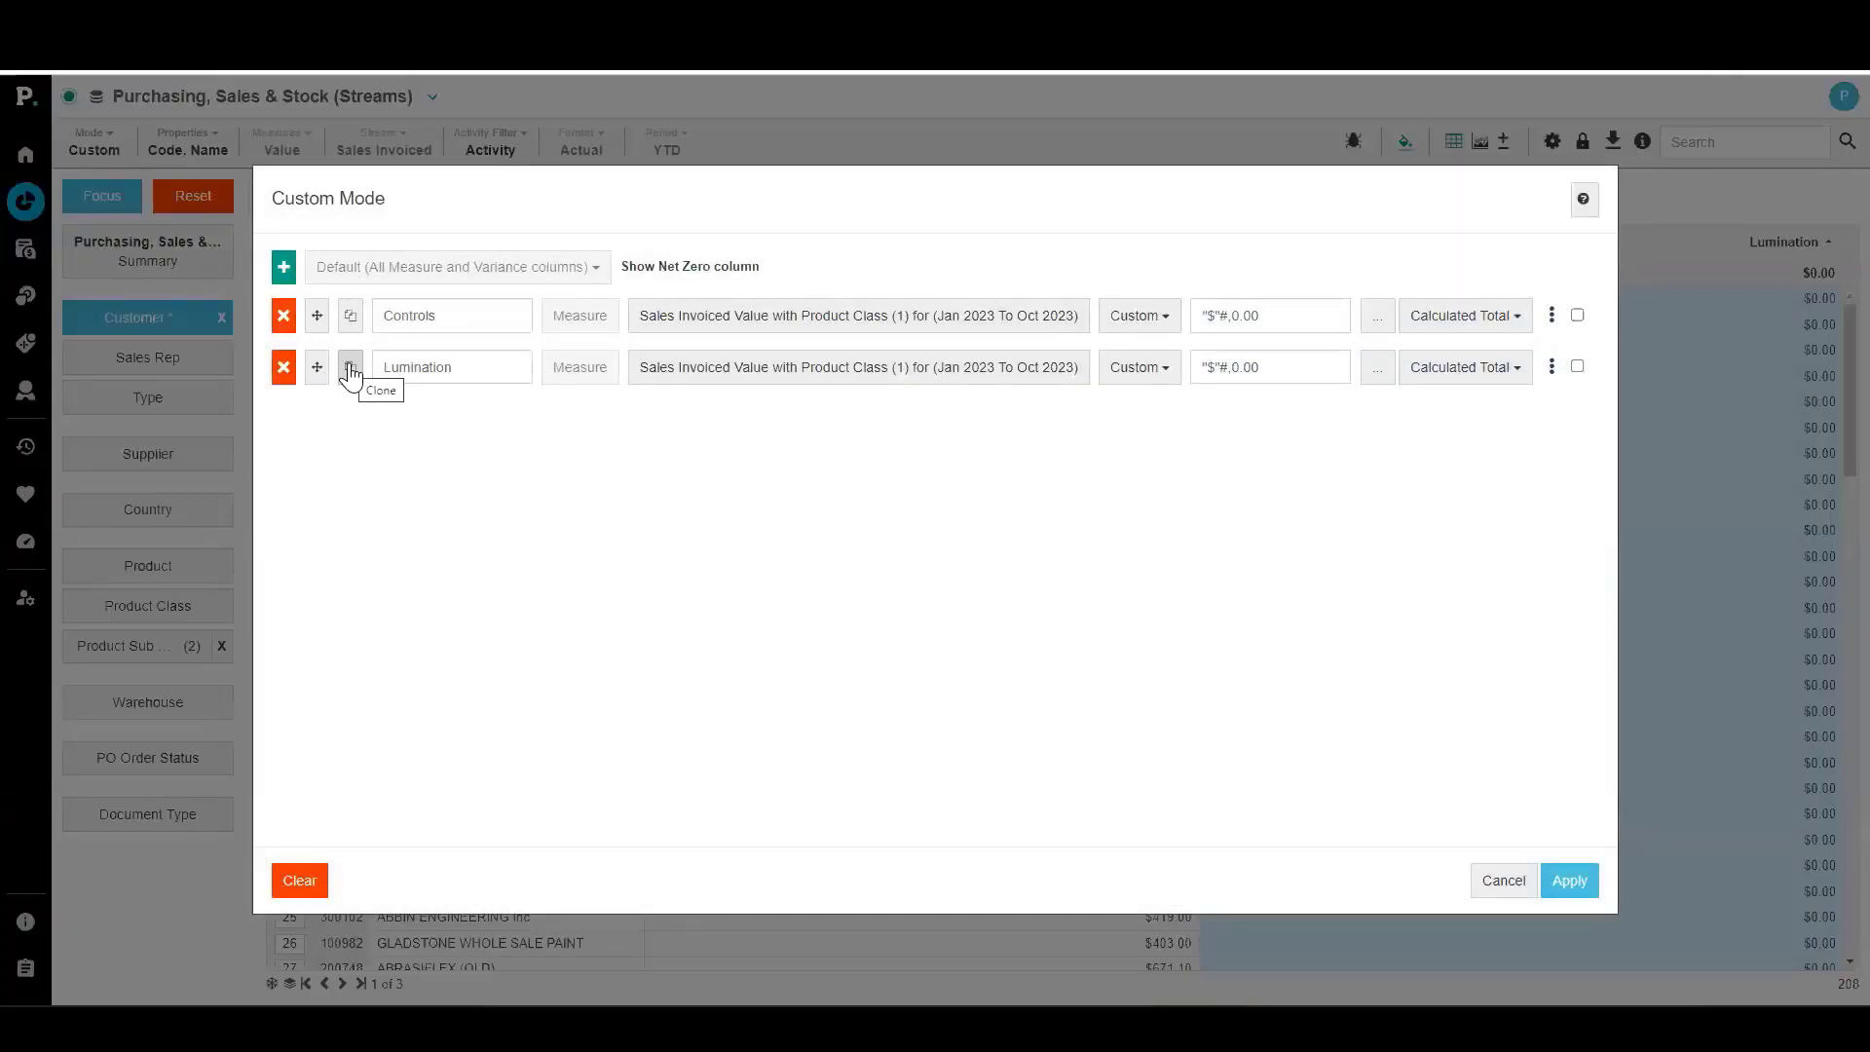
pyautogui.click(350, 373)
pyautogui.doubleClick(487, 416)
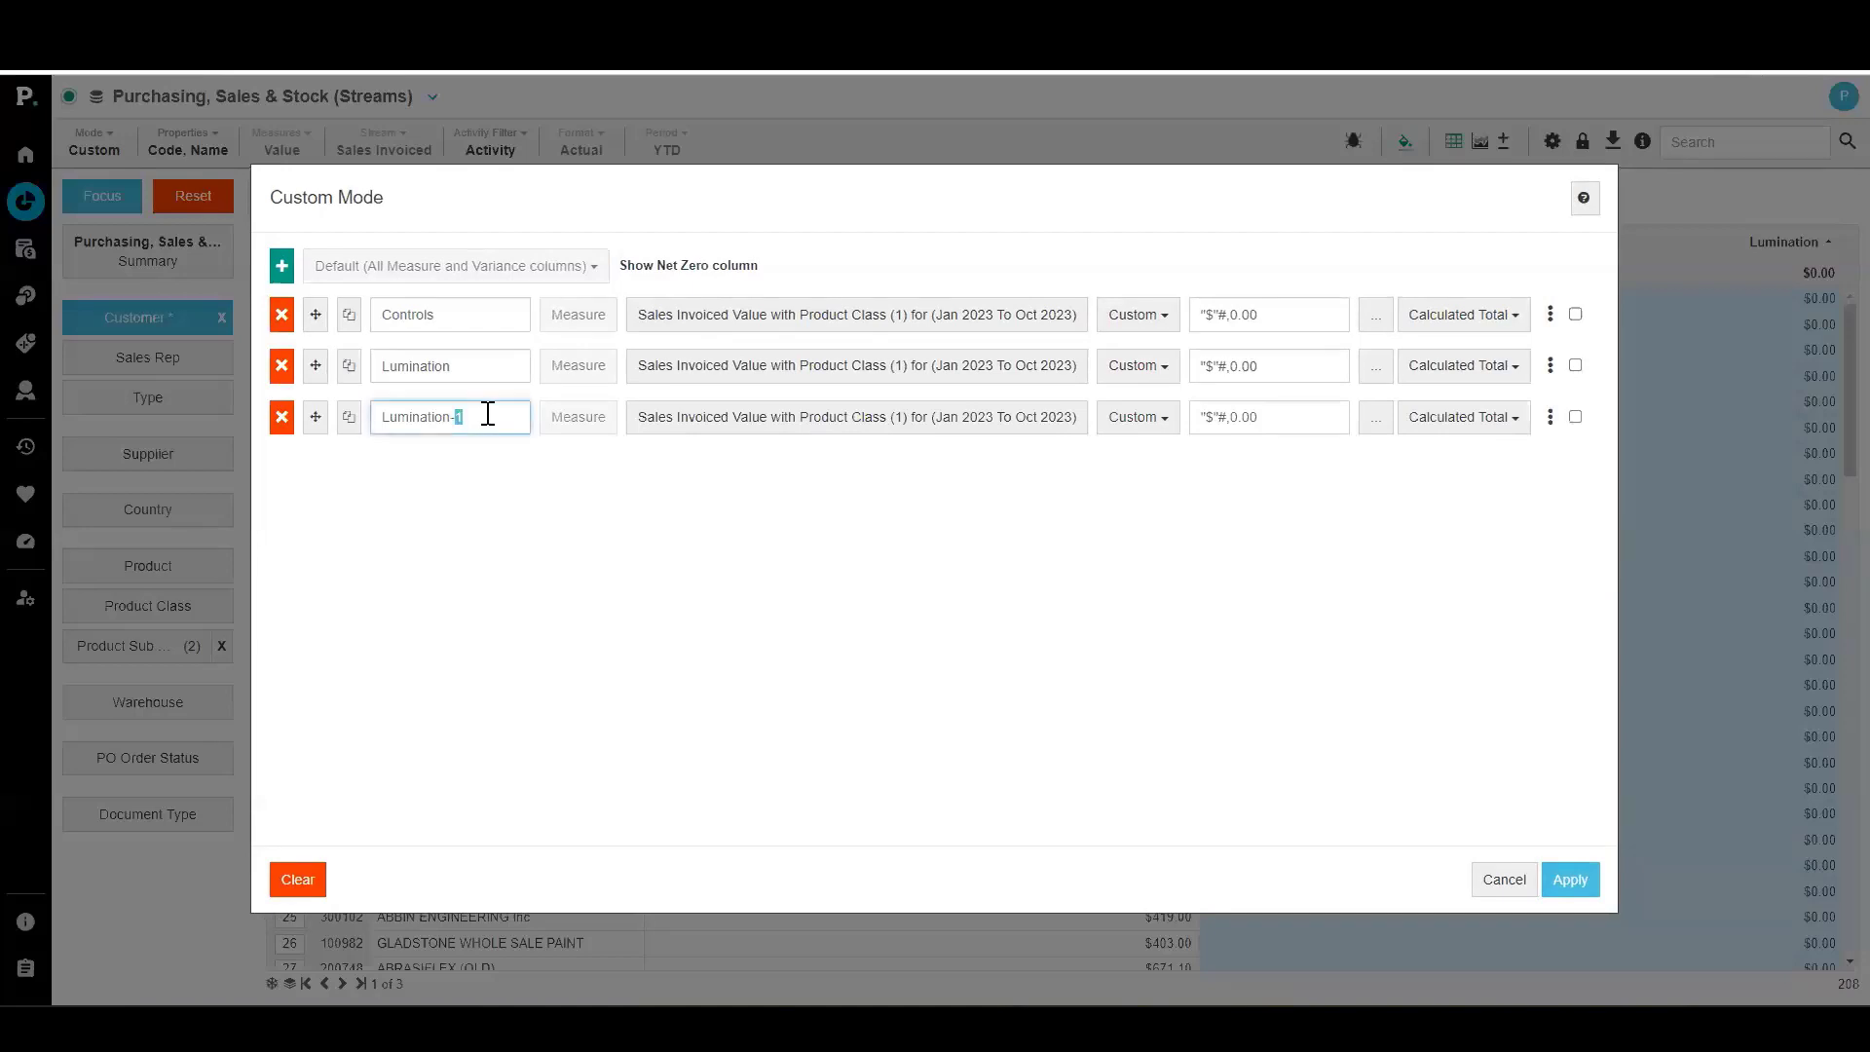
pyautogui.press('BackSpace')
pyautogui.press('BackSpace')
pyautogui.write('2022')
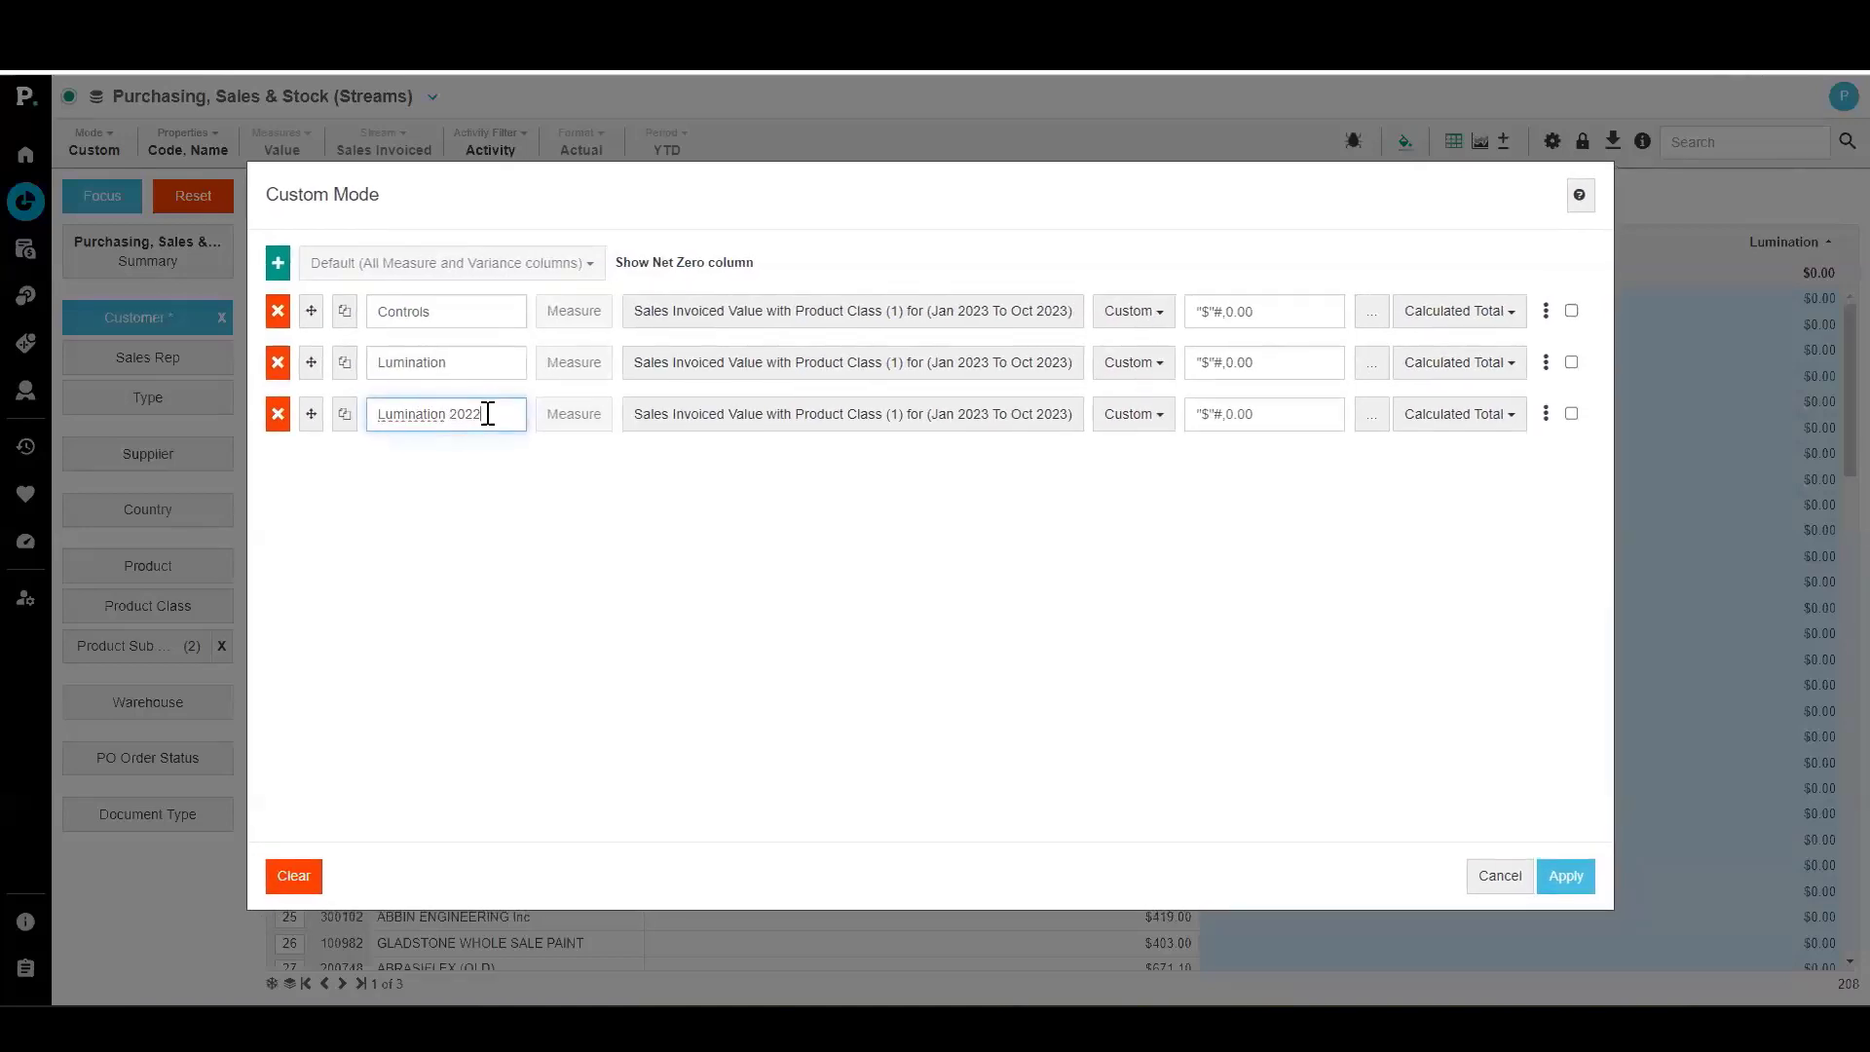
# Set the Lumination 2022 column's period to Custom (Year) from 2022 to 2022 and apply the custom mode
pyautogui.click(954, 425)
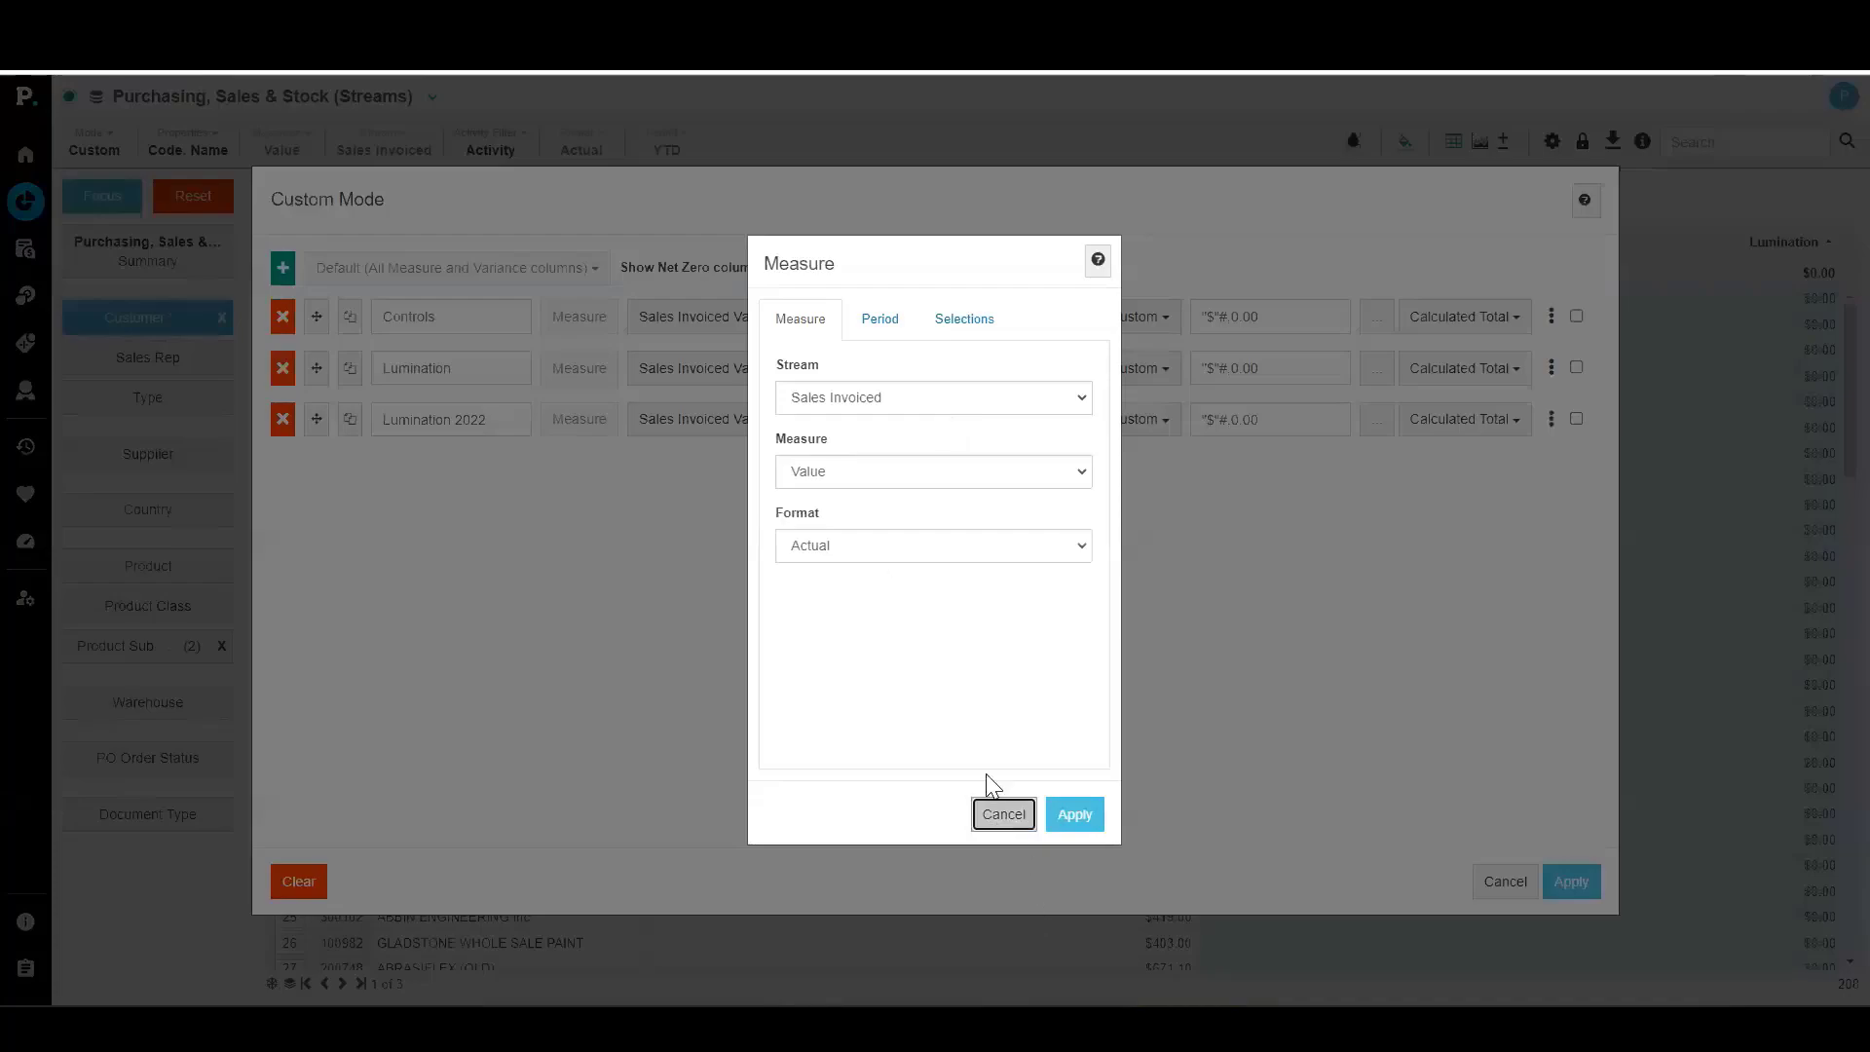
pyautogui.click(995, 811)
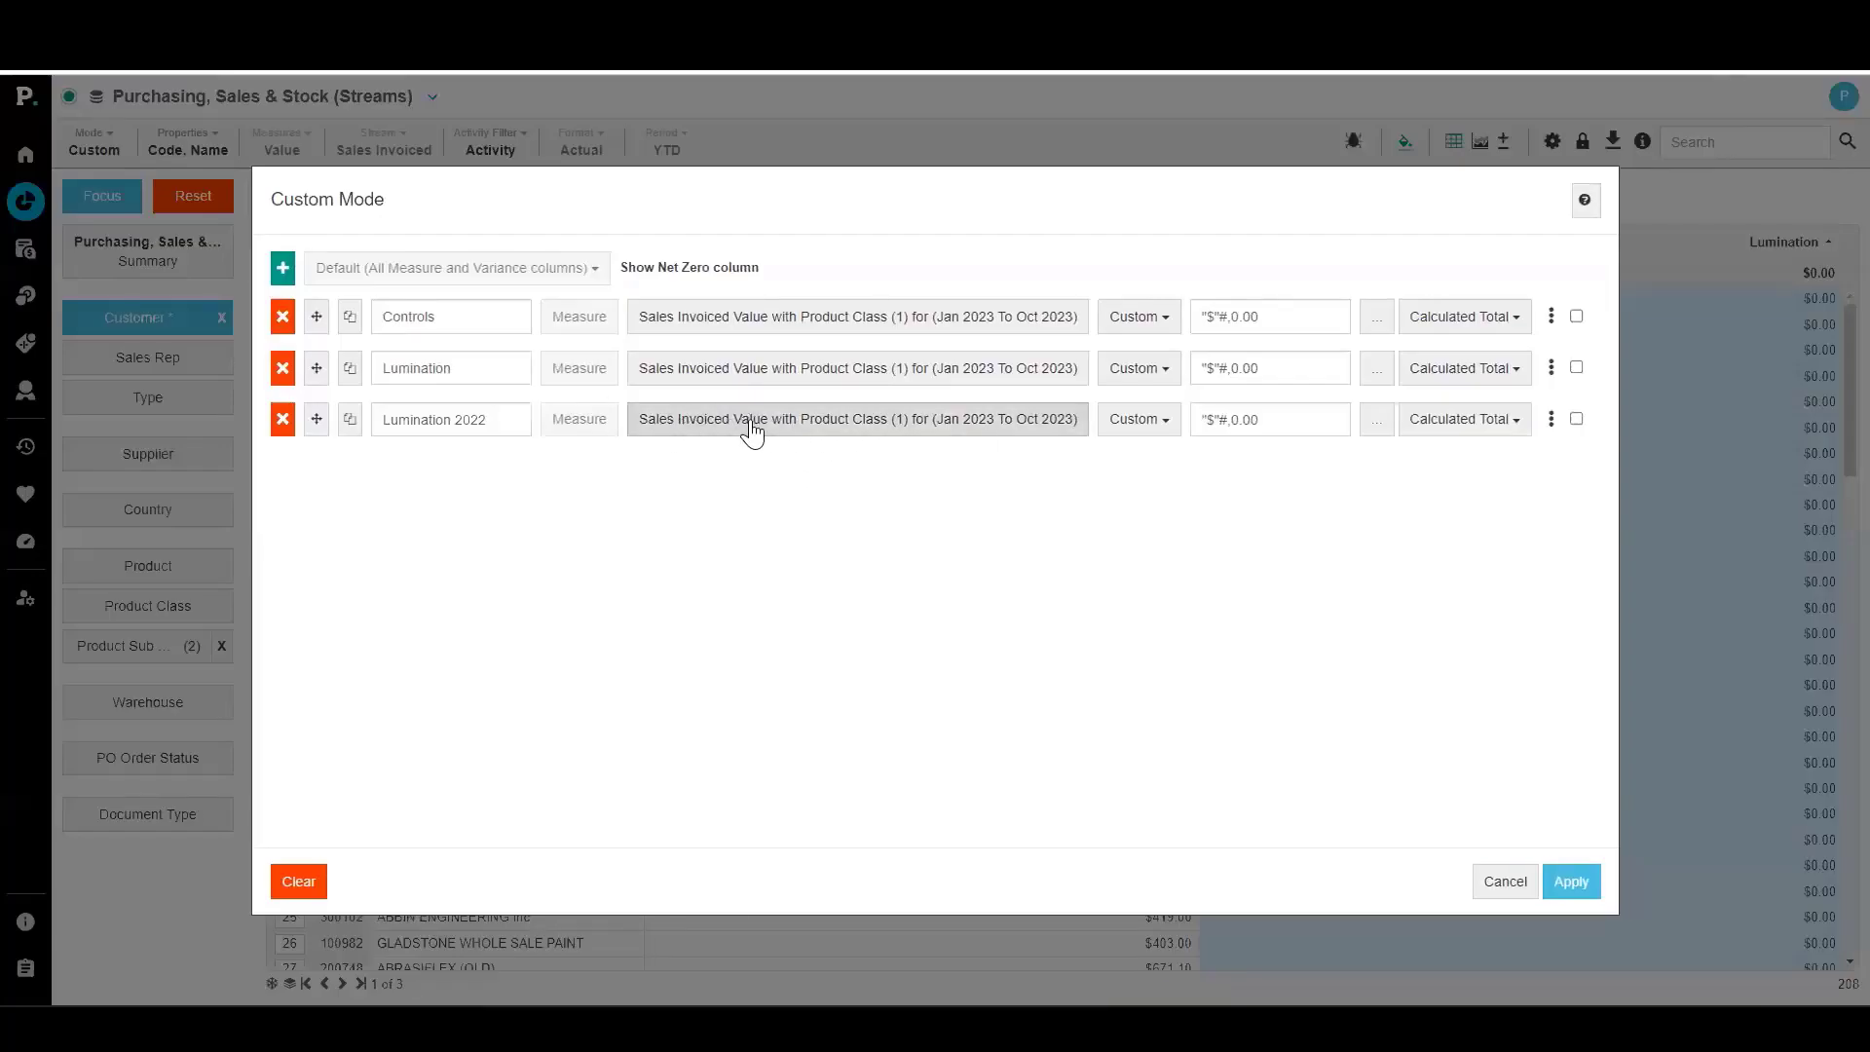
pyautogui.click(732, 426)
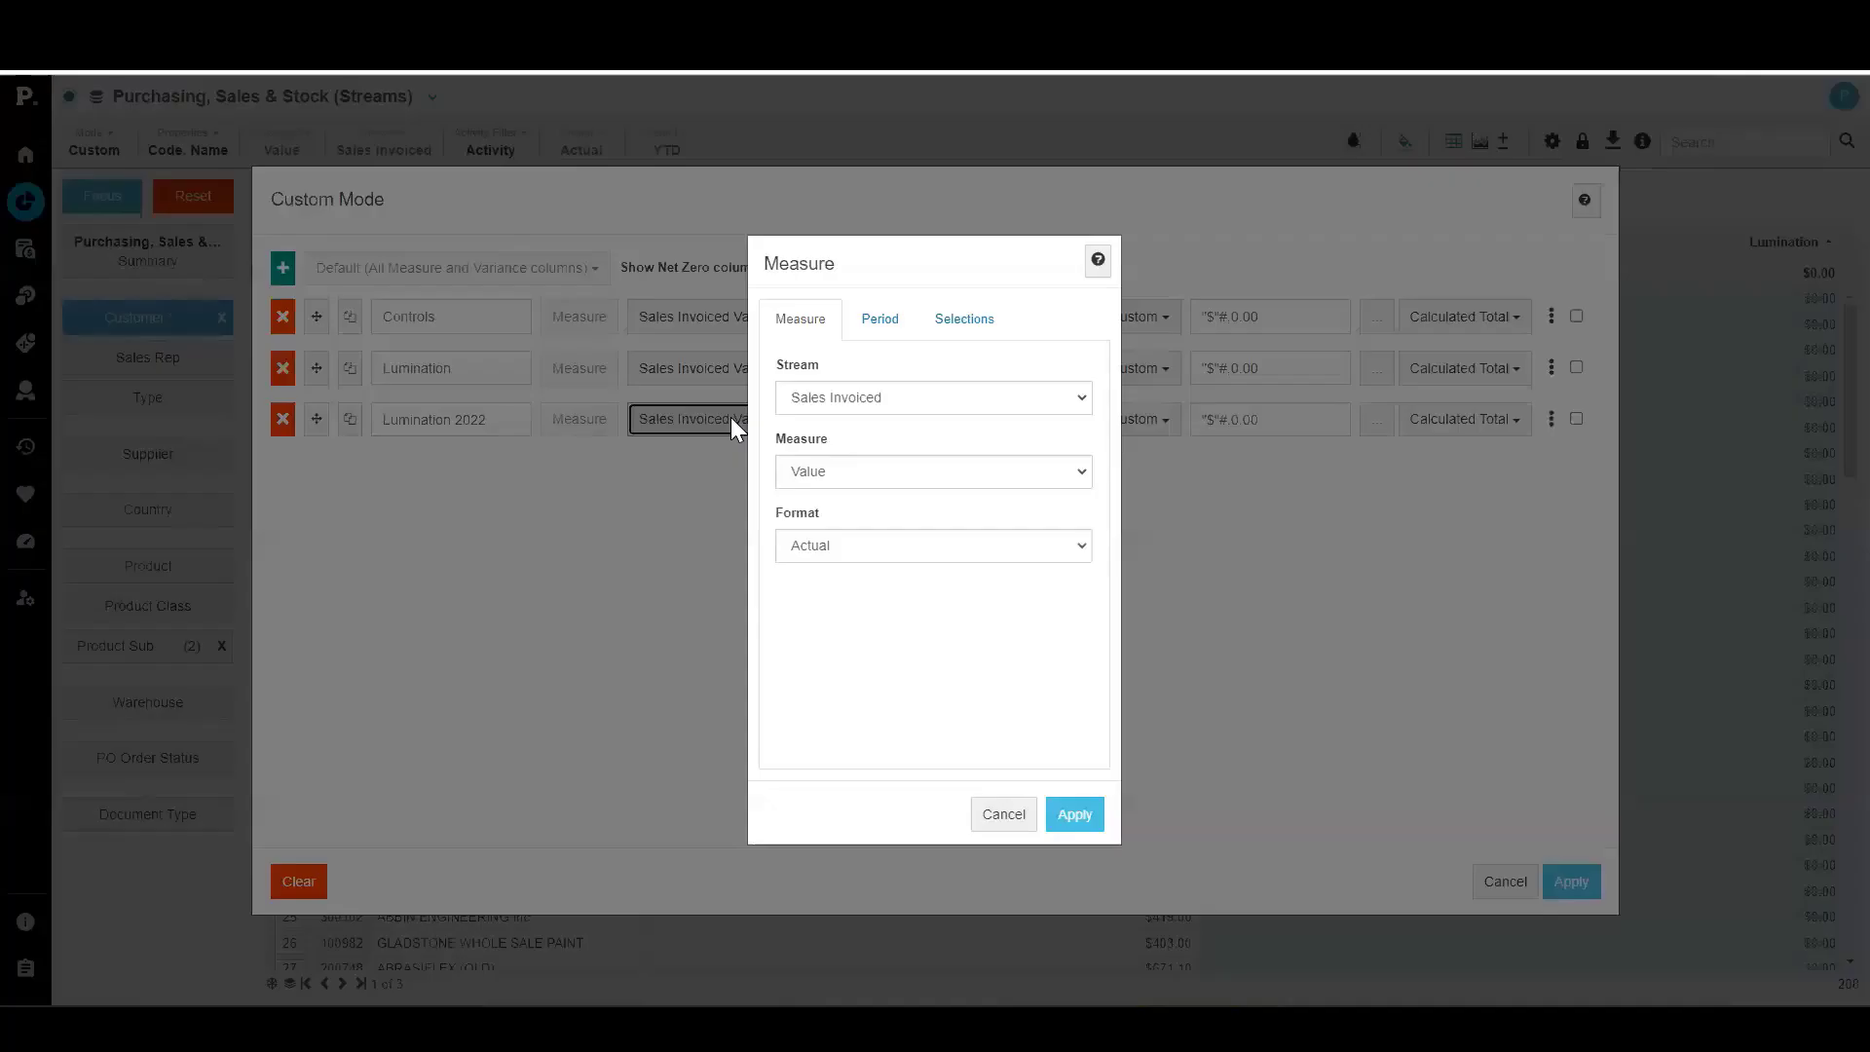
pyautogui.click(885, 319)
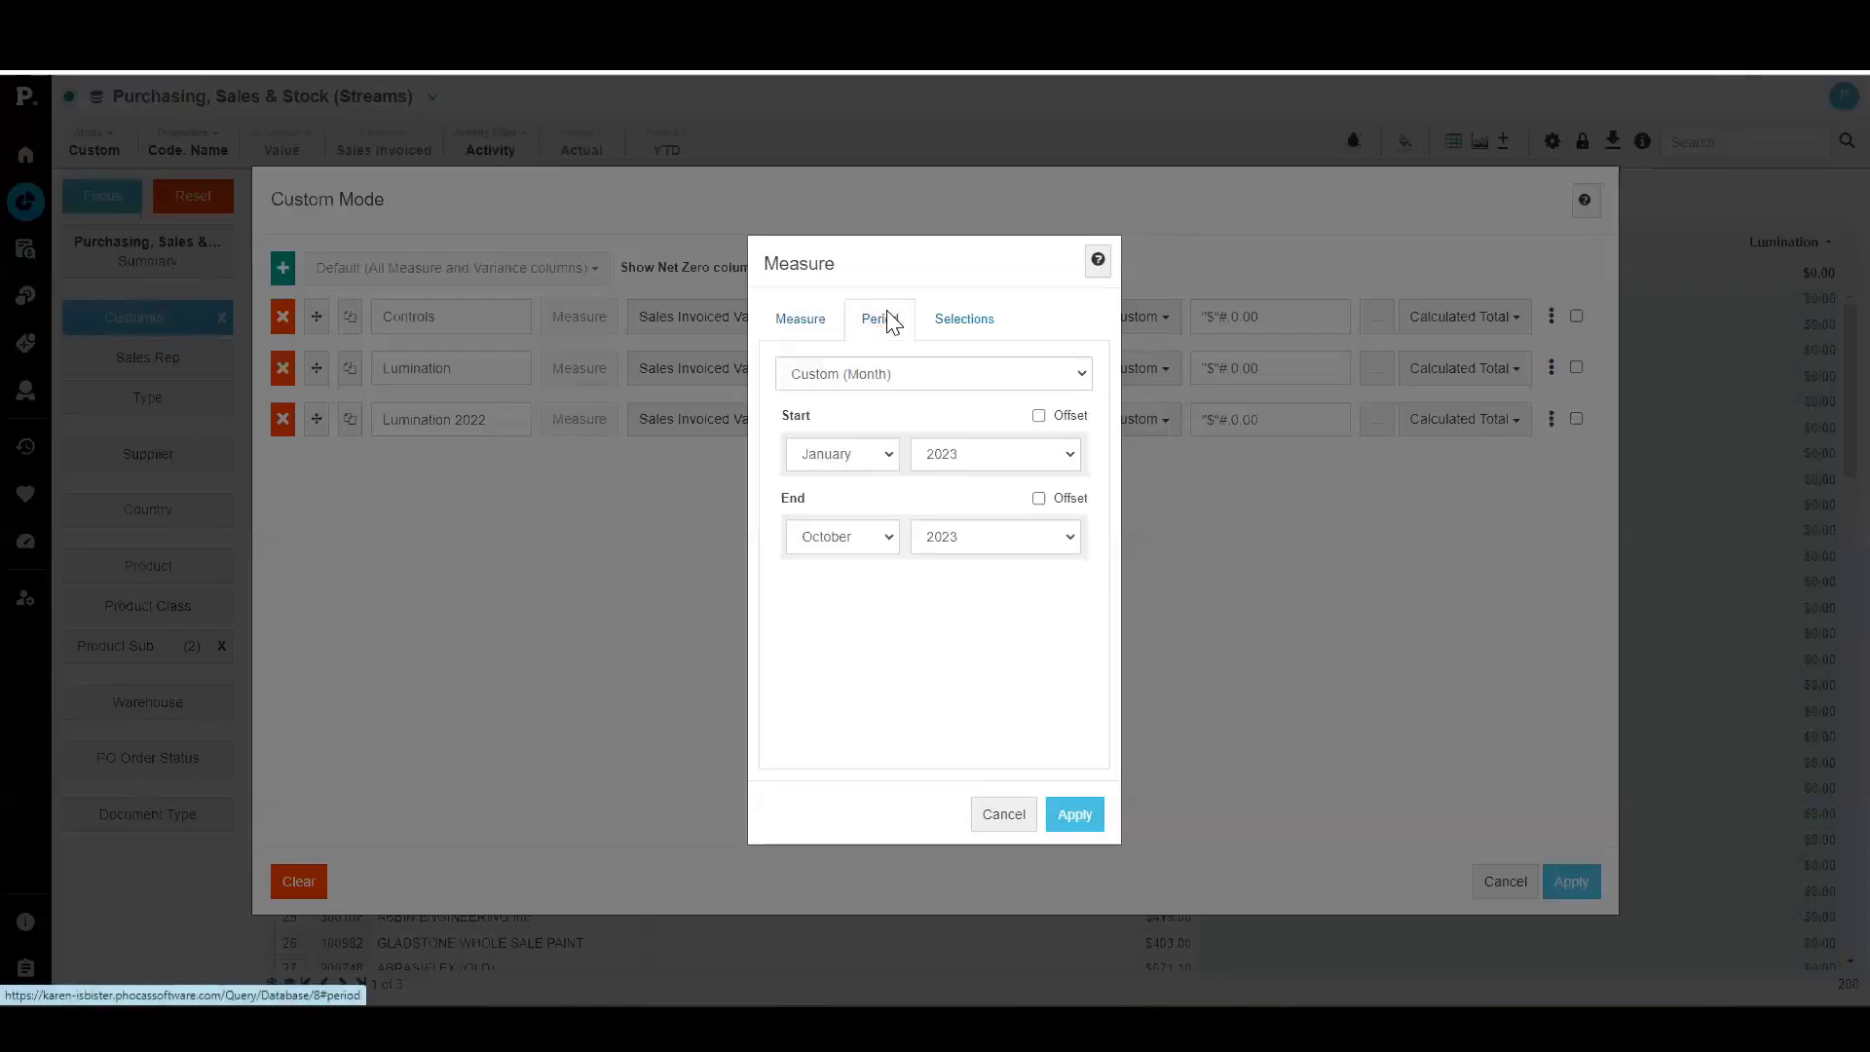
pyautogui.click(1074, 378)
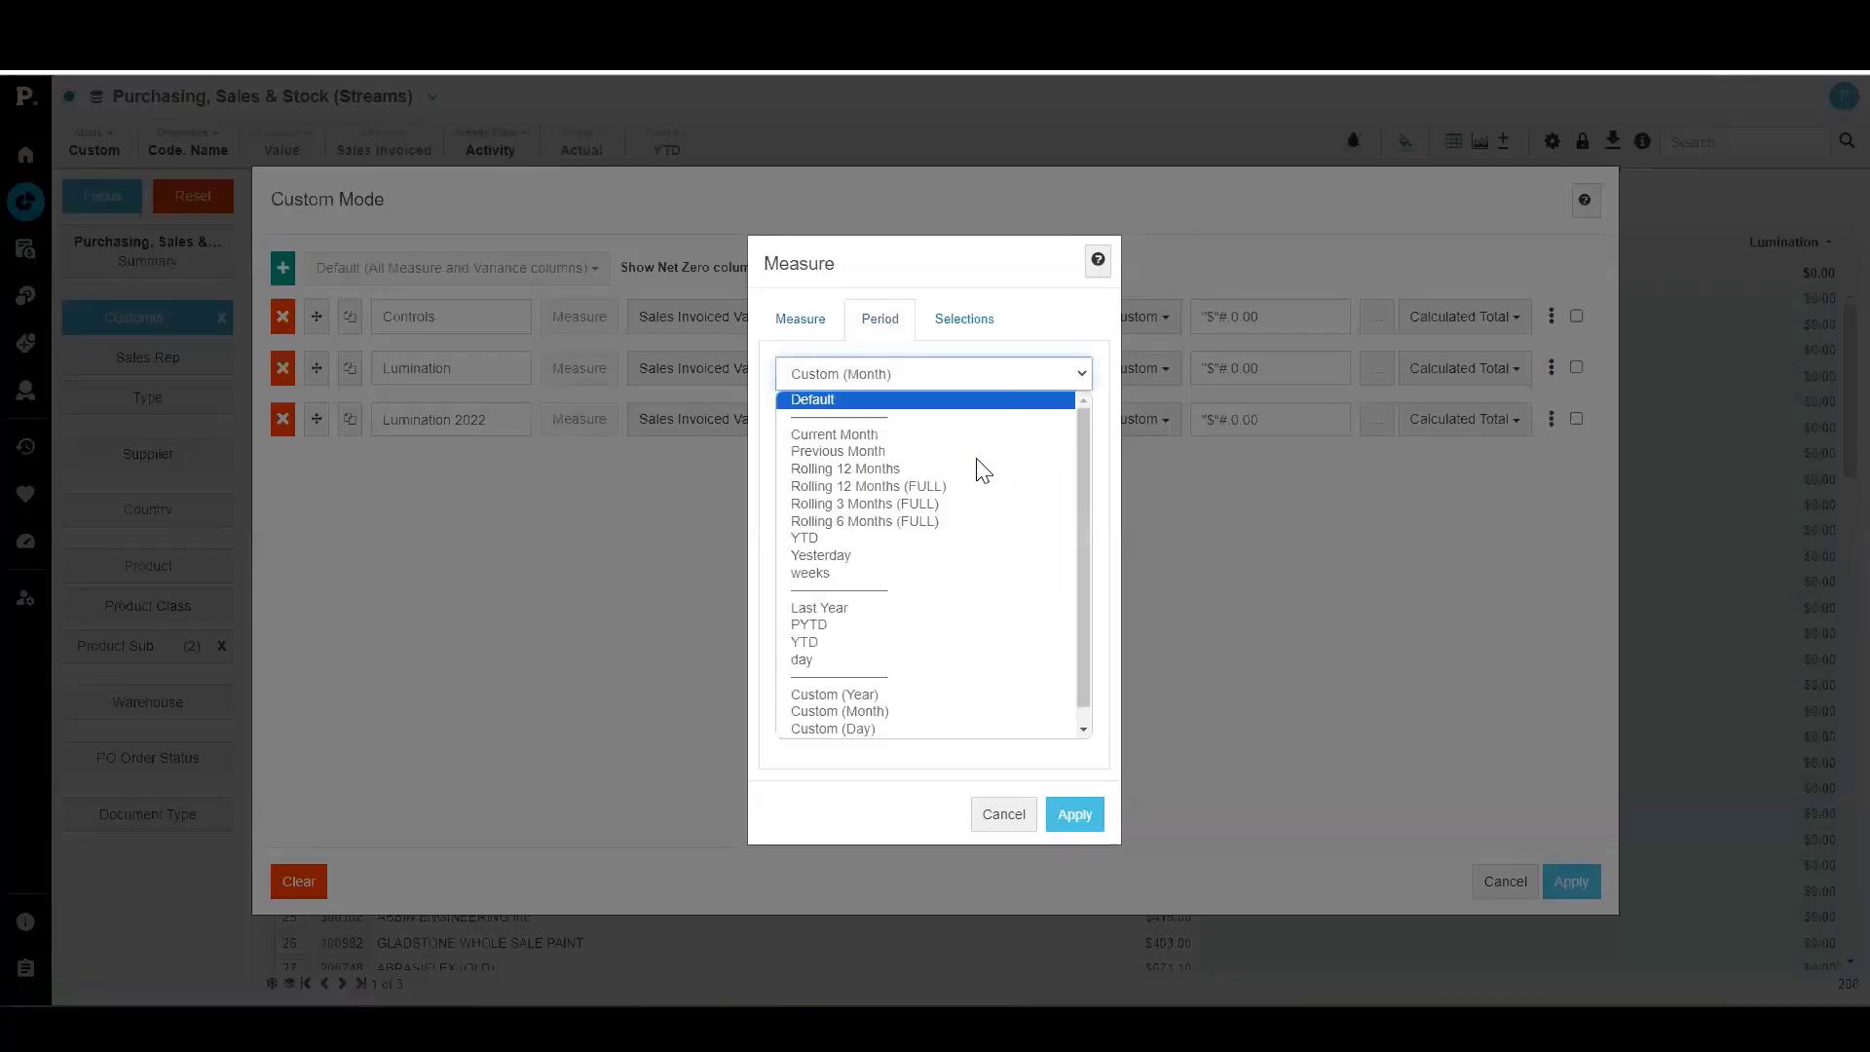
pyautogui.click(853, 693)
pyautogui.click(823, 454)
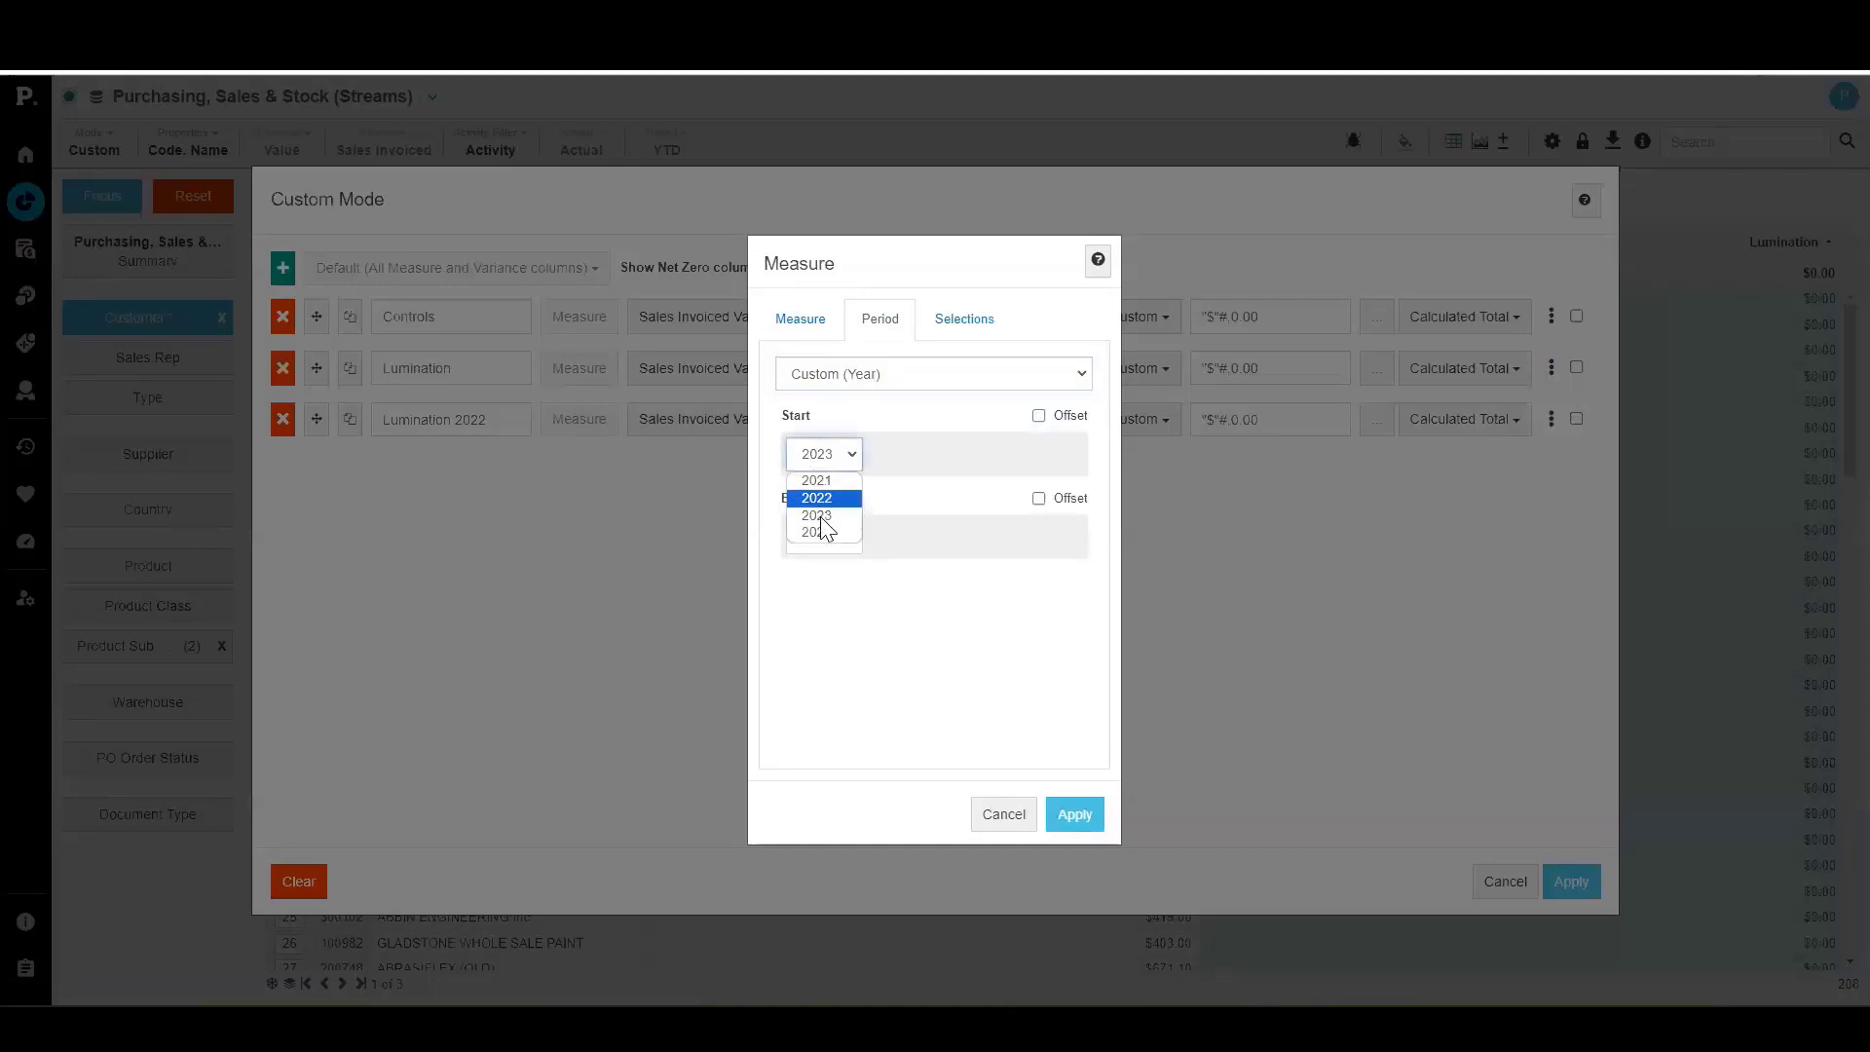
pyautogui.click(823, 499)
pyautogui.click(826, 536)
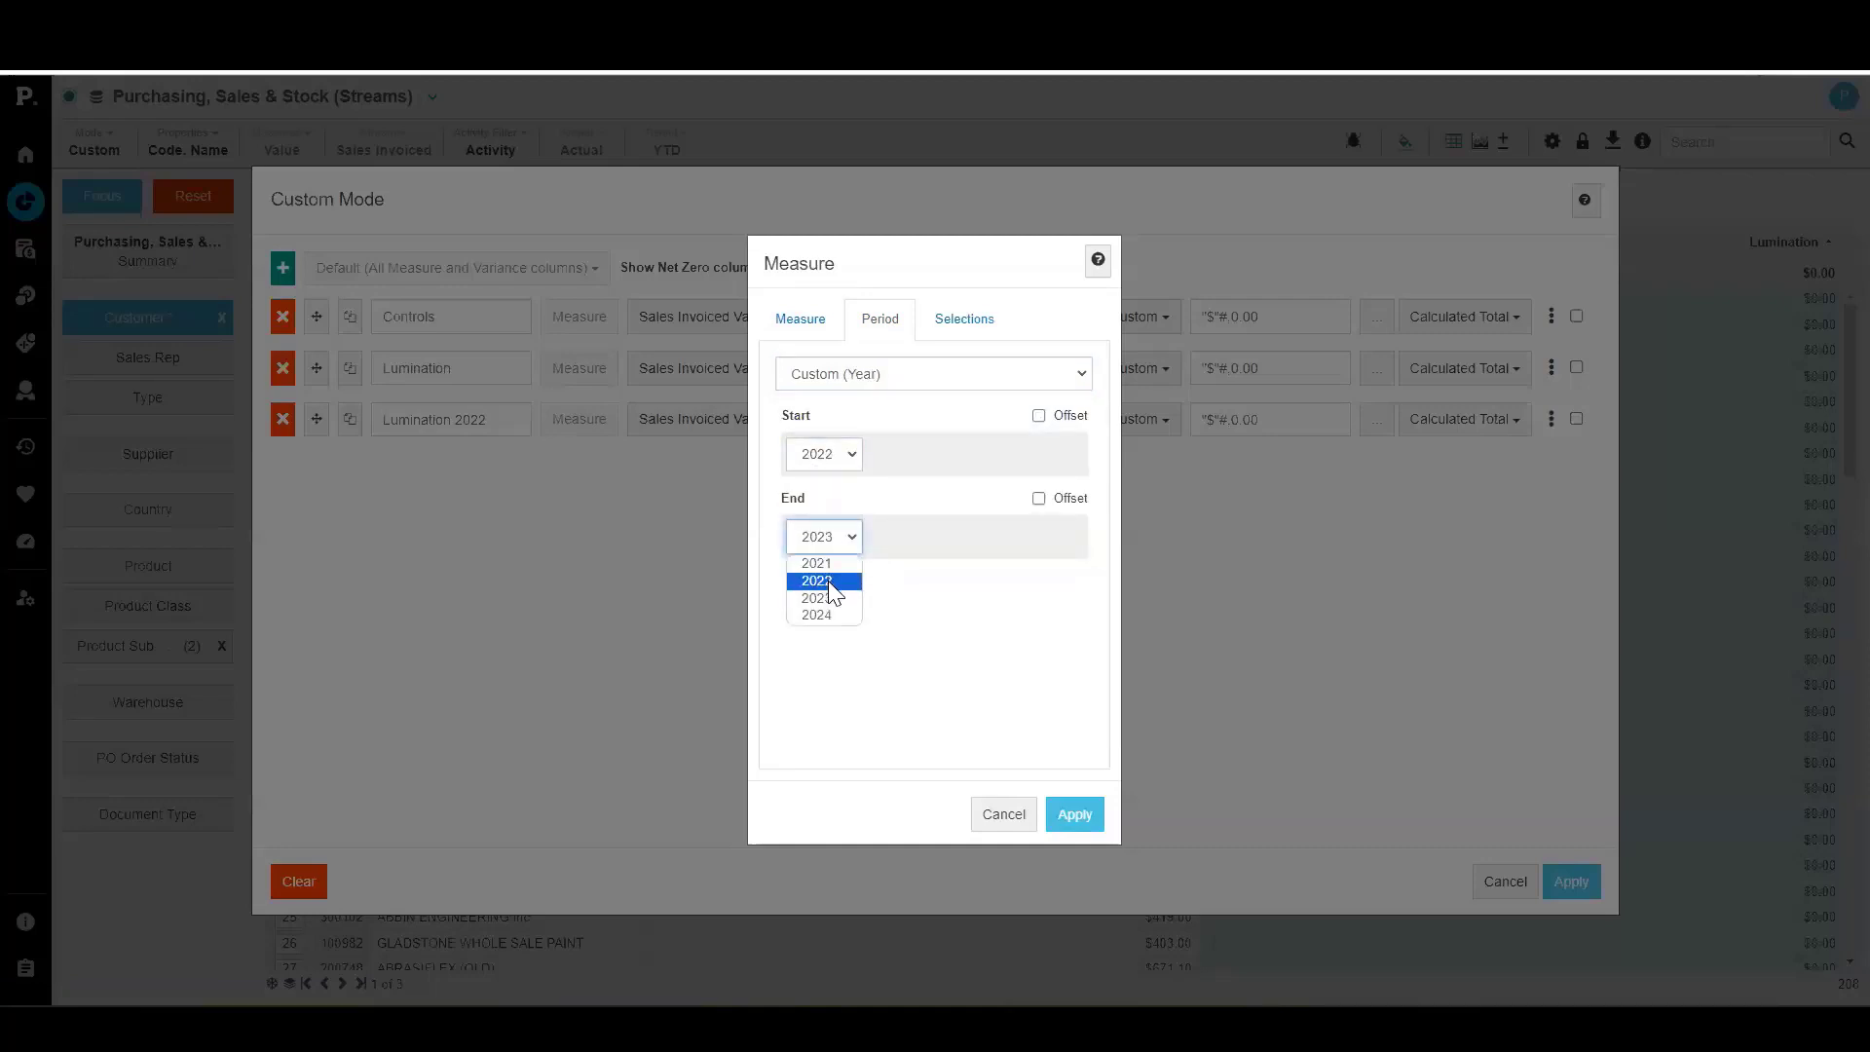
pyautogui.click(830, 584)
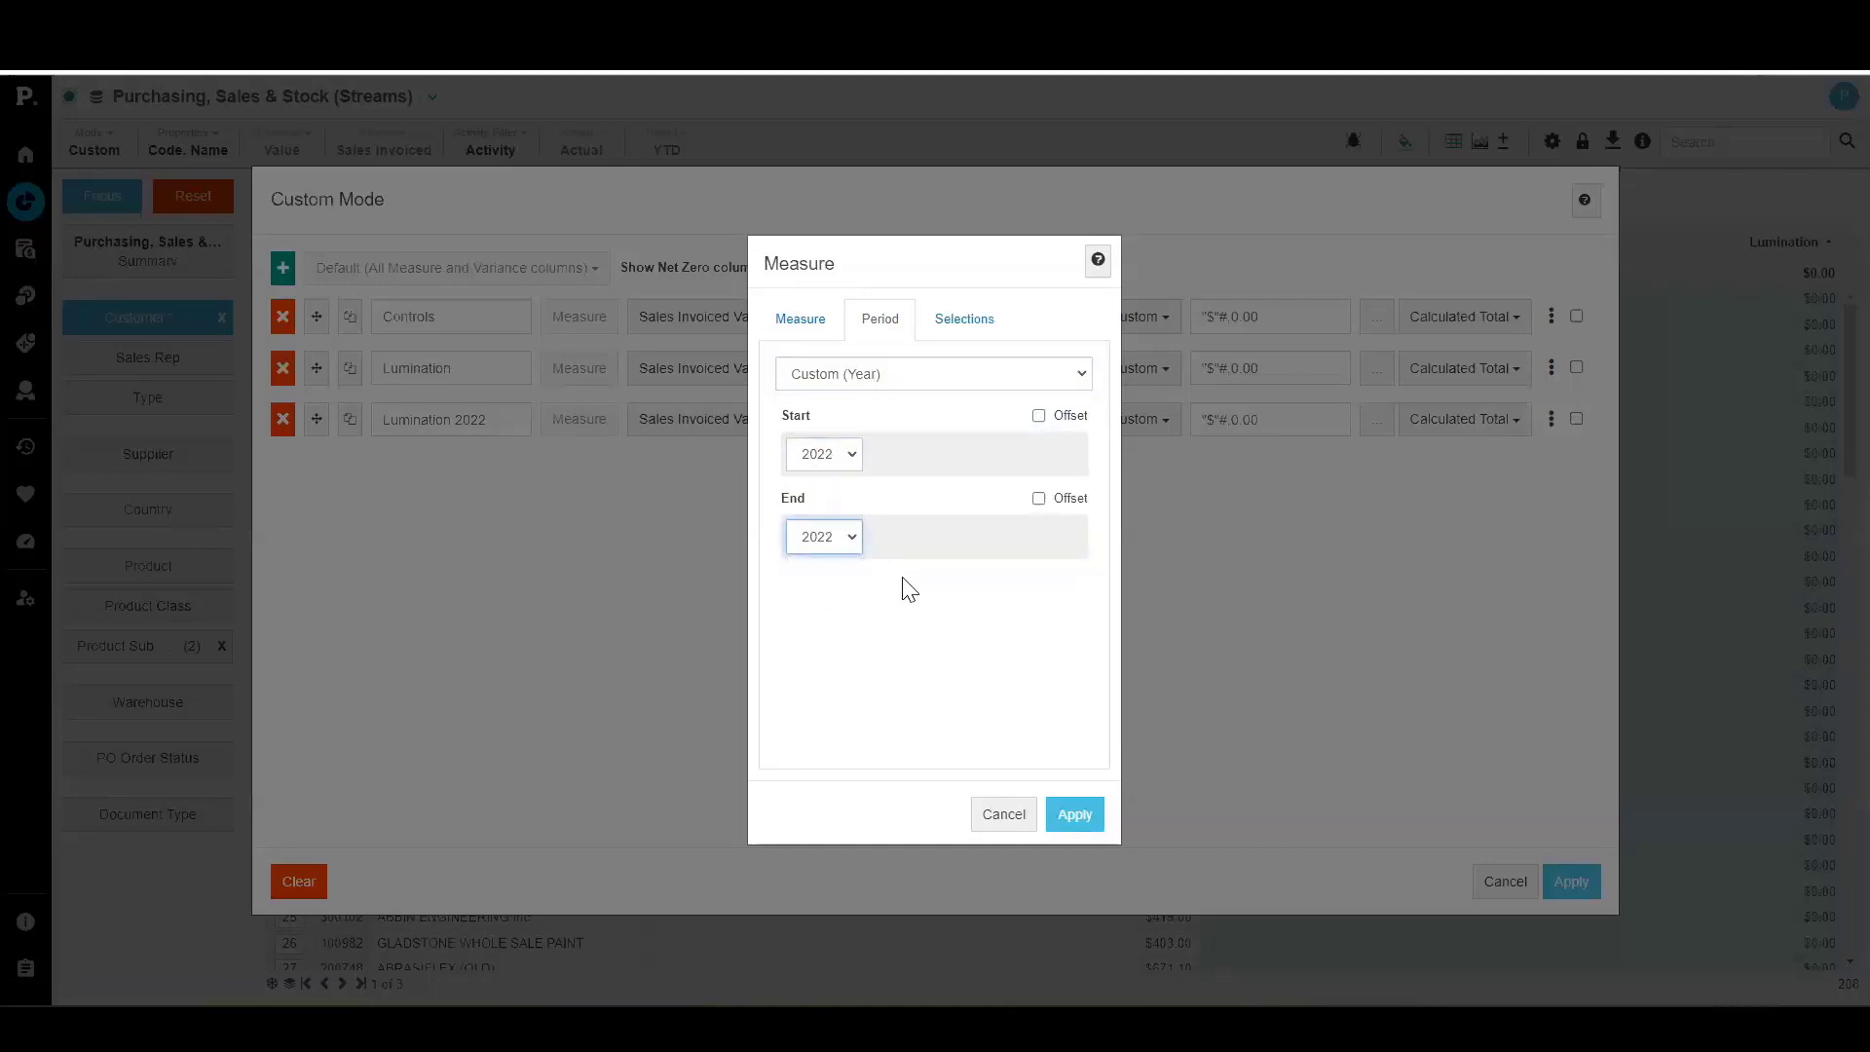
pyautogui.click(1075, 815)
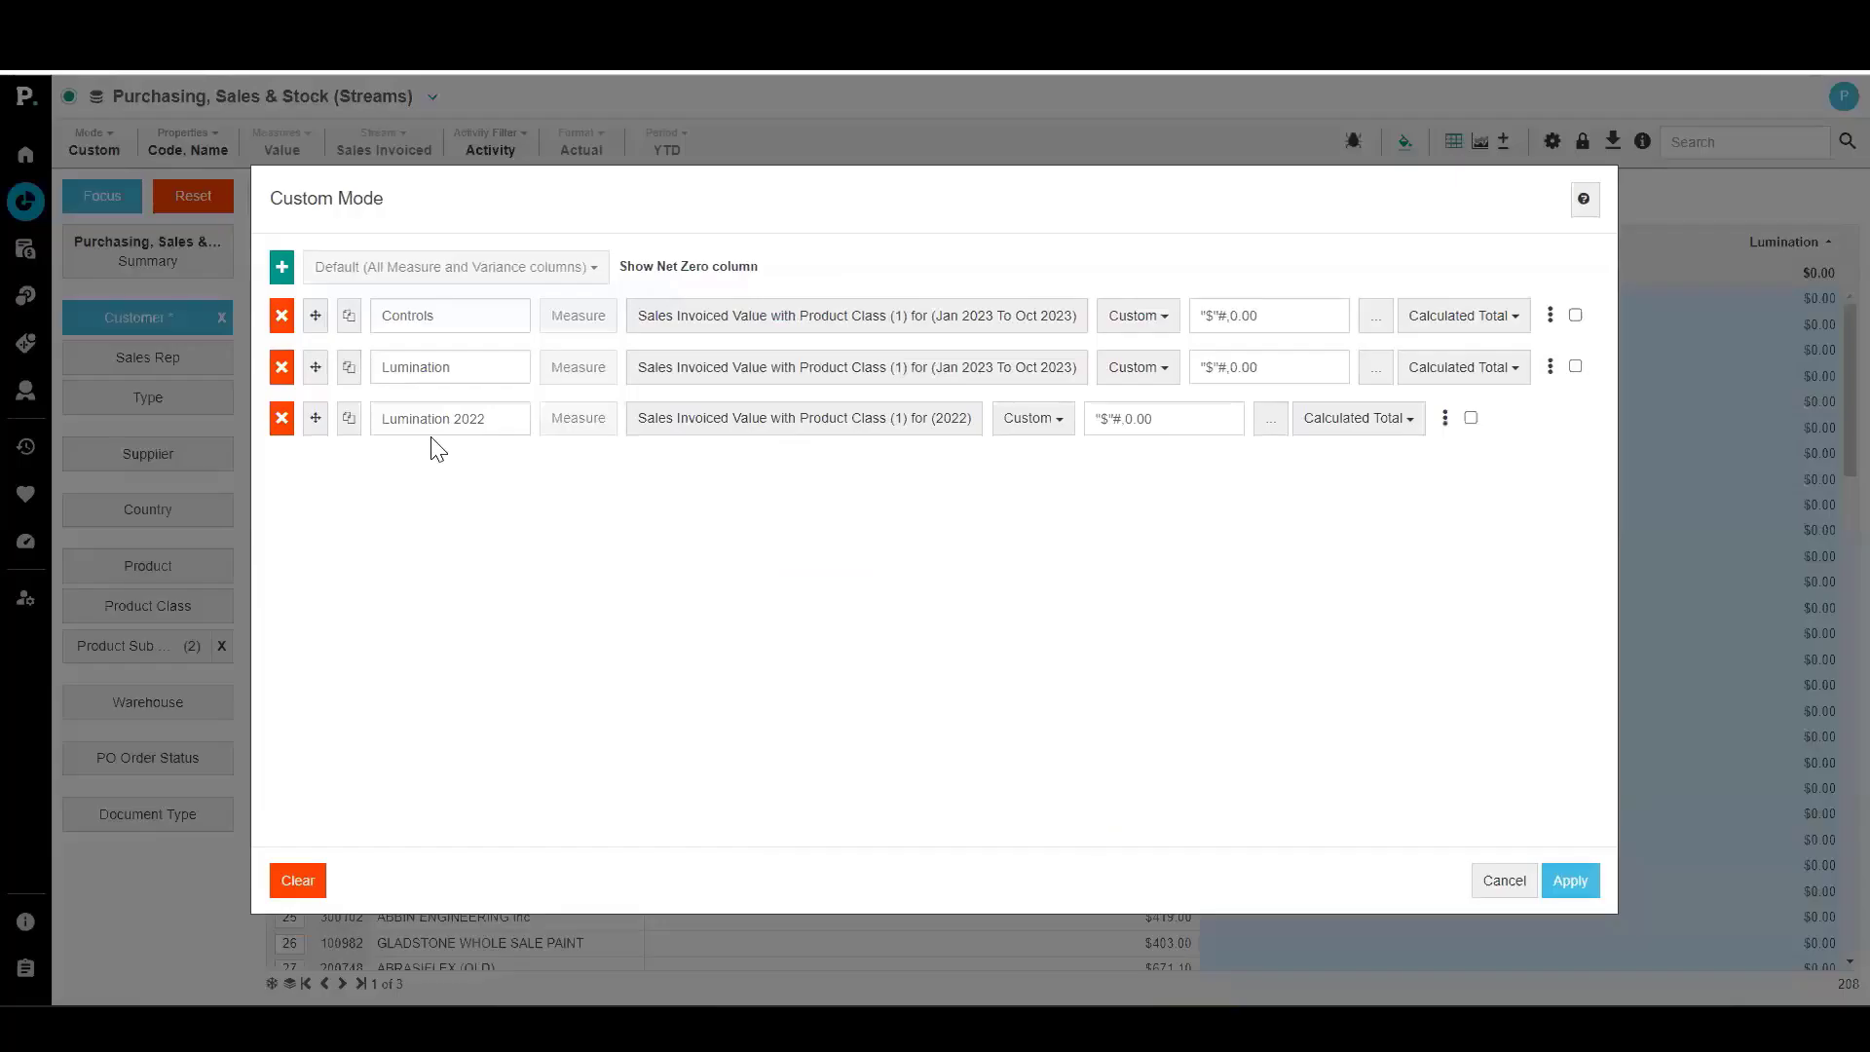
pyautogui.click(1569, 881)
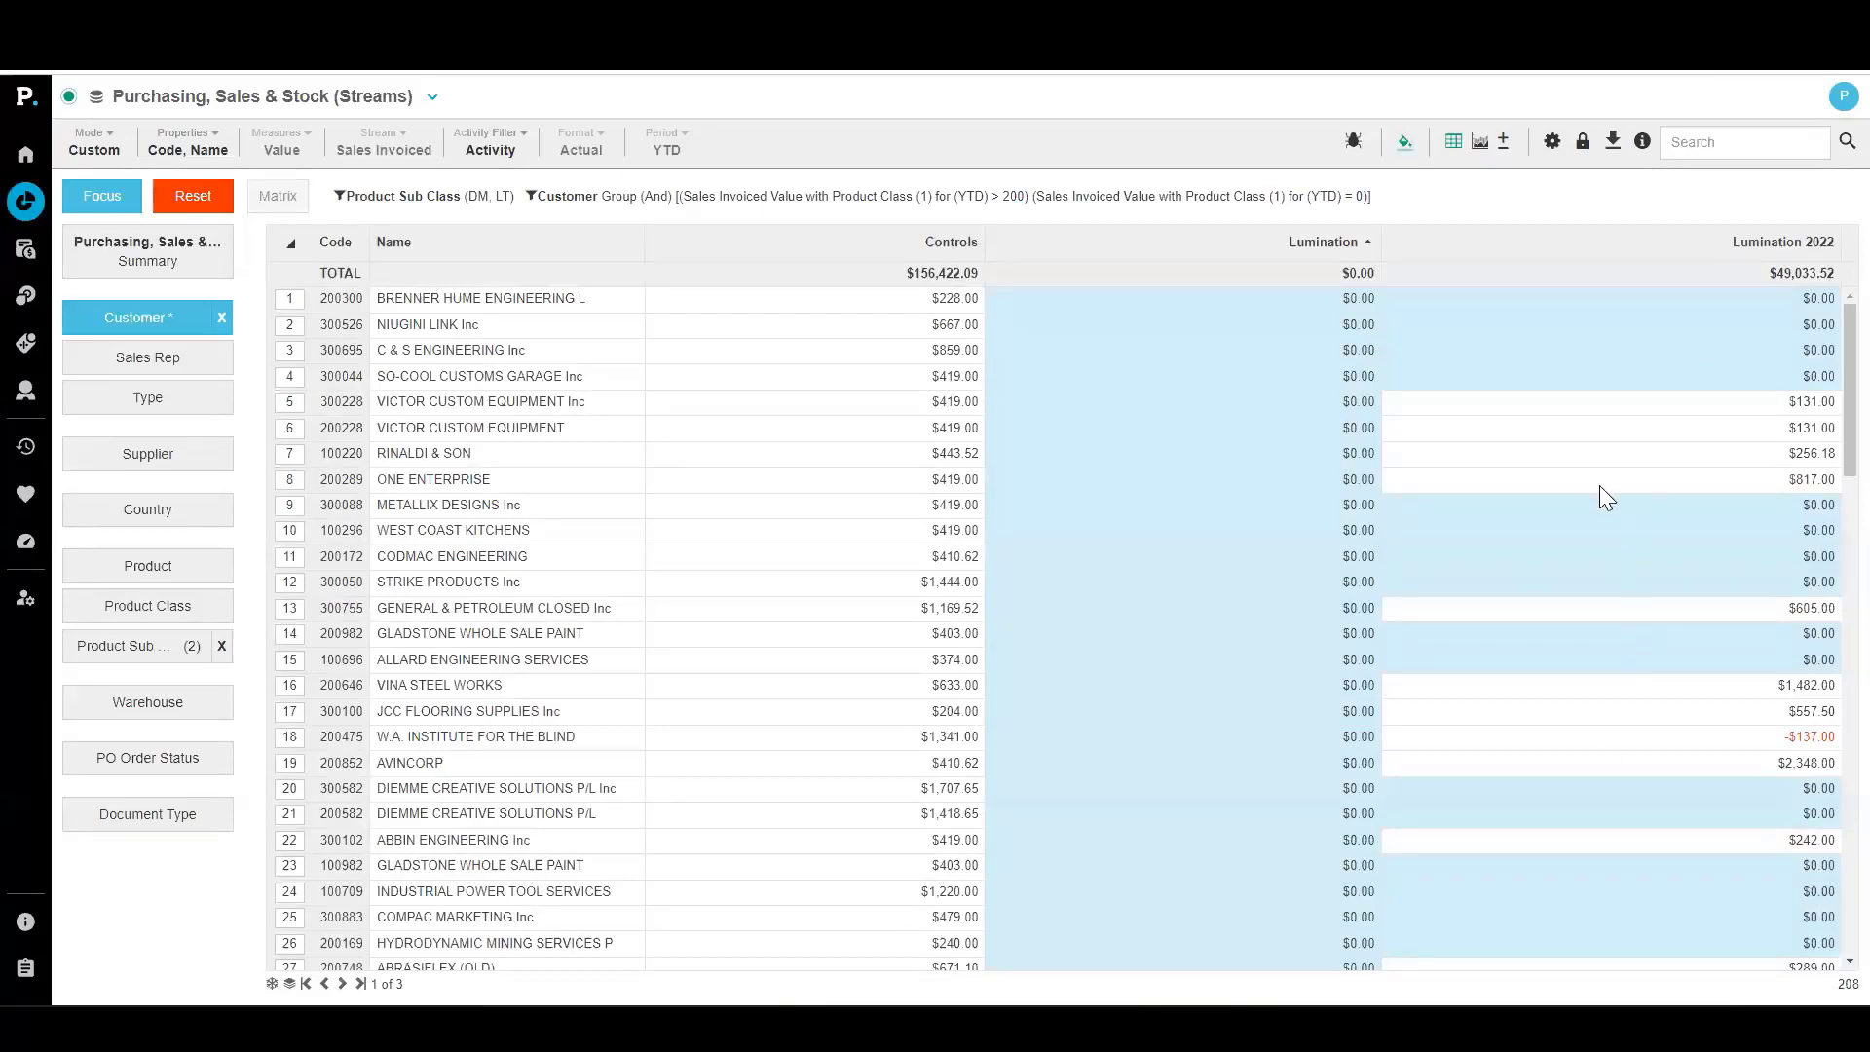
pyautogui.moveTo(289, 310)
pyautogui.mouseDown()
pyautogui.moveTo(298, 407)
pyautogui.moveTo(290, 296)
pyautogui.mouseUp()
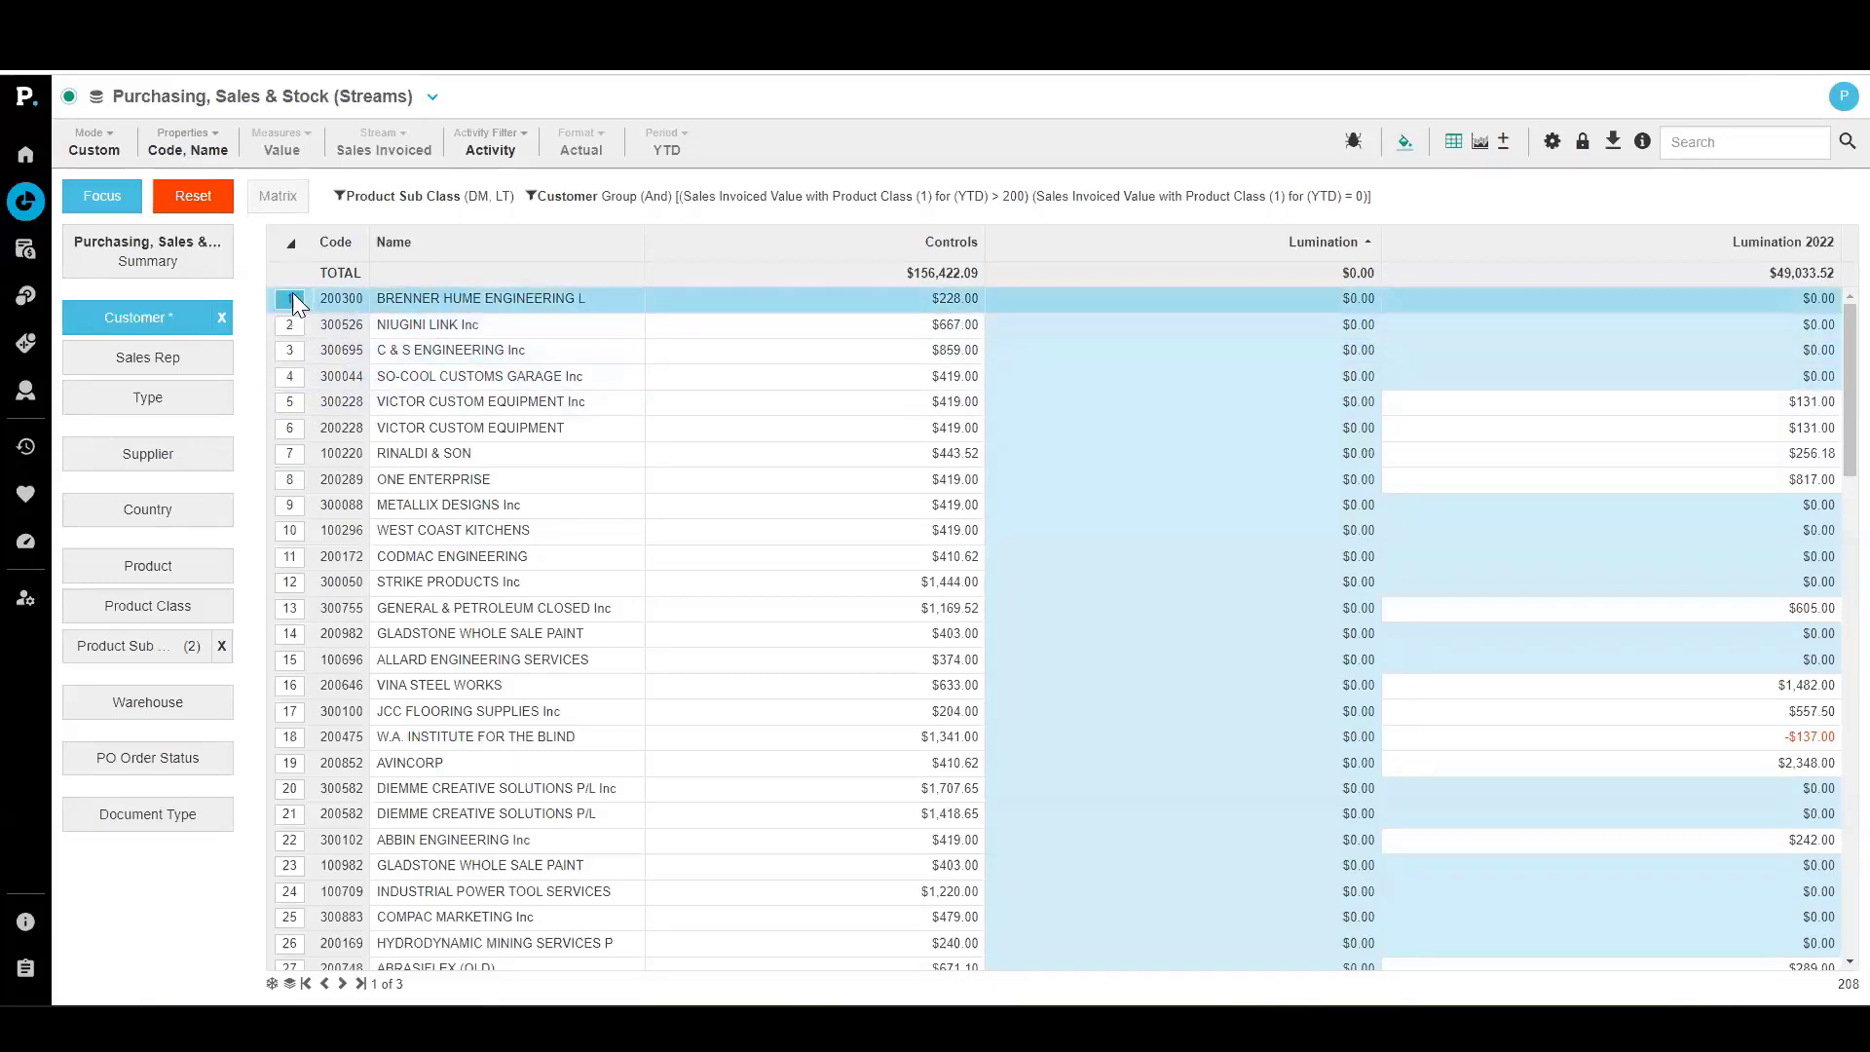
pyautogui.click(291, 294)
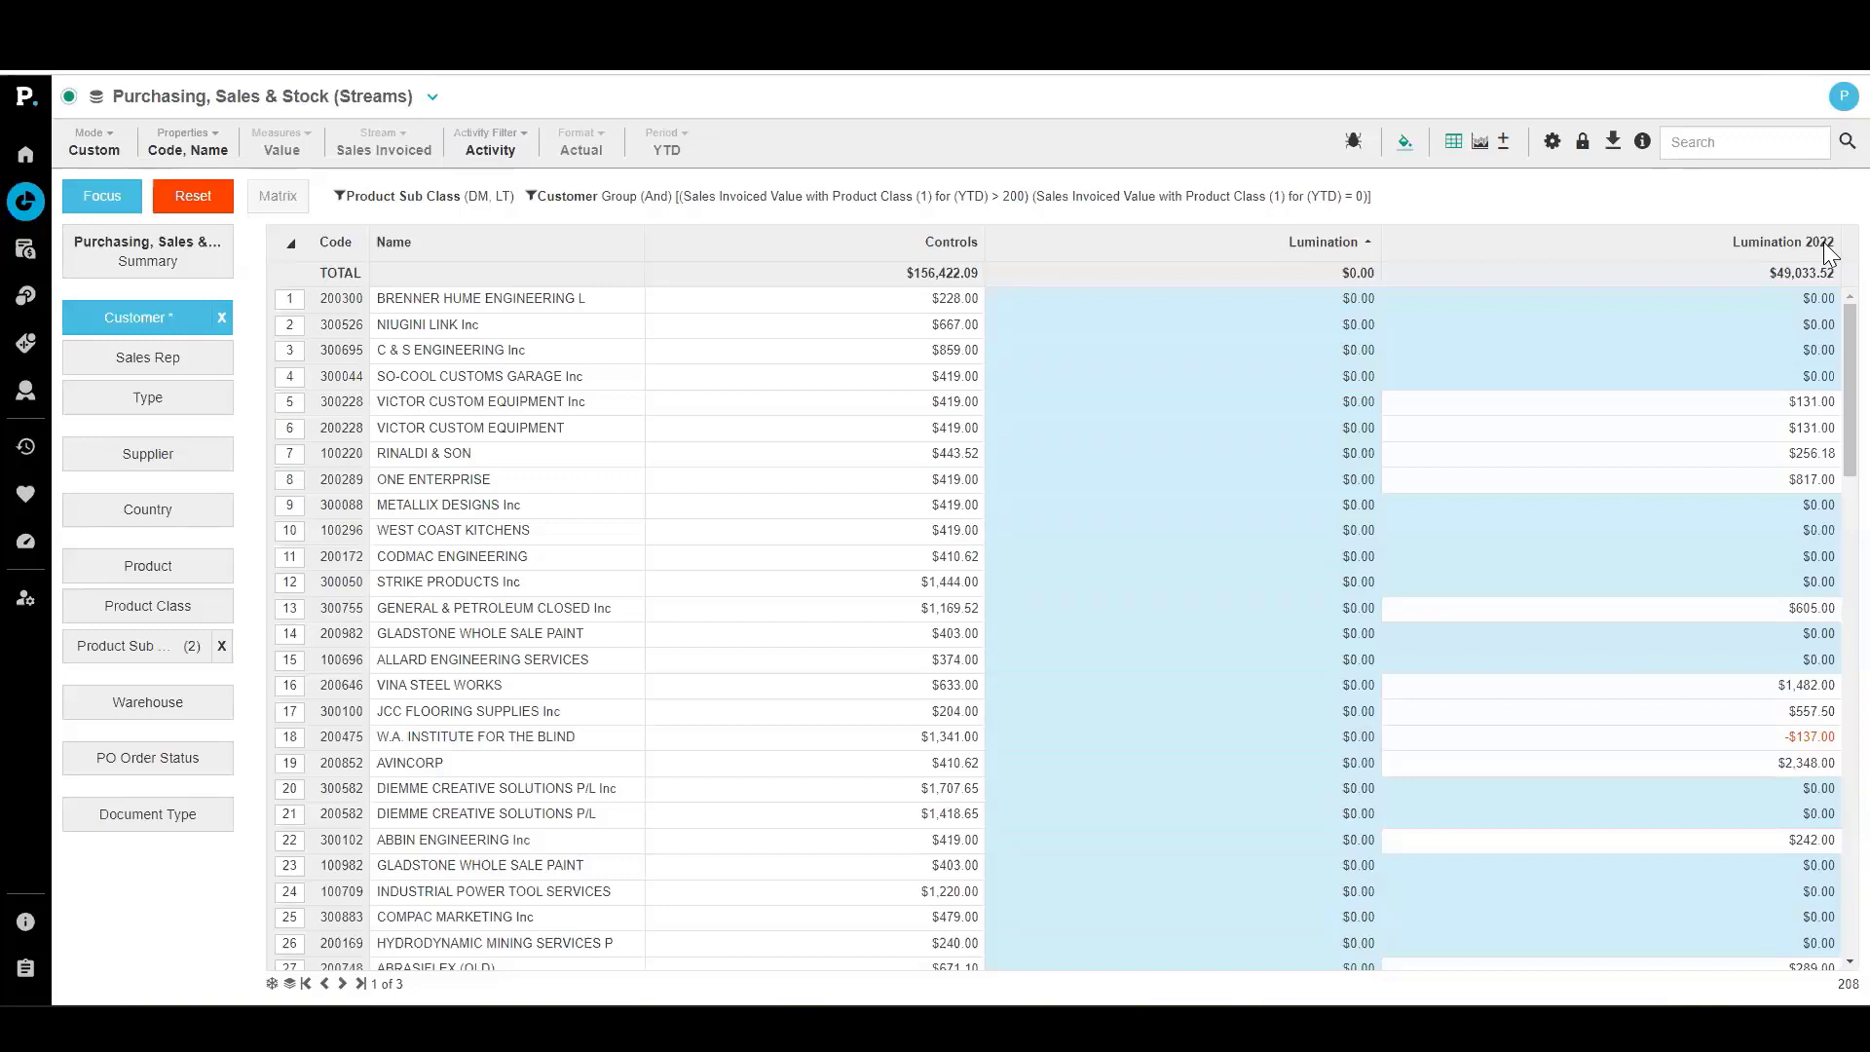
# Make the Lumination 2022 column's period dynamic by using offsets of -1 for both start and end year, and apply the custom mode
pyautogui.click(89, 144)
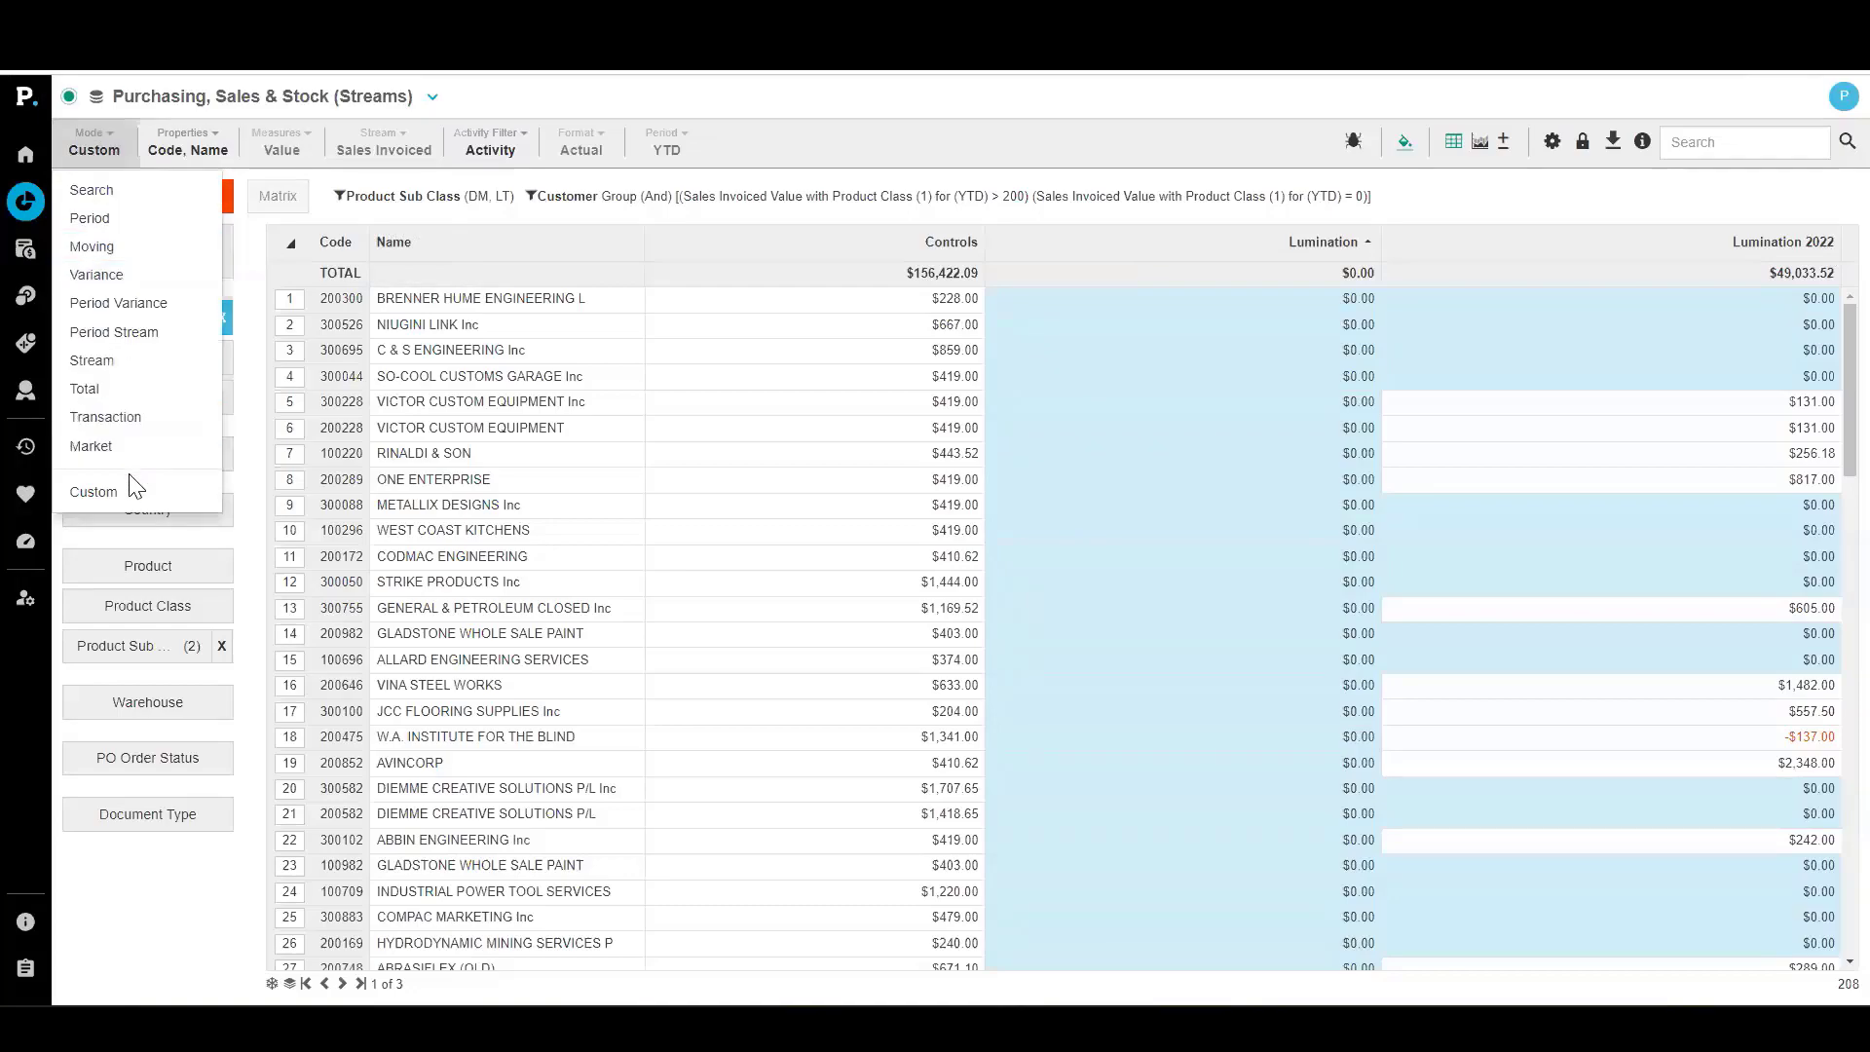
pyautogui.click(93, 492)
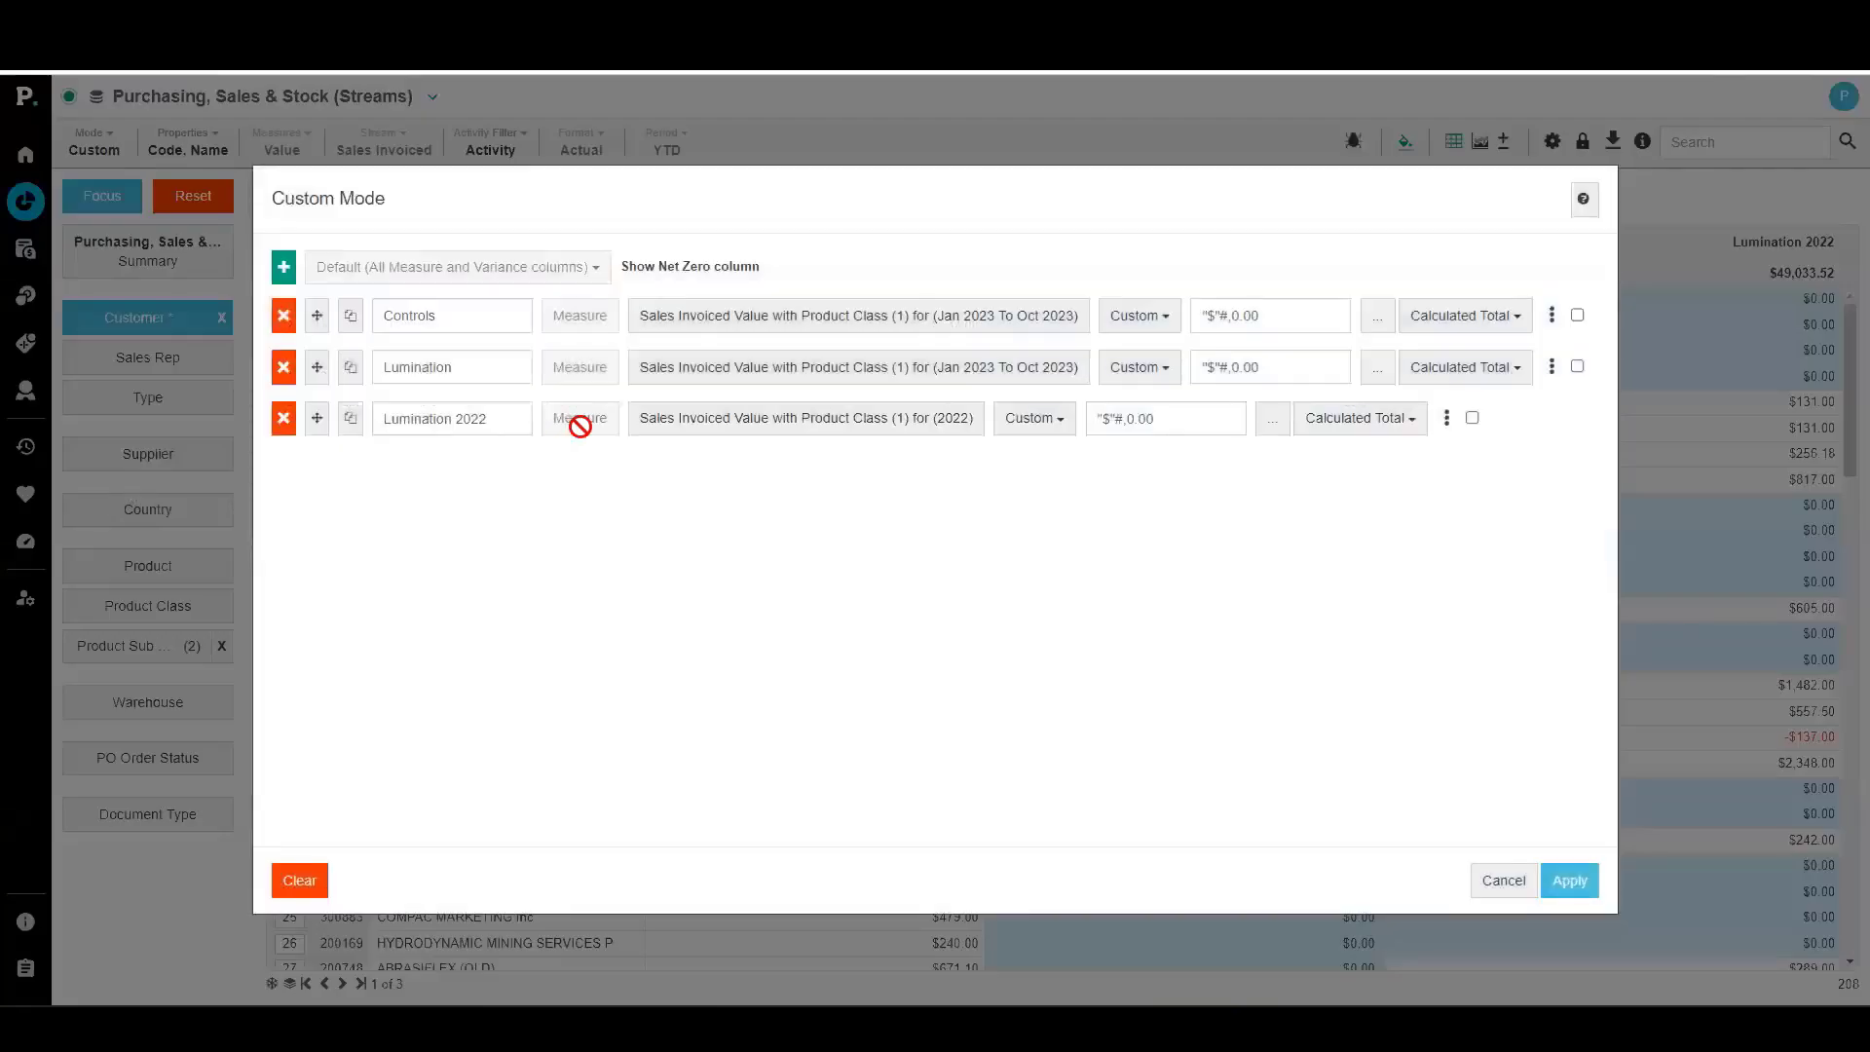
pyautogui.click(719, 417)
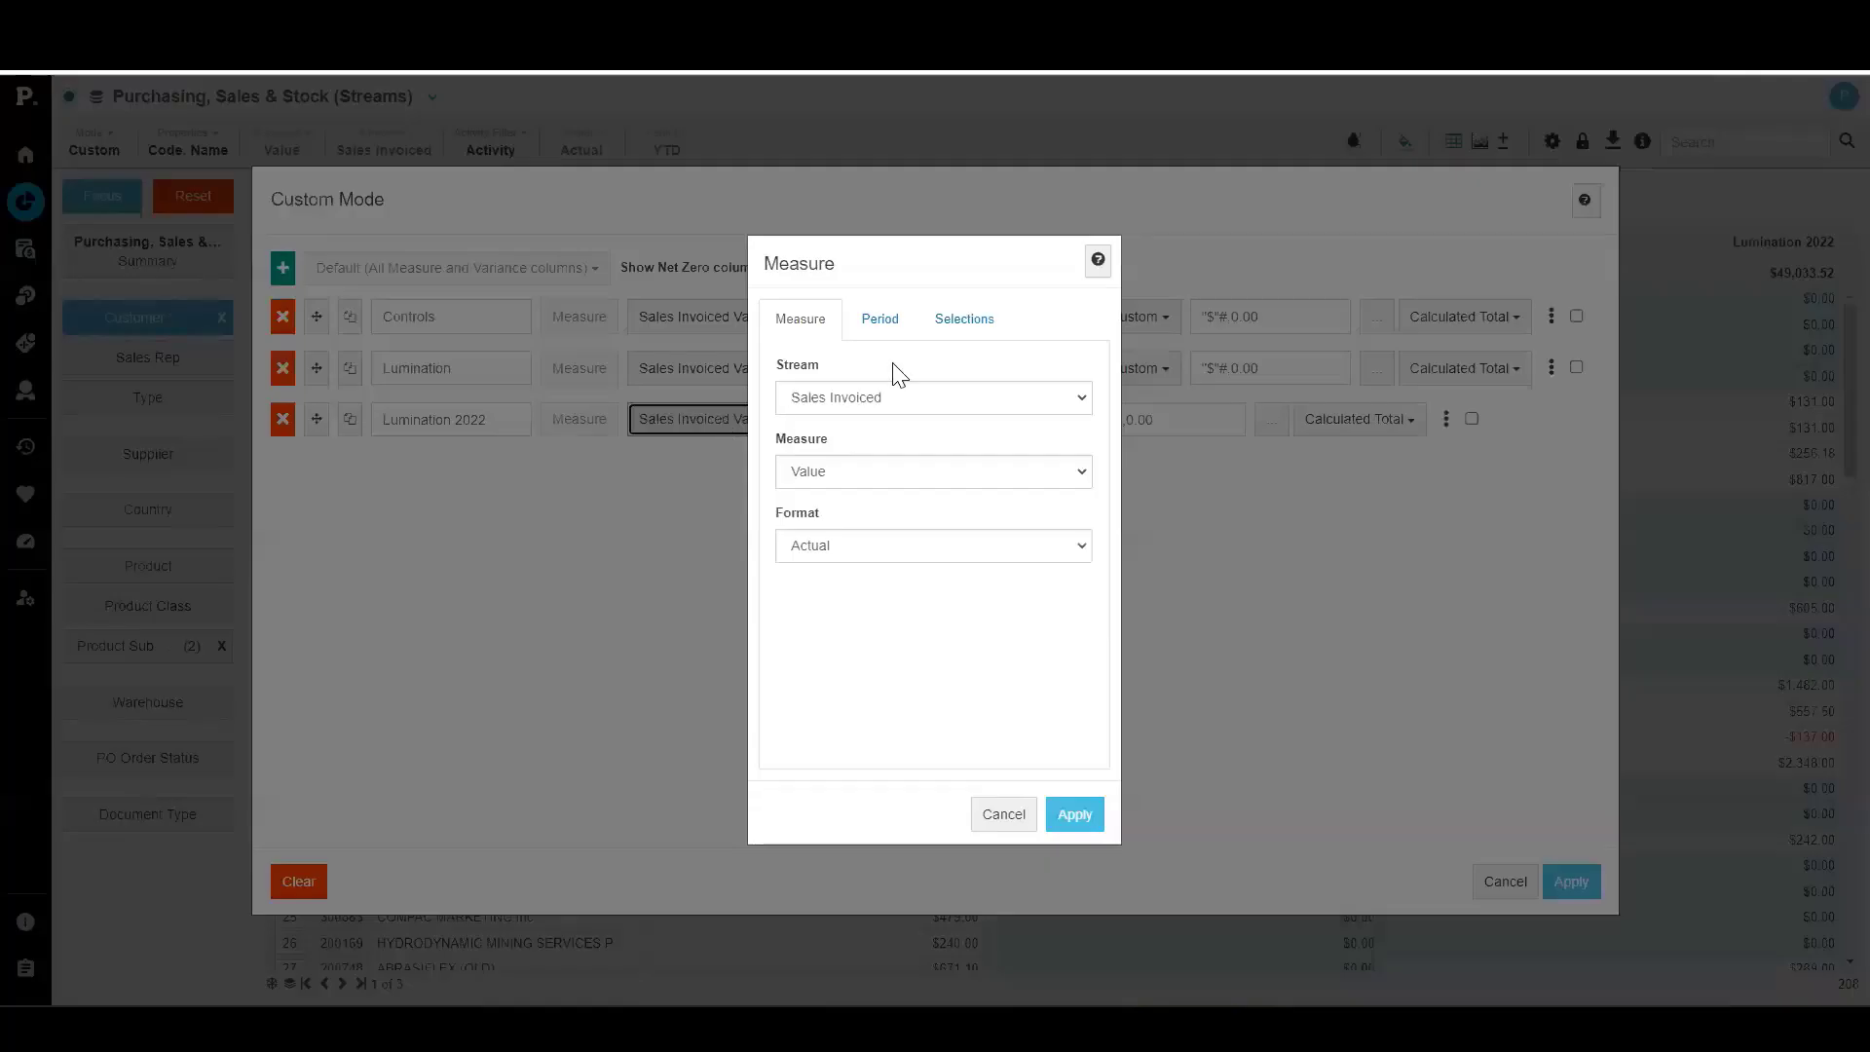
pyautogui.click(881, 320)
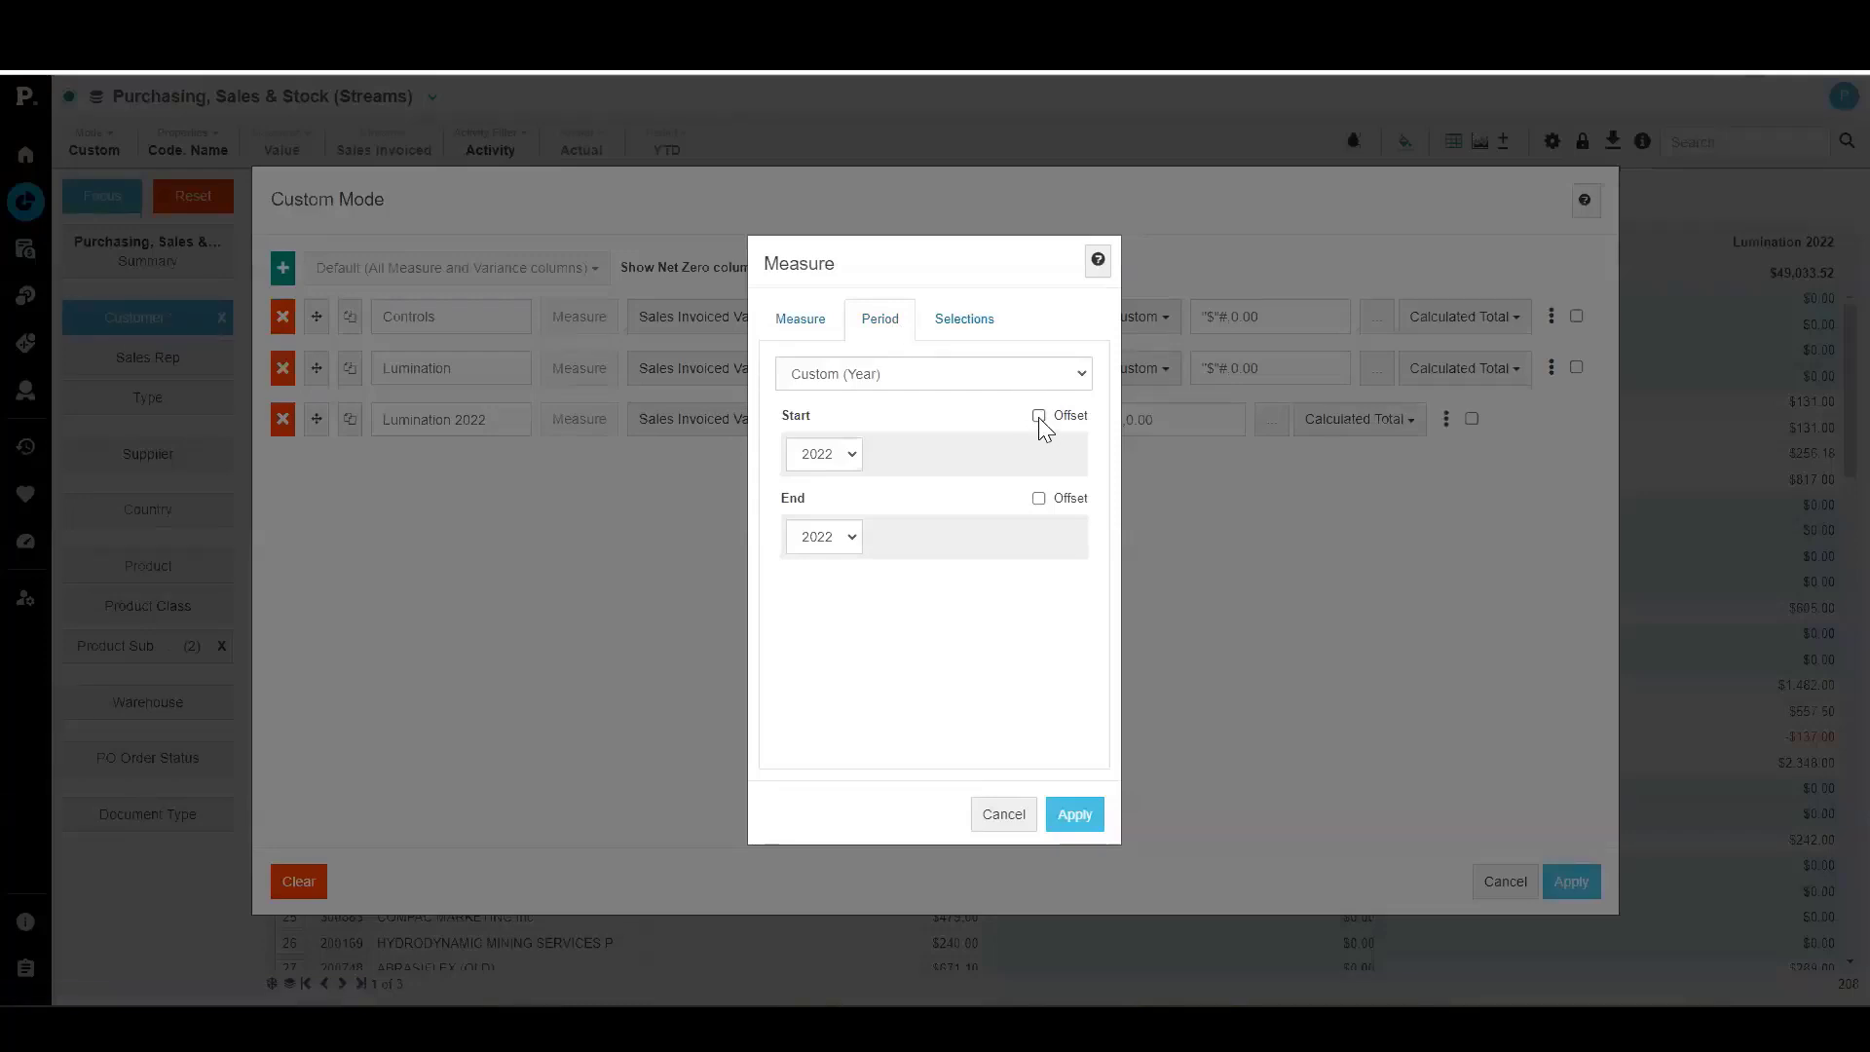
pyautogui.click(1038, 416)
pyautogui.click(1038, 498)
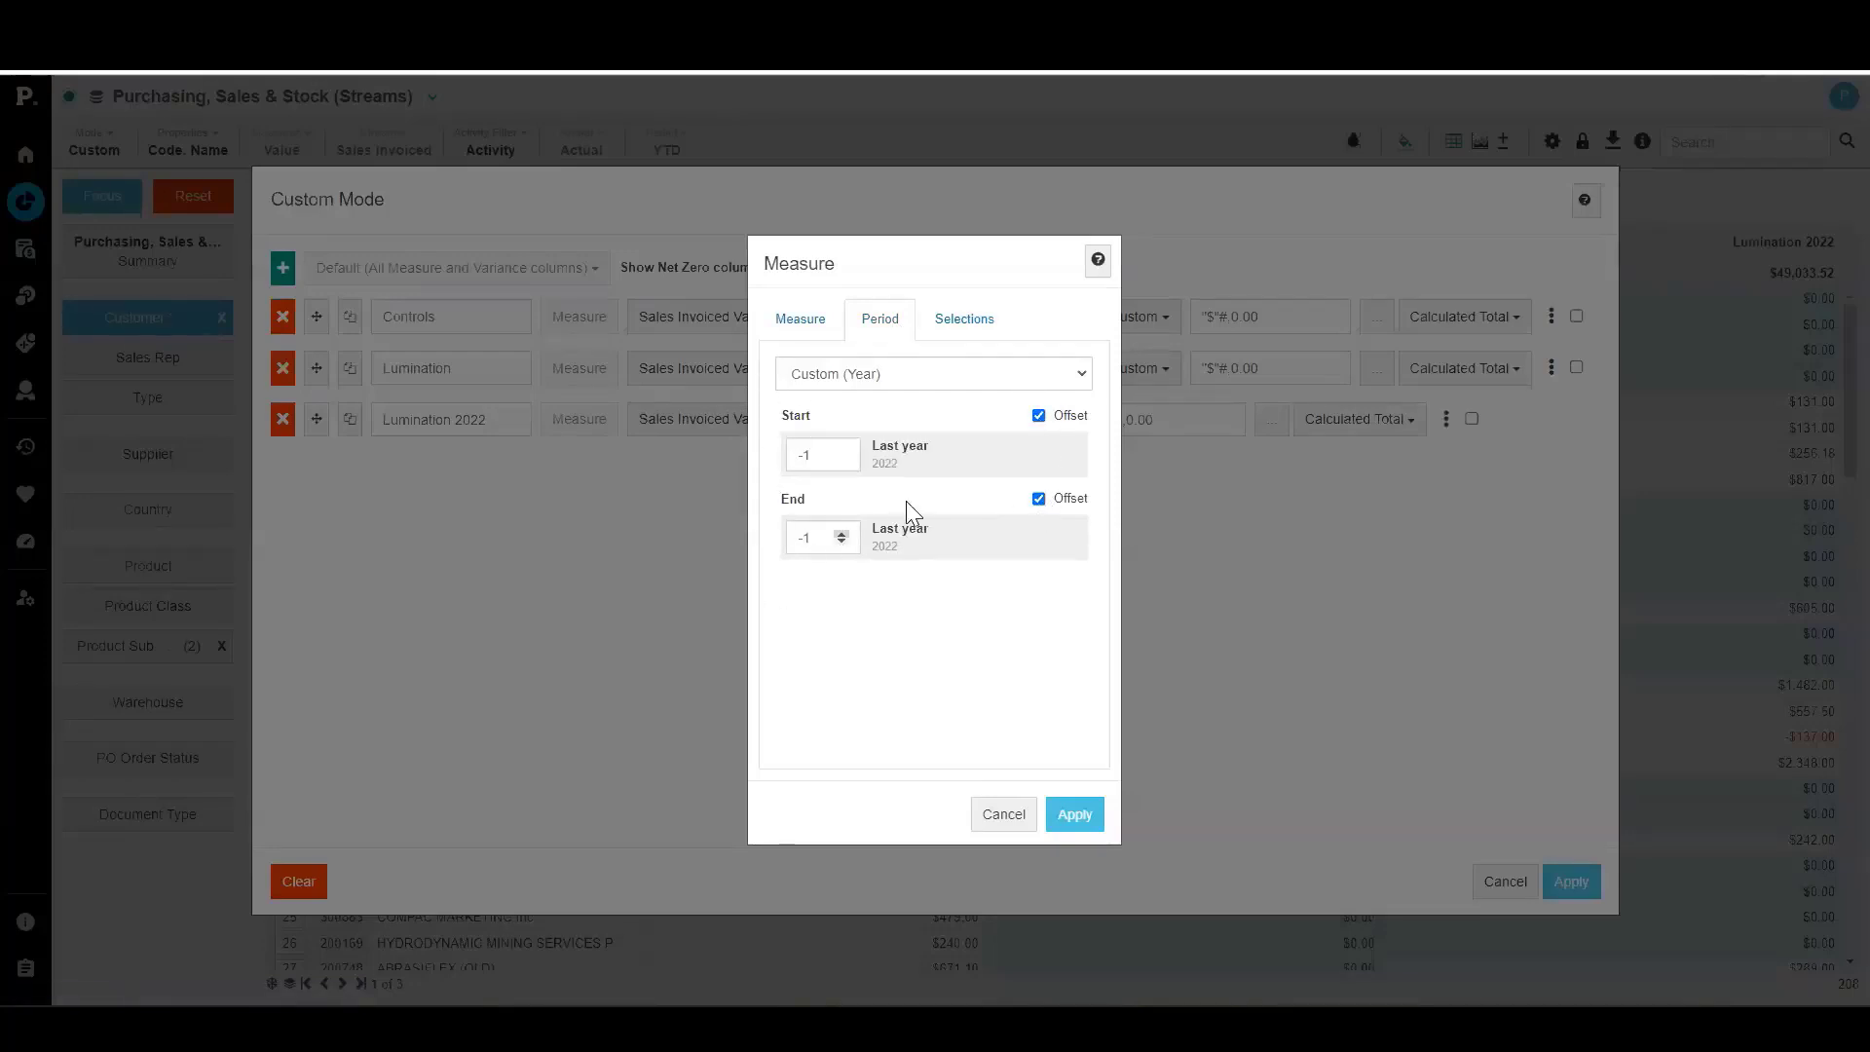
pyautogui.click(1079, 814)
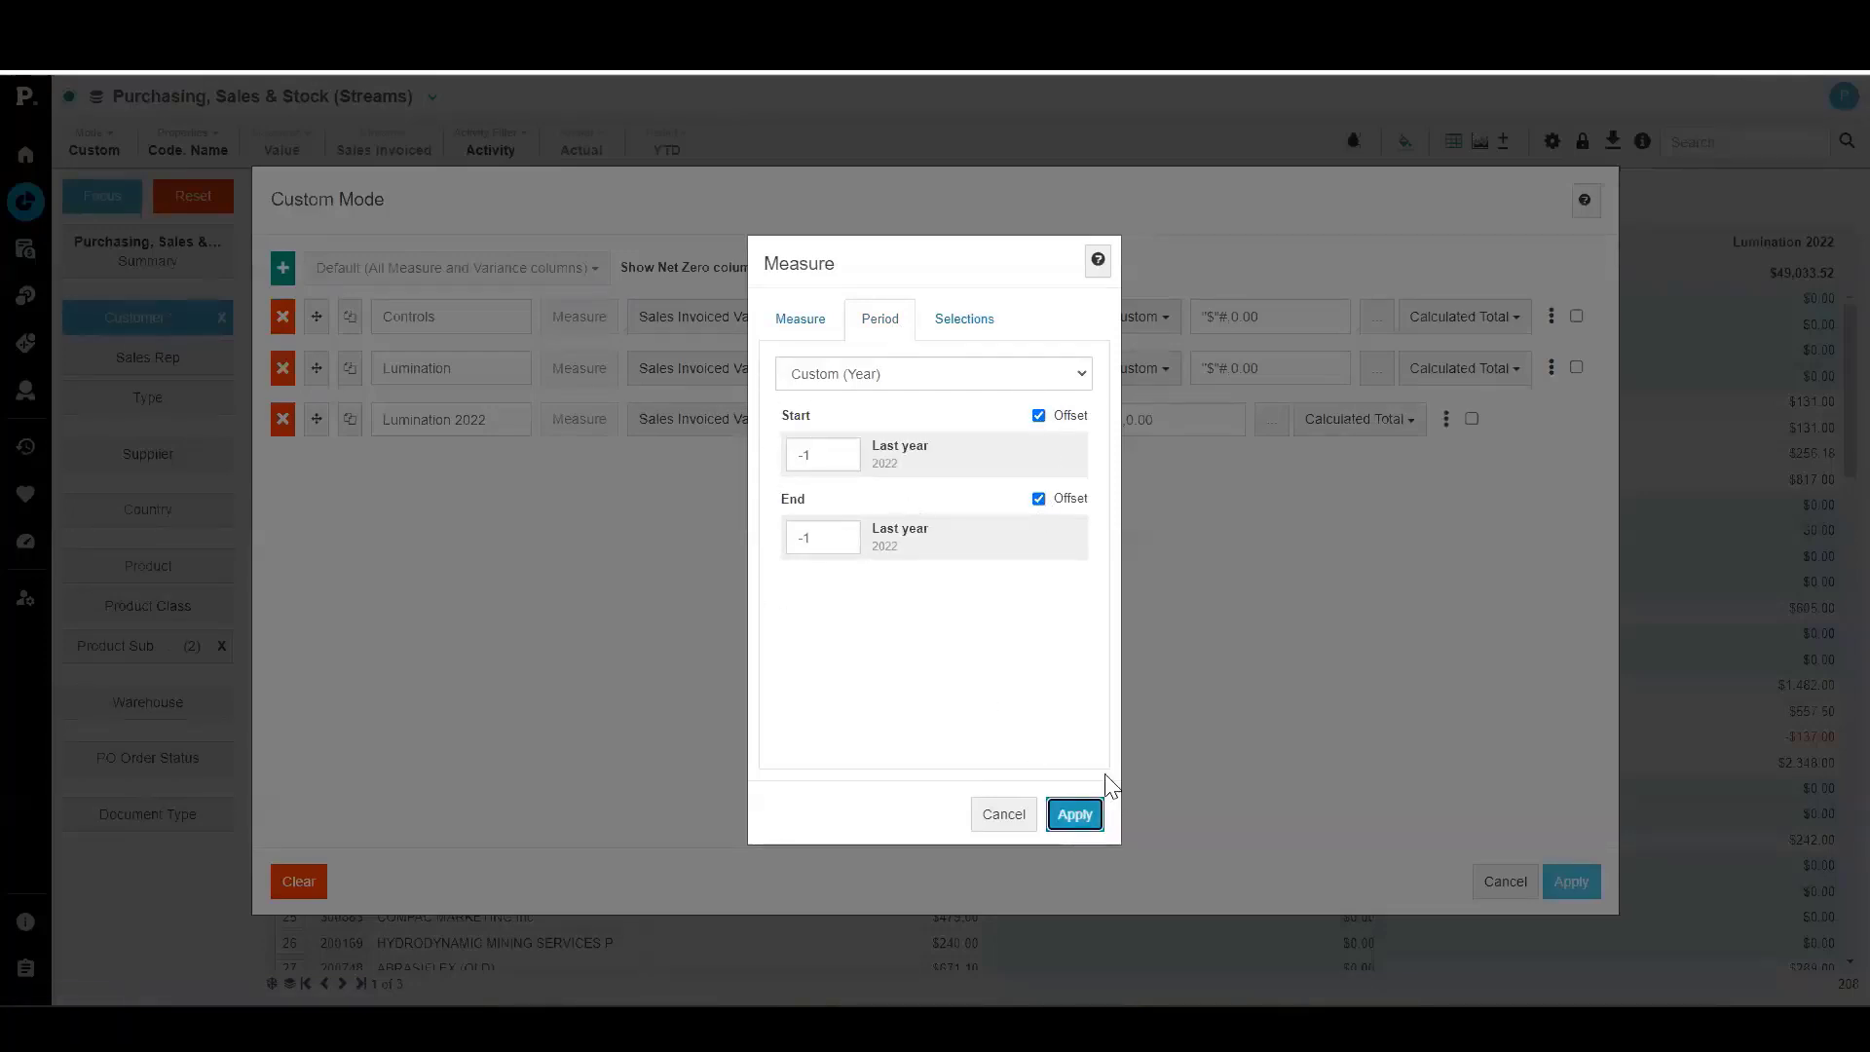
pyautogui.click(1575, 881)
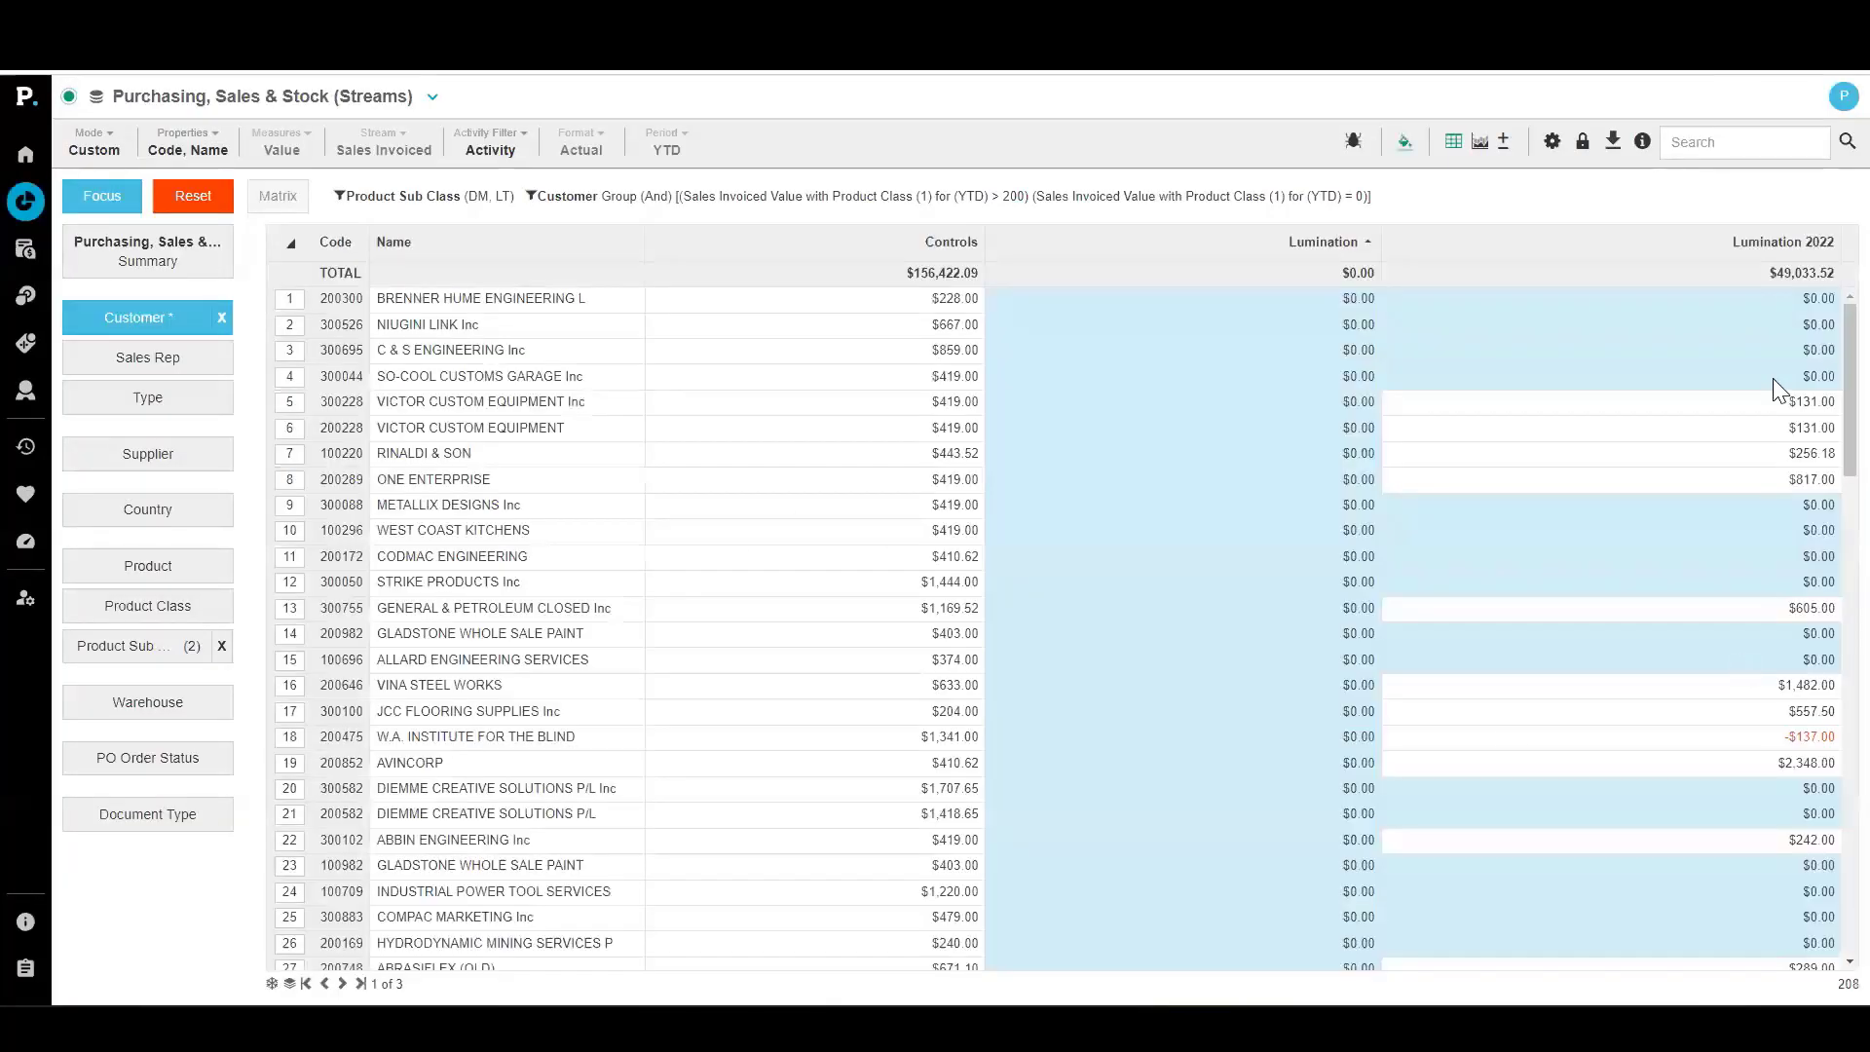
# Rename the Lumination 2022 column as Lumination {tdate} in the custom mode setup and apply it
pyautogui.click(94, 146)
pyautogui.click(164, 492)
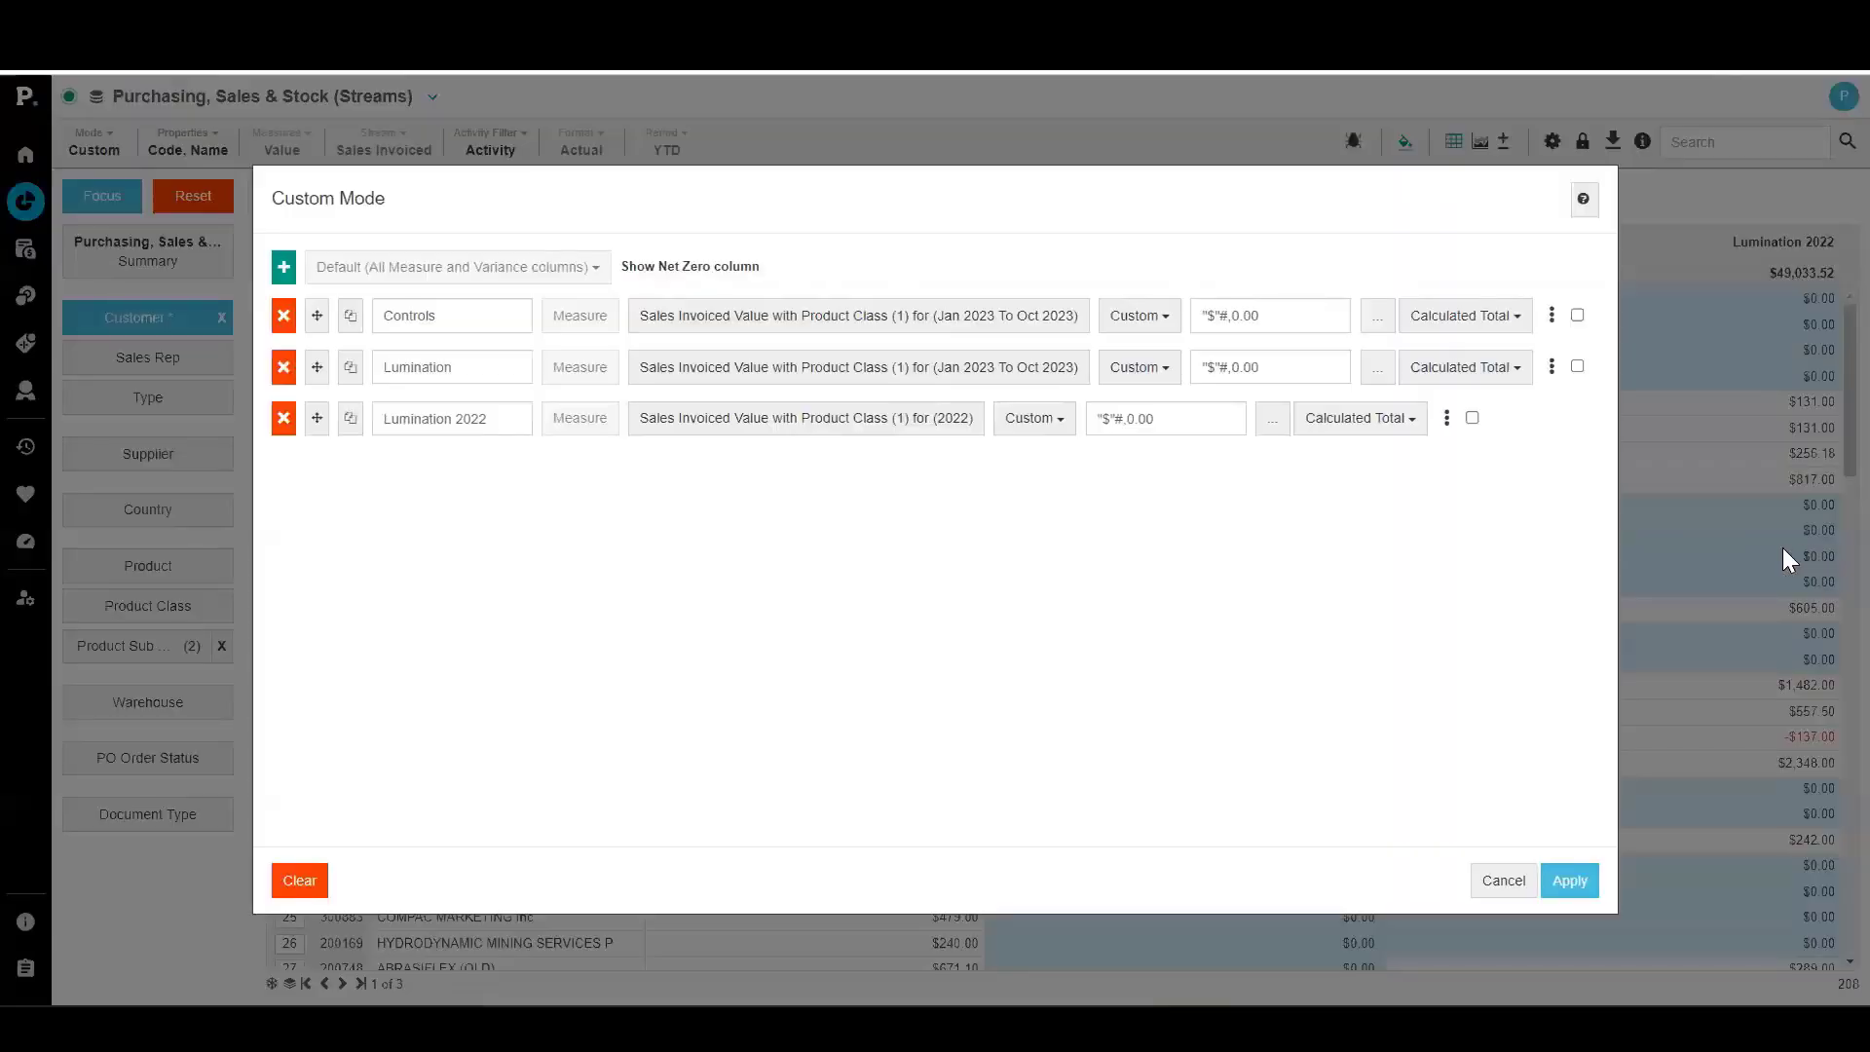
pyautogui.click(509, 429)
pyautogui.press('BackSpace')
pyautogui.press('BackSpace')
pyautogui.press('BackSpace')
pyautogui.press('BackSpace')
pyautogui.press('BackSpace')
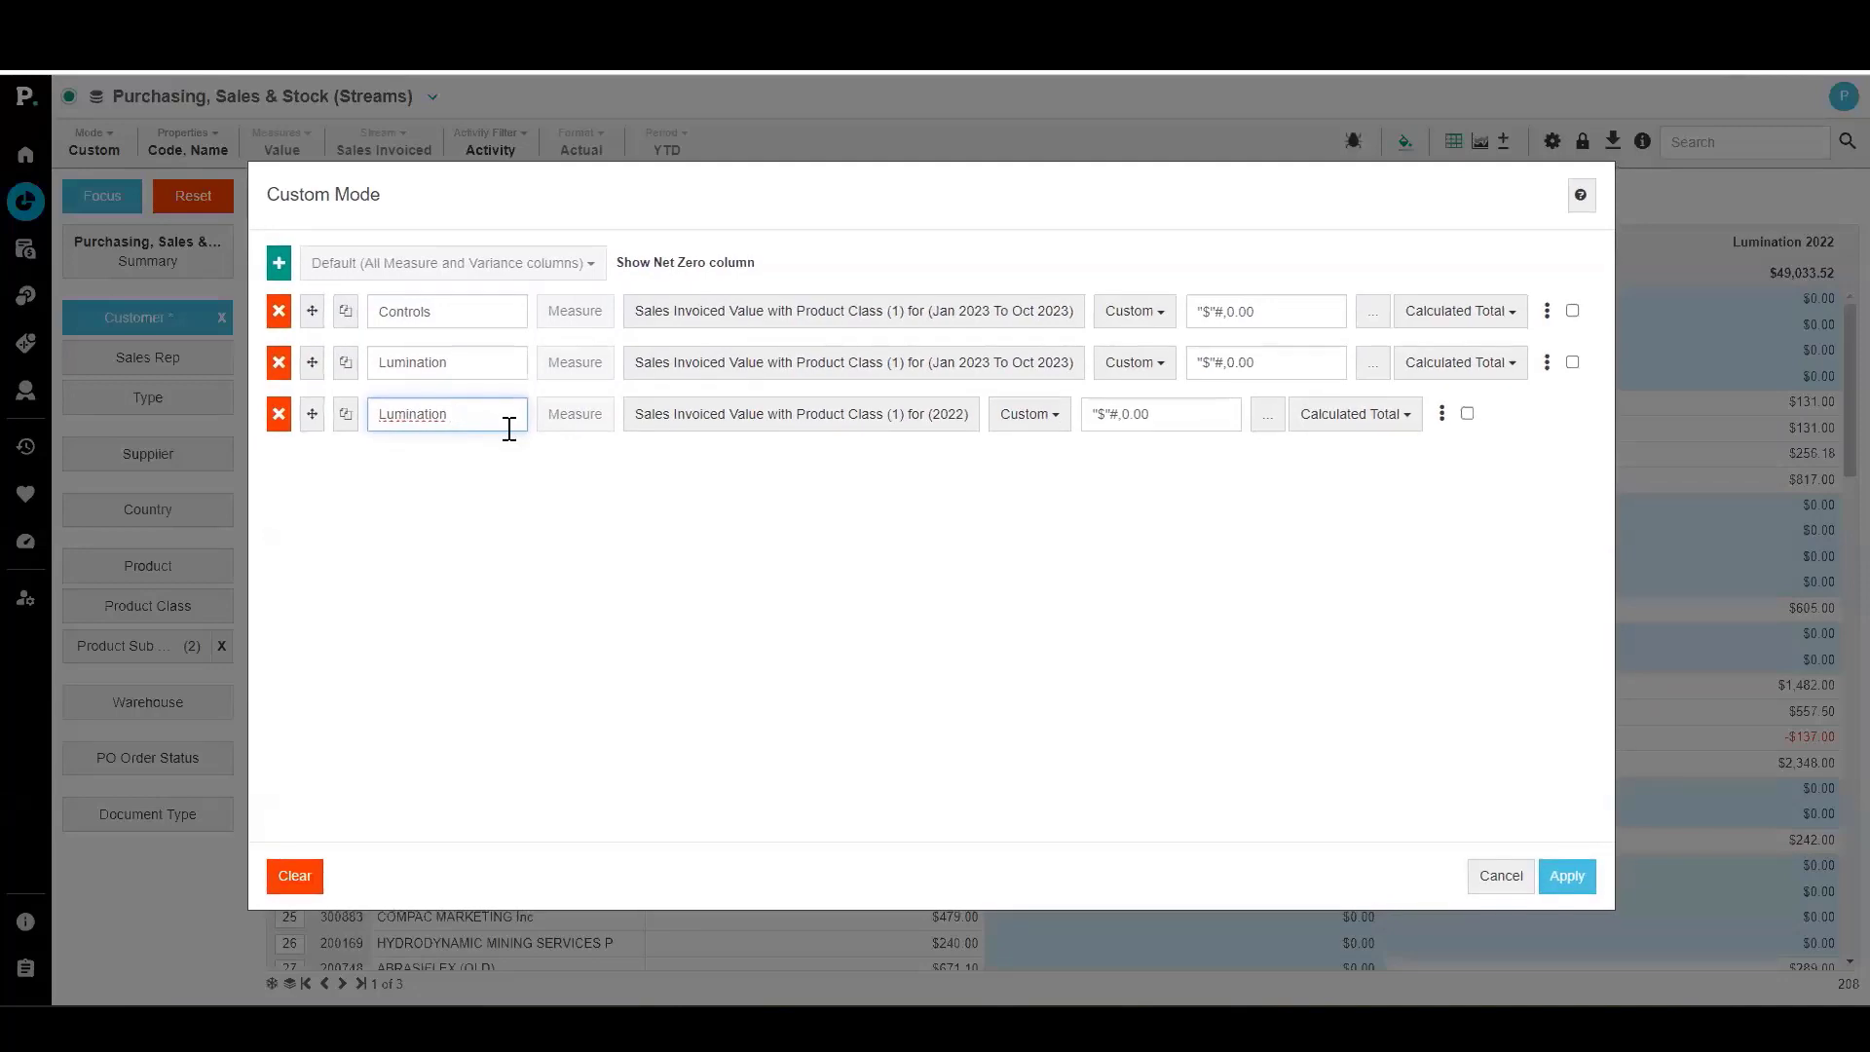
pyautogui.write('(')
pyautogui.write('t')
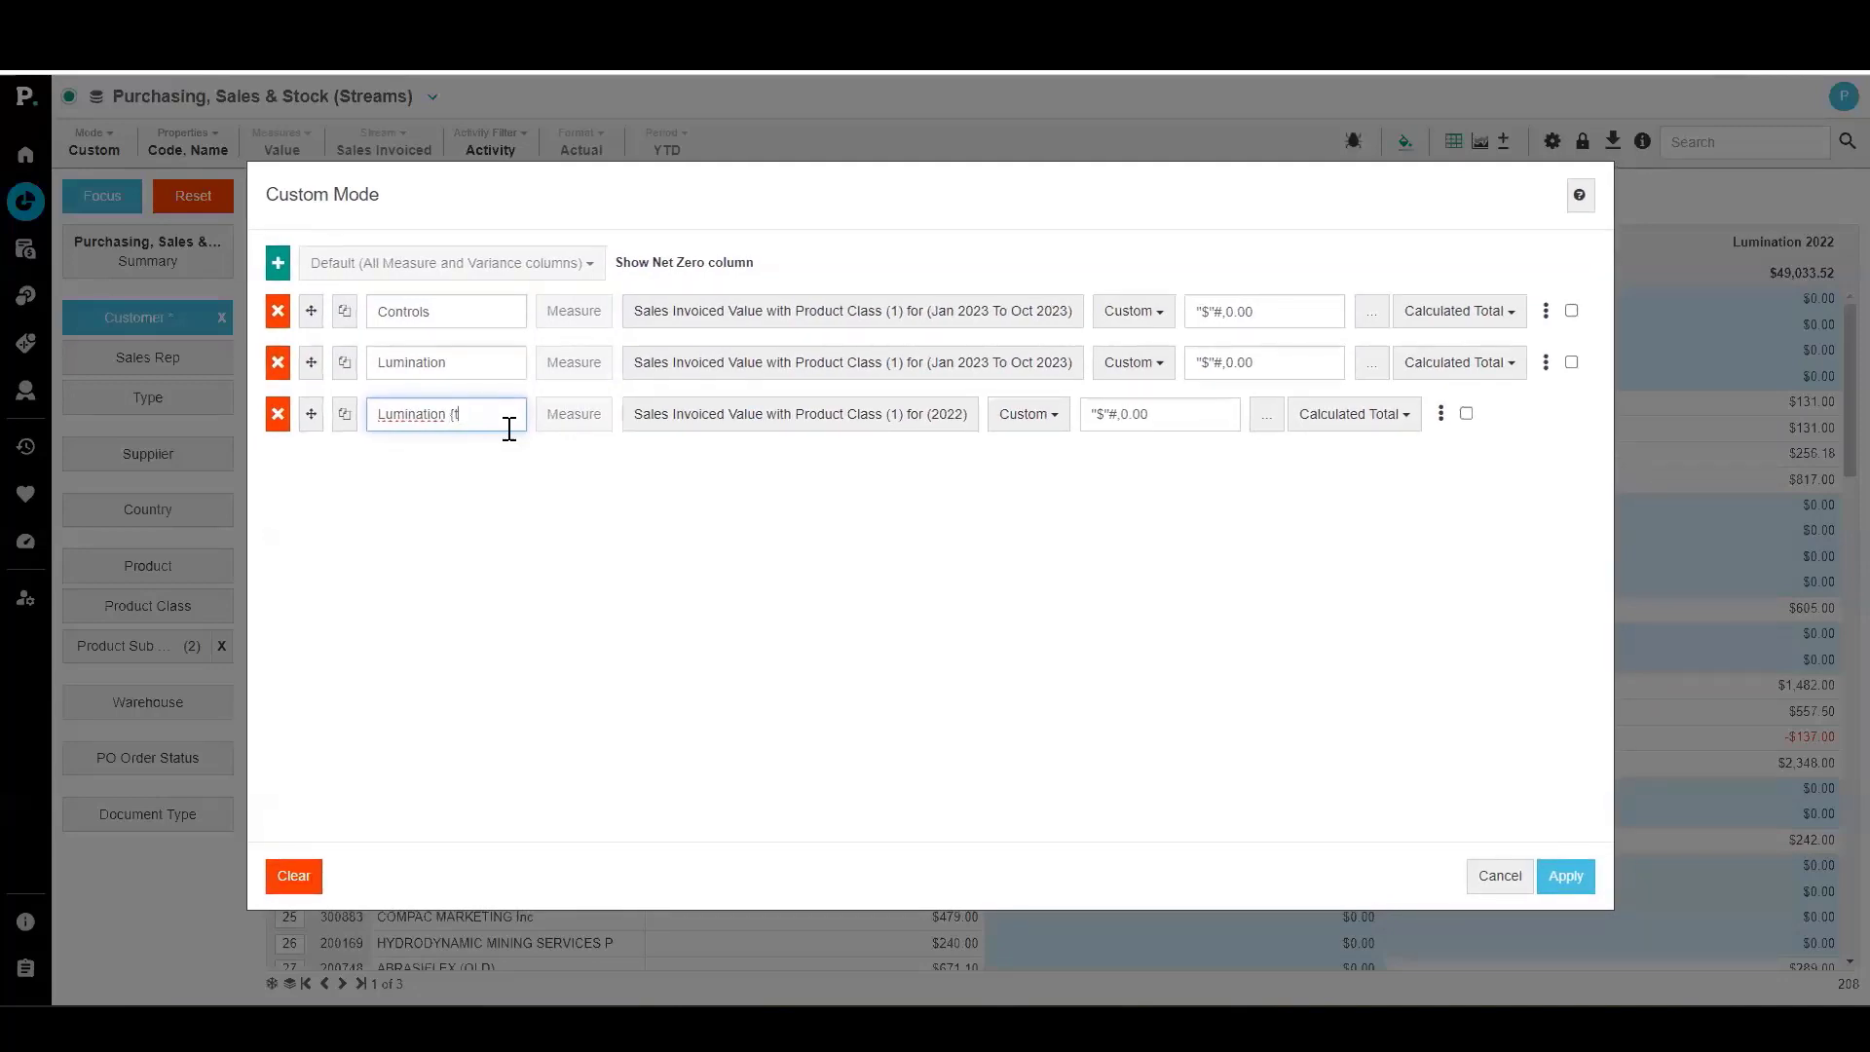
pyautogui.press('BackSpace')
pyautogui.write('date}')
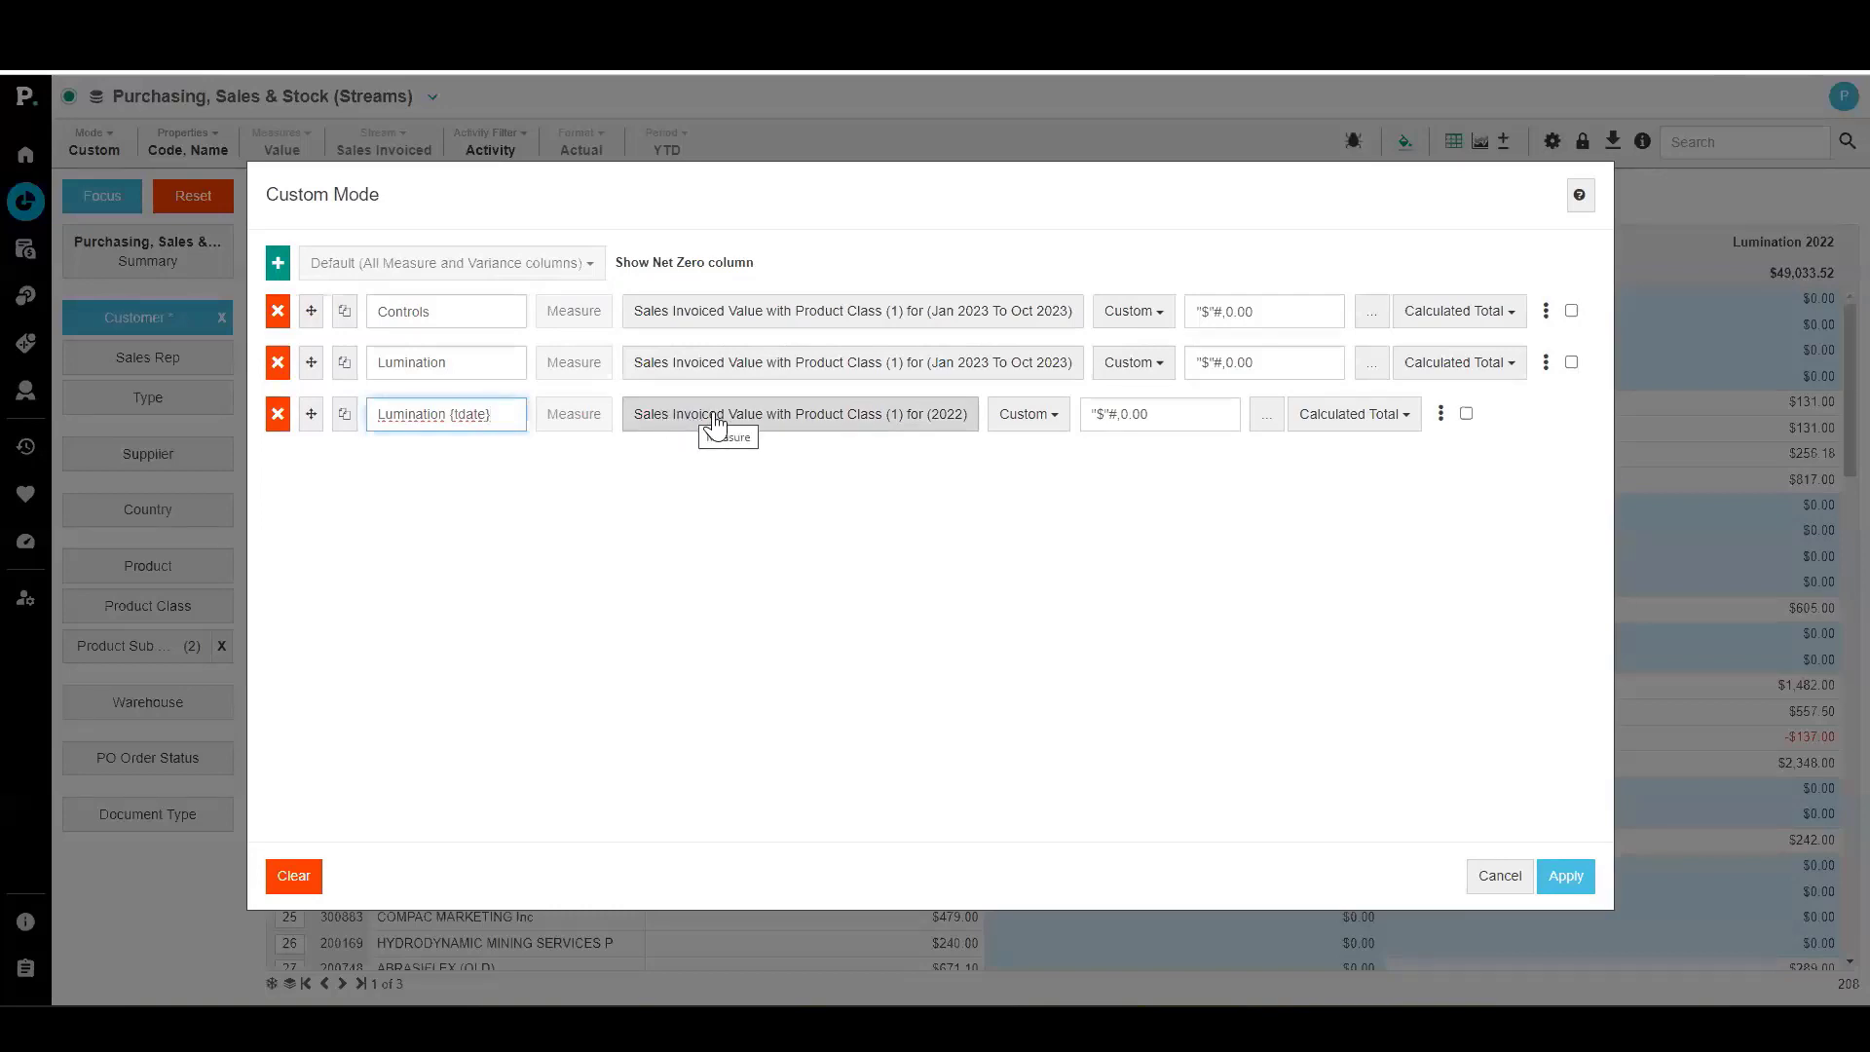
pyautogui.click(1570, 877)
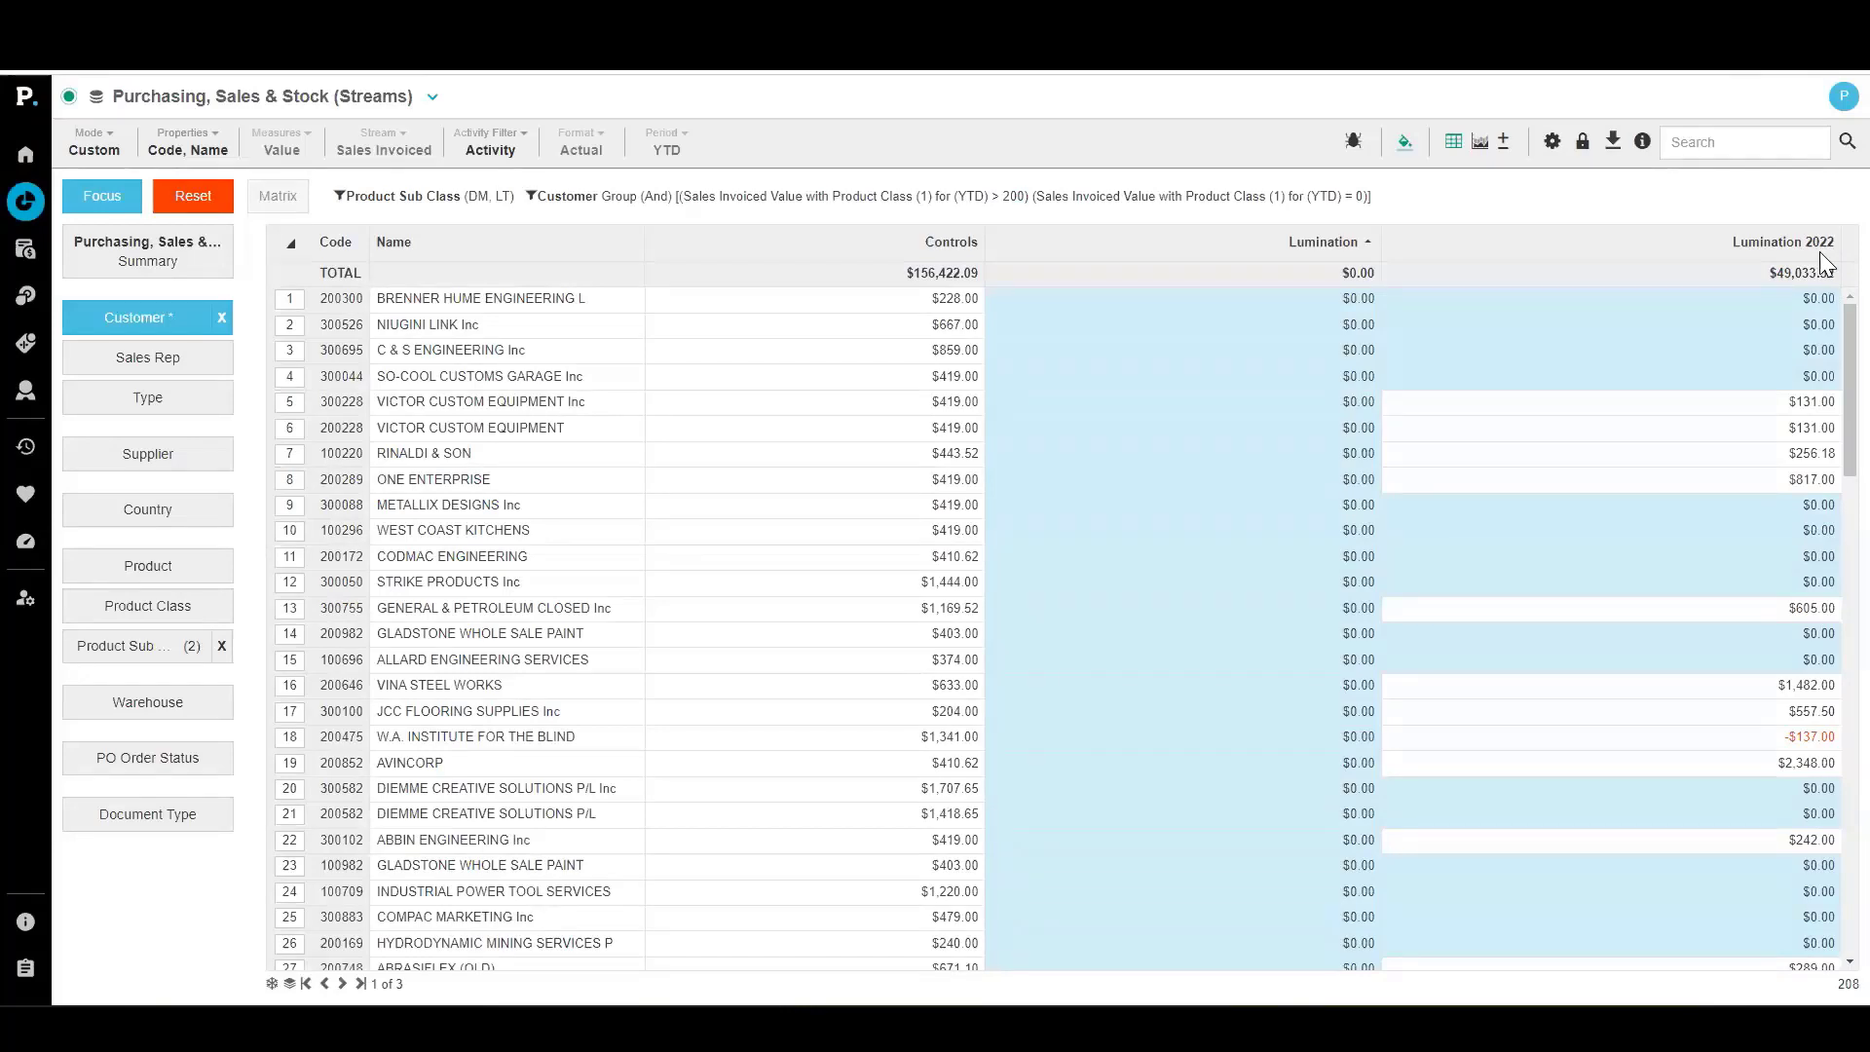
# Set the start and end year offsets of the Lumination {tdate} column to -2 and apply the custom mode
pyautogui.click(94, 145)
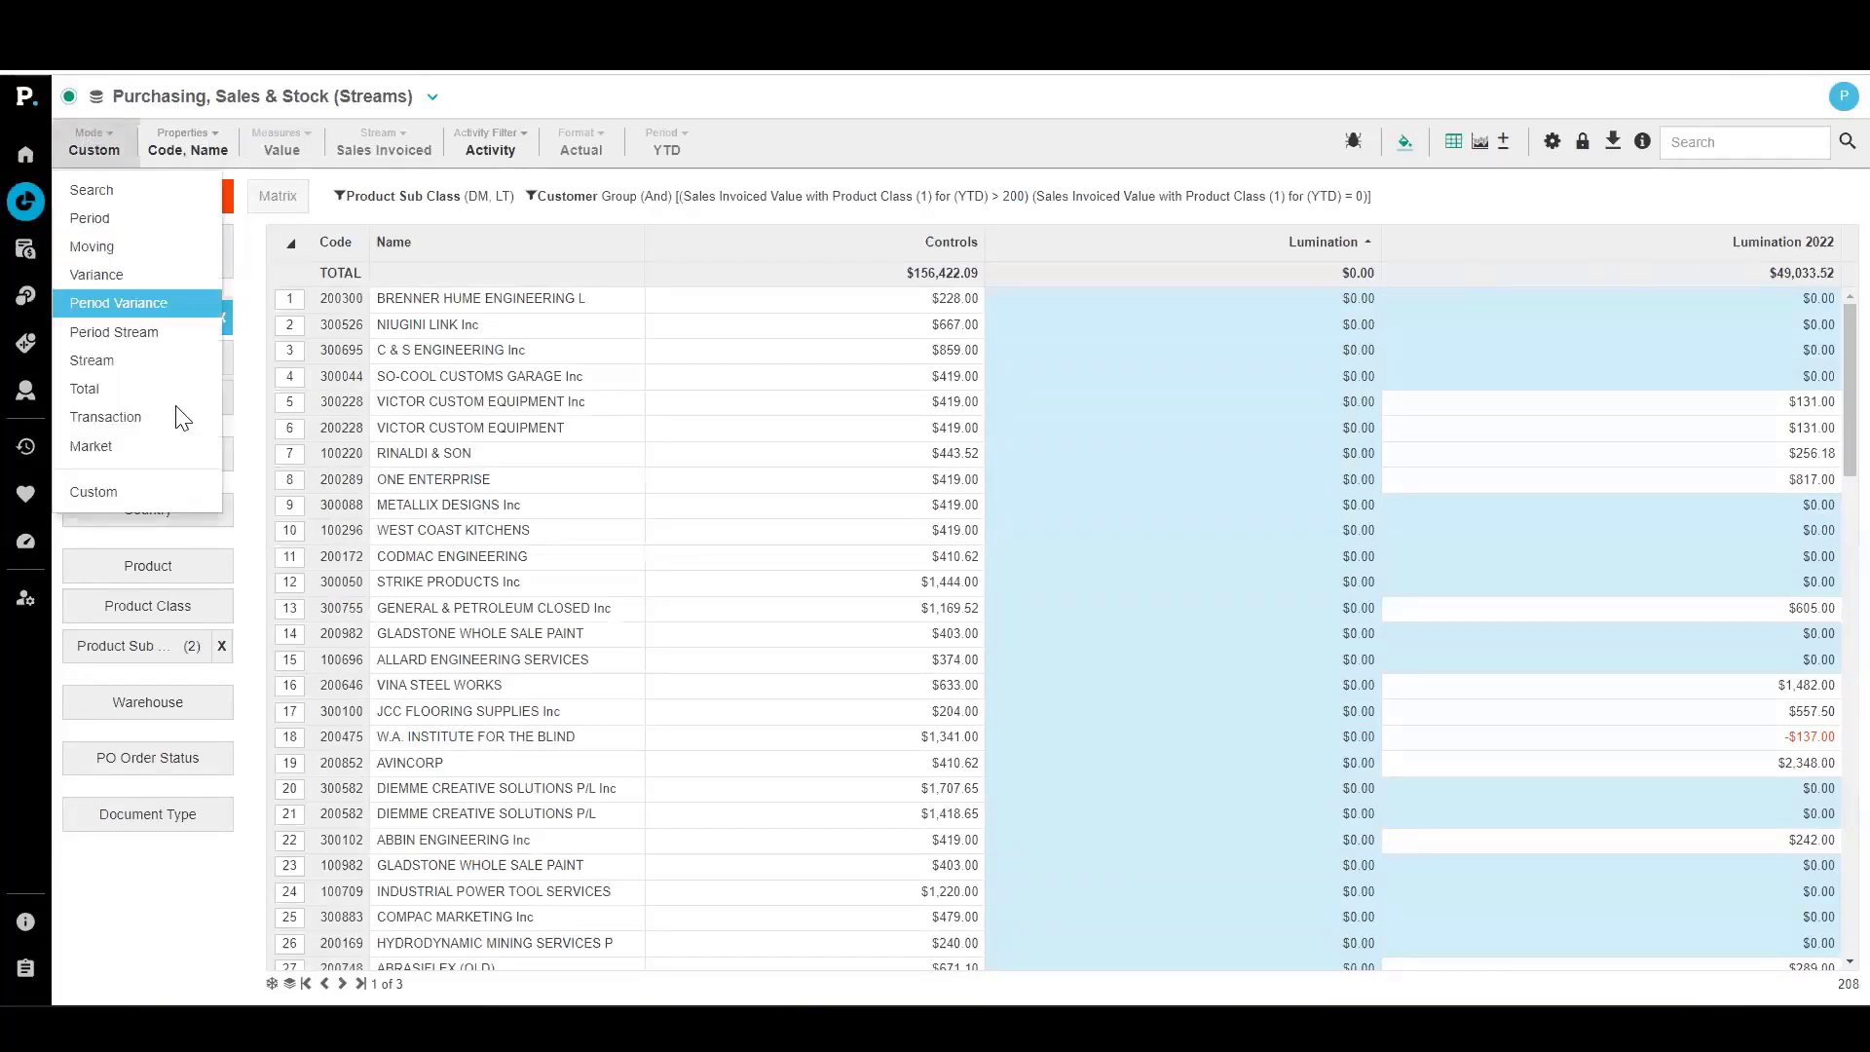
pyautogui.click(175, 492)
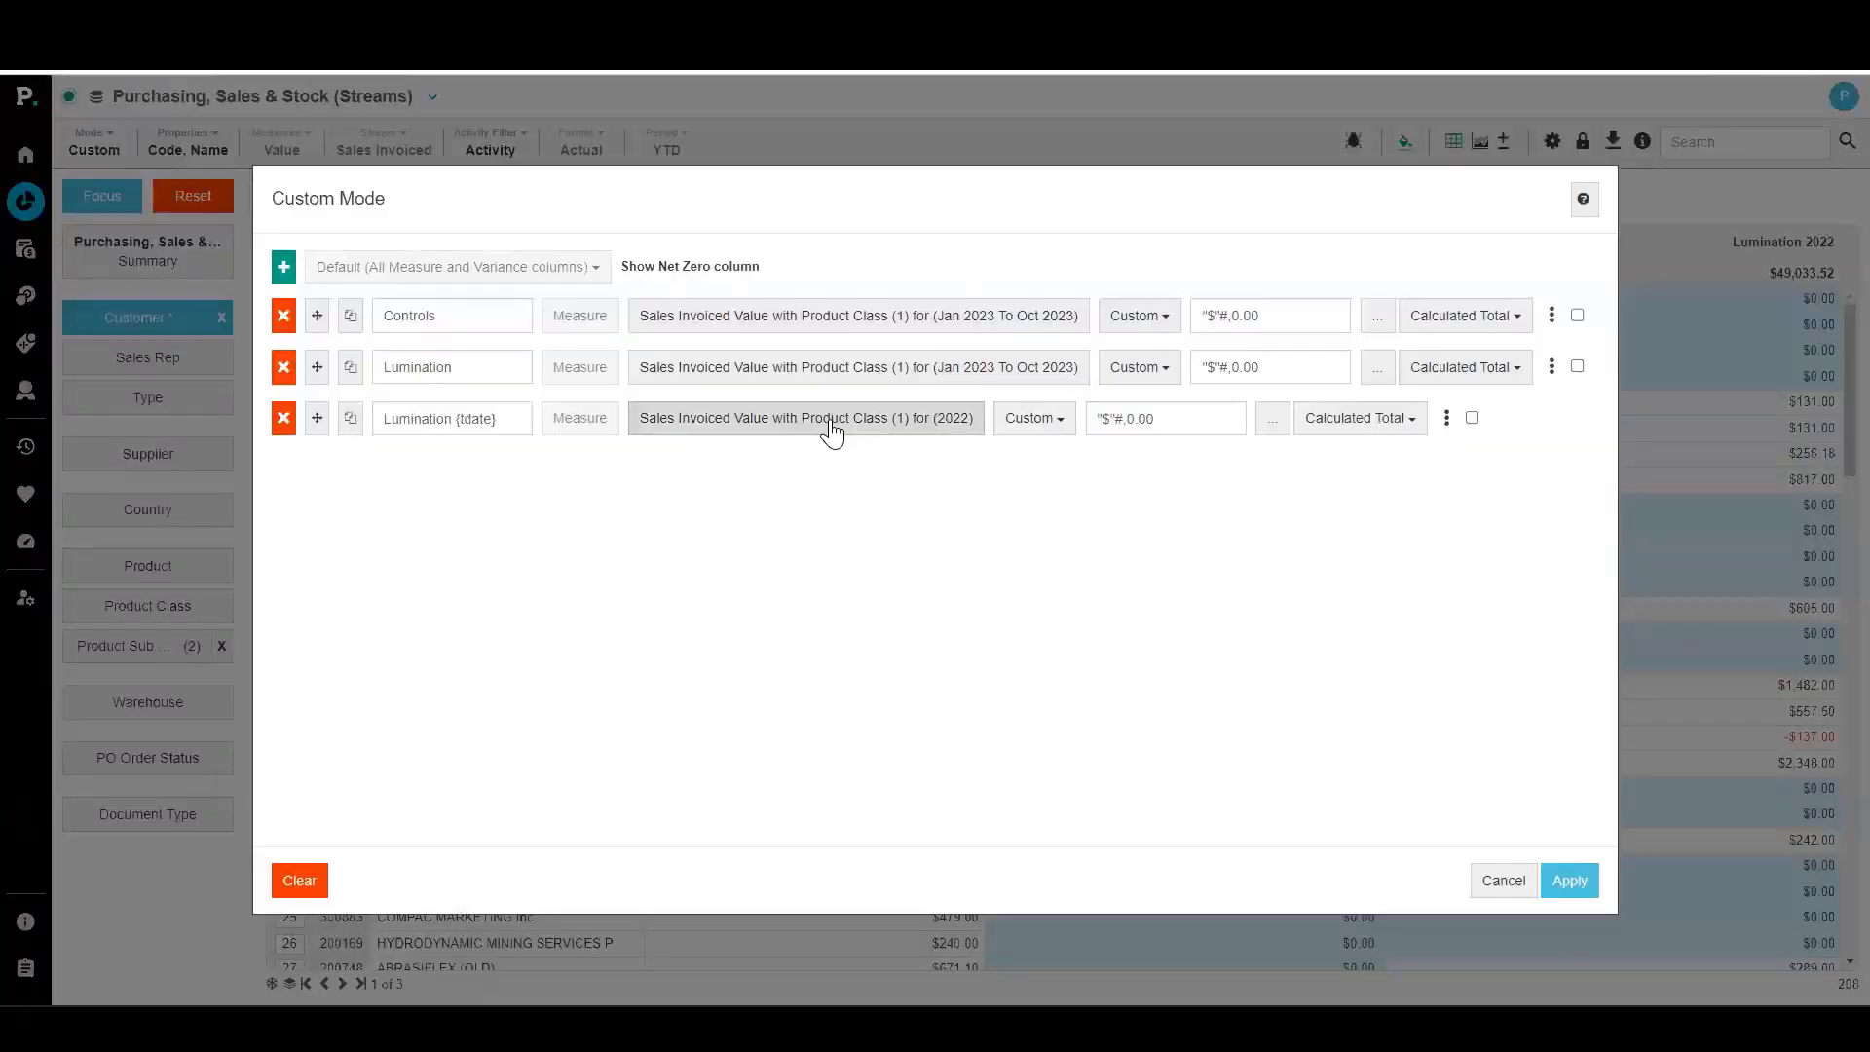
pyautogui.click(830, 429)
pyautogui.click(880, 318)
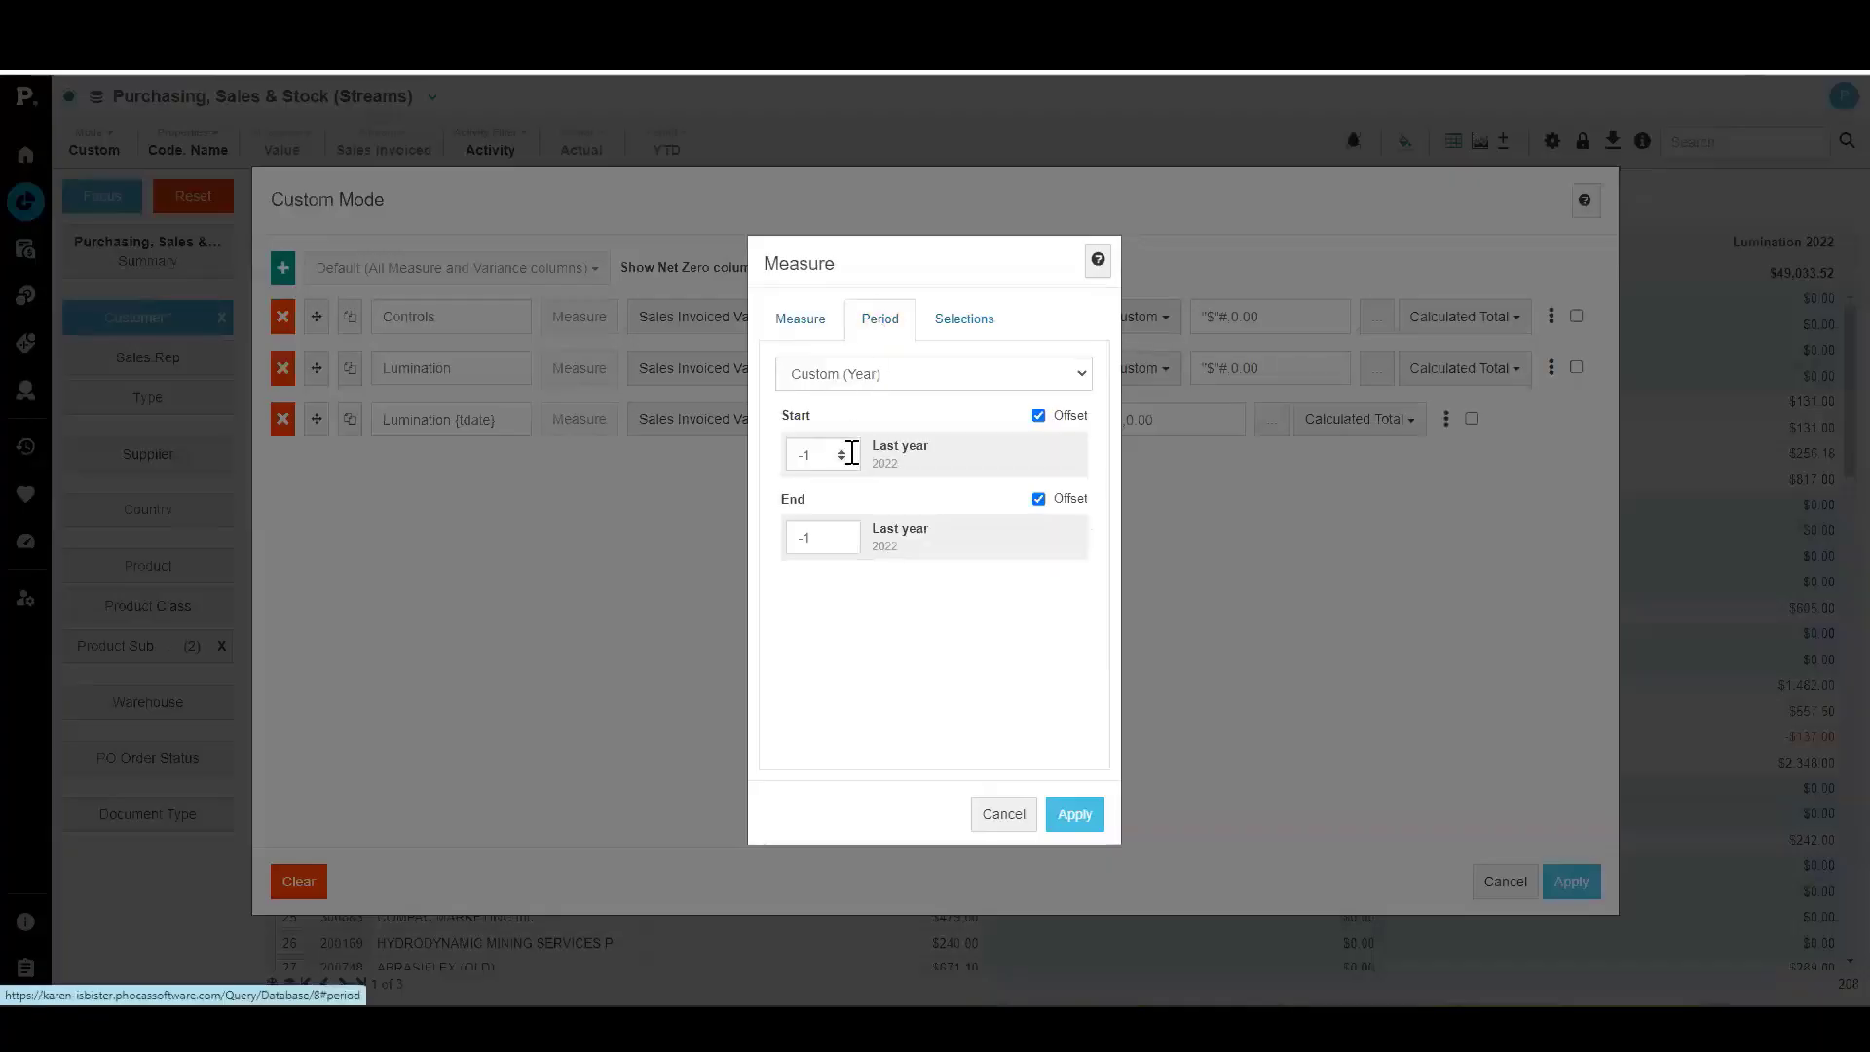
pyautogui.click(843, 458)
pyautogui.click(842, 541)
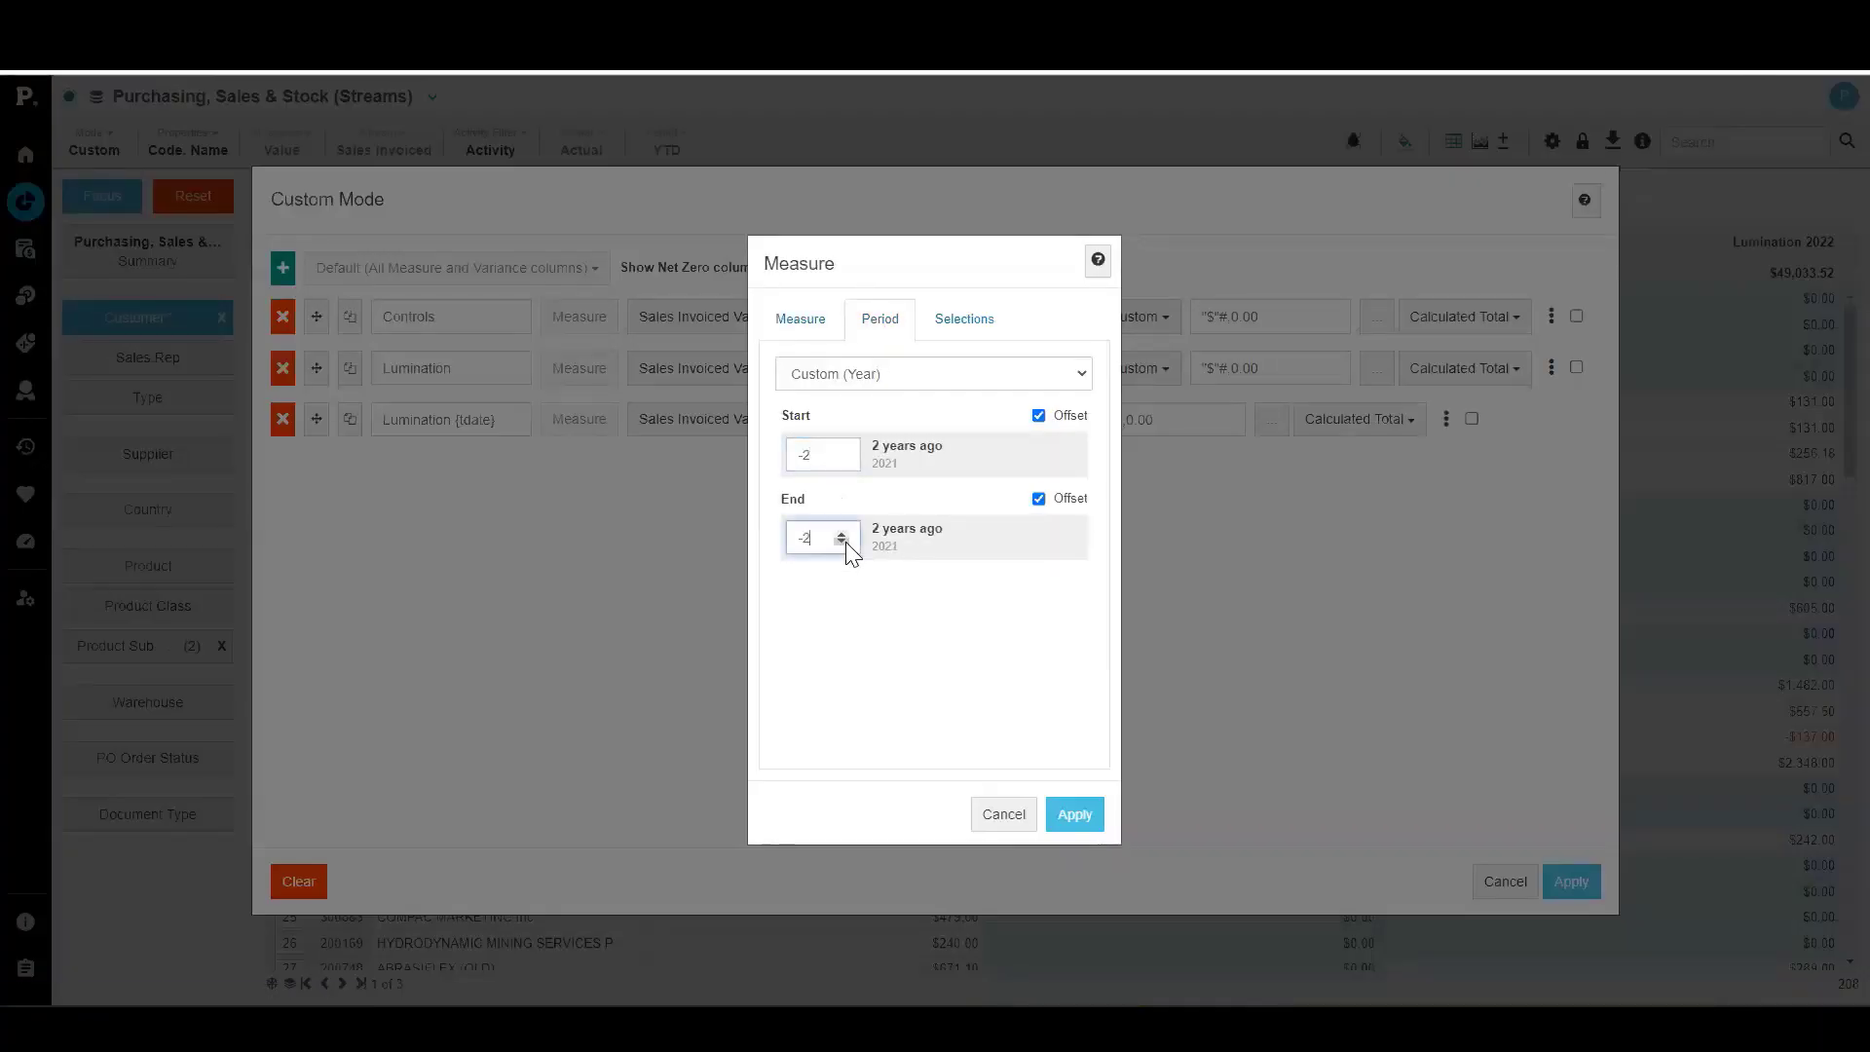
pyautogui.click(1074, 814)
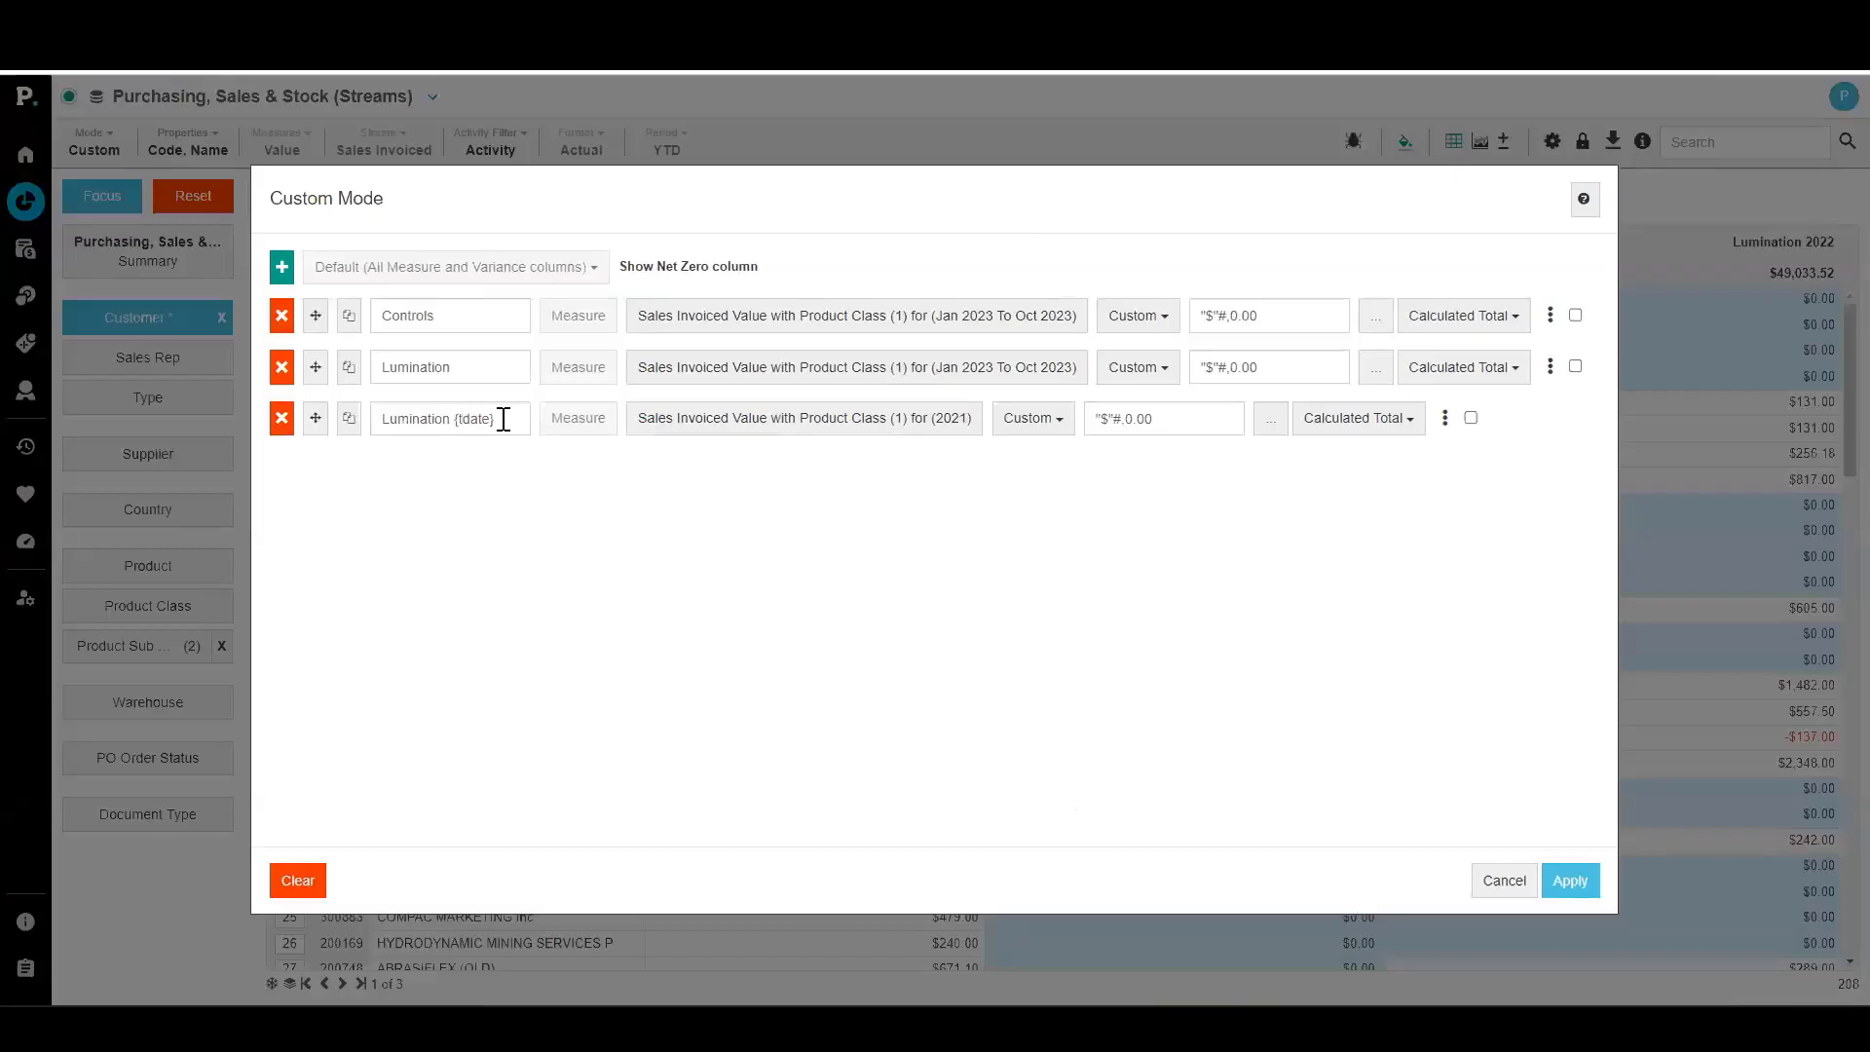
pyautogui.click(1569, 882)
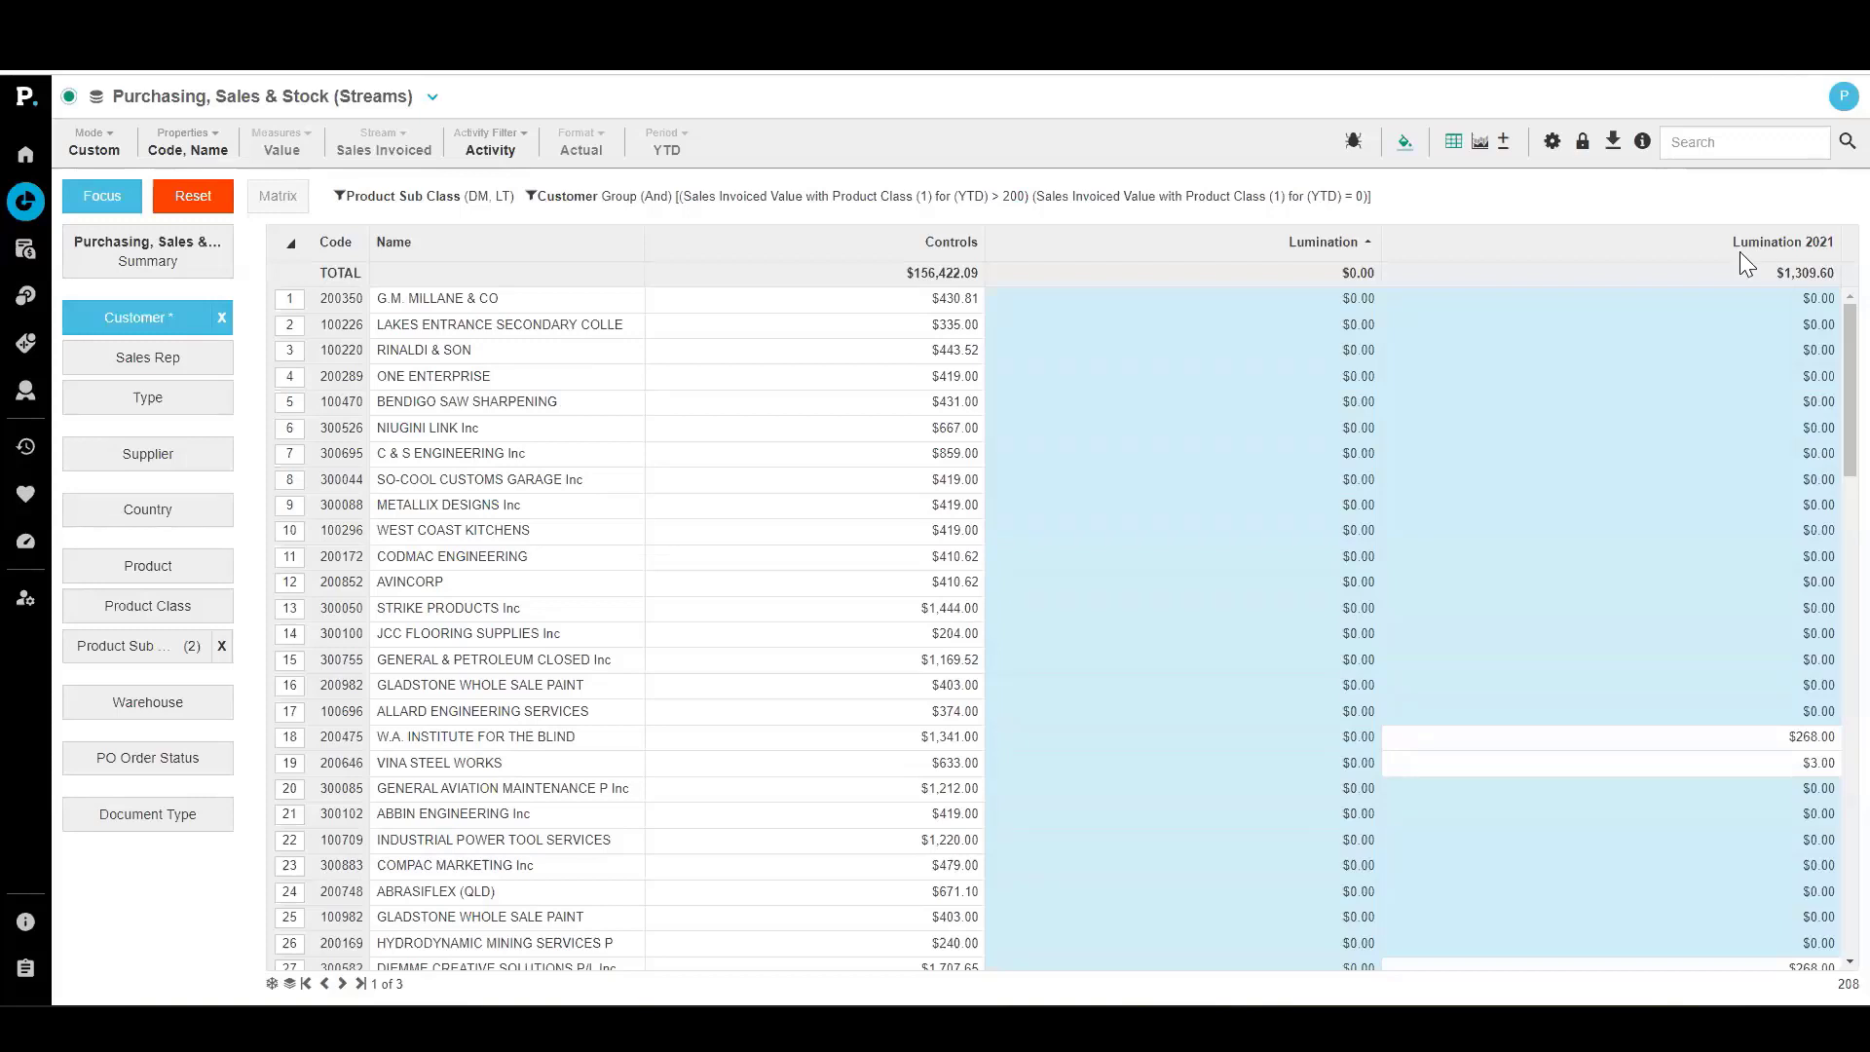
# Add a new measure column named Sales to the custom mode setup
pyautogui.click(93, 146)
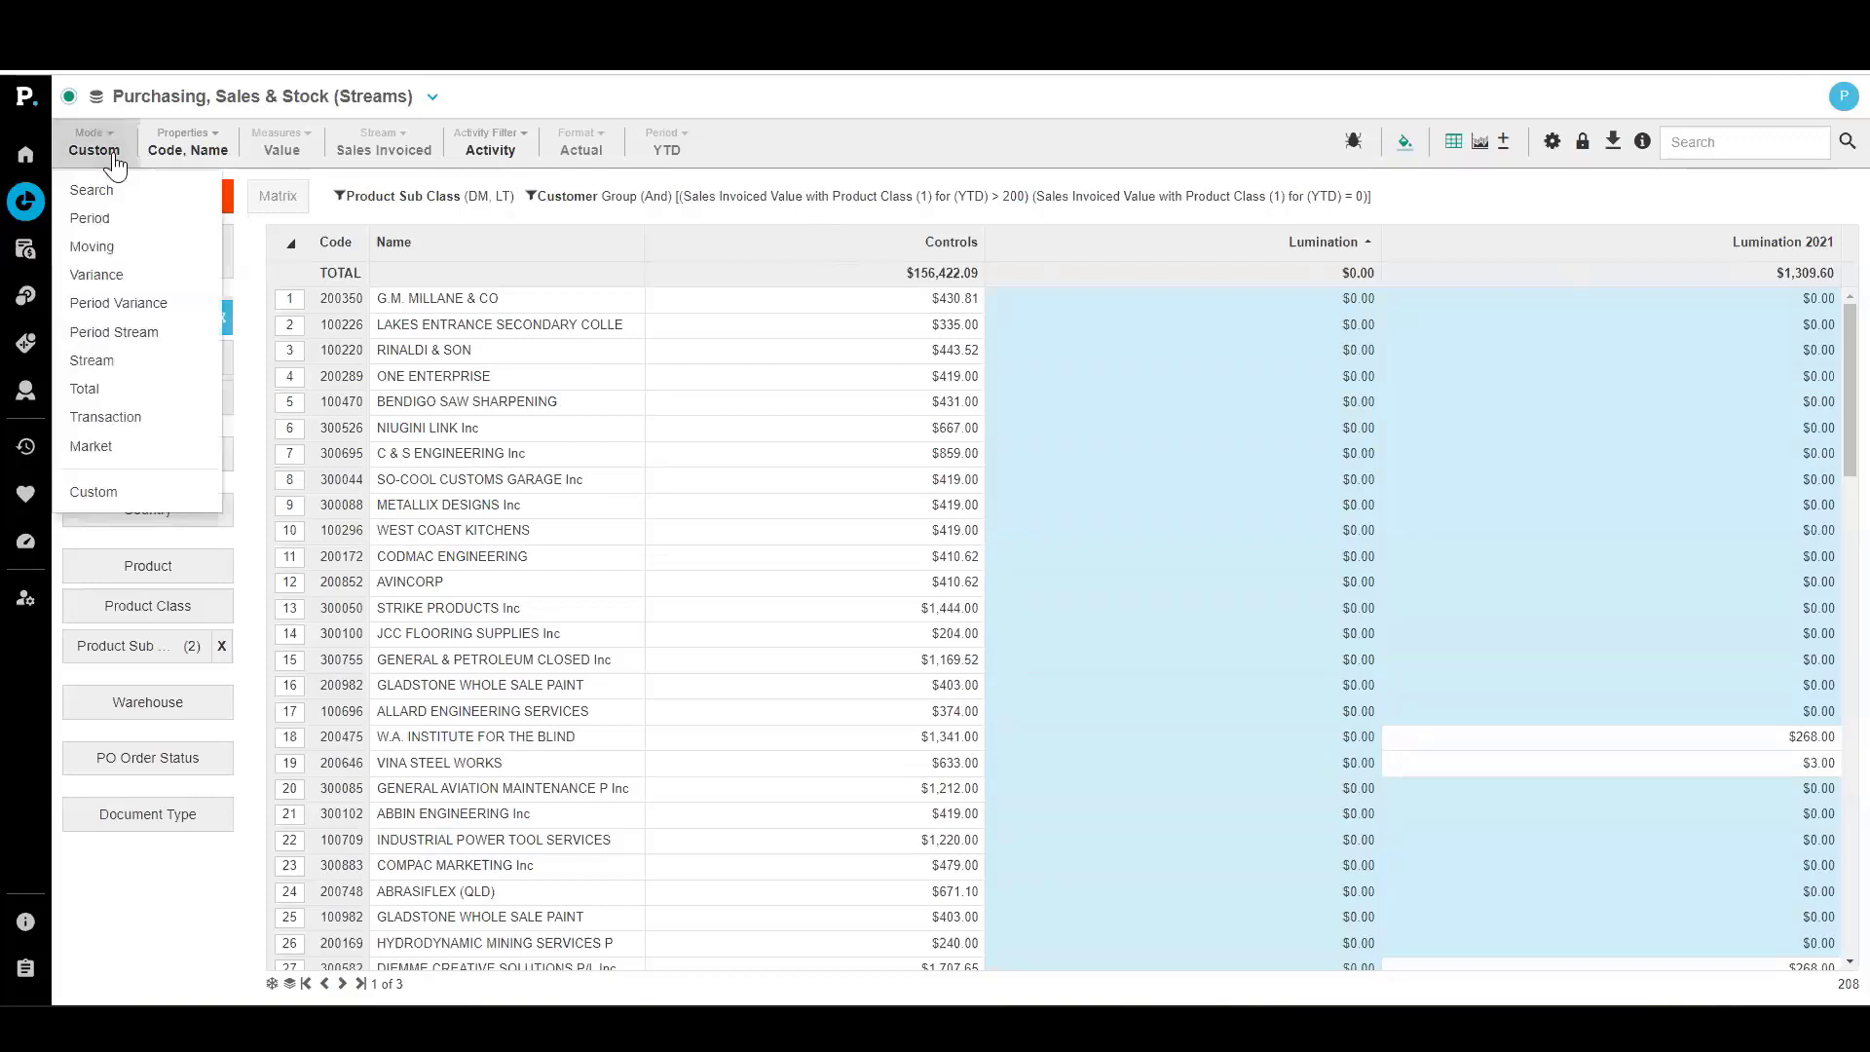
pyautogui.click(140, 492)
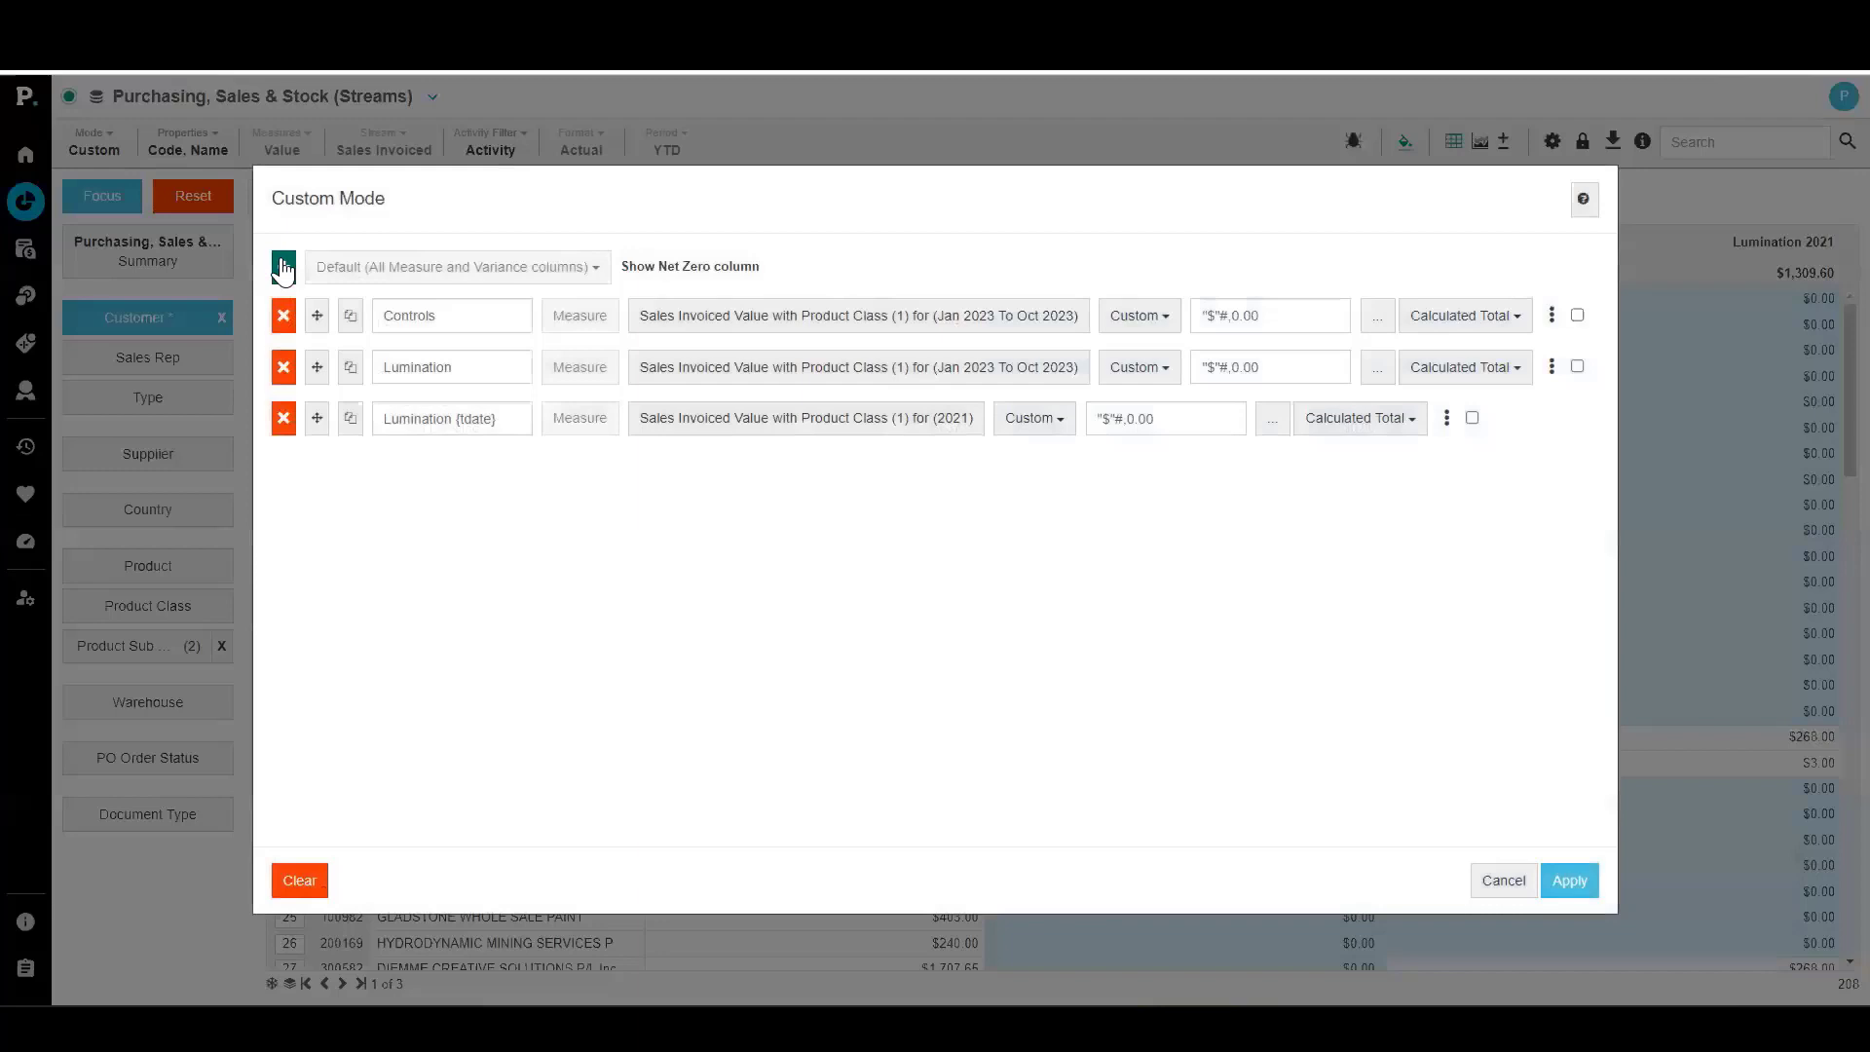
pyautogui.click(283, 268)
pyautogui.click(333, 348)
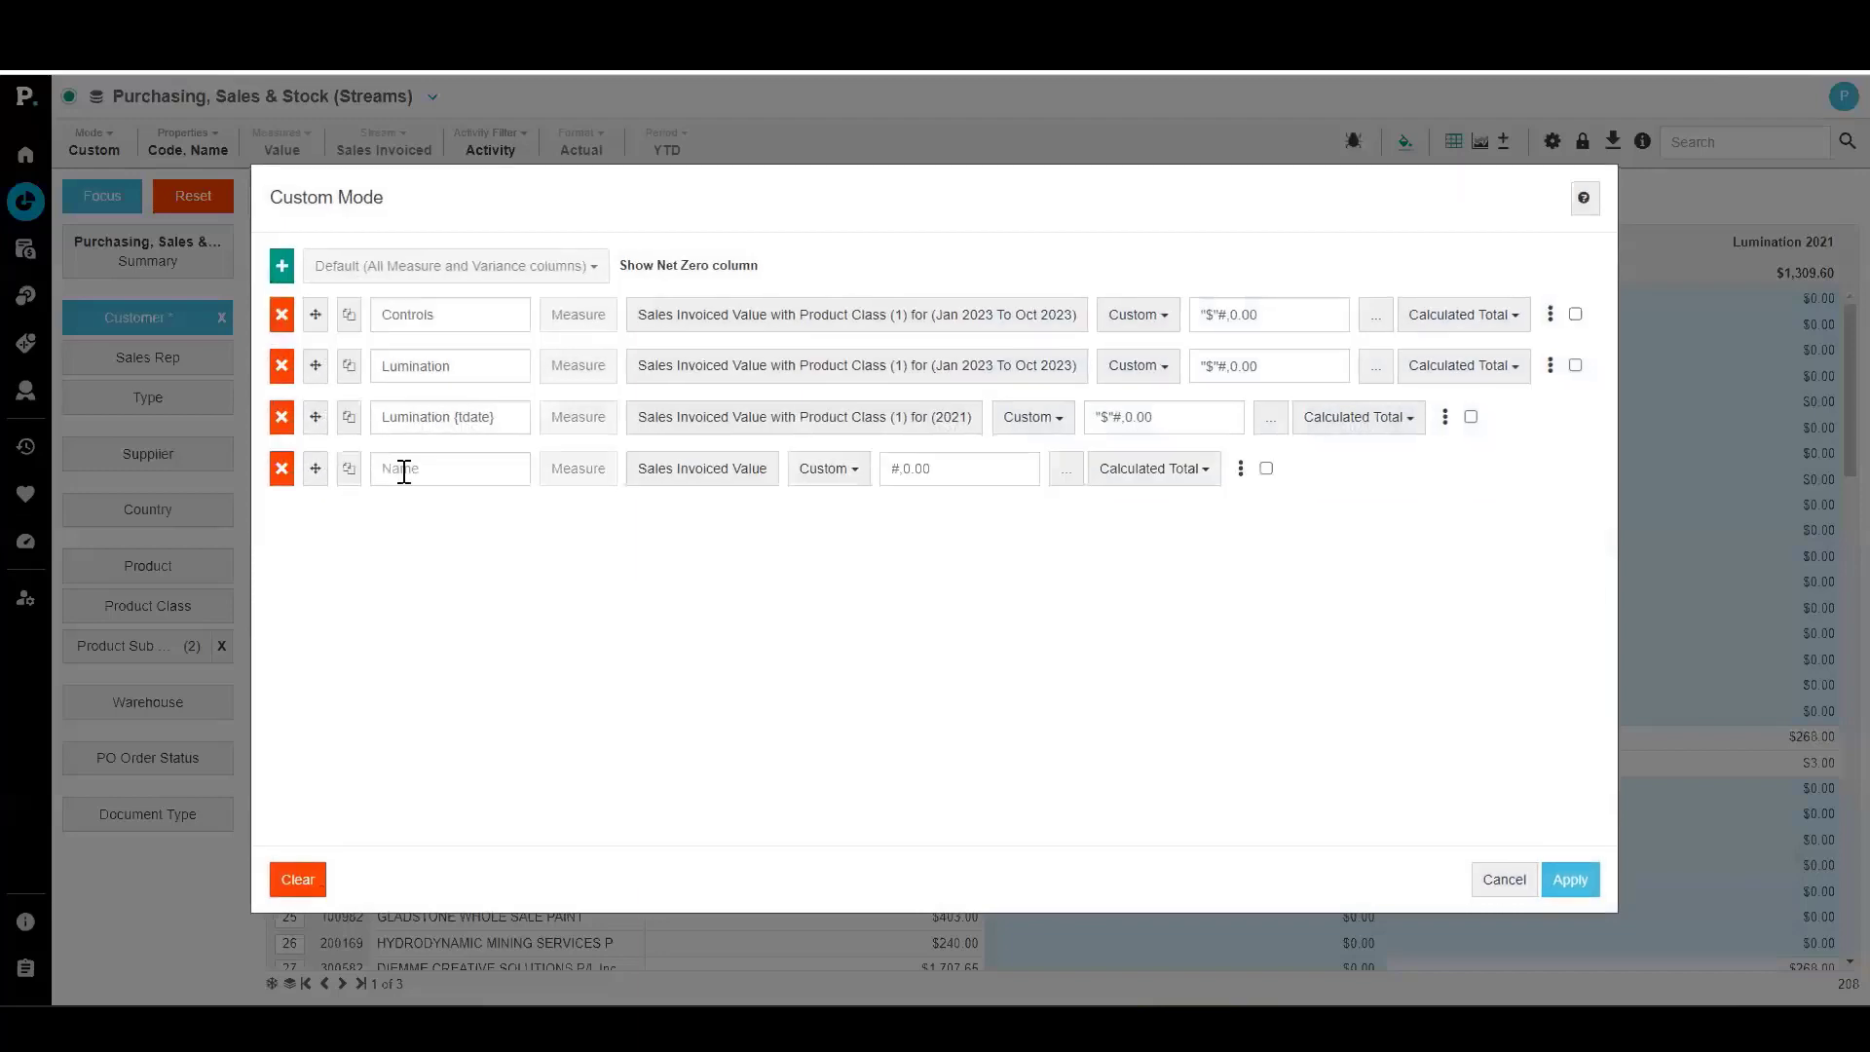
pyautogui.click(403, 471)
pyautogui.write('Sales')
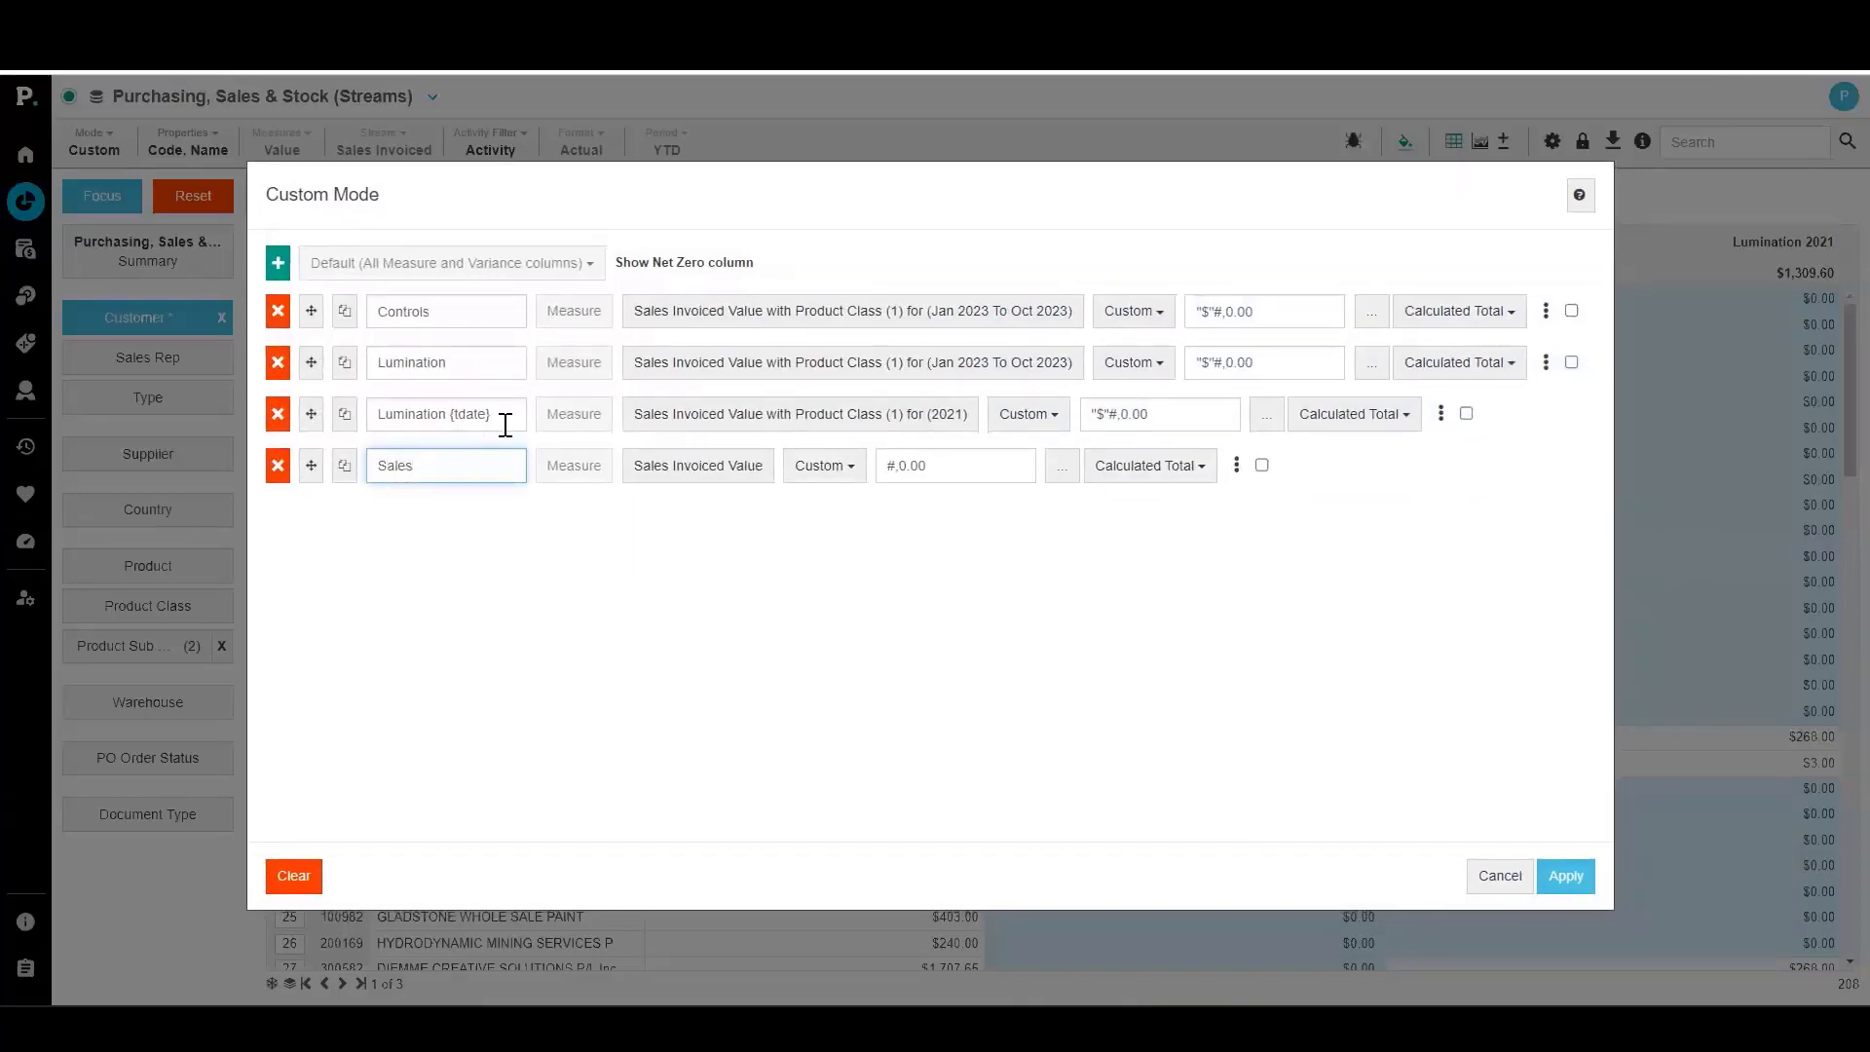
# Set the Sales column's period to Previous Month
pyautogui.click(735, 465)
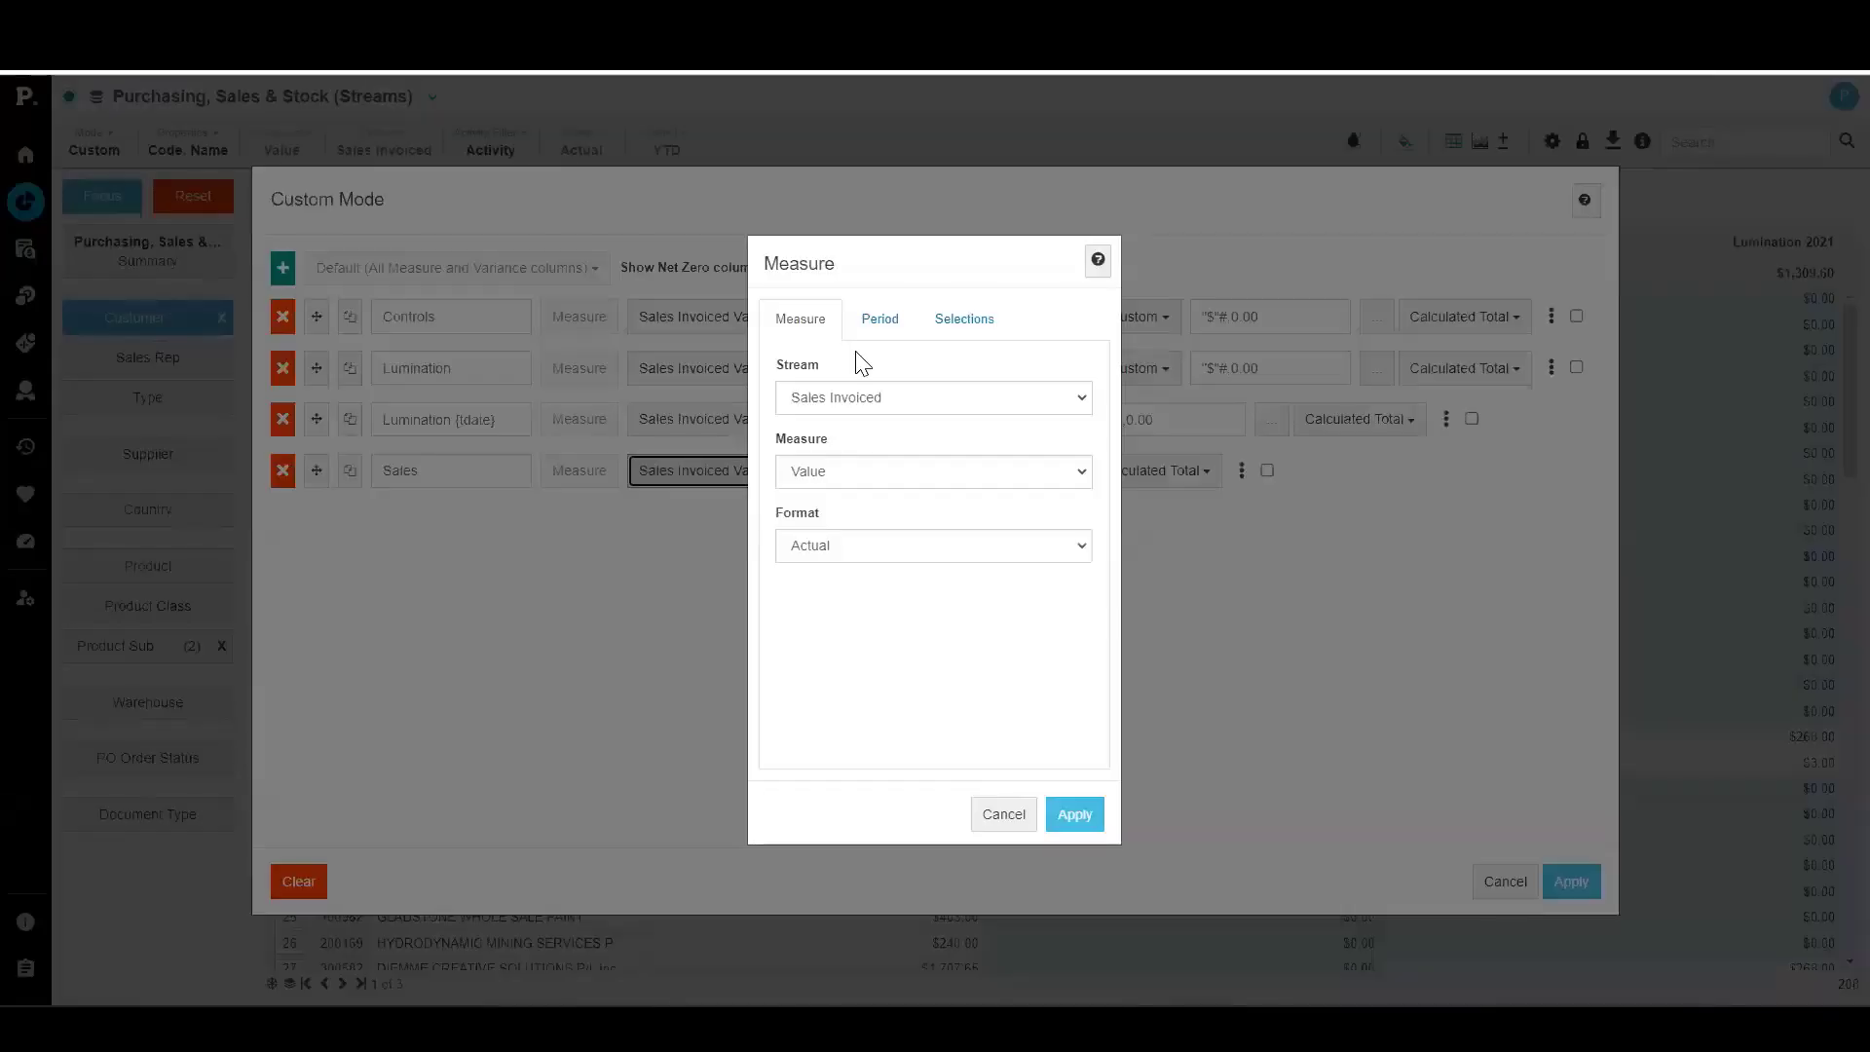
pyautogui.click(880, 314)
pyautogui.click(886, 375)
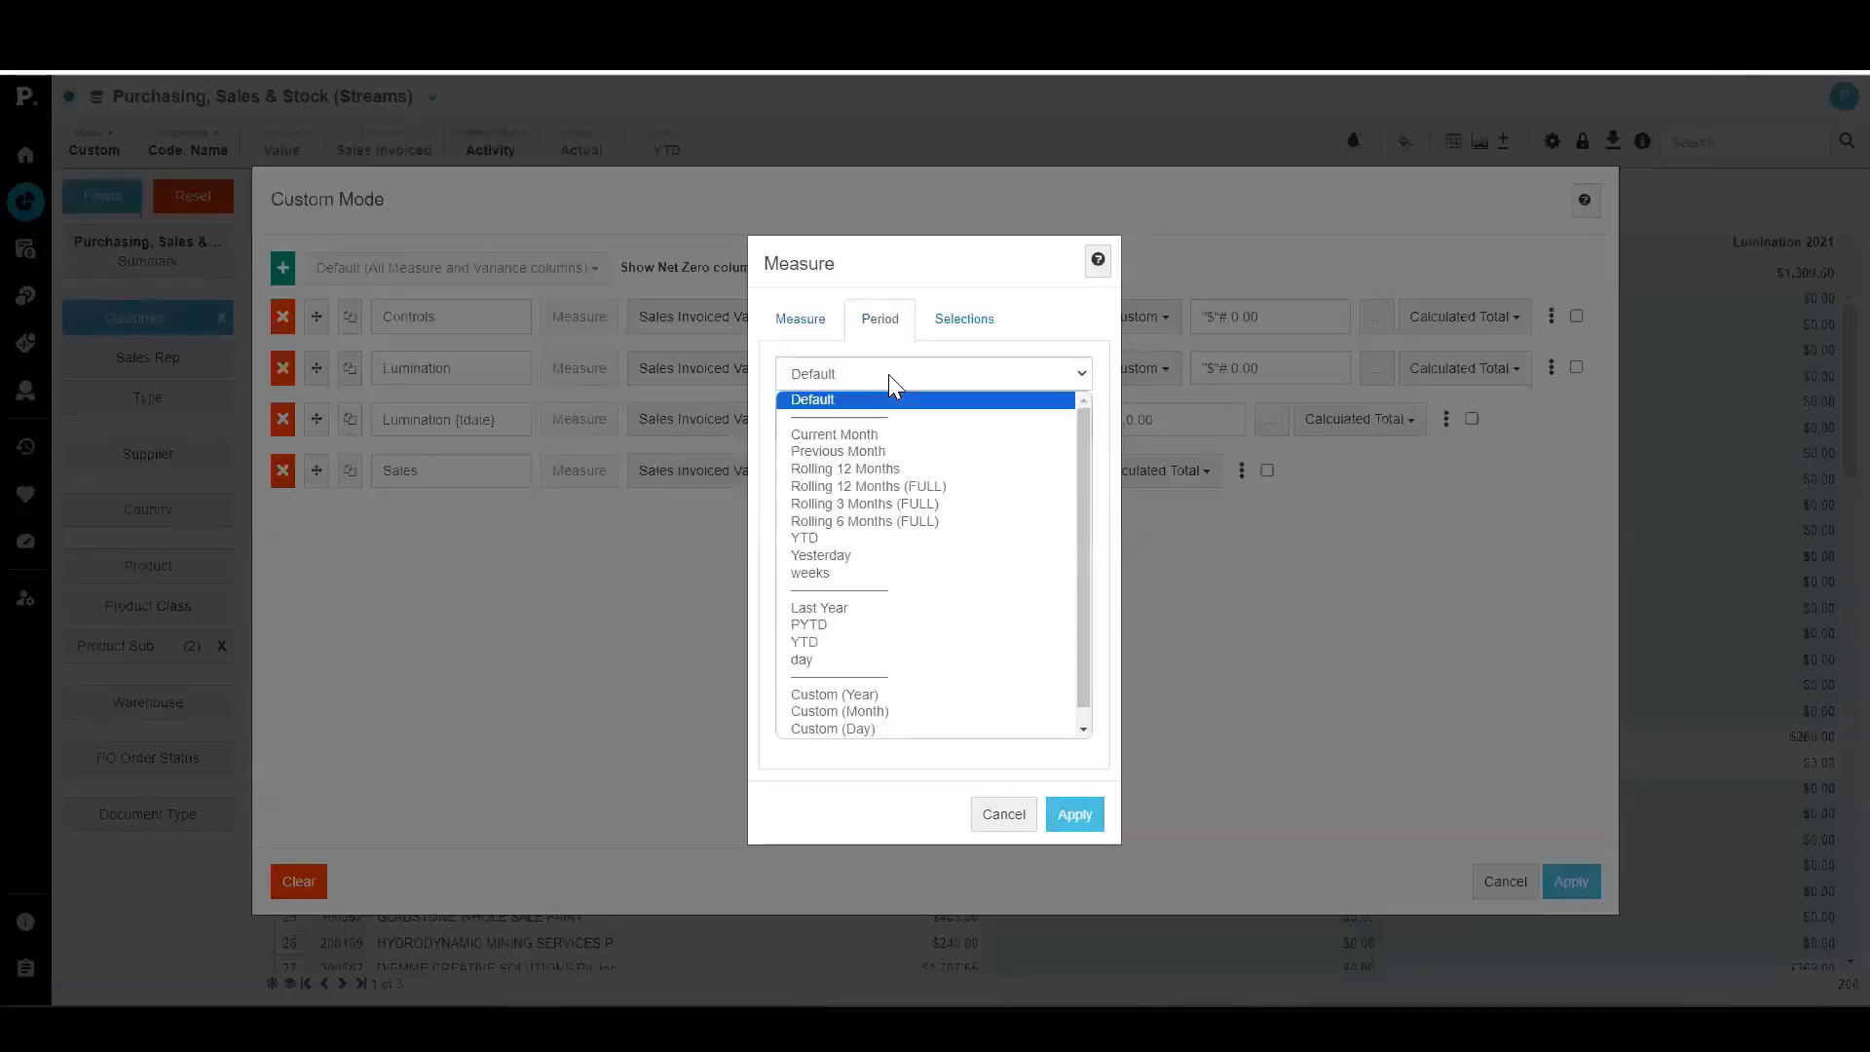
pyautogui.click(866, 451)
pyautogui.click(1071, 818)
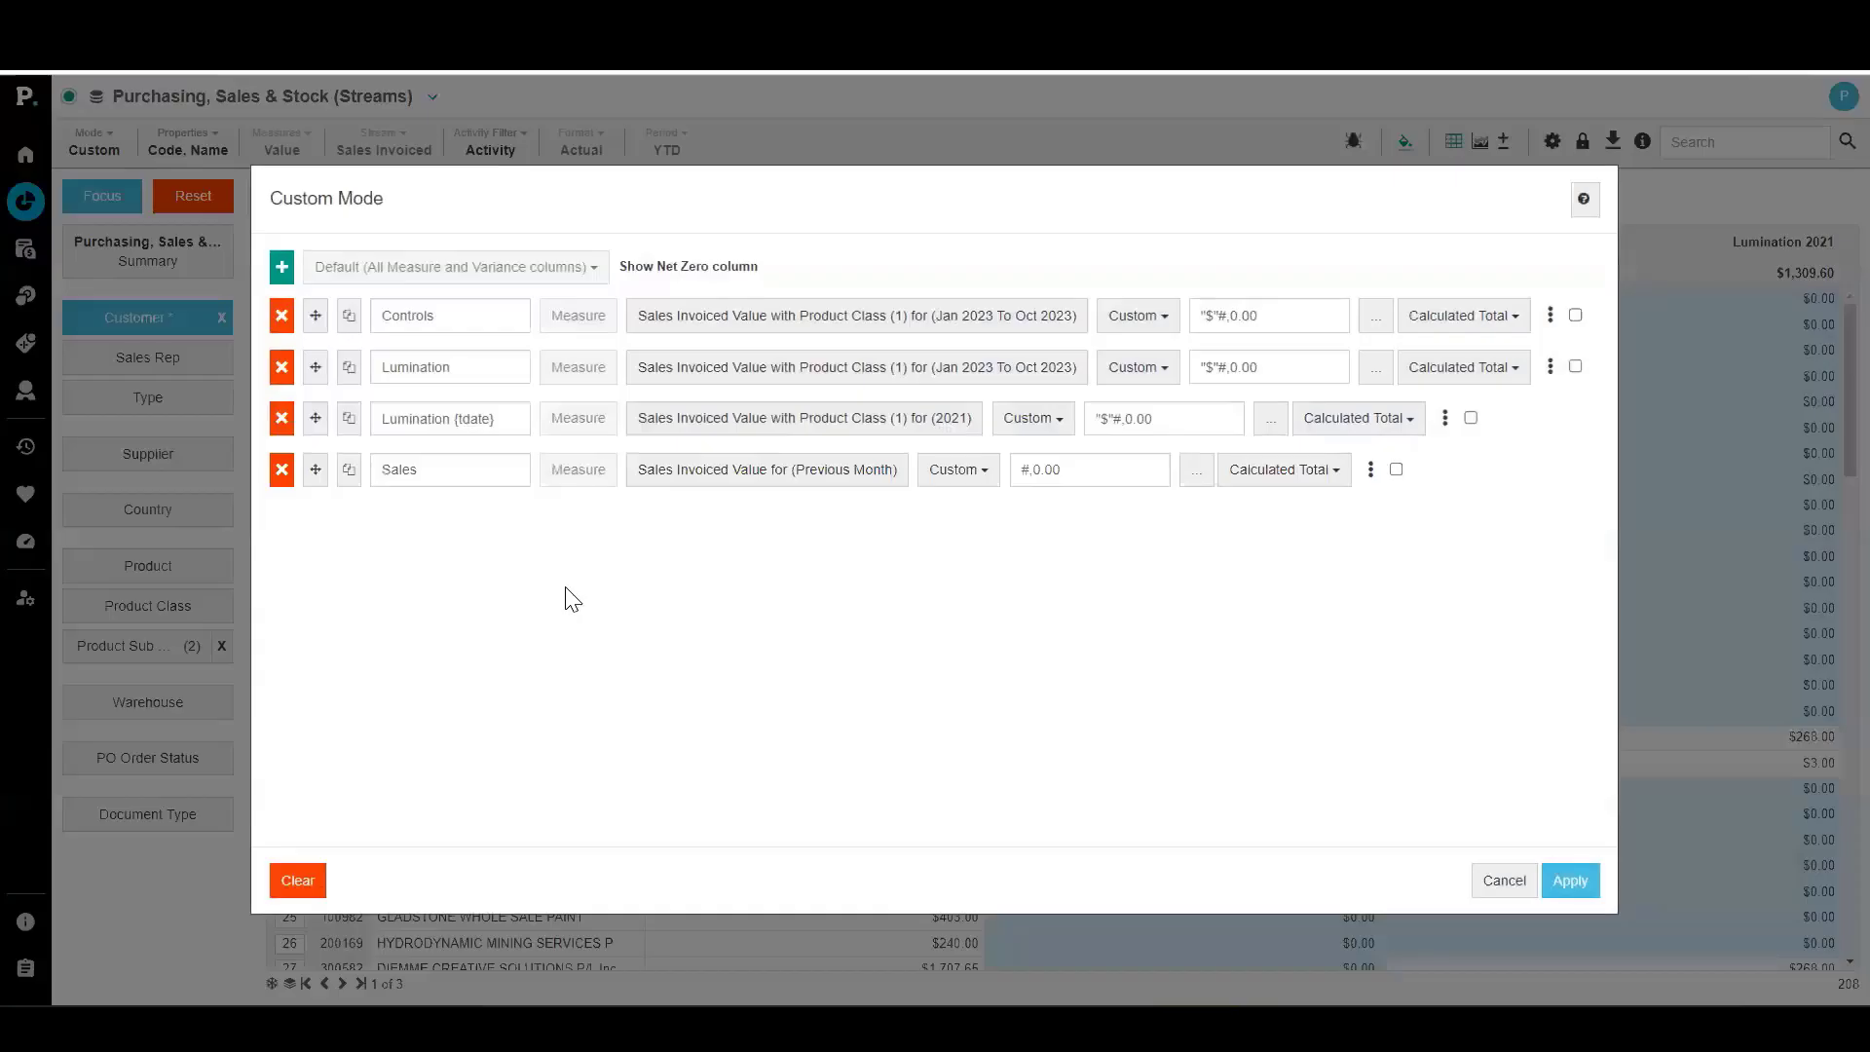
# Extend the Sales column's name to Sales {tdate} and apply the custom mode
pyautogui.click(510, 464)
pyautogui.write('{tdate')
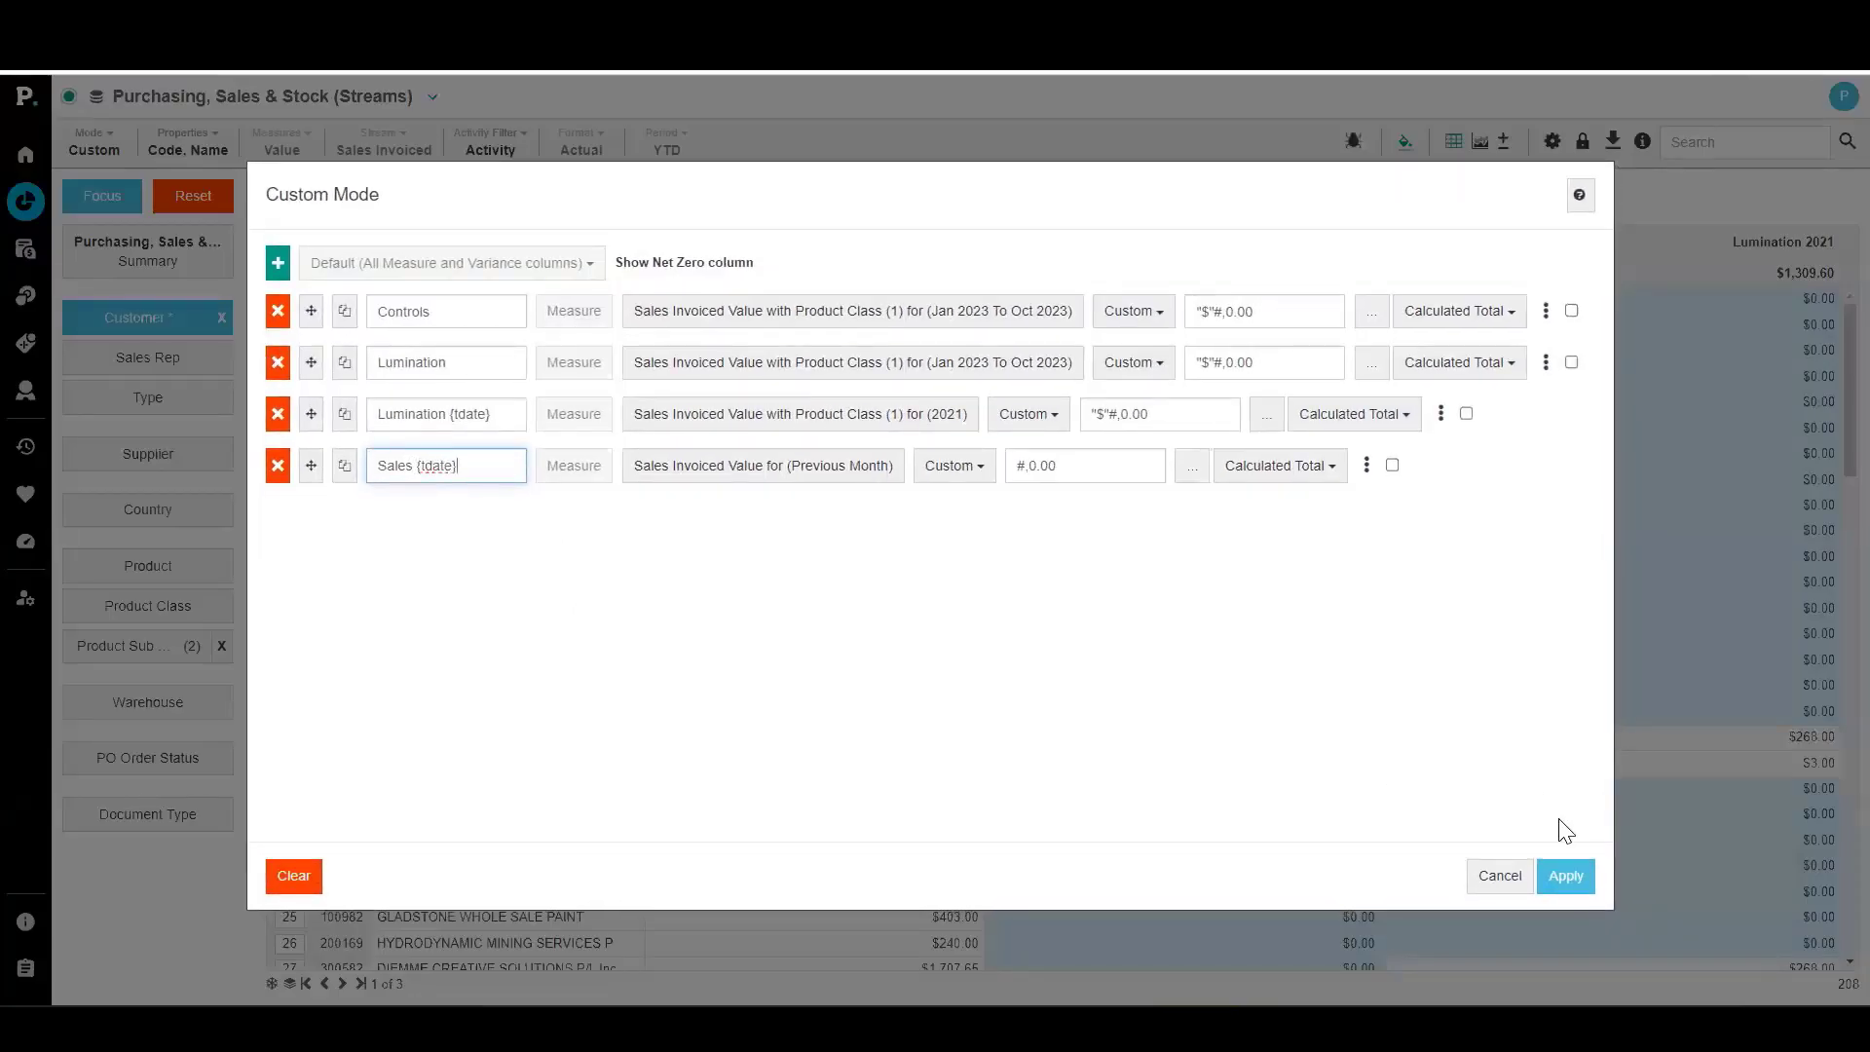
pyautogui.click(1564, 875)
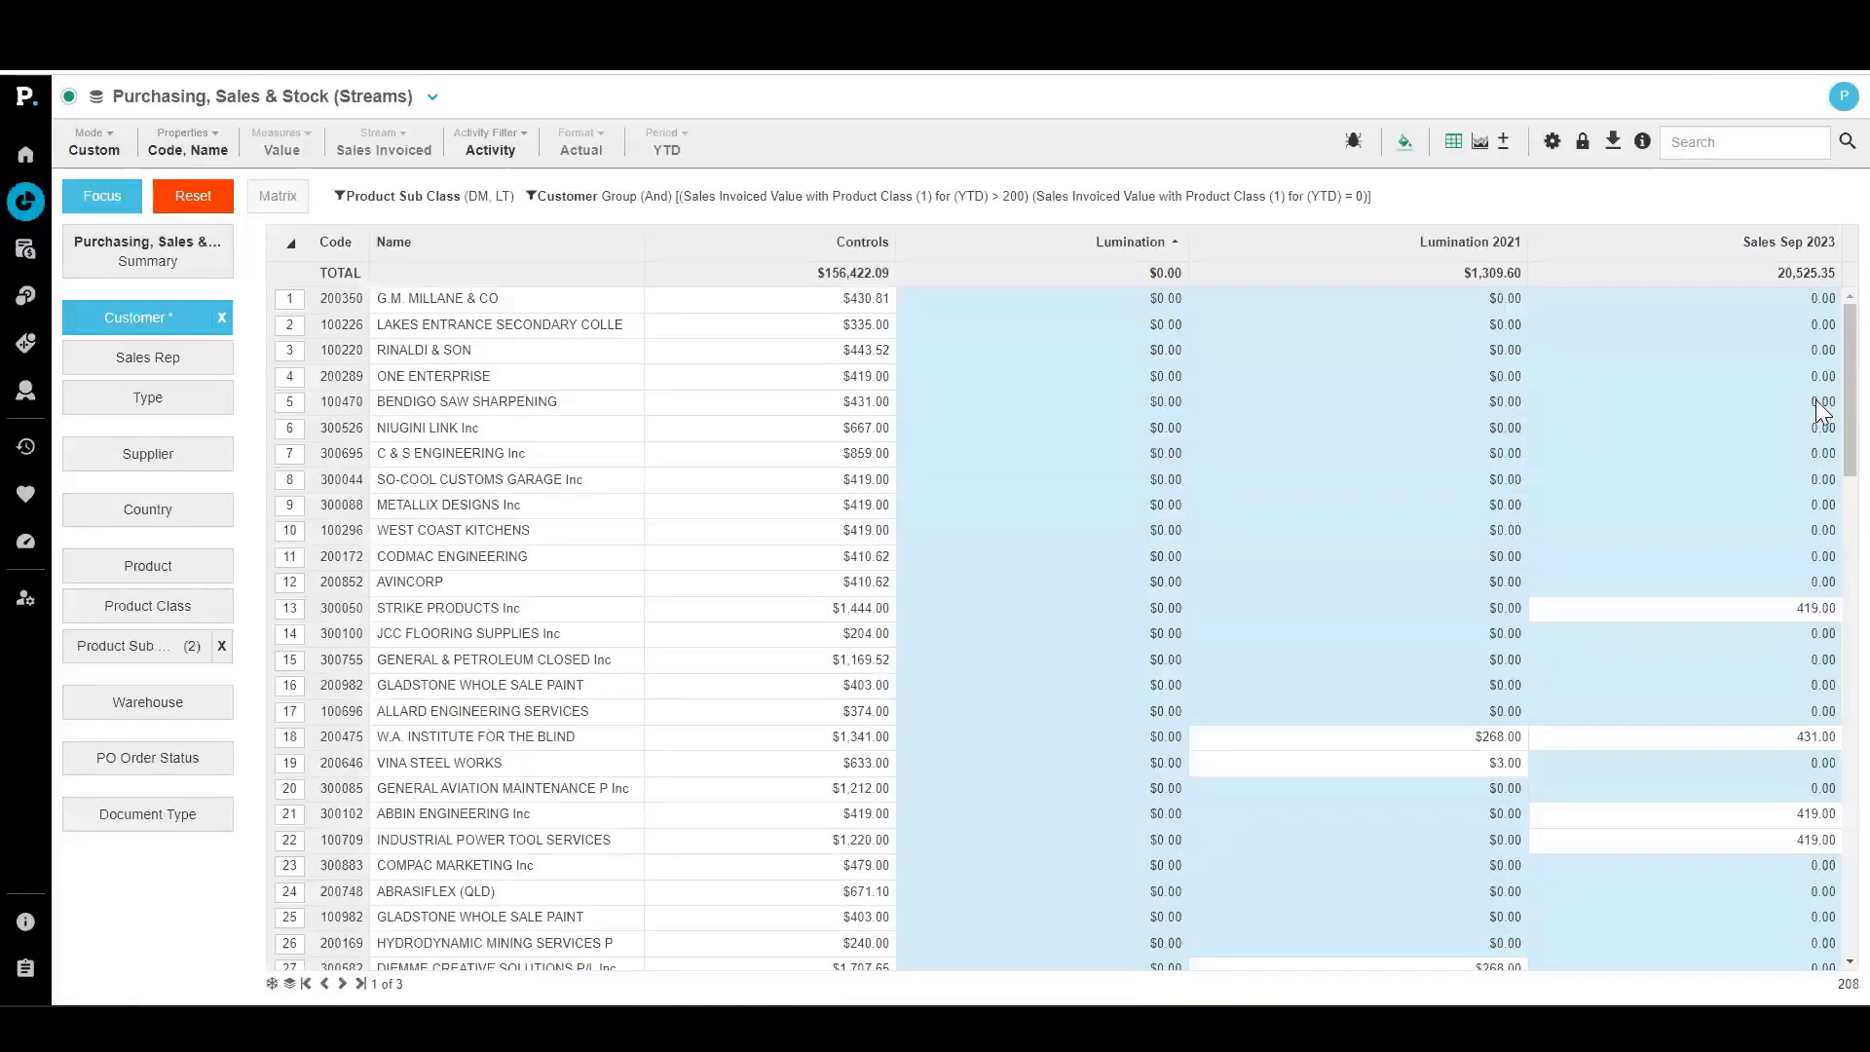